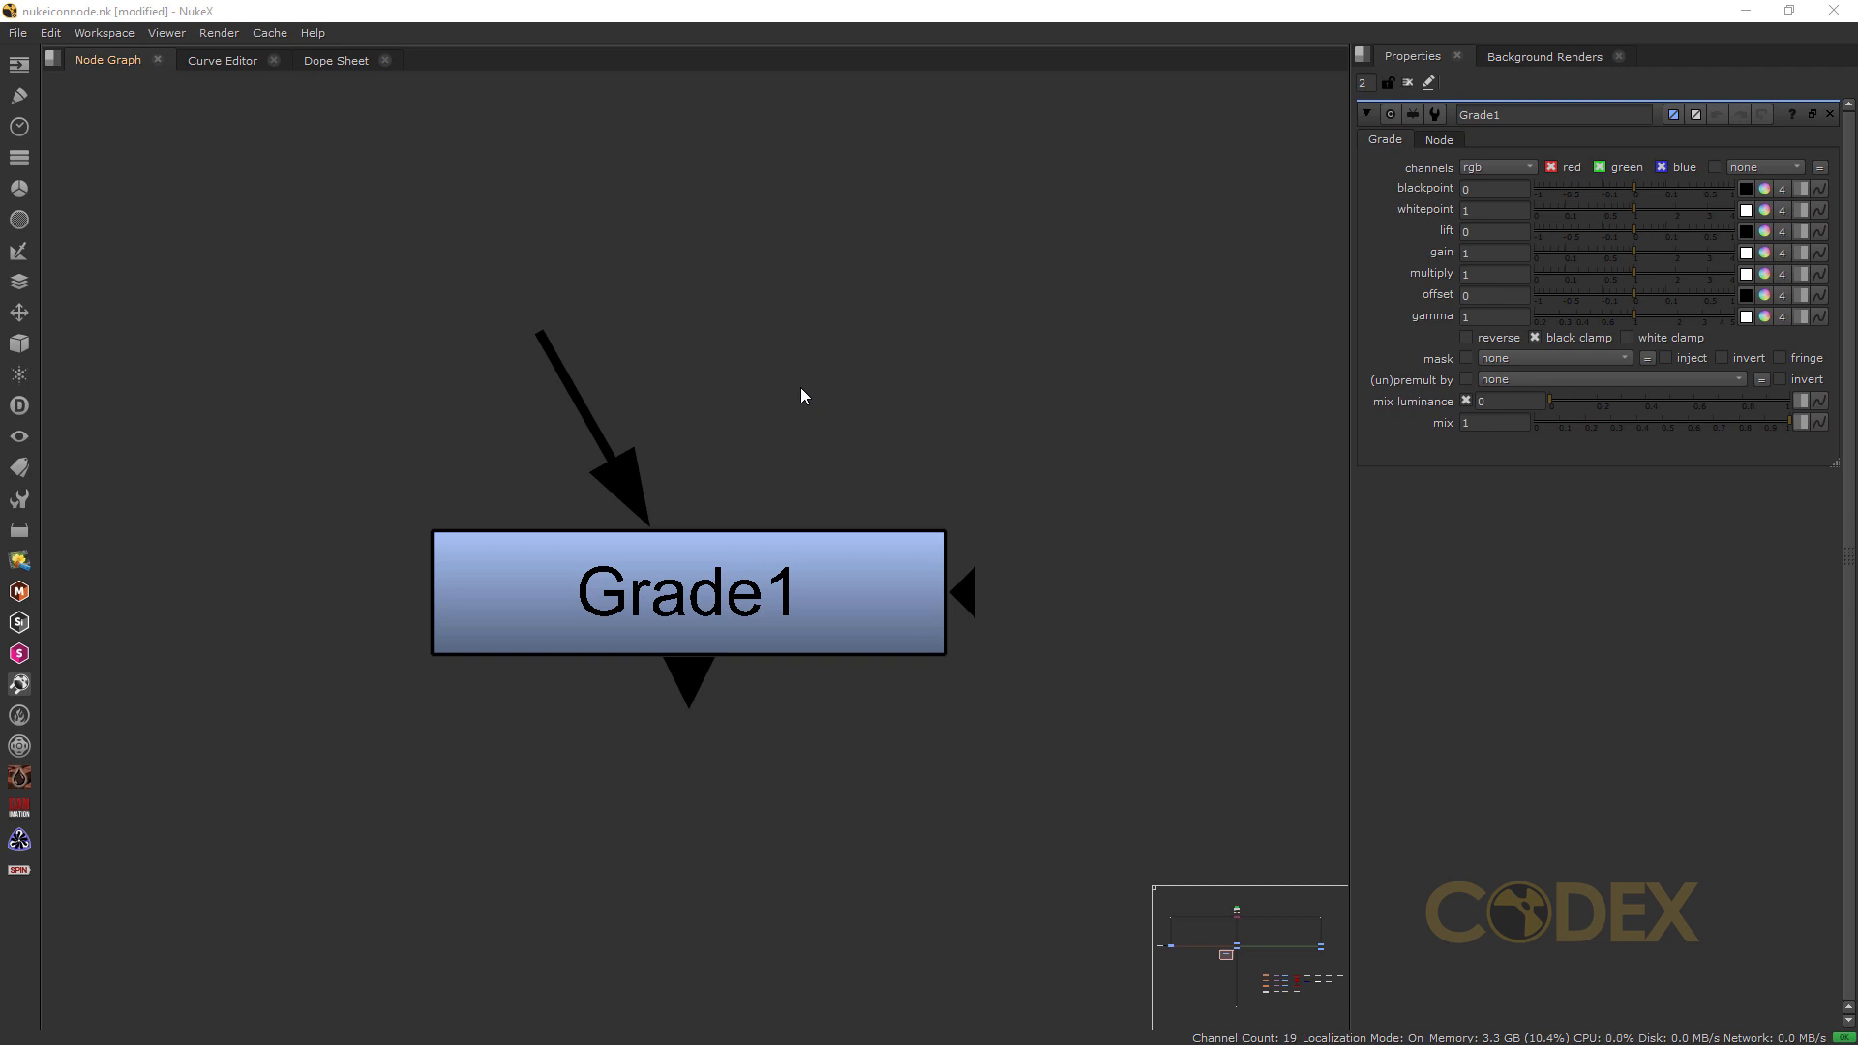
# Step: Try connecting Grade1's main input to the Dot node and detach it from the Dot
pyautogui.moveTo(548, 339); pyautogui.dragTo(705, 333)
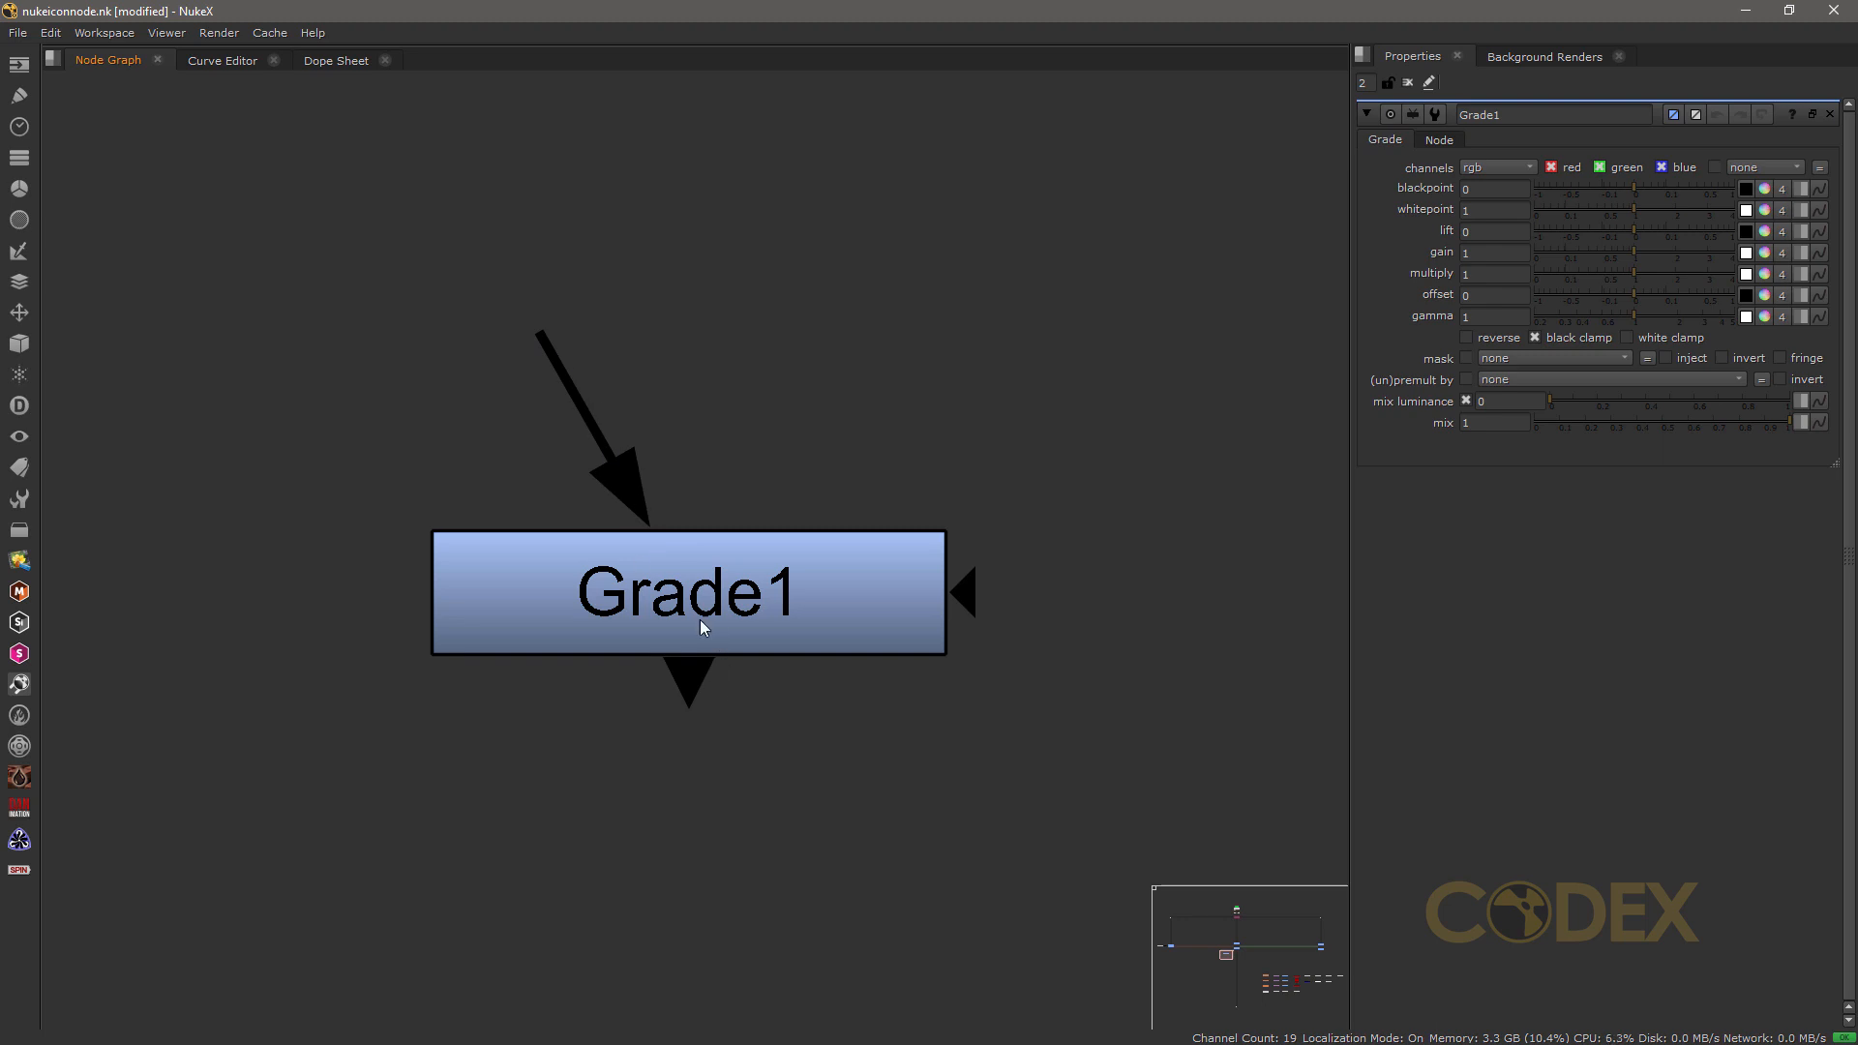
pyautogui.moveTo(550, 351)
pyautogui.mouseDown()
pyautogui.moveTo(791, 353)
pyautogui.moveTo(775, 227)
pyautogui.moveTo(795, 141)
pyautogui.moveTo(963, 173)
pyautogui.moveTo(1203, 290)
pyautogui.moveTo(648, 321)
pyautogui.moveTo(577, 379)
pyautogui.moveTo(269, 258)
pyautogui.moveTo(170, 677)
pyautogui.moveTo(728, 970)
pyautogui.moveTo(249, 566)
pyautogui.moveTo(522, 323)
pyautogui.moveTo(539, 332)
pyautogui.mouseUp()
pyautogui.moveTo(556, 250); pyautogui.dragTo(289, 340)
pyautogui.moveTo(596, 436); pyautogui.dragTo(1064, 307)
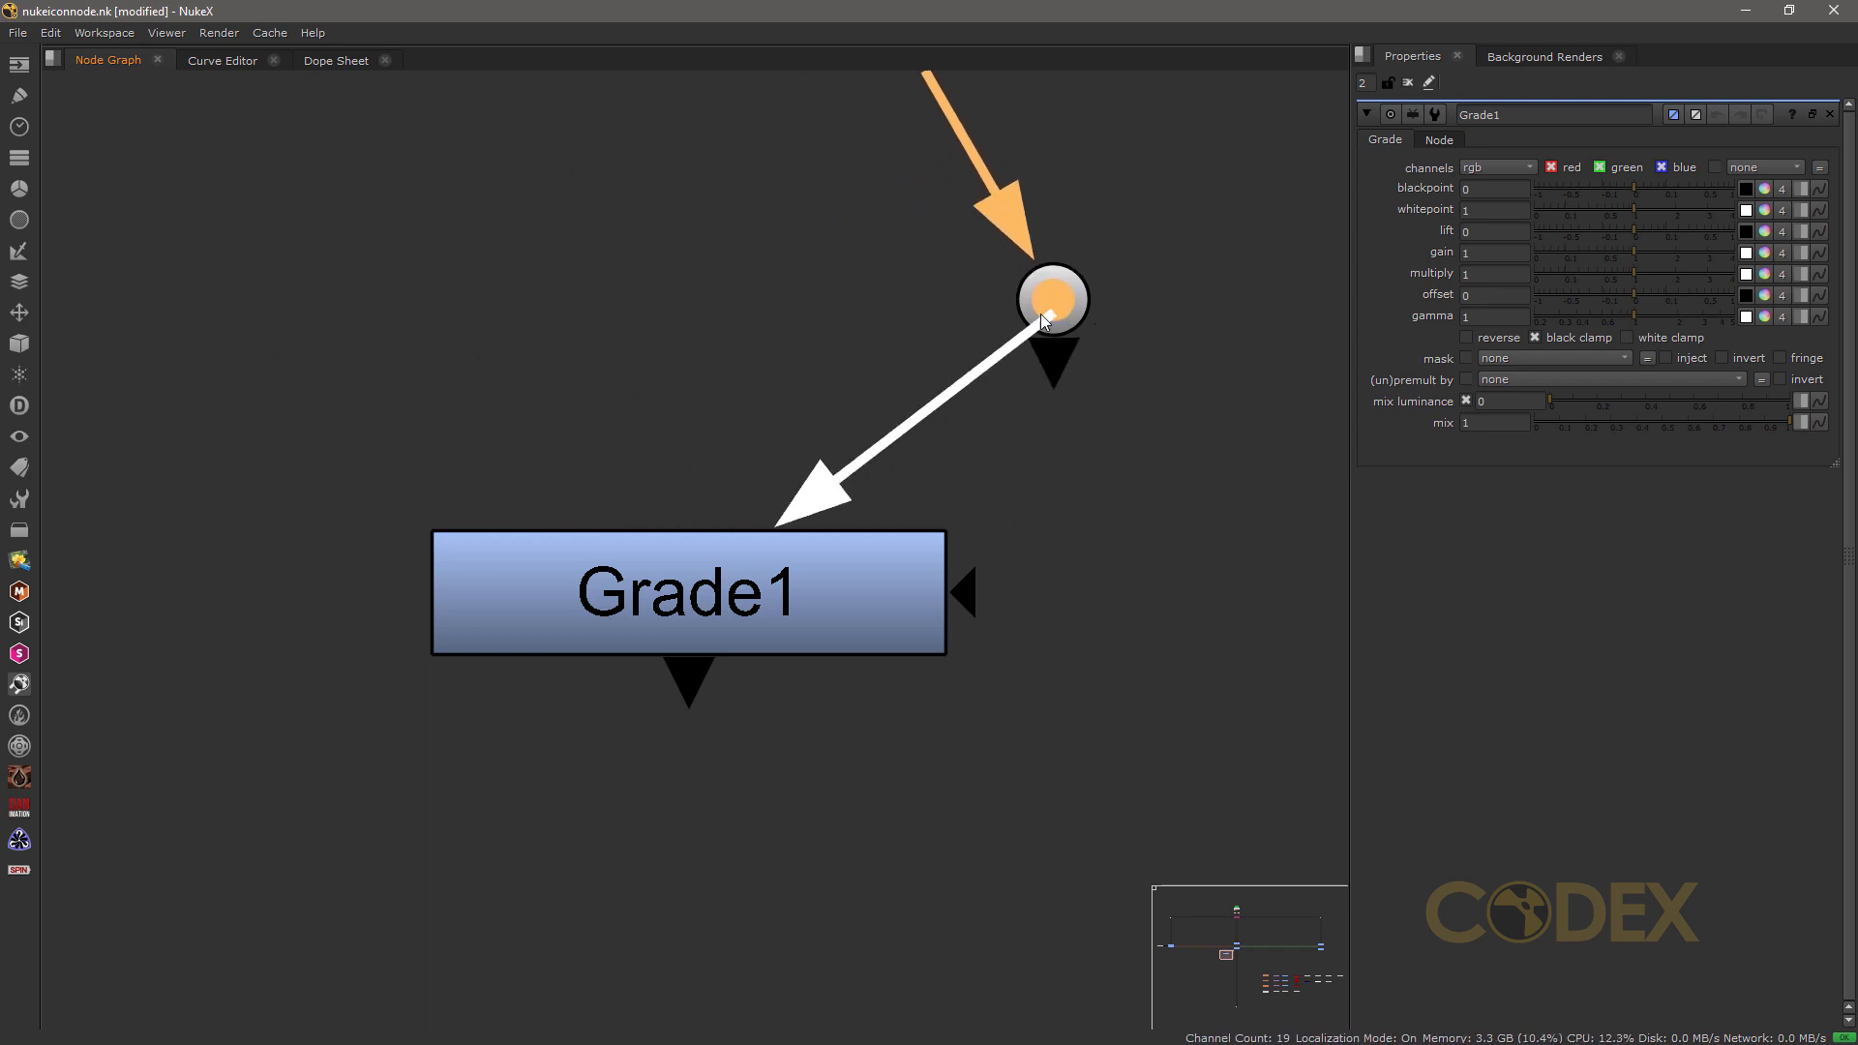
pyautogui.moveTo(780, 508); pyautogui.dragTo(863, 292)
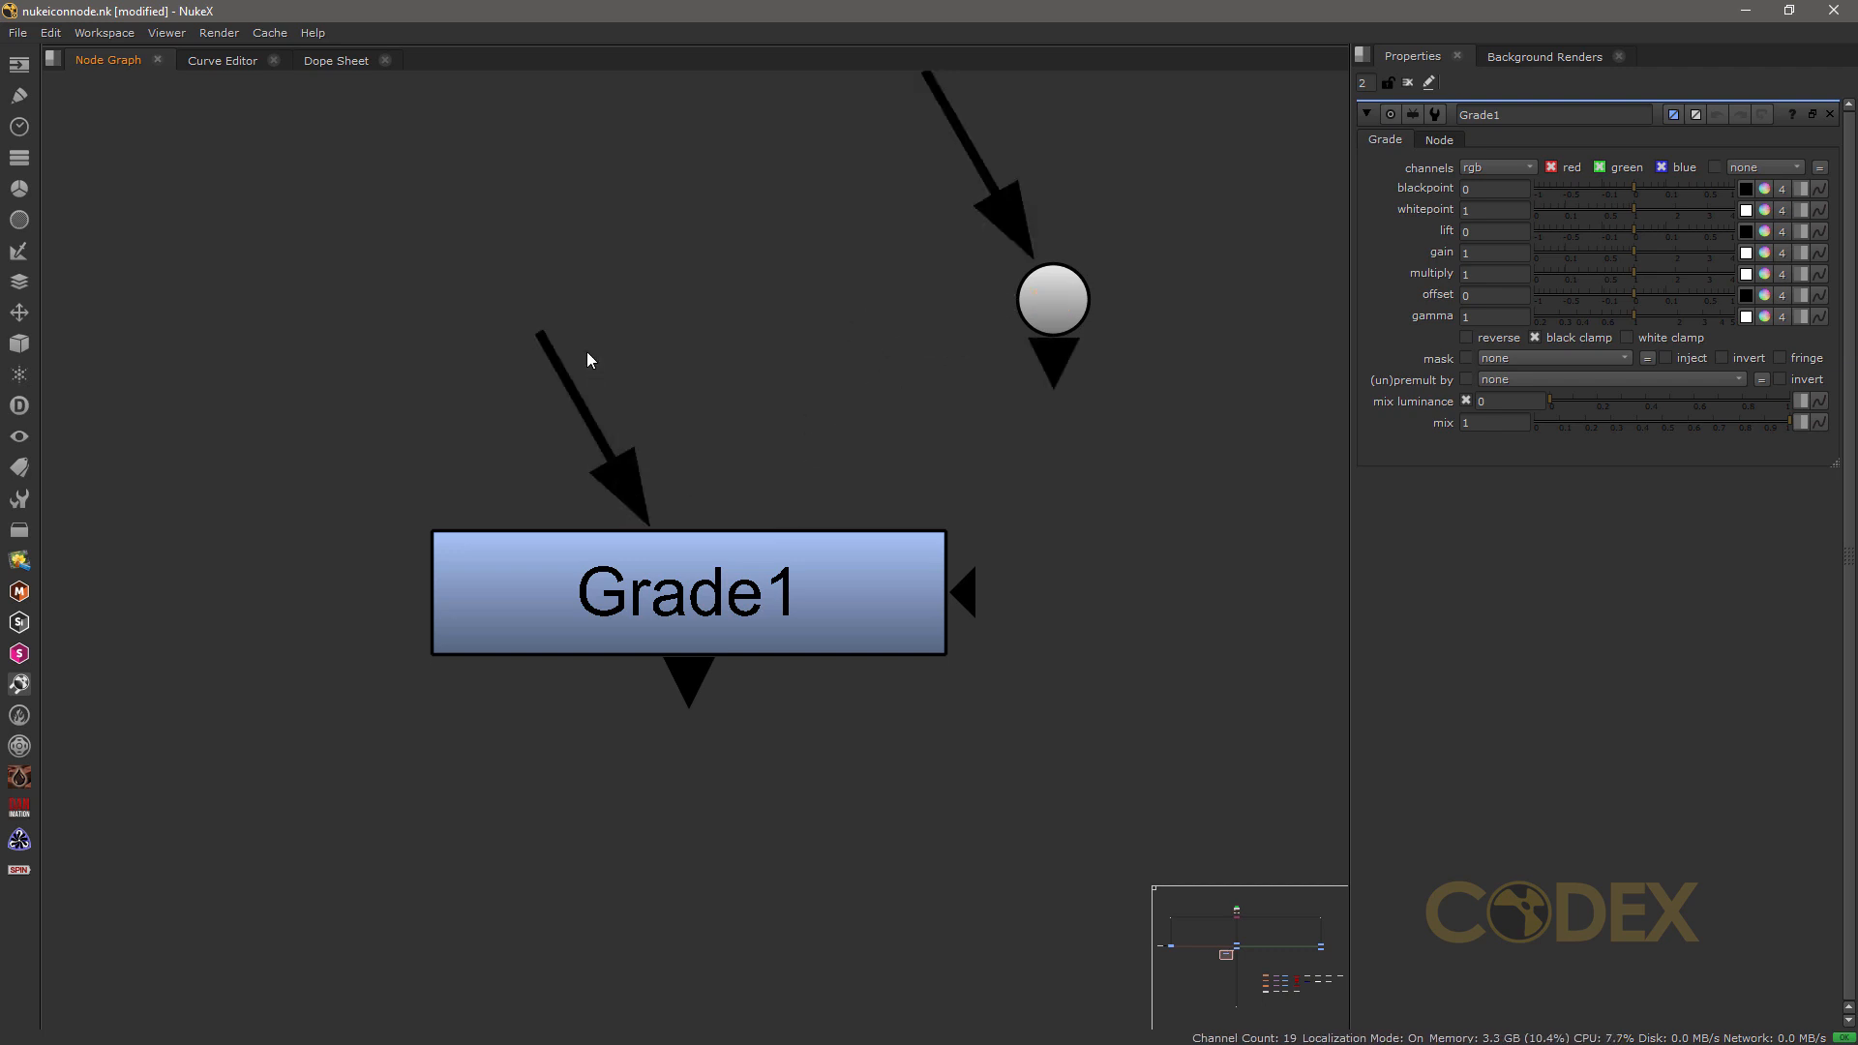
pyautogui.moveTo(544, 345); pyautogui.dragTo(619, 416)
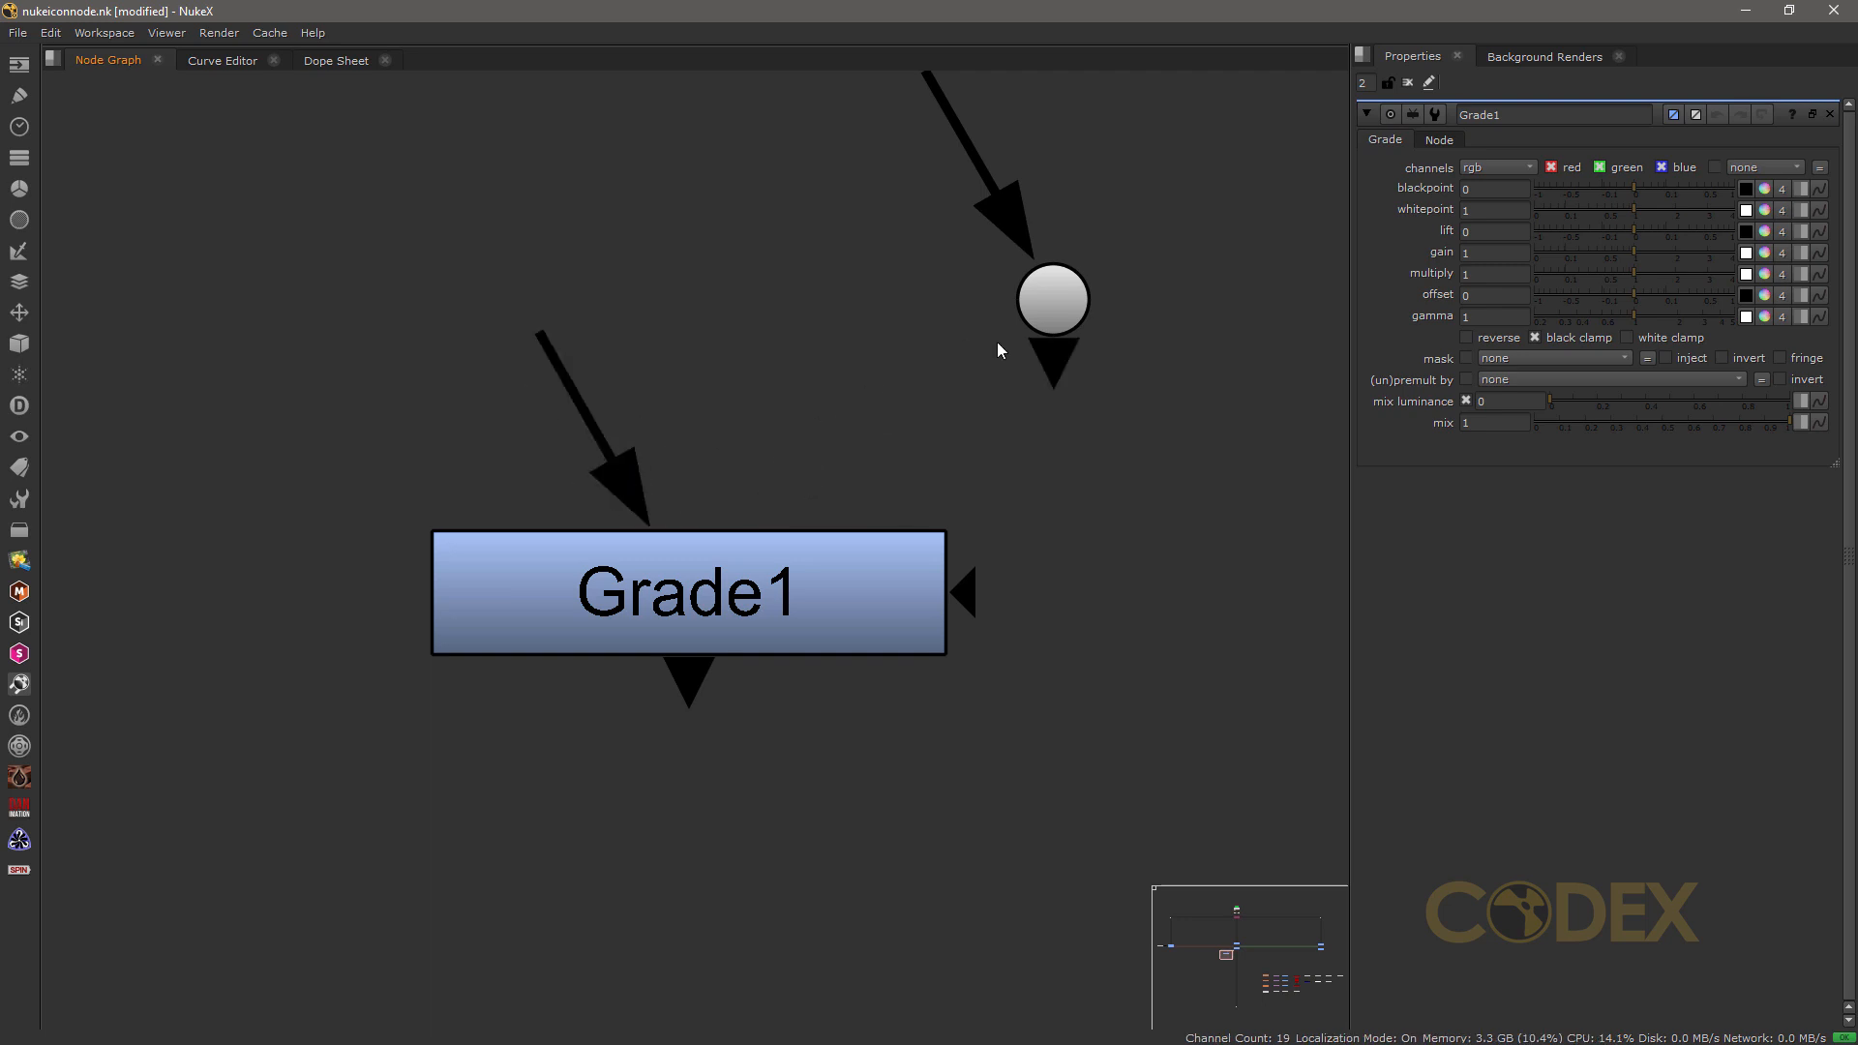
# Step: Move the Dot node below Grade1 and connect the Dot's input to Grade1's output
pyautogui.moveTo(1053, 302); pyautogui.dragTo(207, 339)
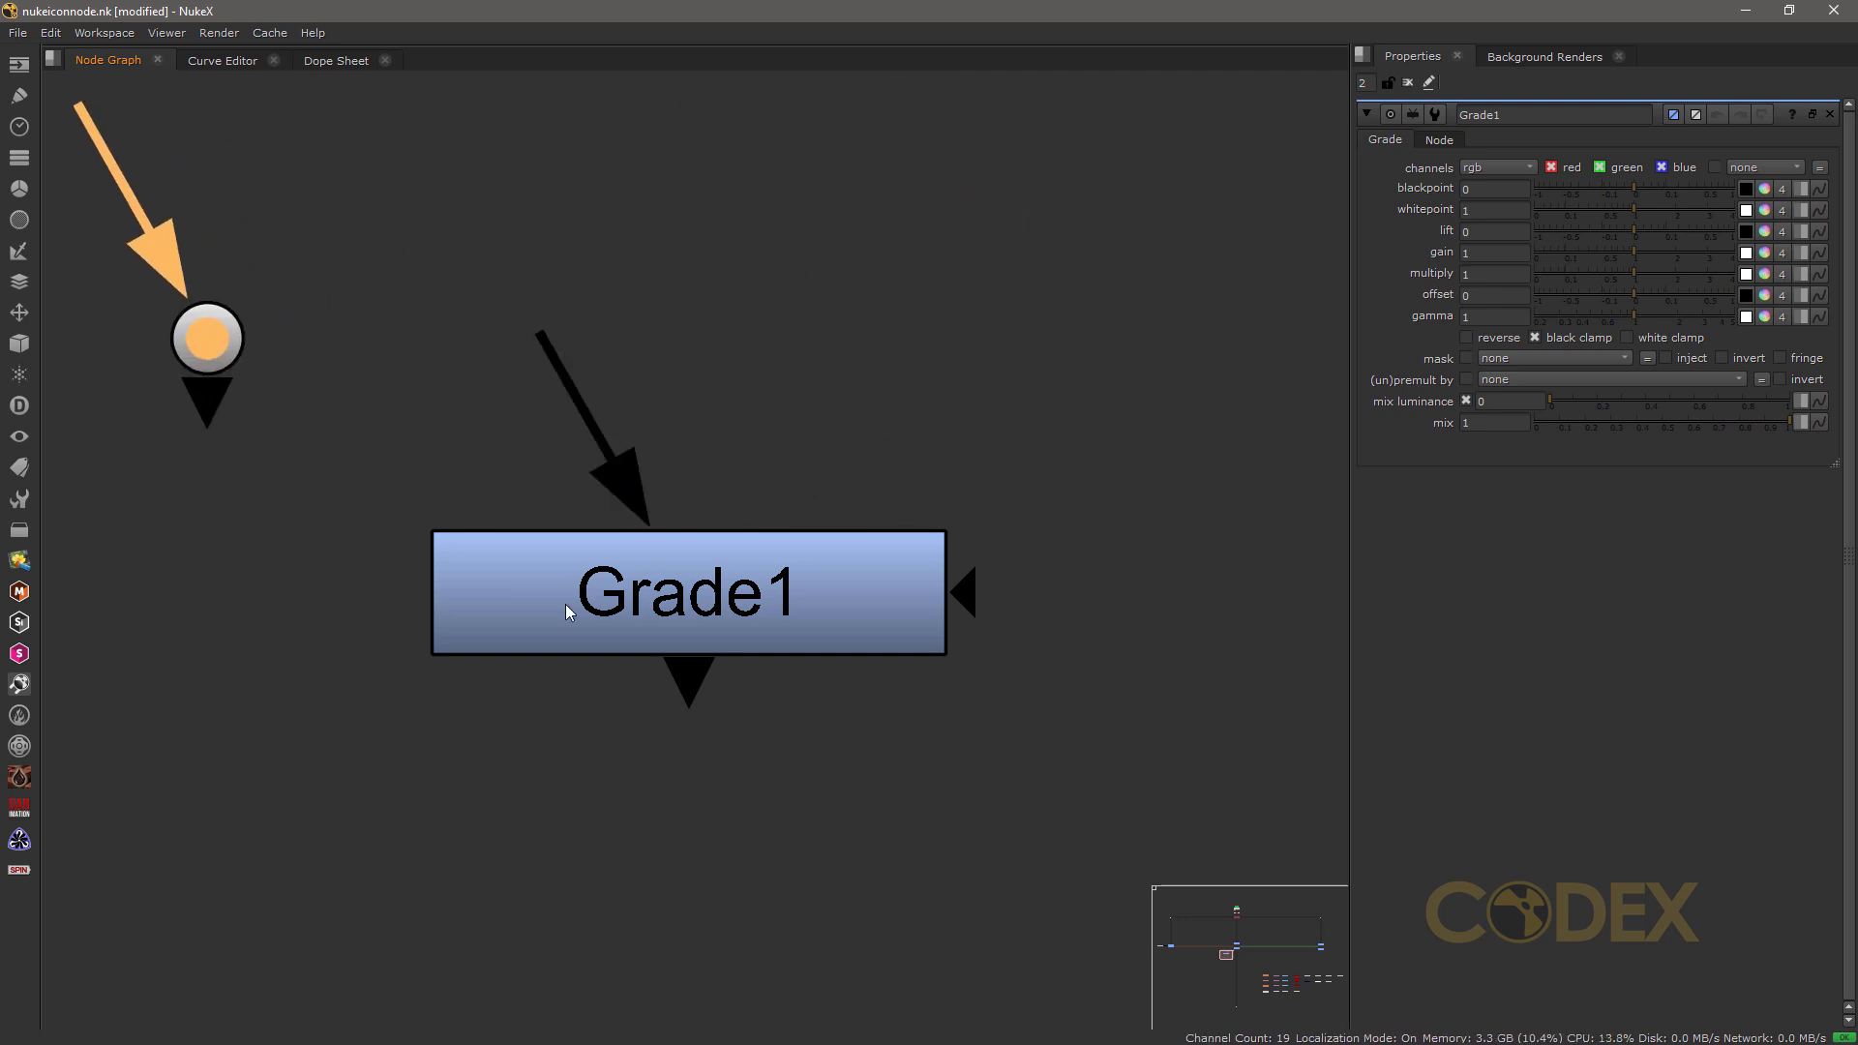
pyautogui.moveTo(176, 408); pyautogui.dragTo(257, 978)
pyautogui.moveTo(675, 705); pyautogui.dragTo(290, 914)
pyautogui.moveTo(600, 682); pyautogui.dragTo(824, 876)
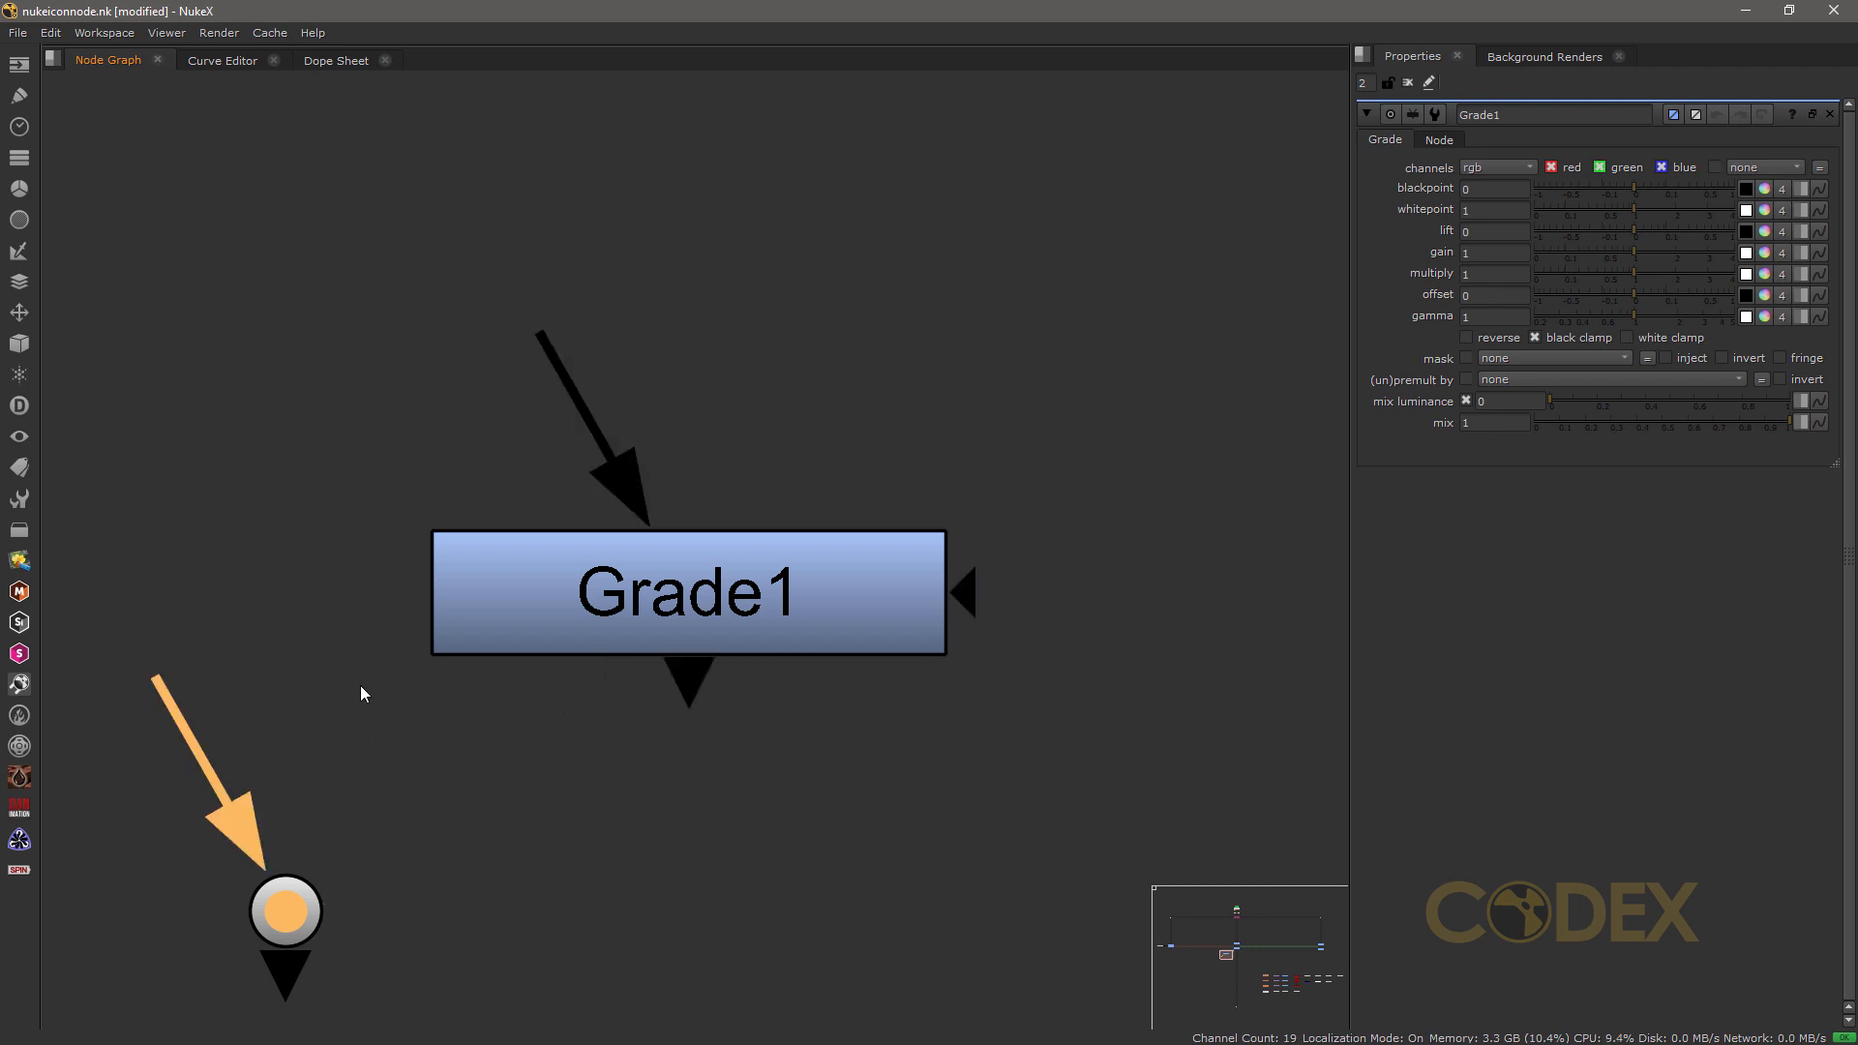
pyautogui.moveTo(192, 711); pyautogui.dragTo(713, 639)
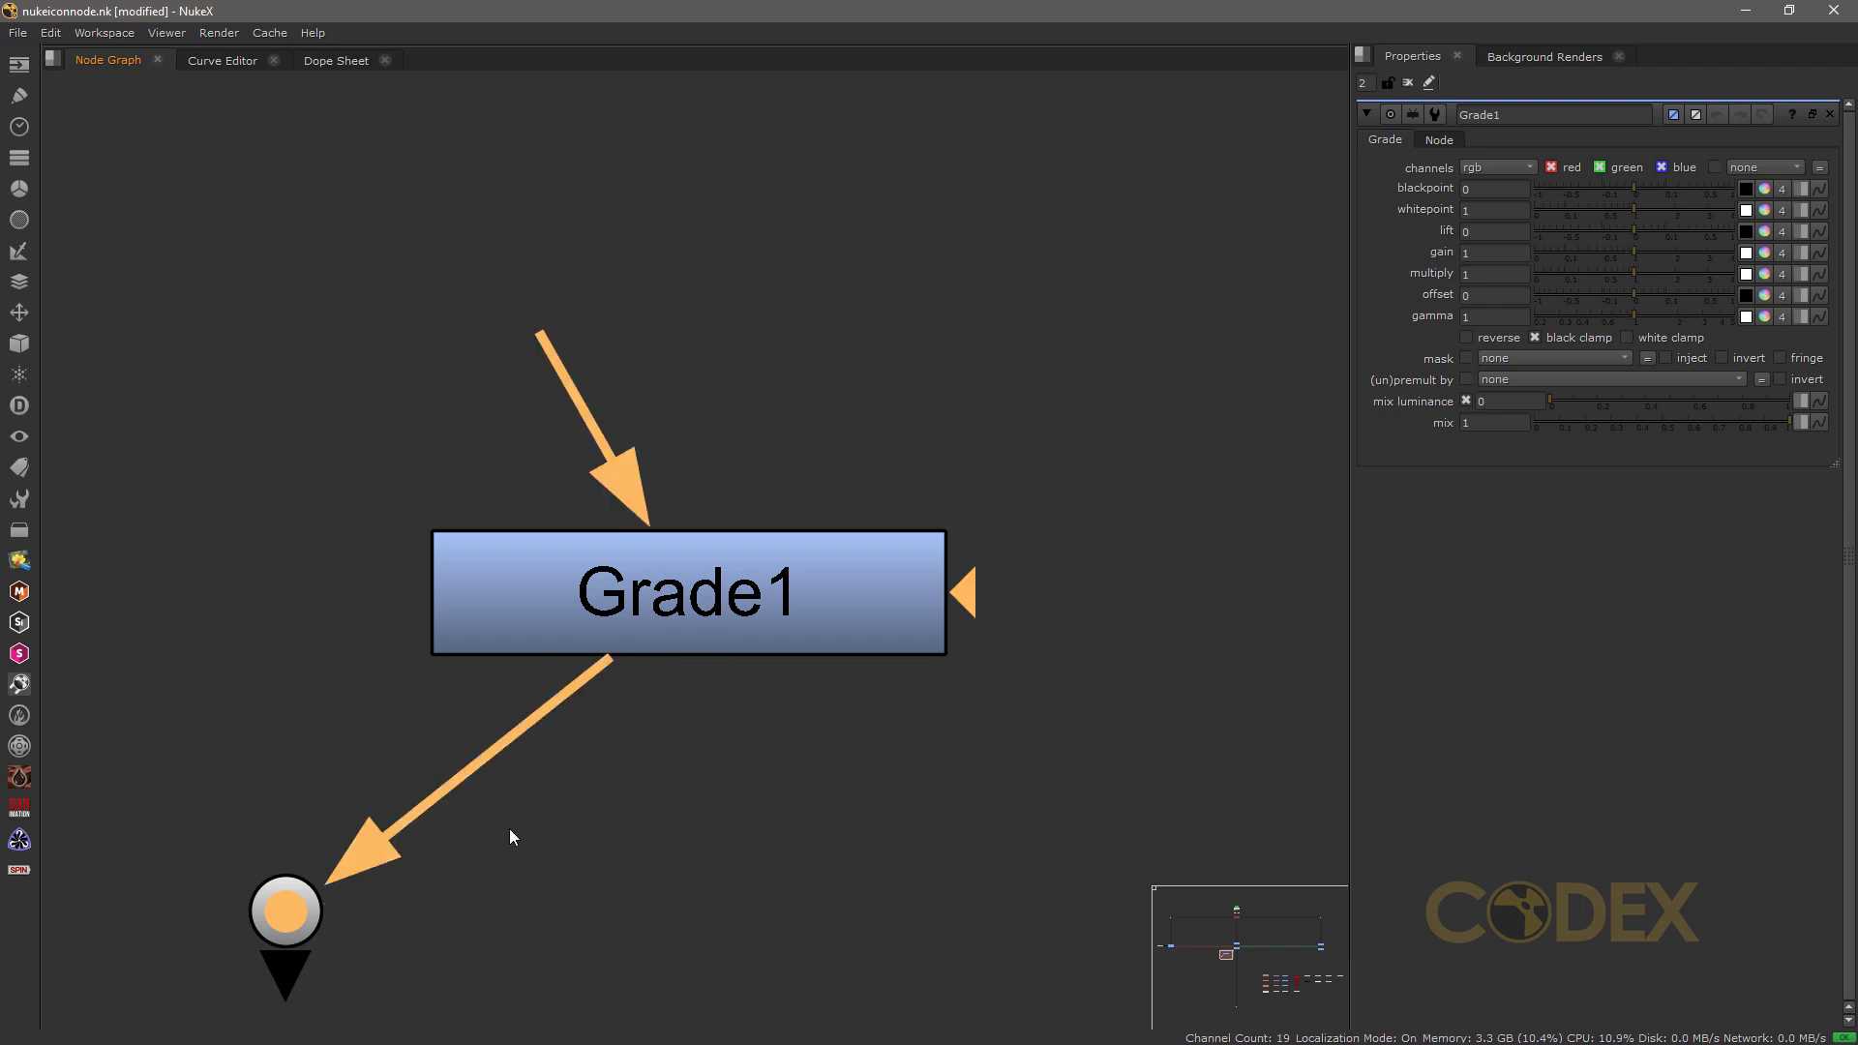
pyautogui.moveTo(373, 846); pyautogui.dragTo(691, 830)
pyautogui.moveTo(697, 684); pyautogui.dragTo(290, 898)
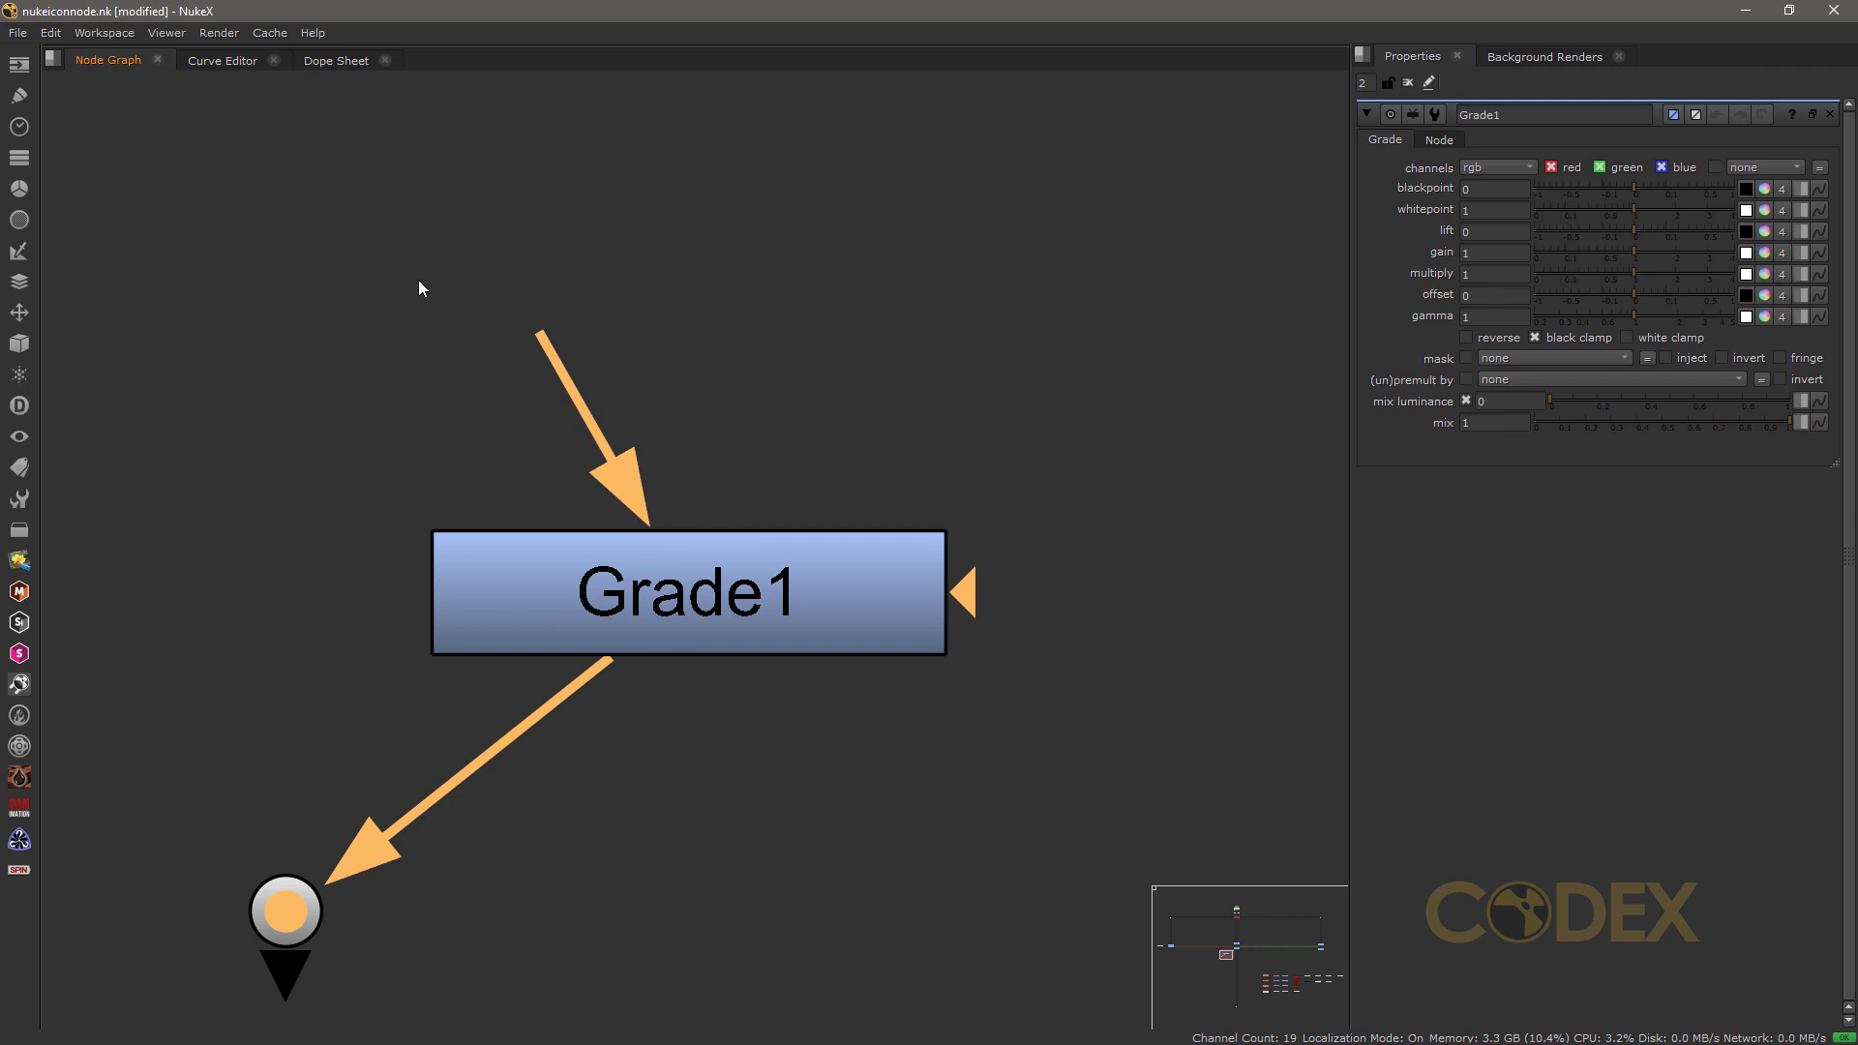
# Step: Disconnect the Dot from Grade1's output and move the Dot out of the way, far below Grade1
pyautogui.click(357, 723)
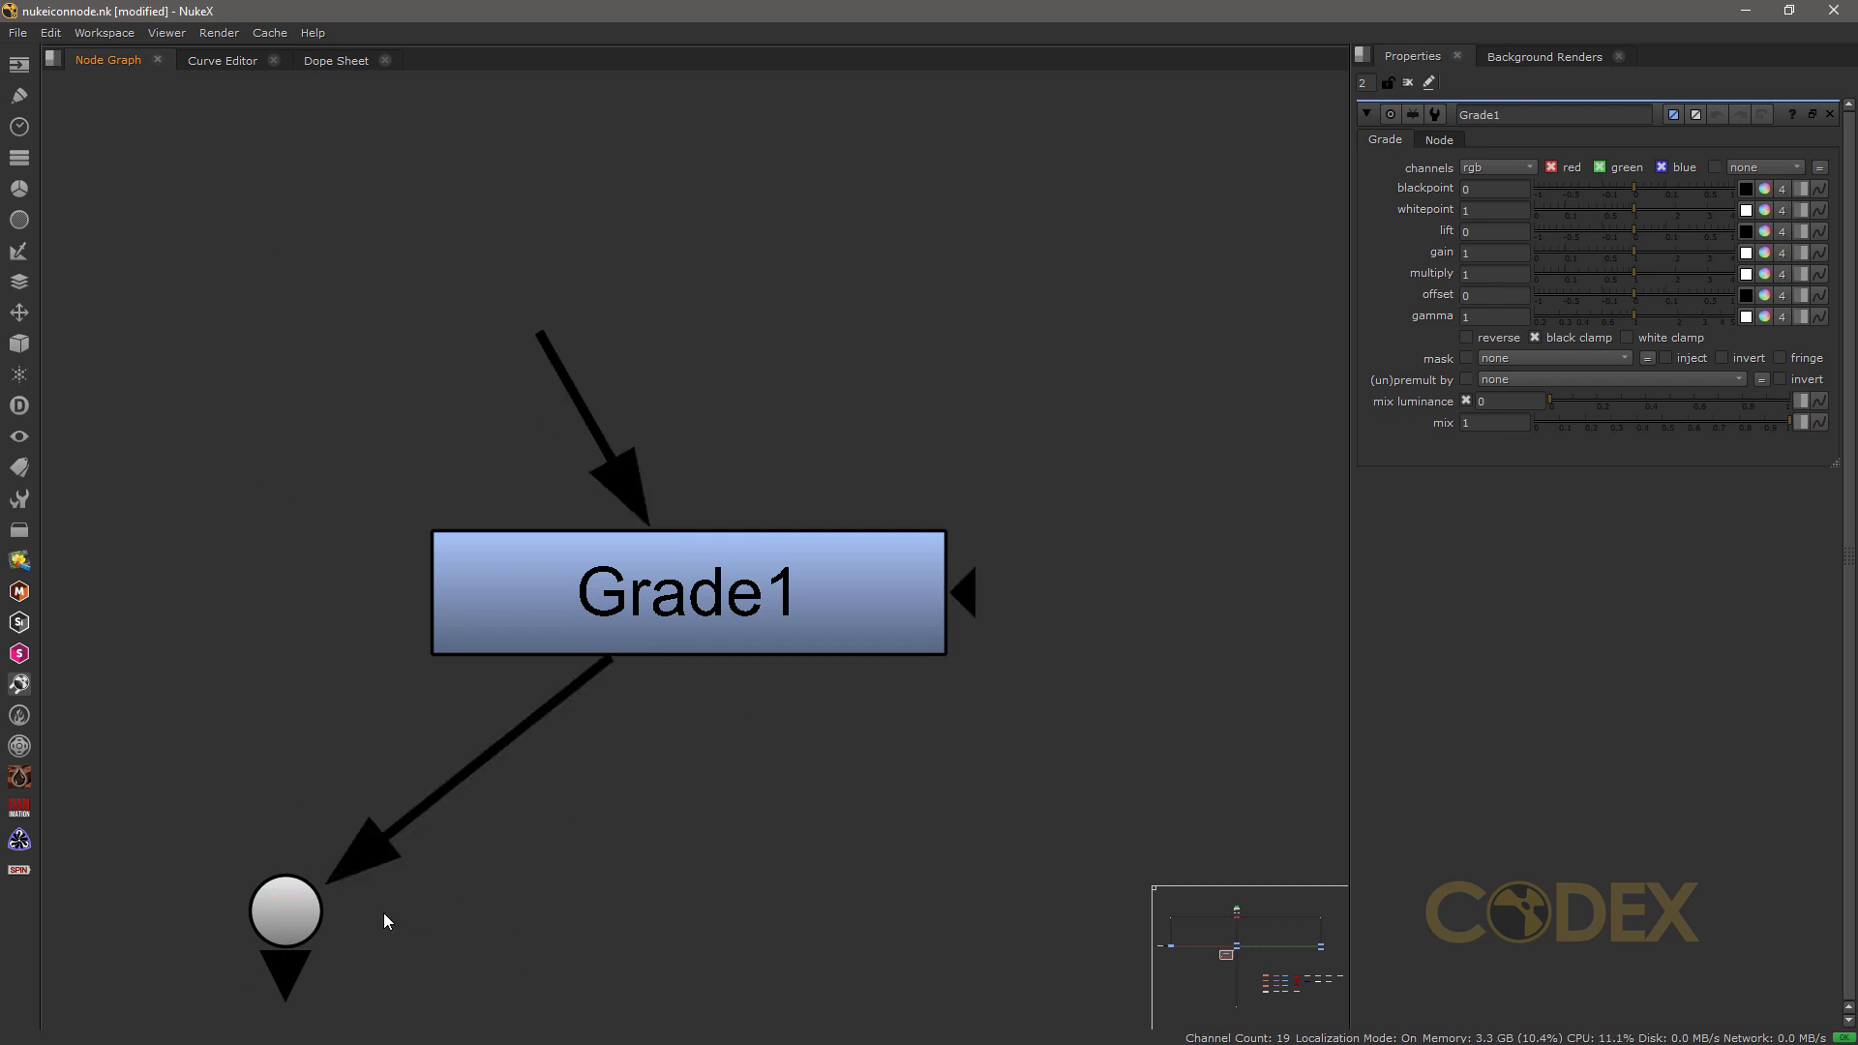
pyautogui.click(708, 594)
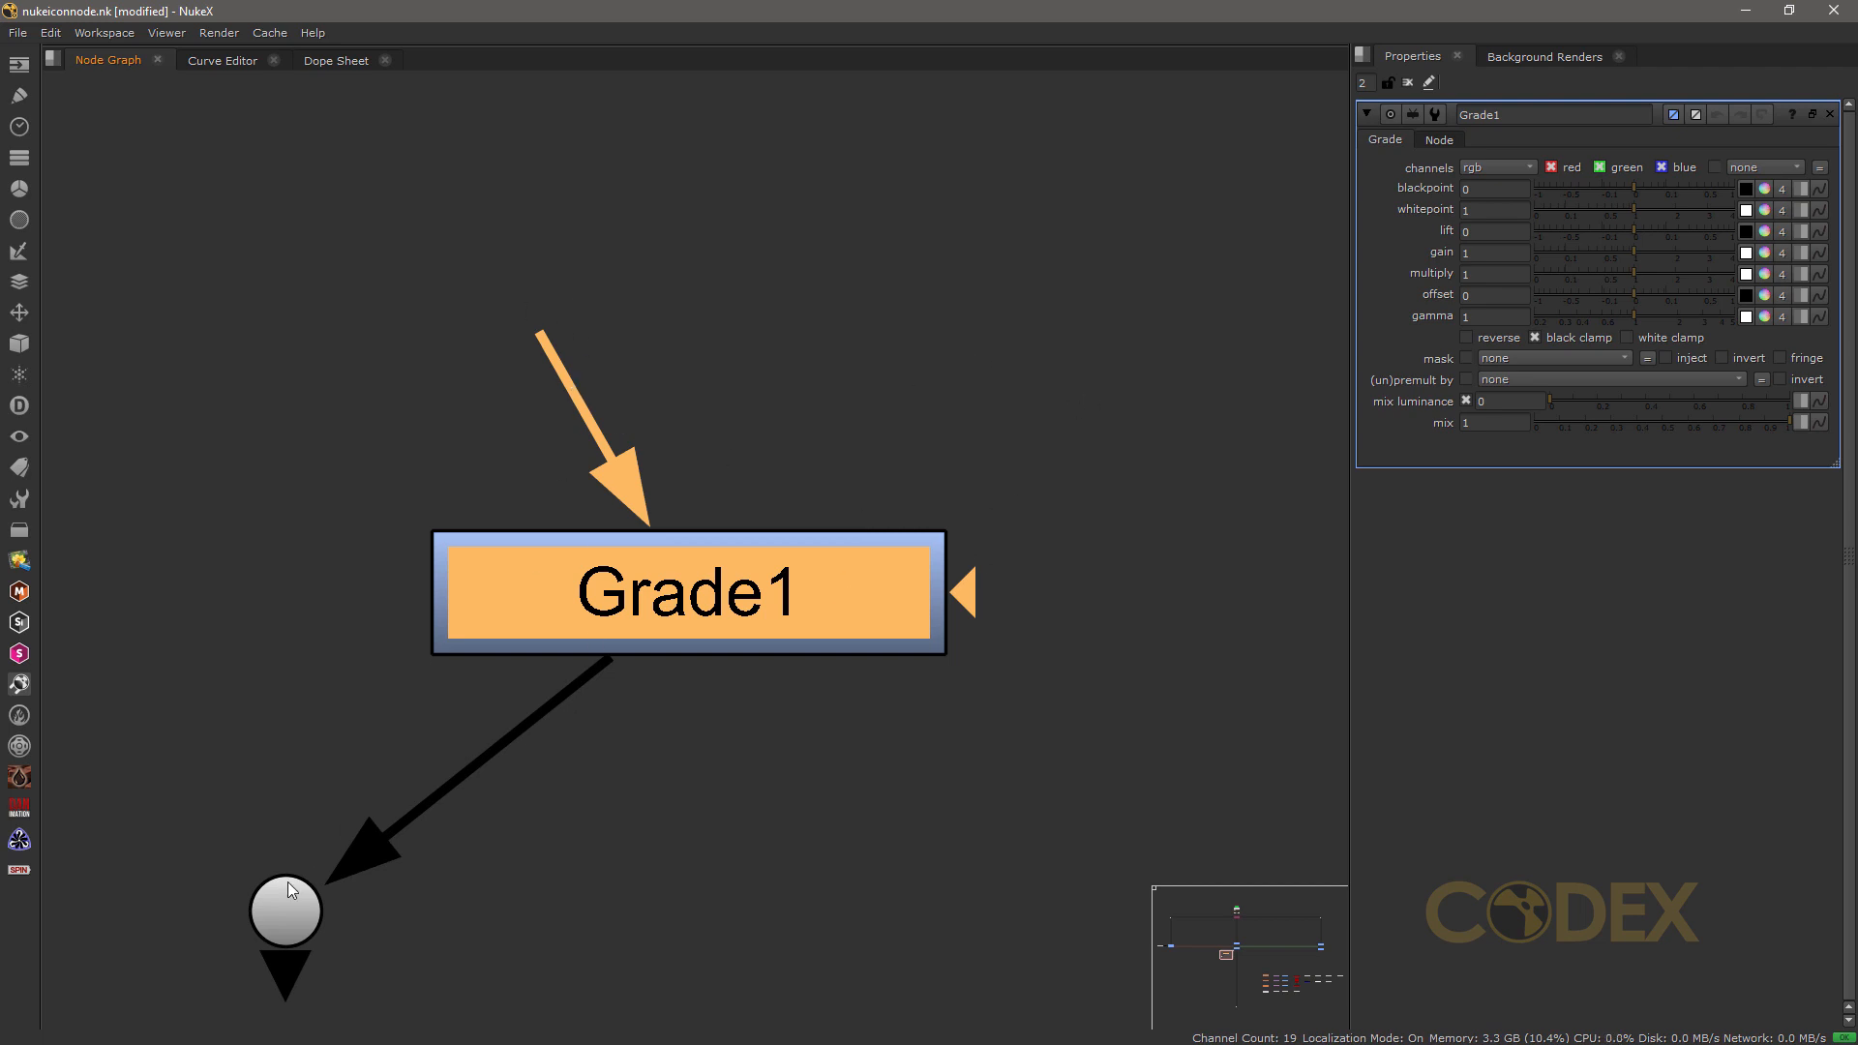
pyautogui.click(279, 911)
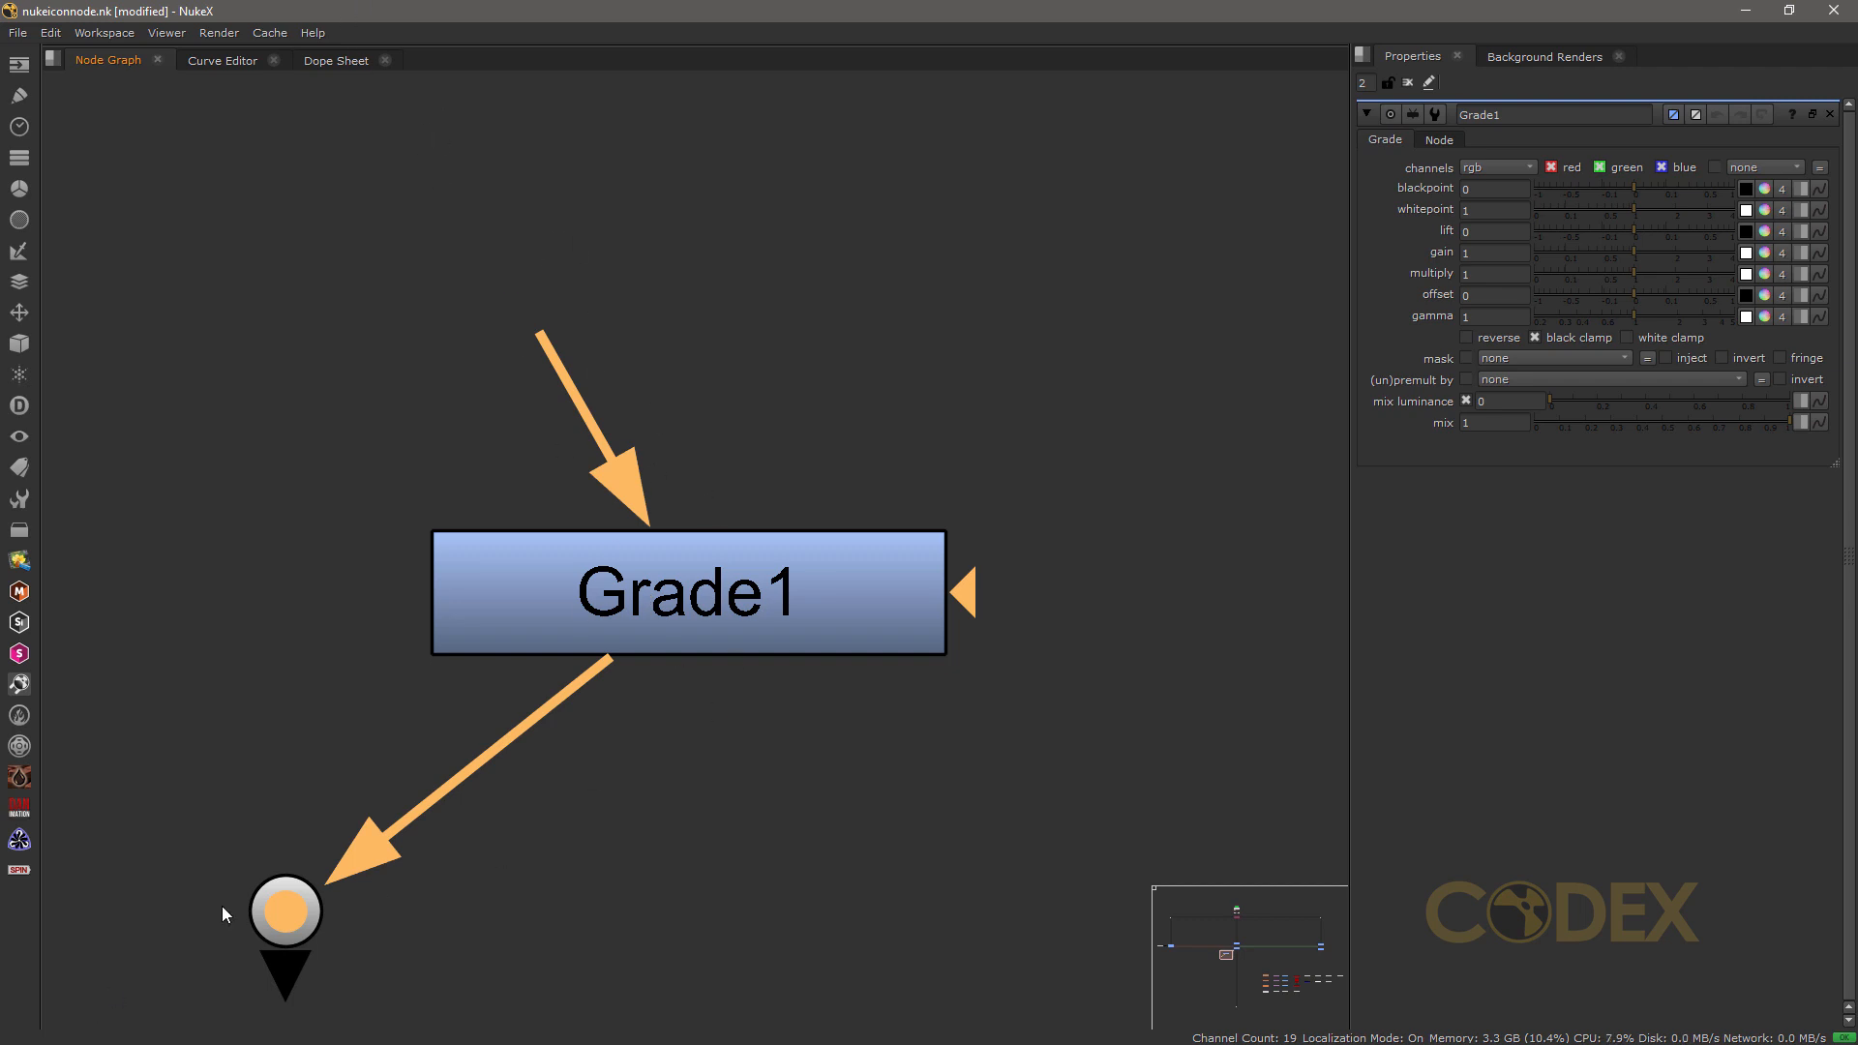
pyautogui.moveTo(592, 675); pyautogui.dragTo(524, 745)
pyautogui.moveTo(278, 910); pyautogui.dragTo(44, 1019)
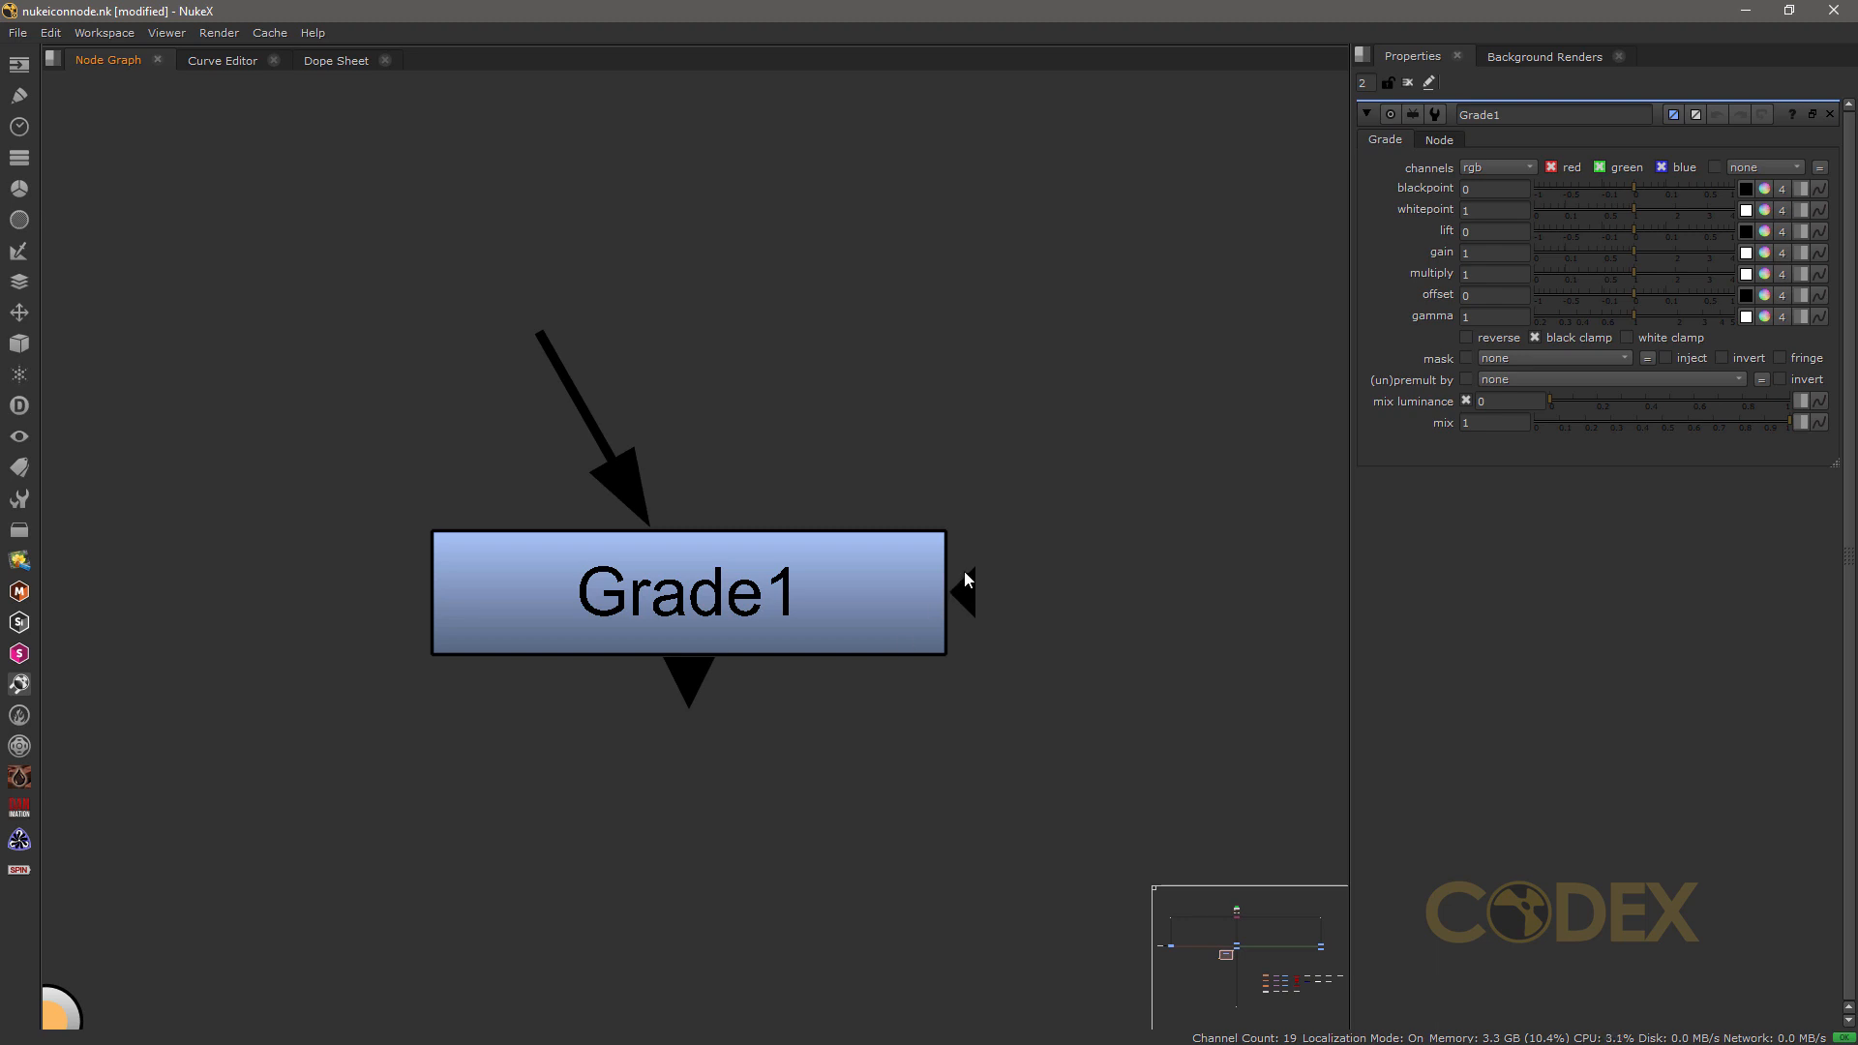
# Step: Pull out Grade1's mask input arrow and release it unconnected
pyautogui.moveTo(970, 594); pyautogui.dragTo(1112, 392)
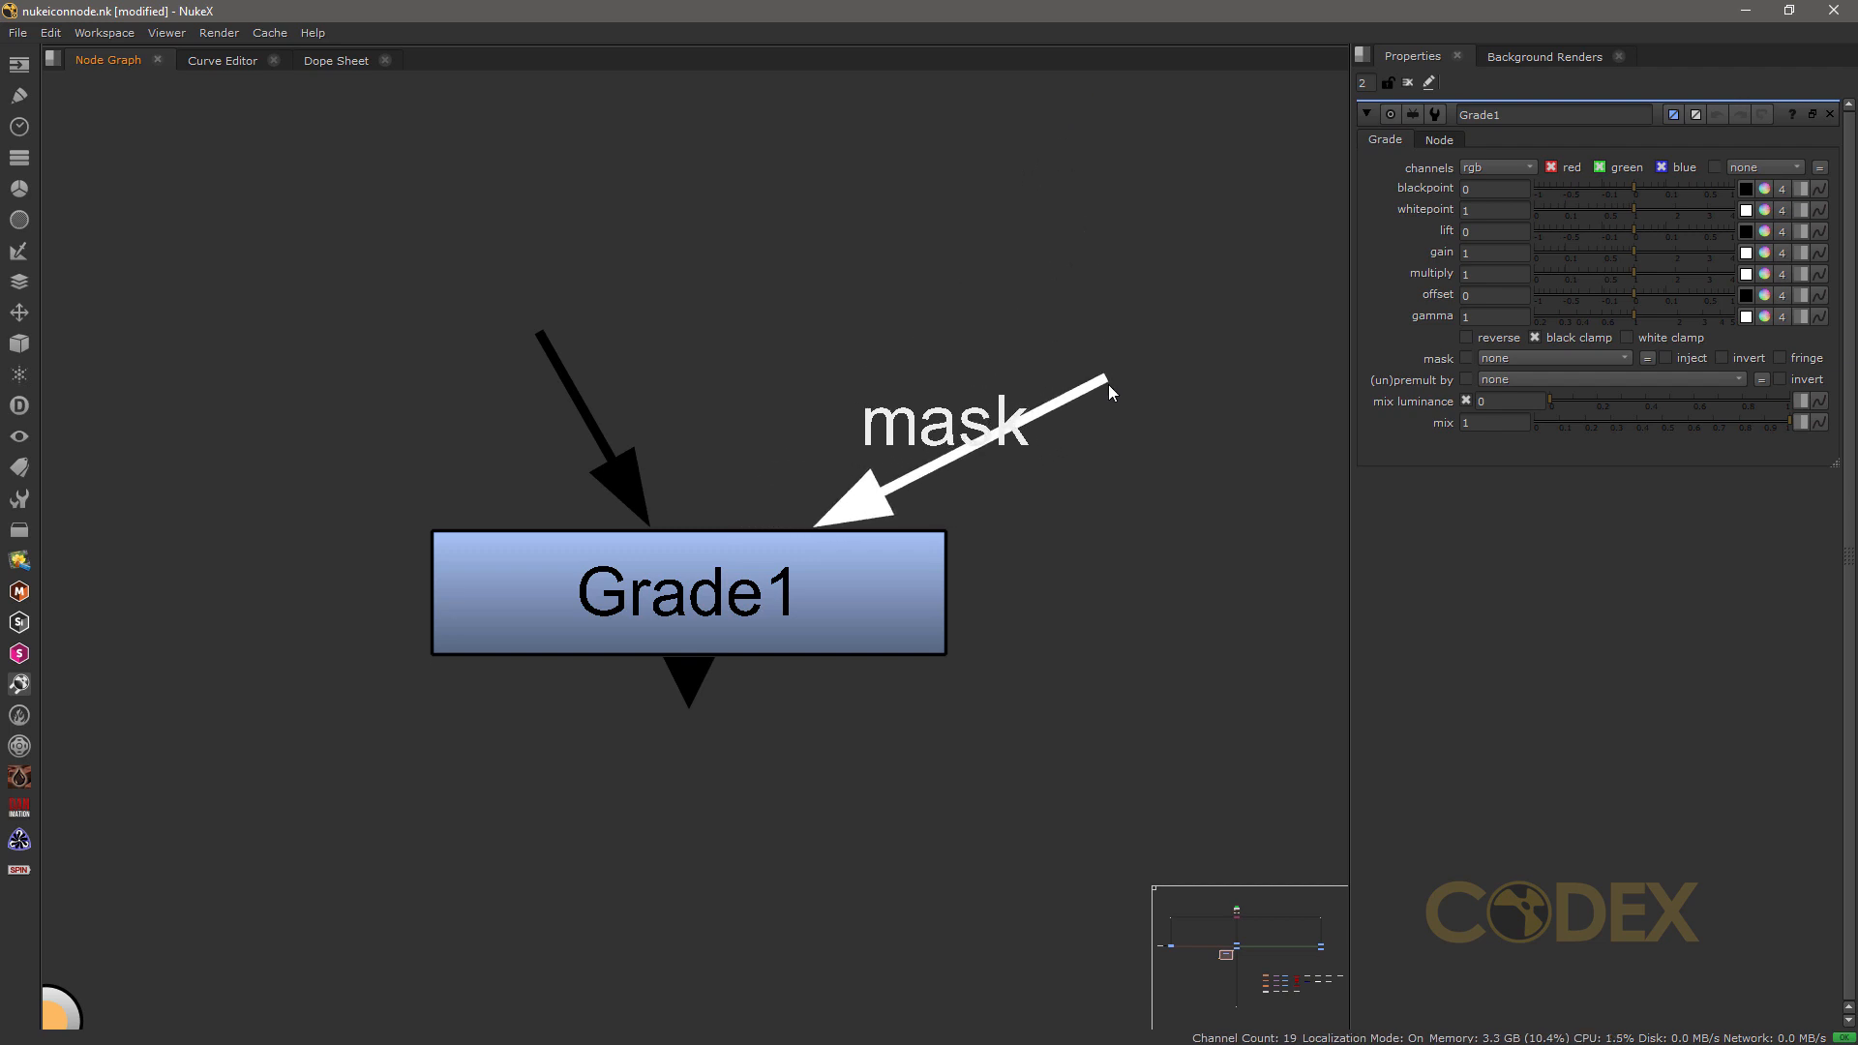
pyautogui.moveTo(1109, 390); pyautogui.dragTo(1053, 600)
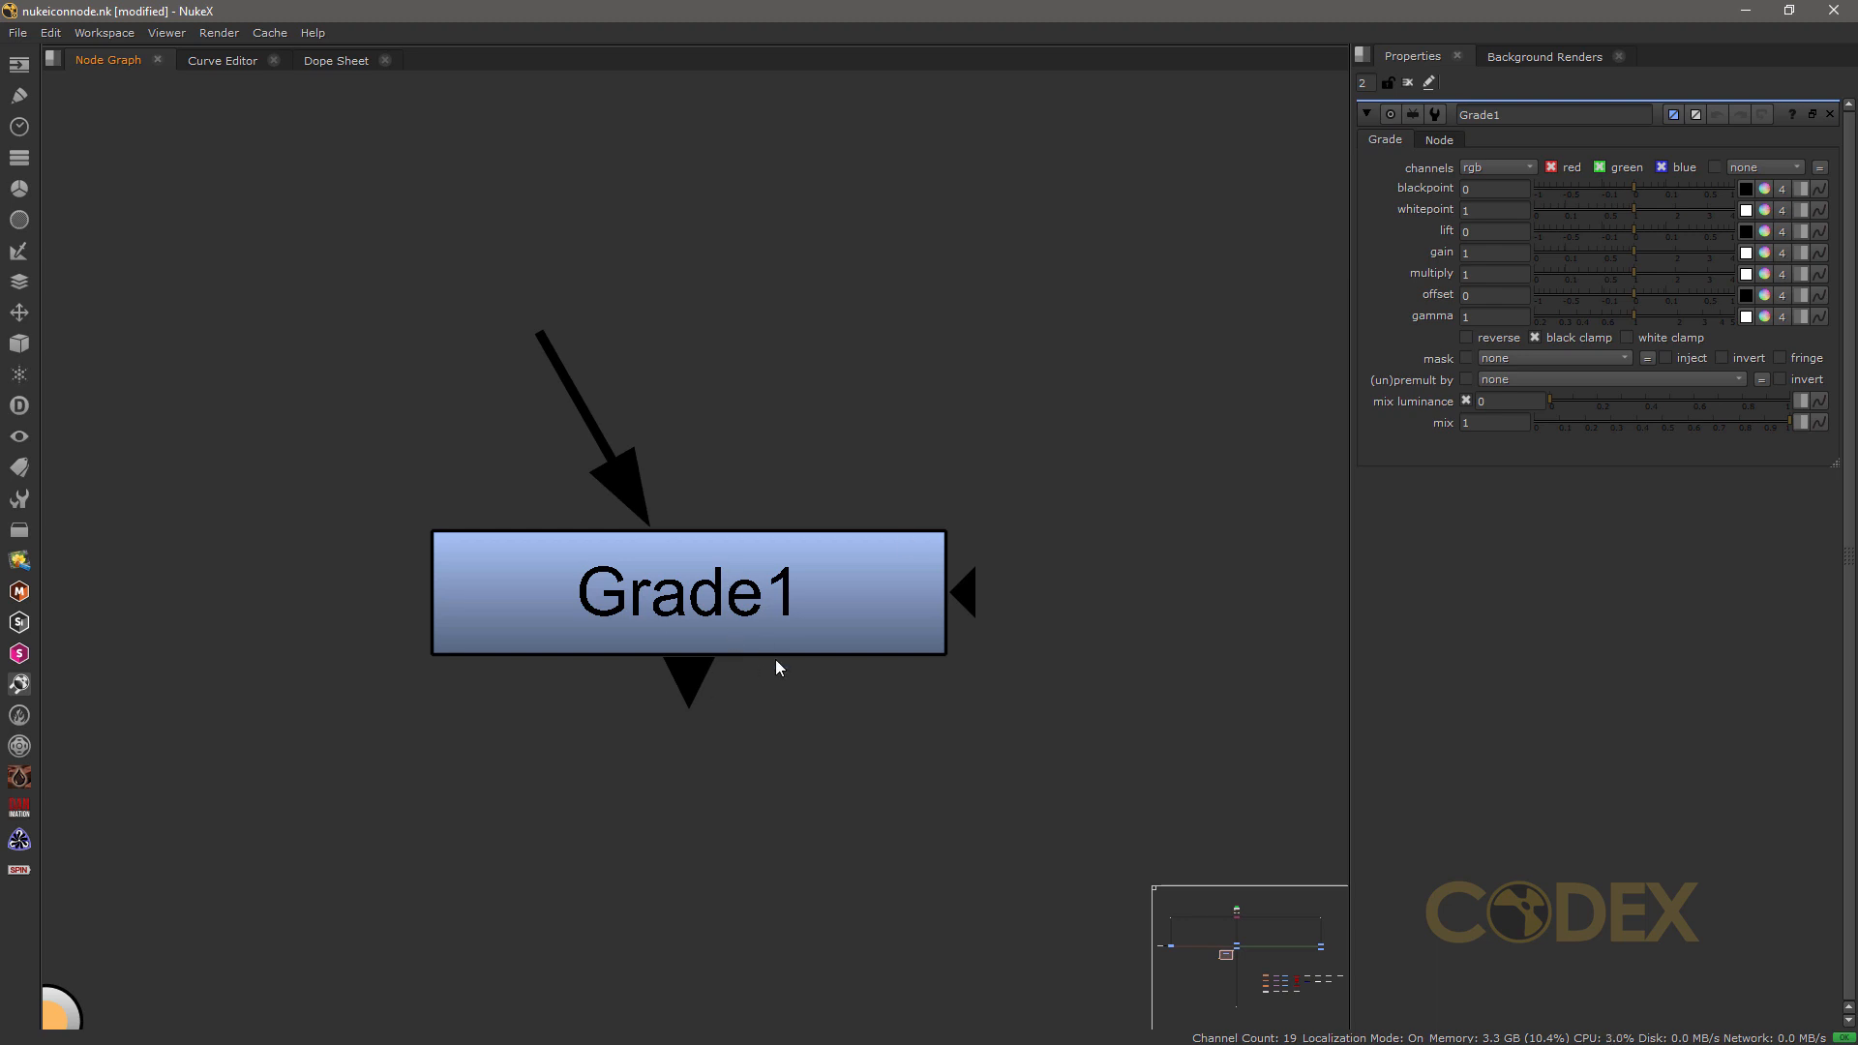
# Step: Switch Grade1's channels to alpha and back to rgb
pyautogui.click(1489, 168)
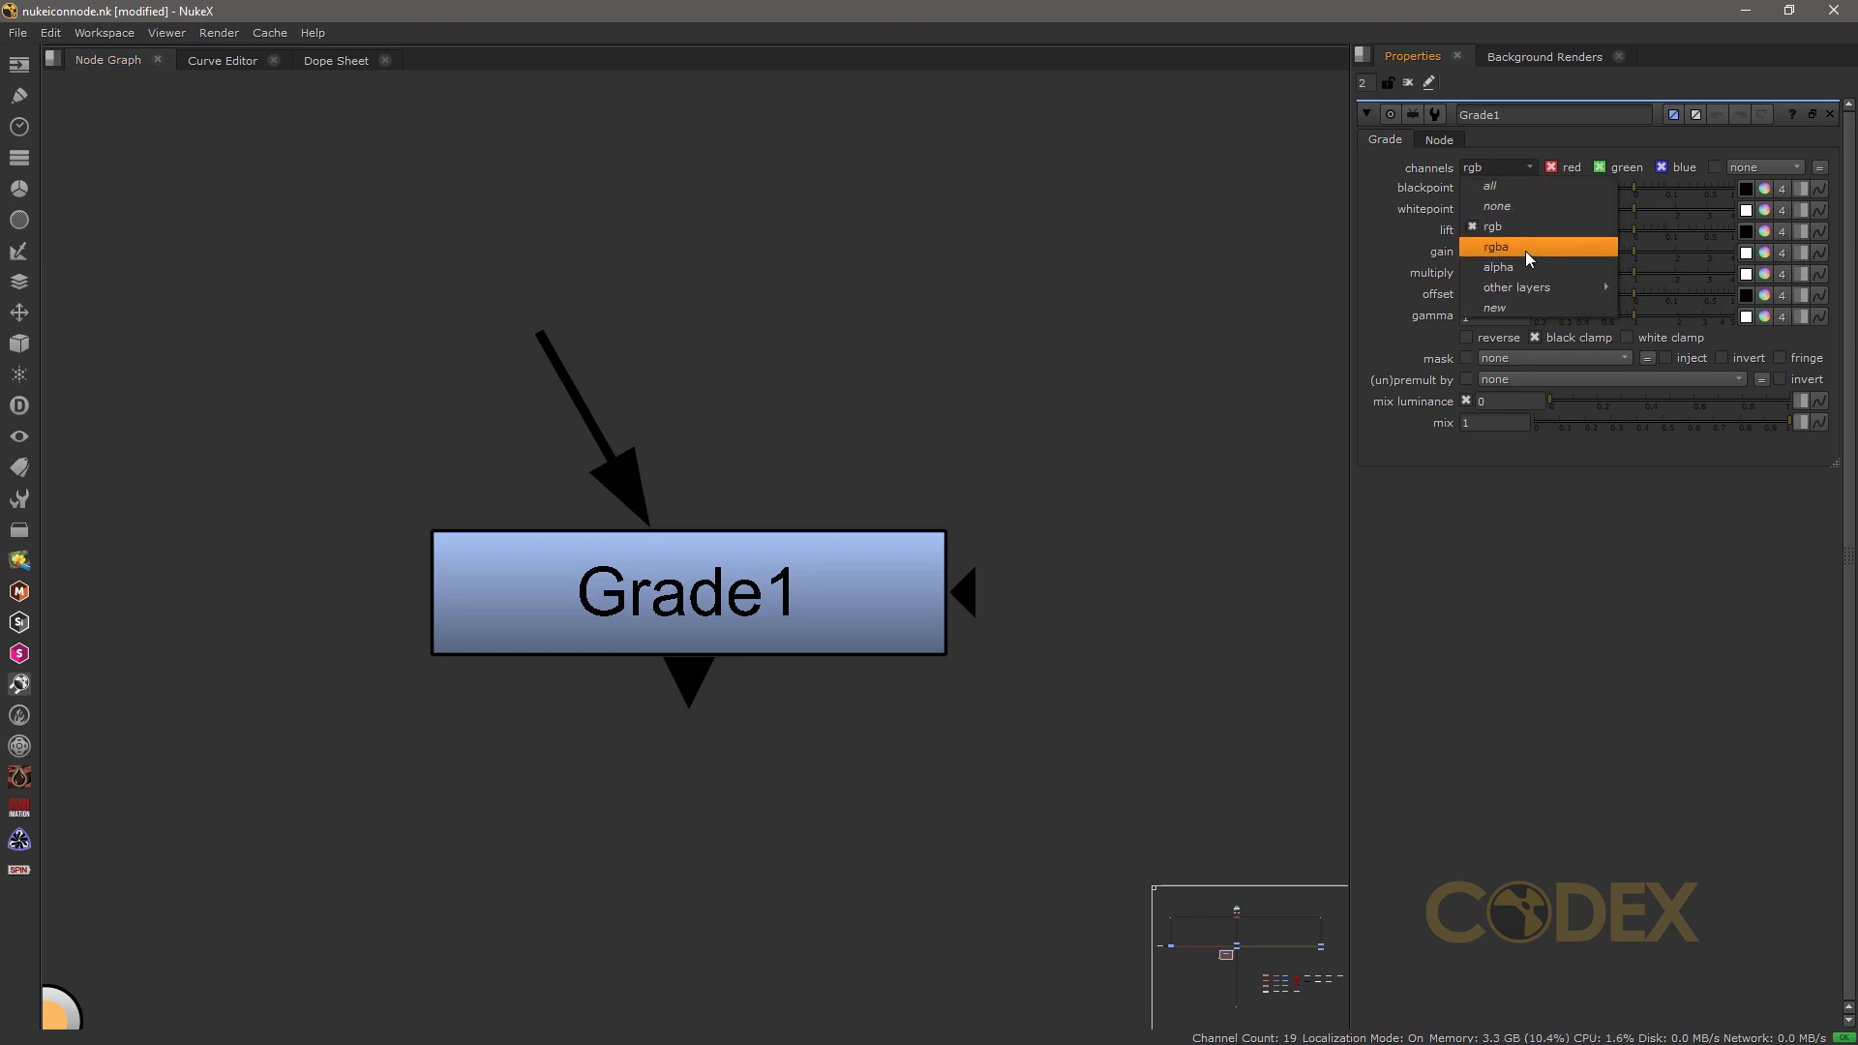
pyautogui.click(1499, 267)
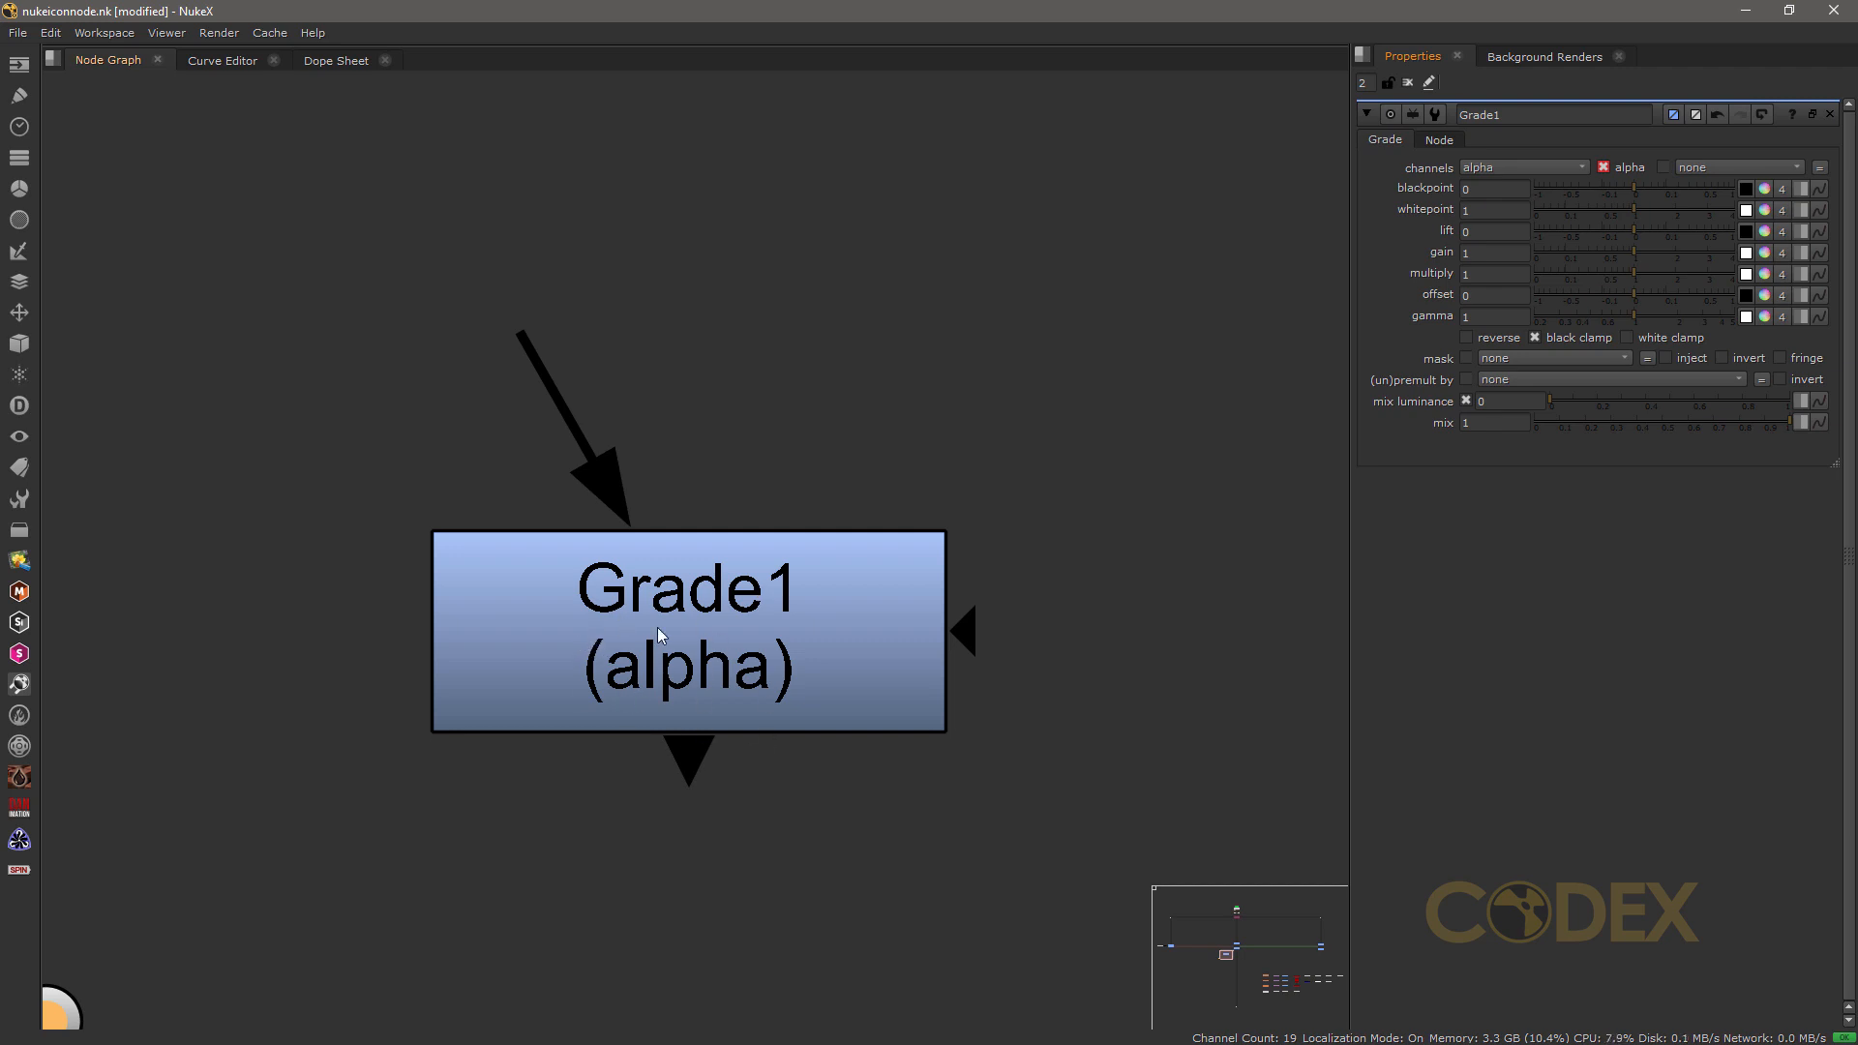
pyautogui.click(1514, 166)
pyautogui.click(1519, 228)
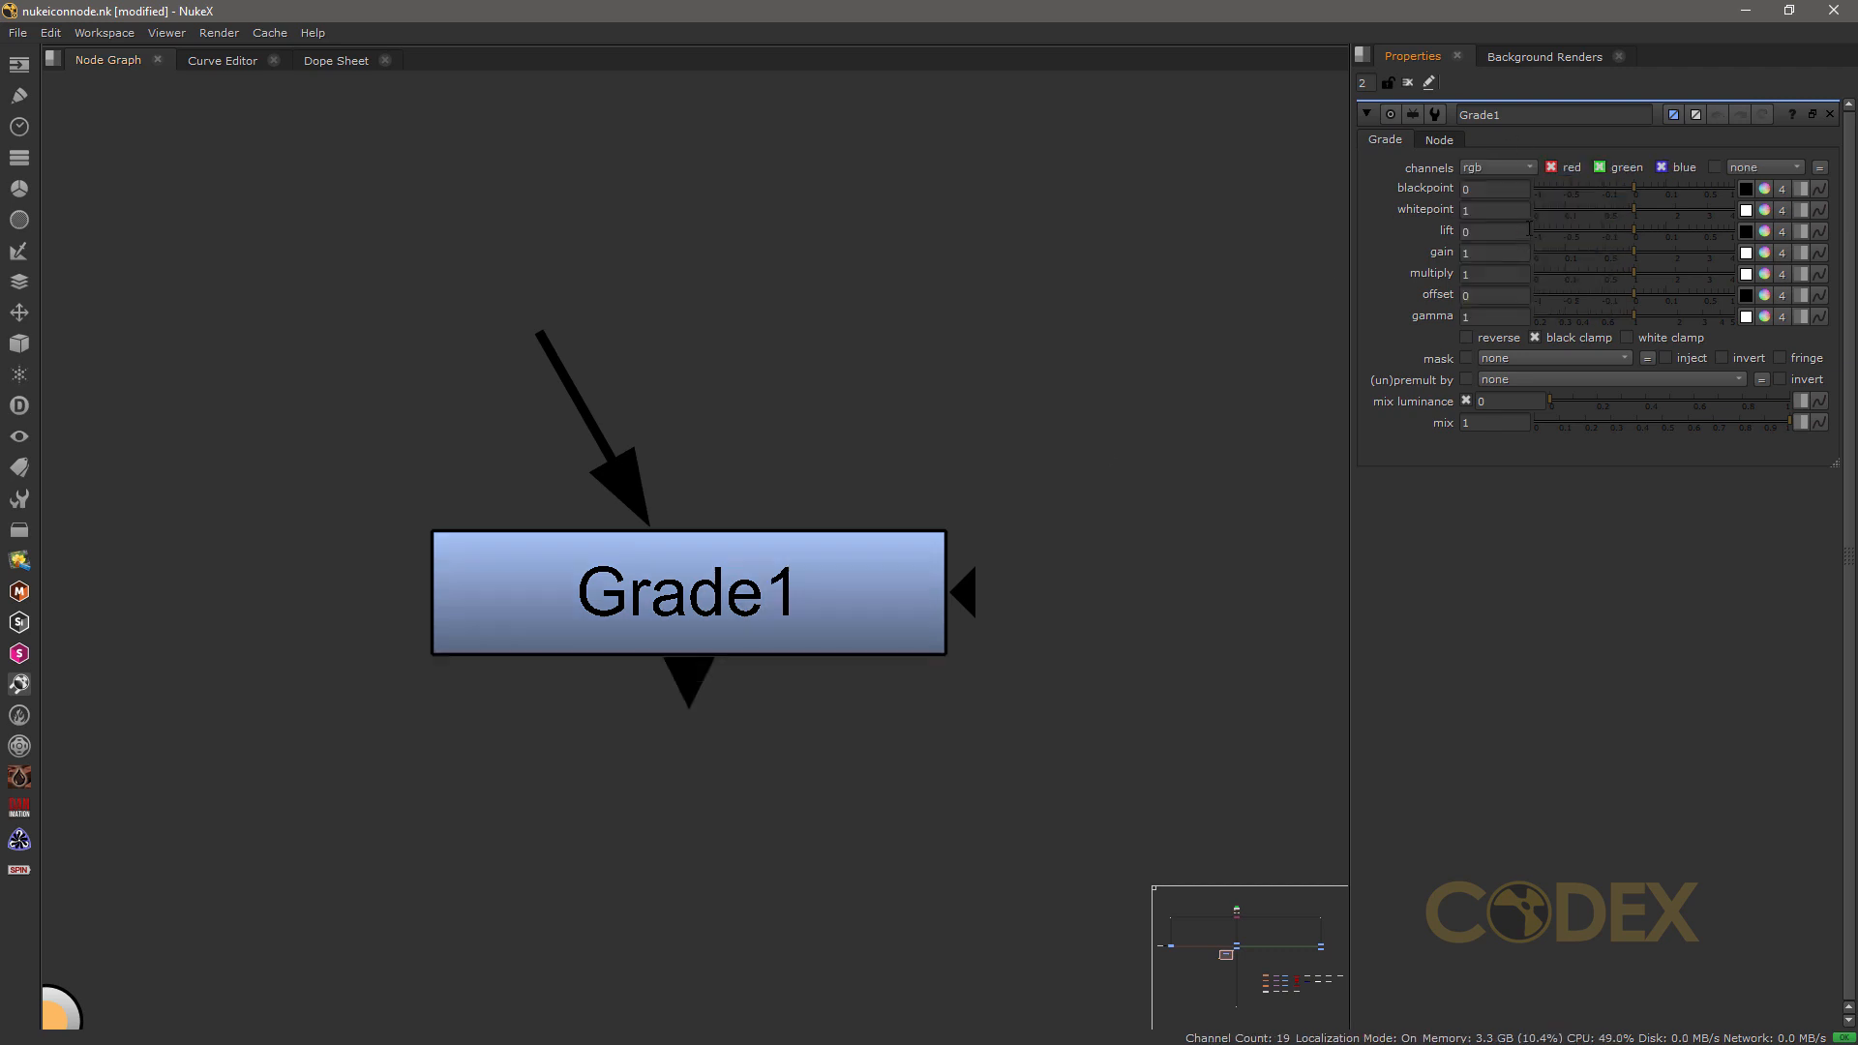
# Step: Turn Grade1's blue, green and red channels off in different combinations and re-enable all three
pyautogui.click(1662, 168)
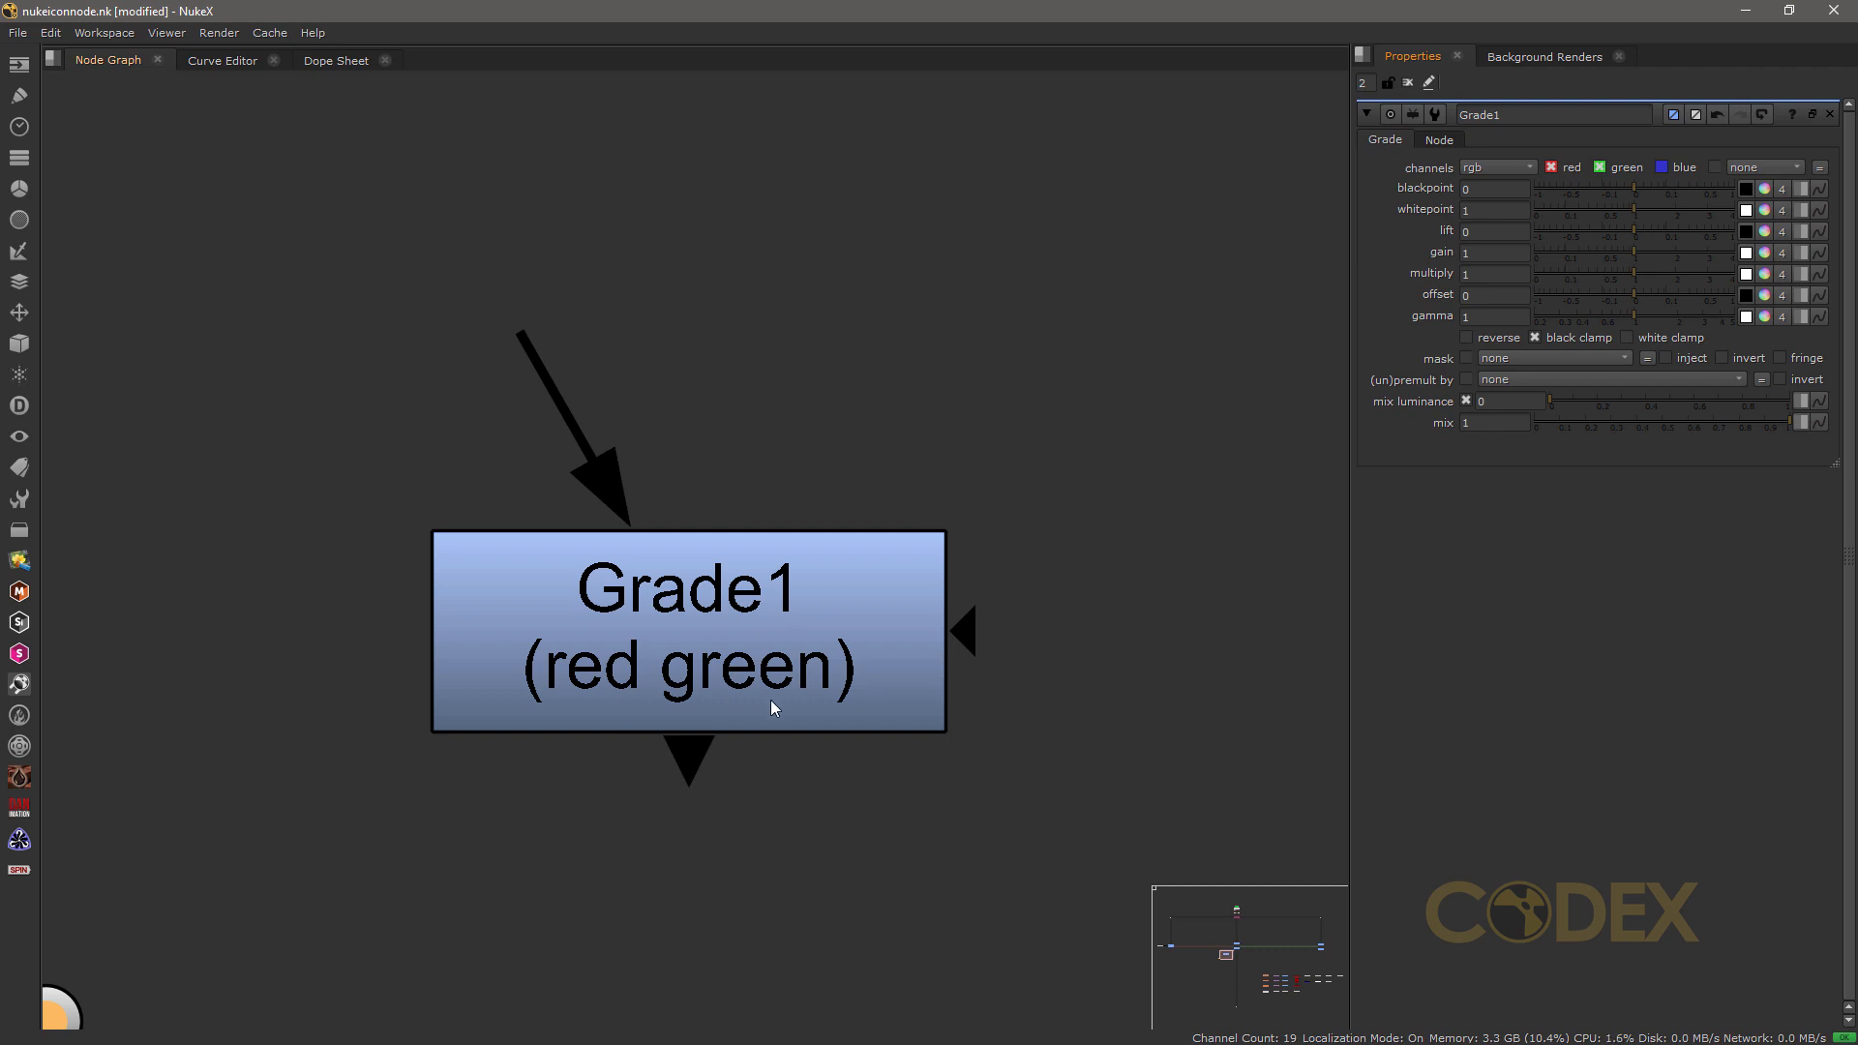
pyautogui.click(1665, 169)
pyautogui.click(1601, 167)
pyautogui.click(1555, 169)
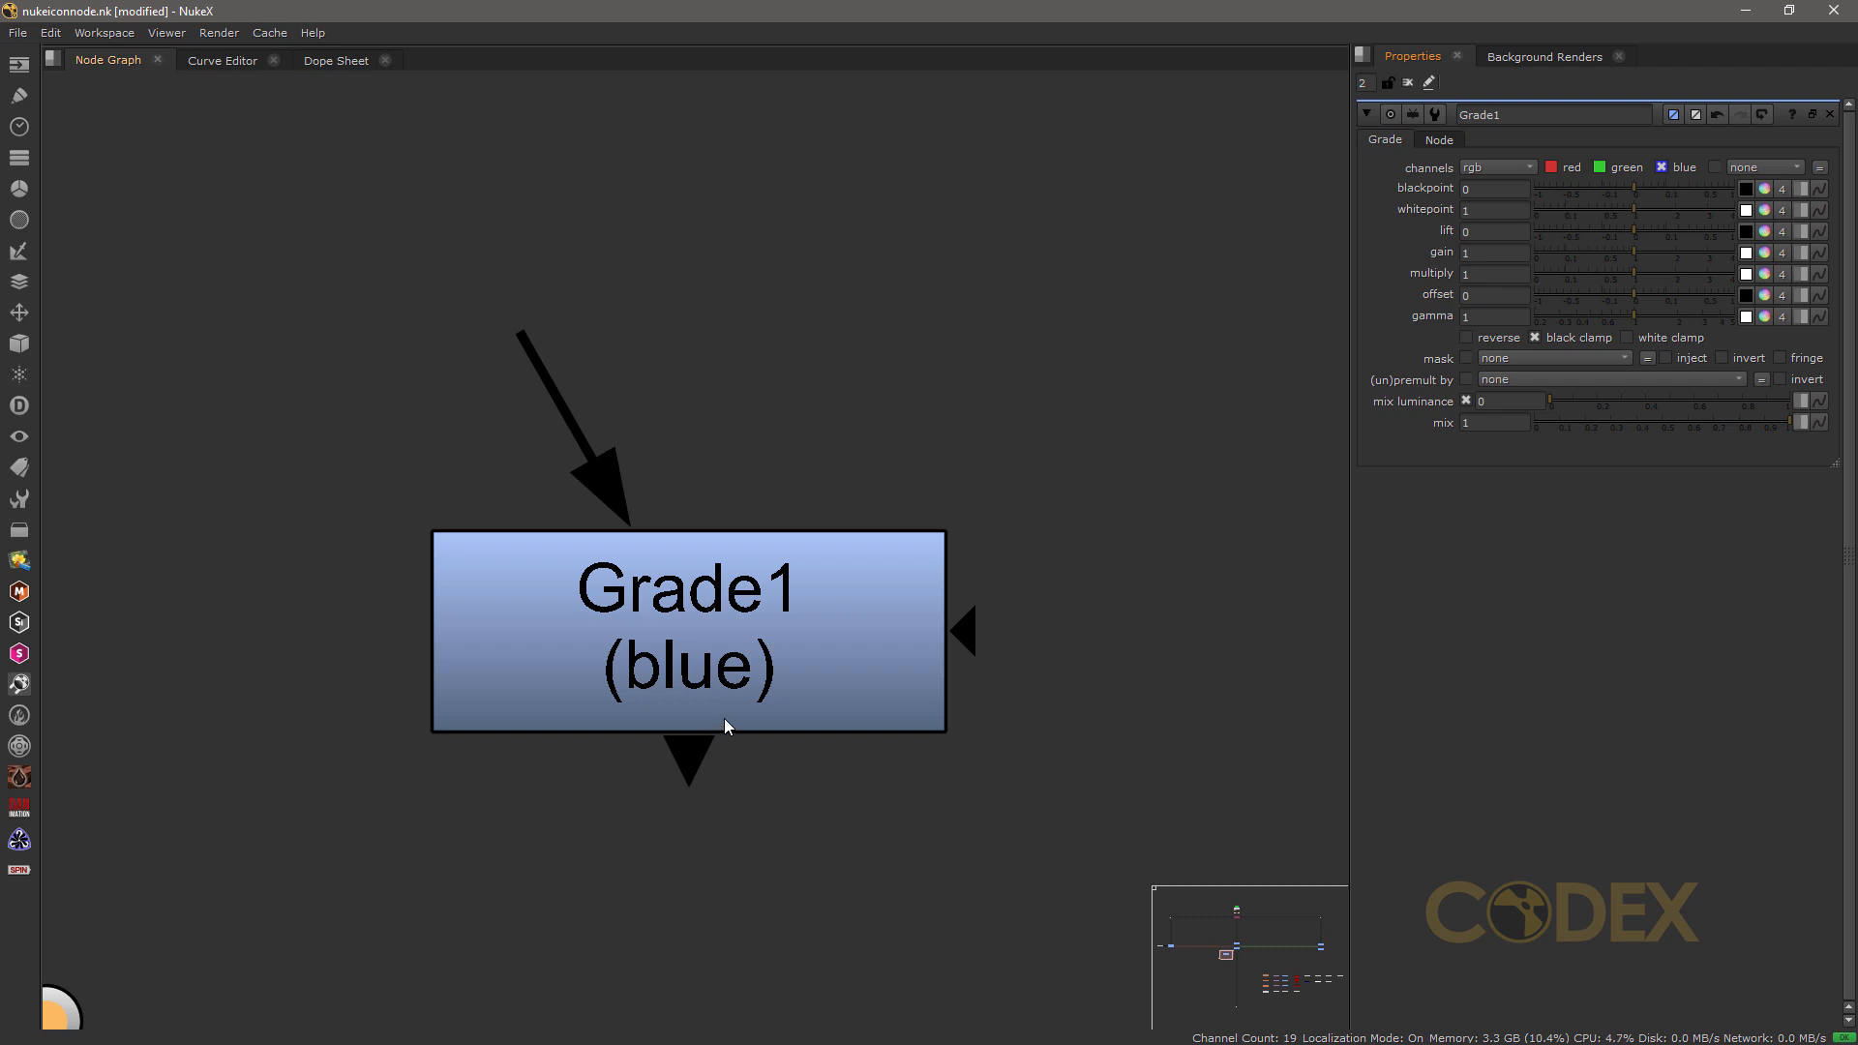
pyautogui.click(1665, 168)
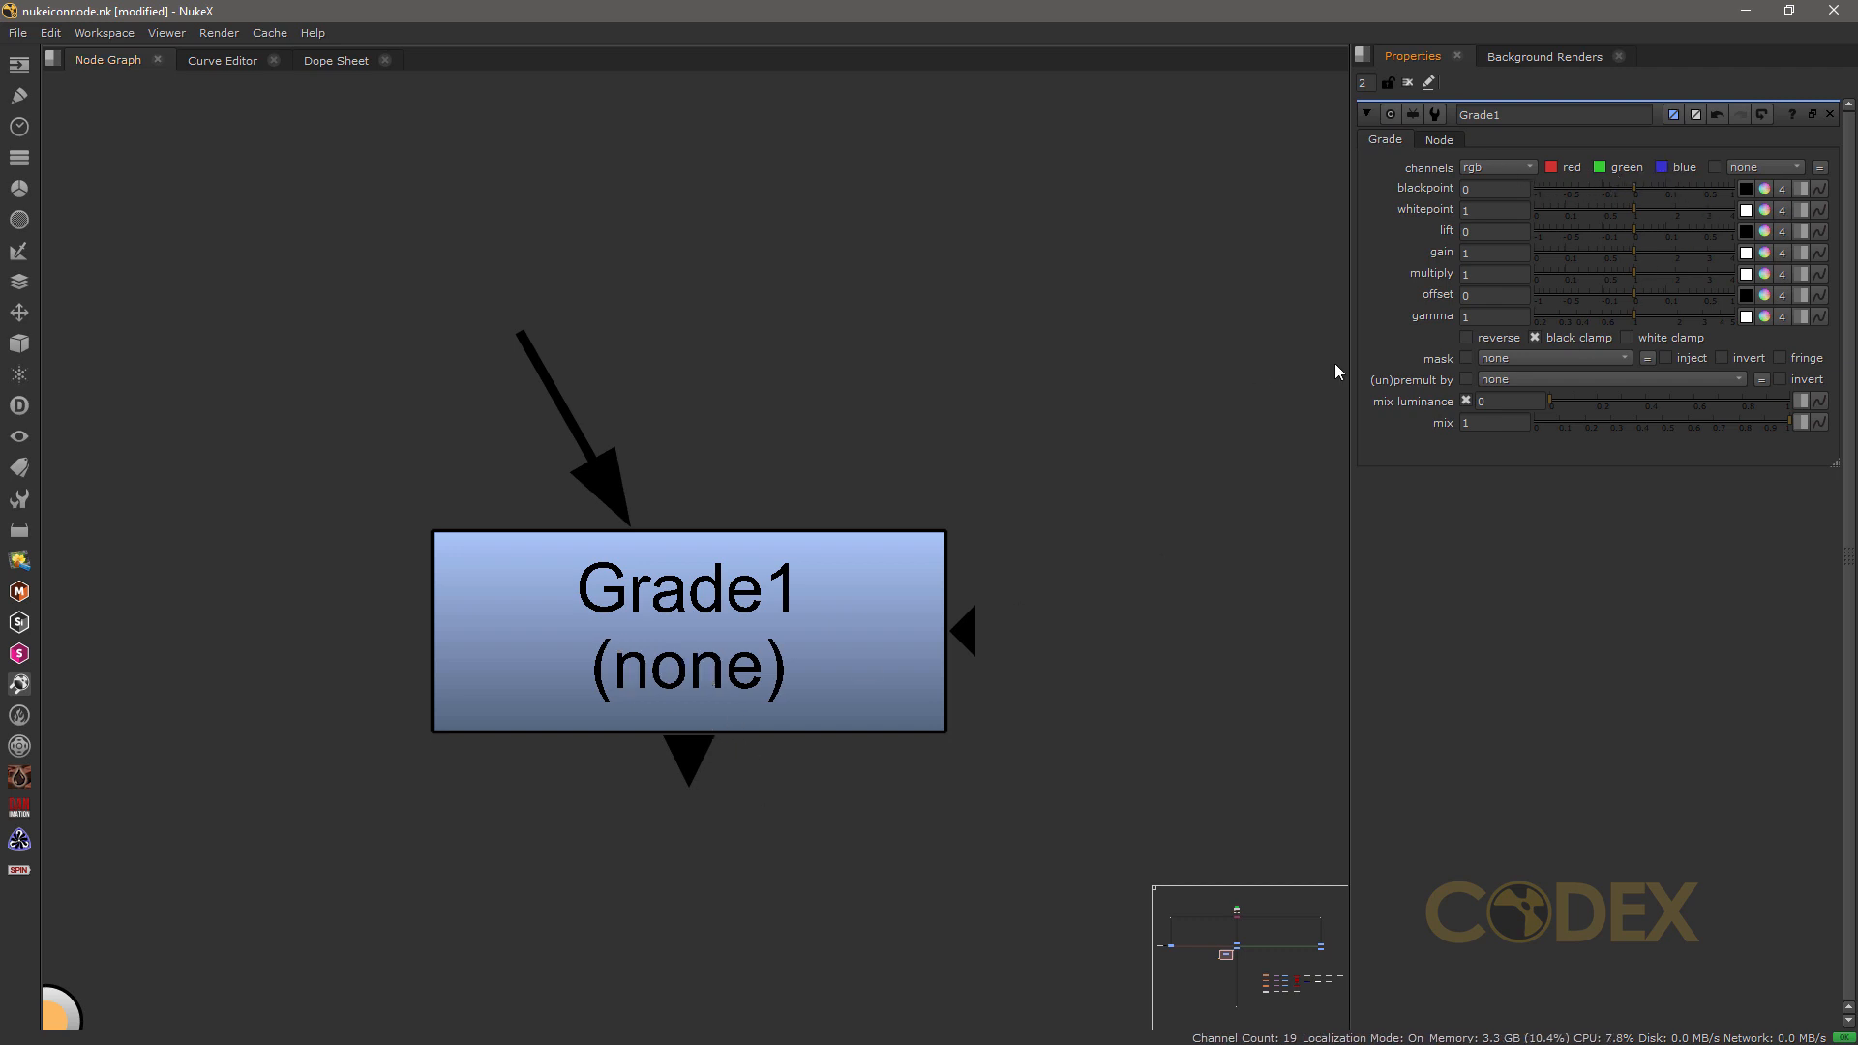
pyautogui.click(1552, 169)
pyautogui.click(1600, 166)
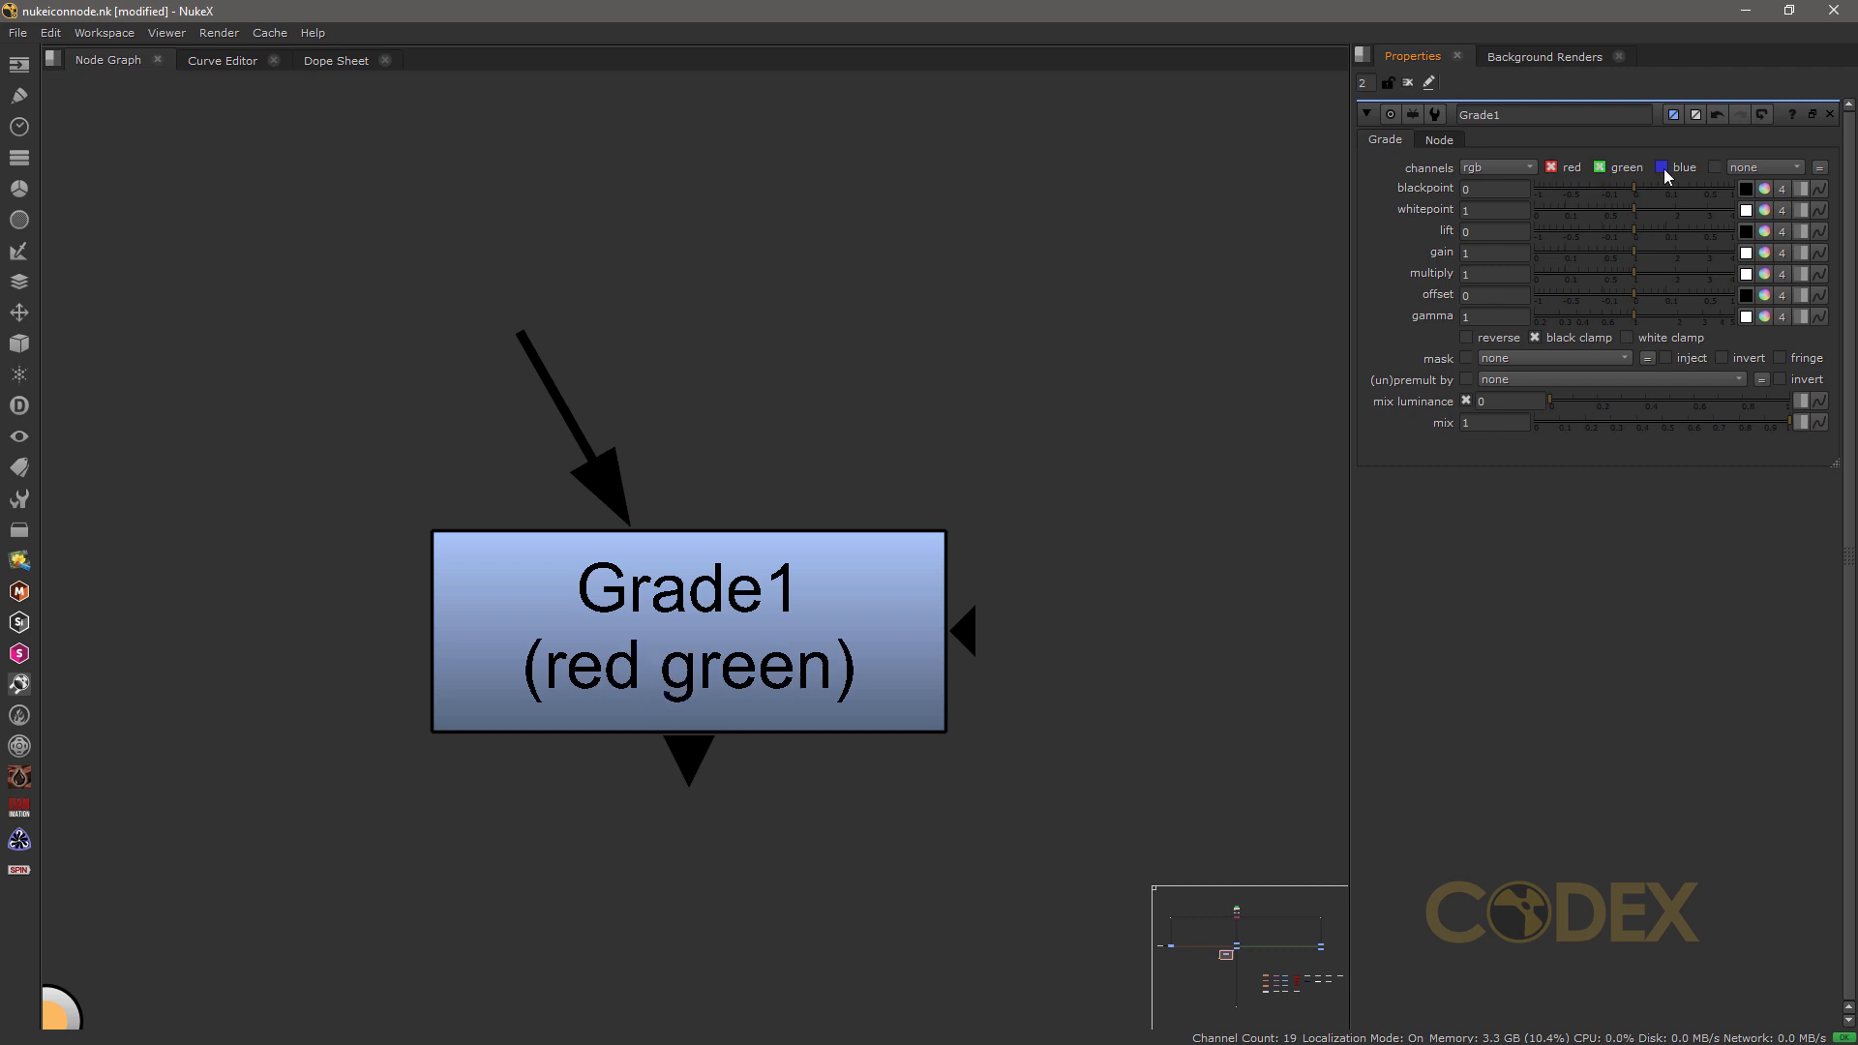
pyautogui.click(1662, 167)
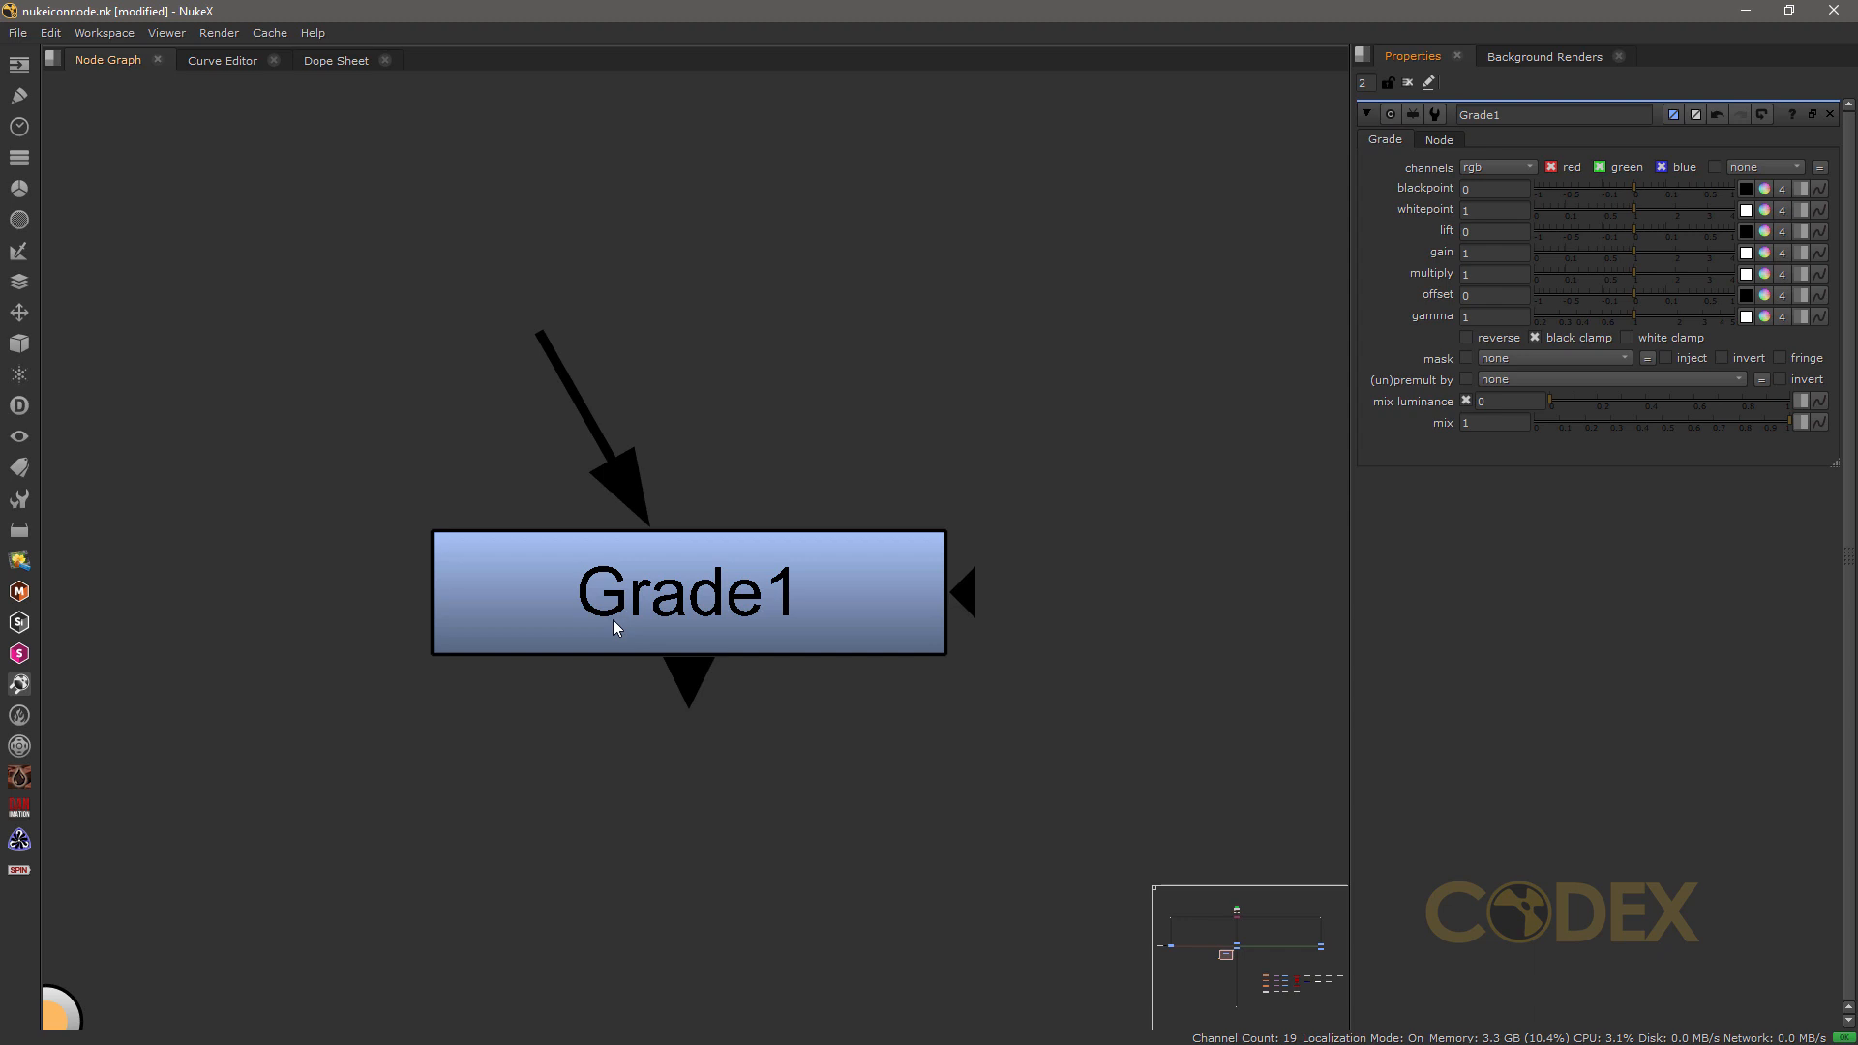
# Step: Create a CheckerBoard node, connect Grade1's main input to it, and align it directly above Grade1
pyautogui.click(18, 64)
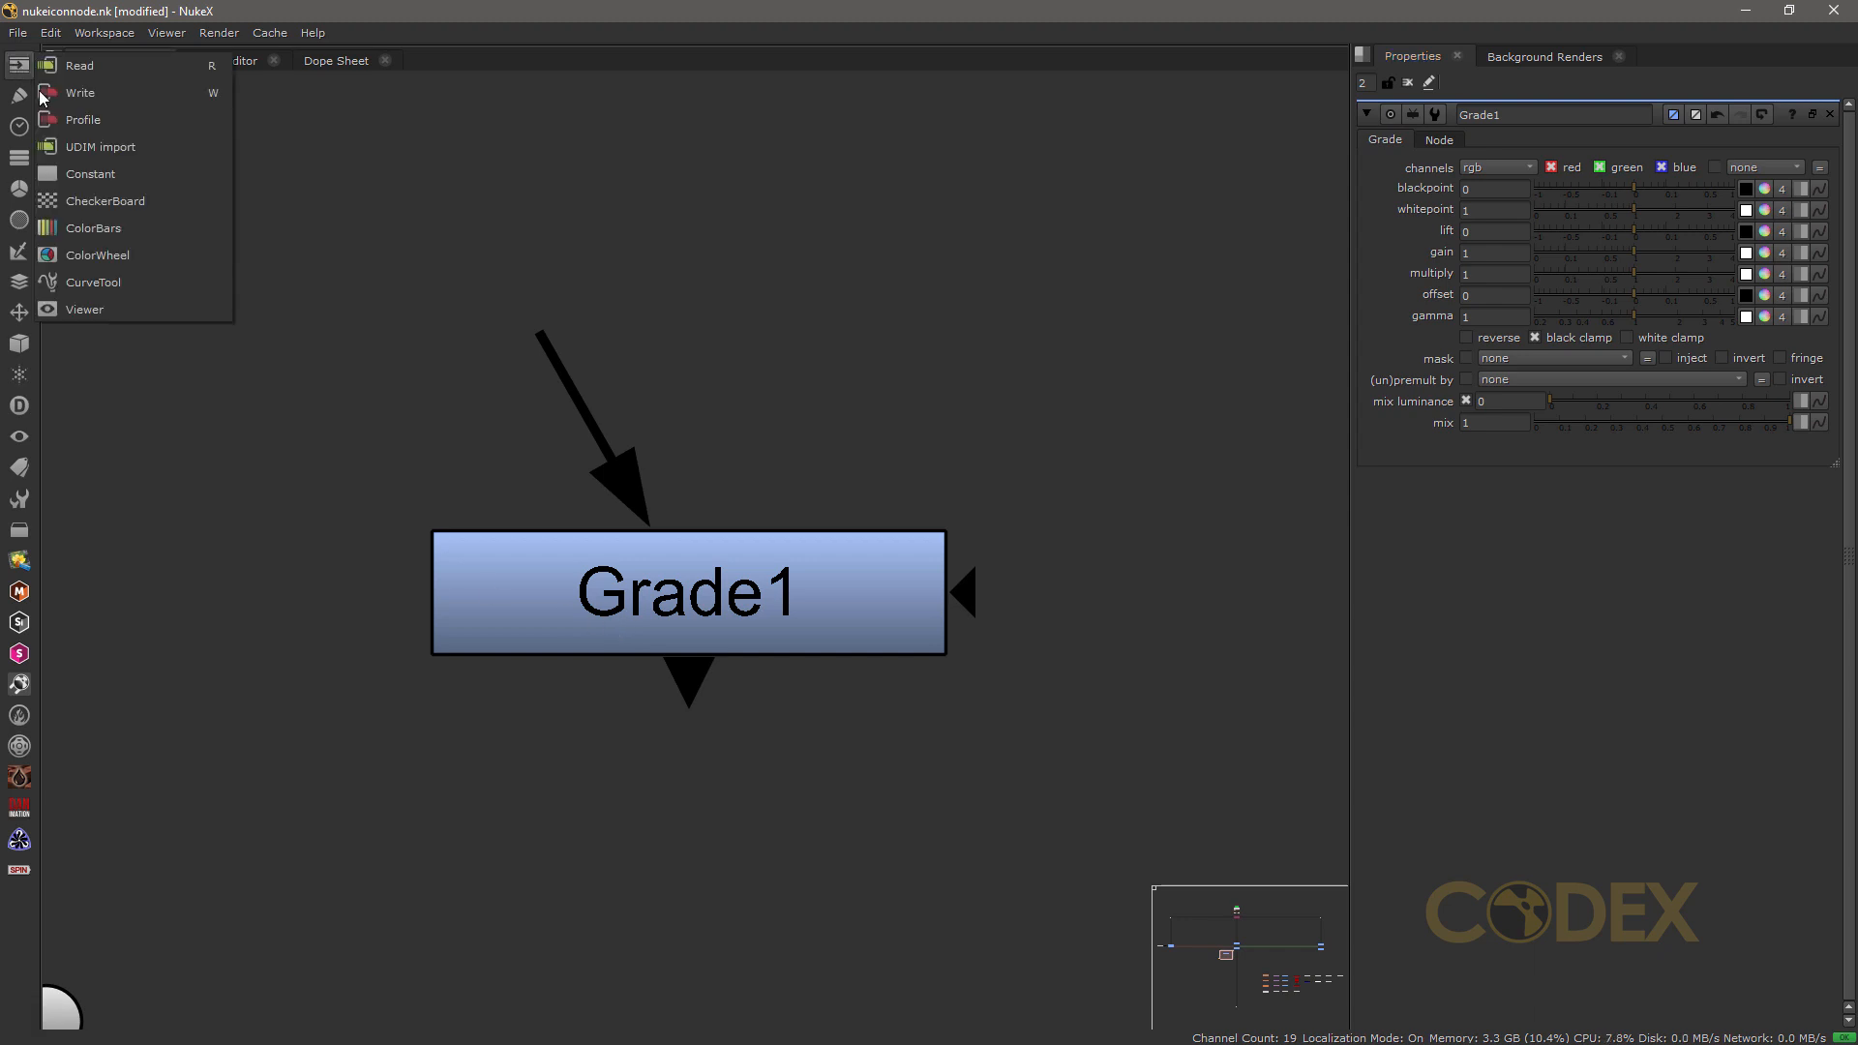
pyautogui.click(89, 201)
pyautogui.moveTo(627, 315); pyautogui.dragTo(343, 273)
pyautogui.click(610, 426)
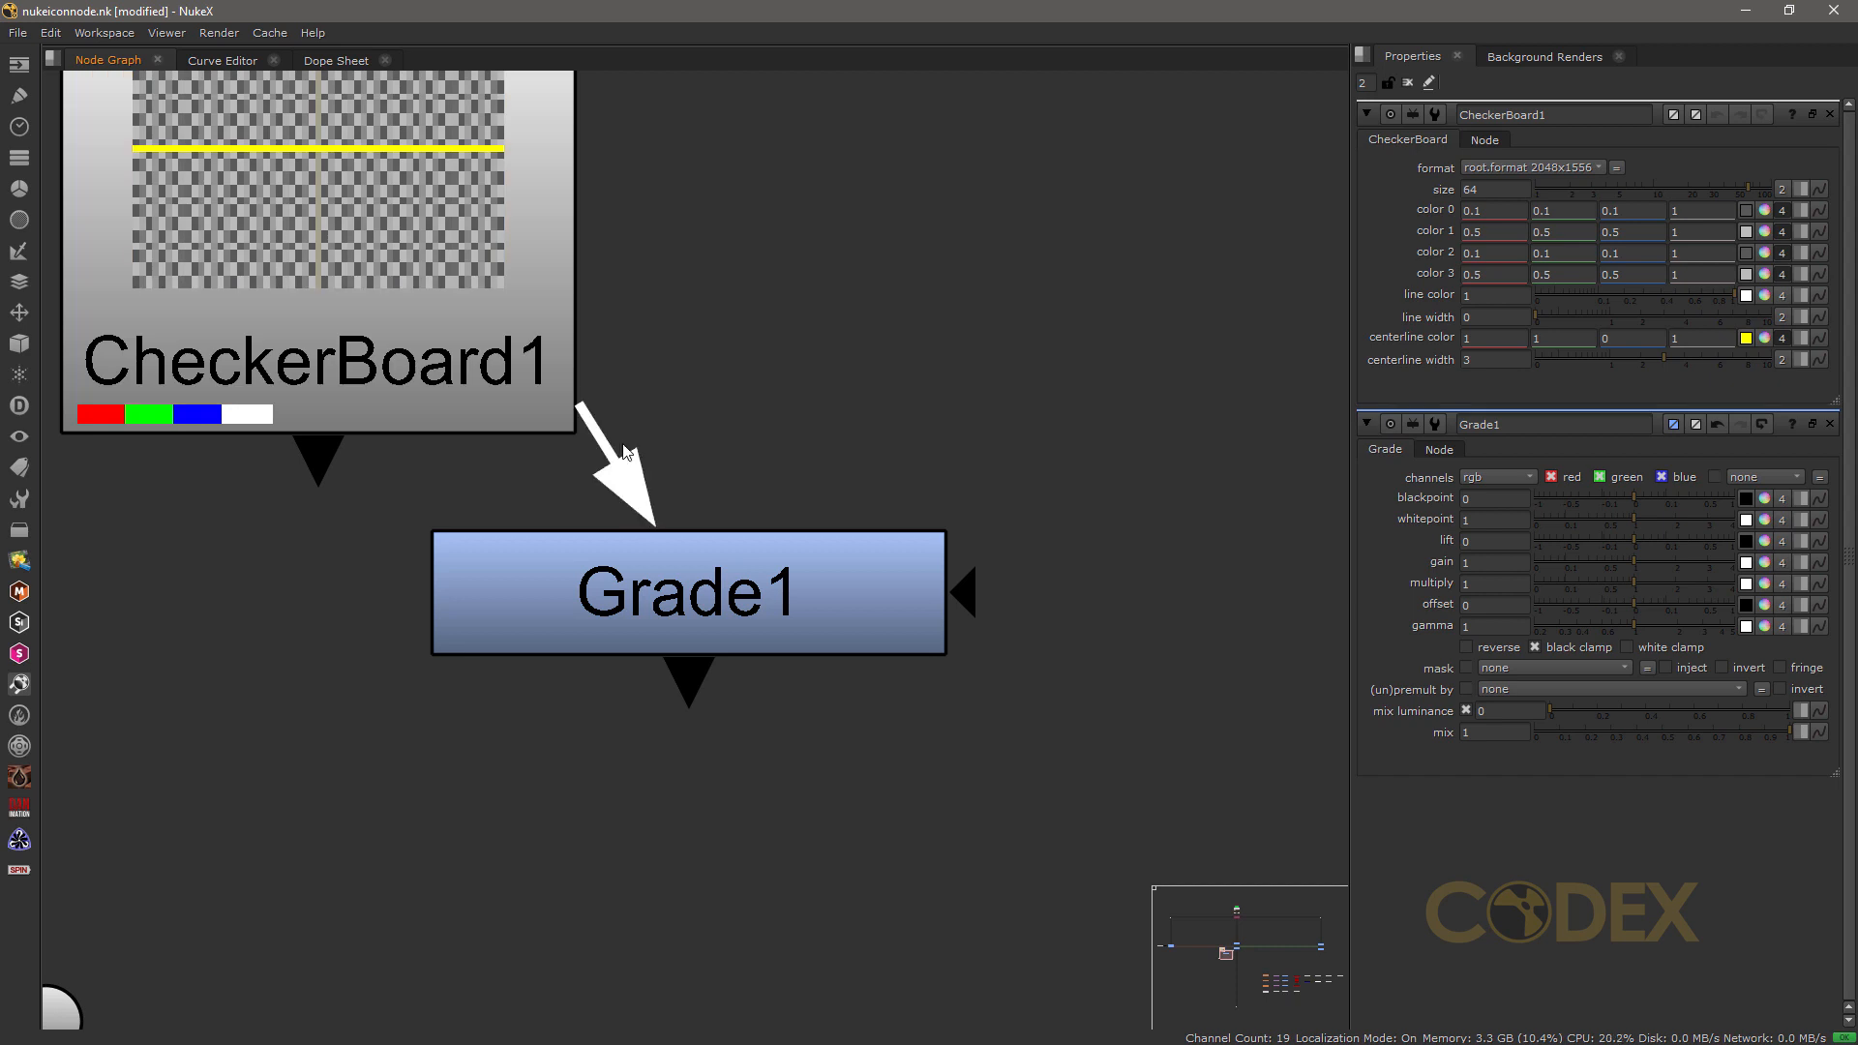
pyautogui.moveTo(523, 407); pyautogui.dragTo(861, 95)
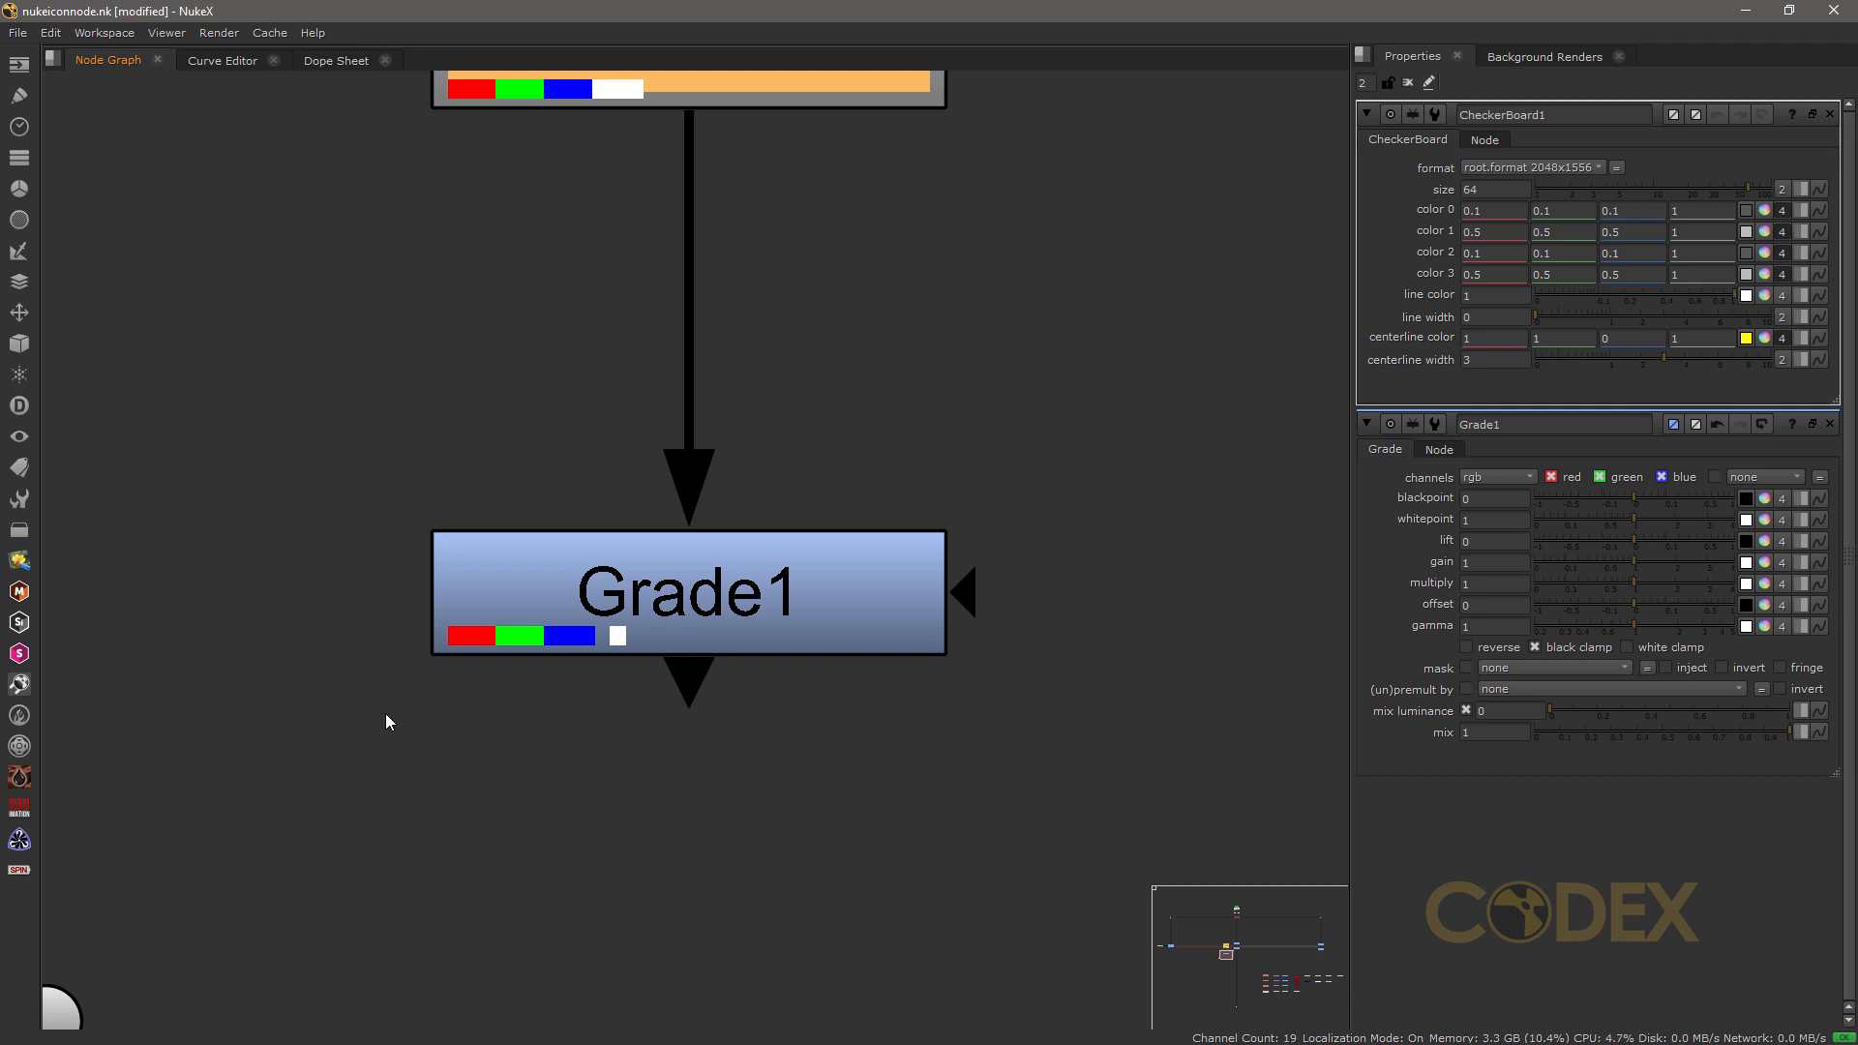
# Step: Move Grade1 farther below the CheckerBoard node and close the CheckerBoard's properties
pyautogui.moveTo(539, 265); pyautogui.dragTo(538, 393, button='middle')
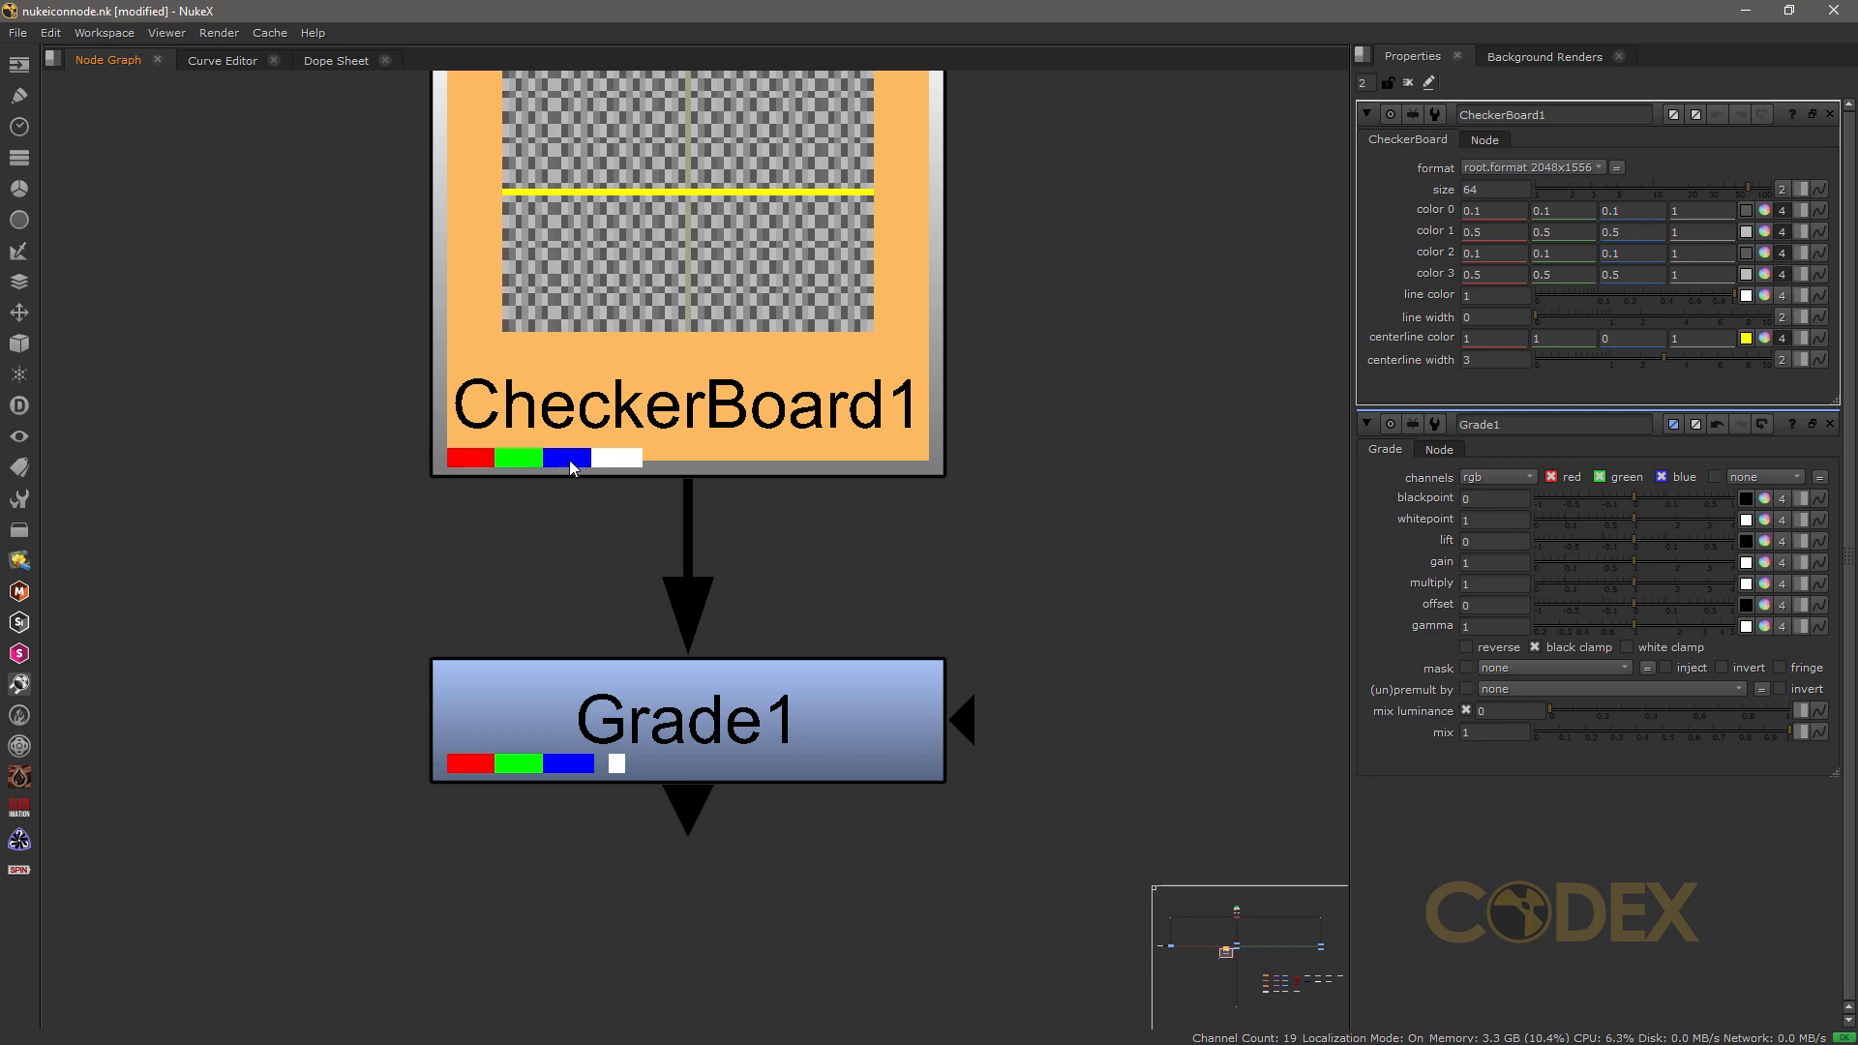
pyautogui.click(1009, 440)
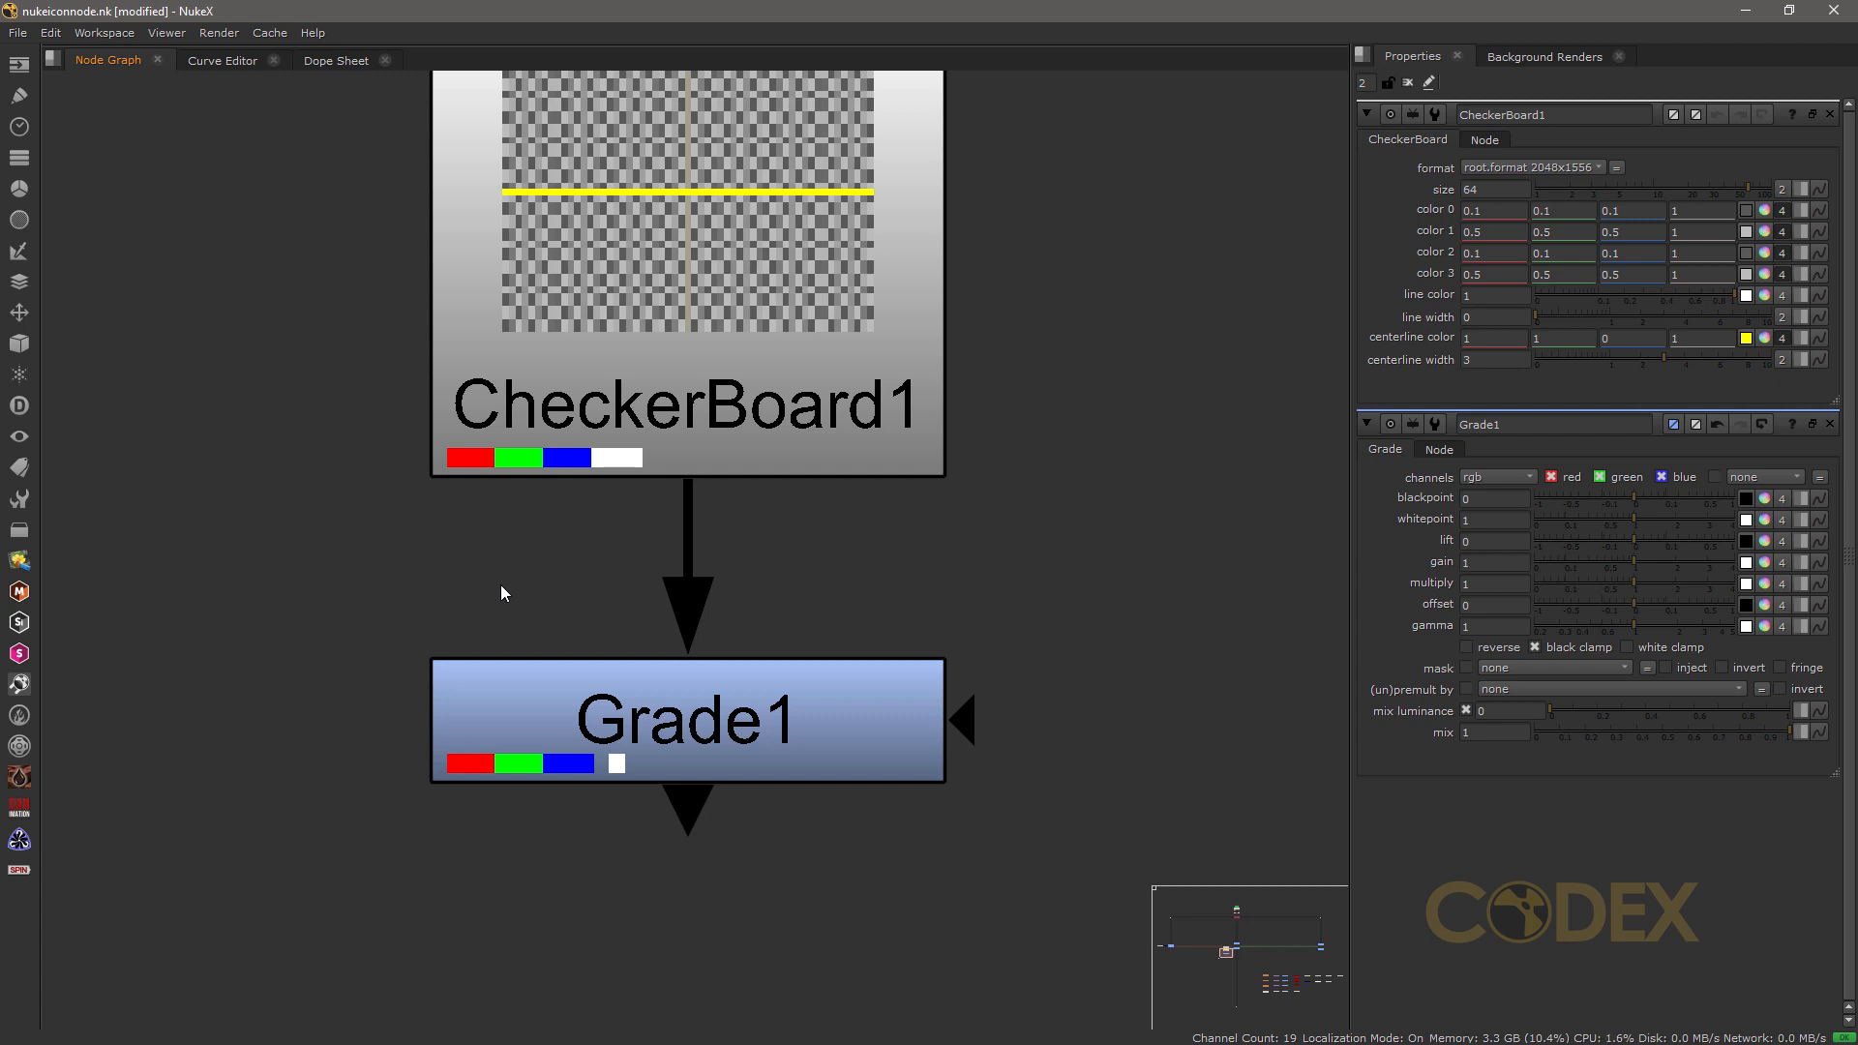
pyautogui.moveTo(888, 548); pyautogui.dragTo(846, 349, button='middle')
pyautogui.moveTo(768, 469); pyautogui.dragTo(768, 572)
pyautogui.click(838, 436)
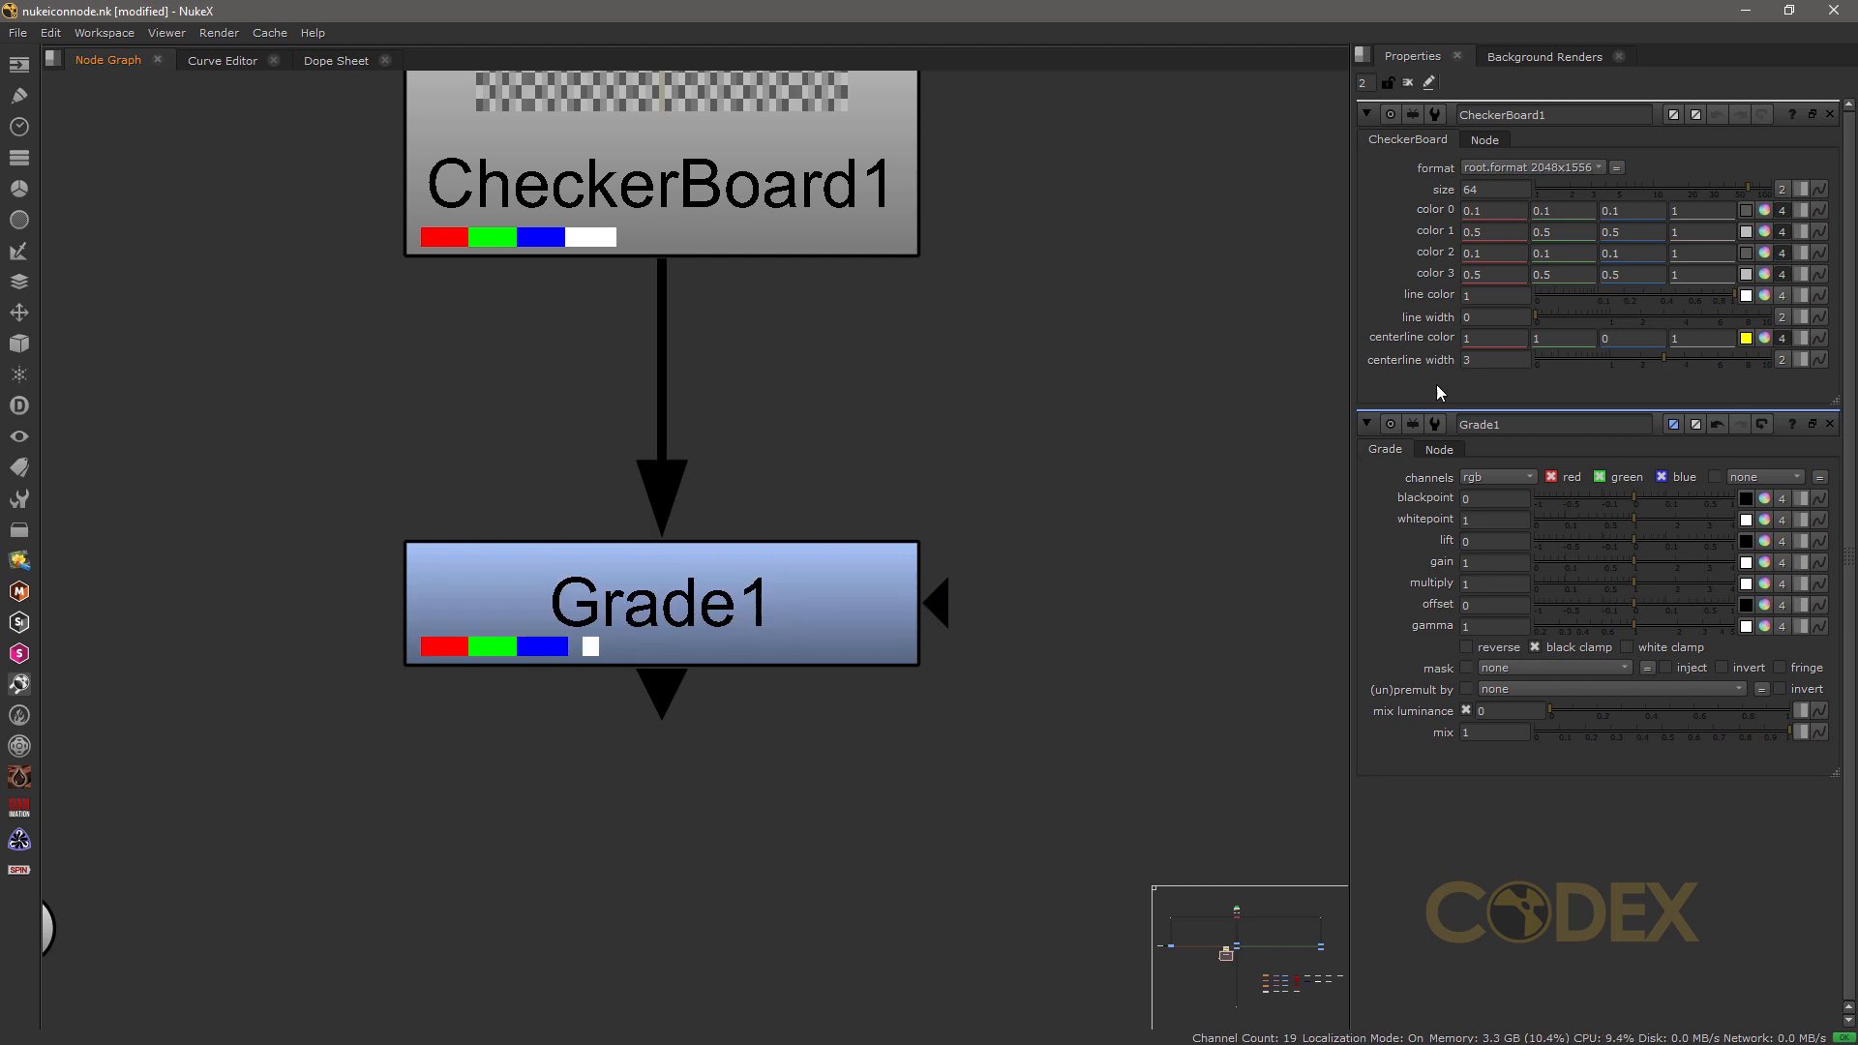
pyautogui.click(1830, 114)
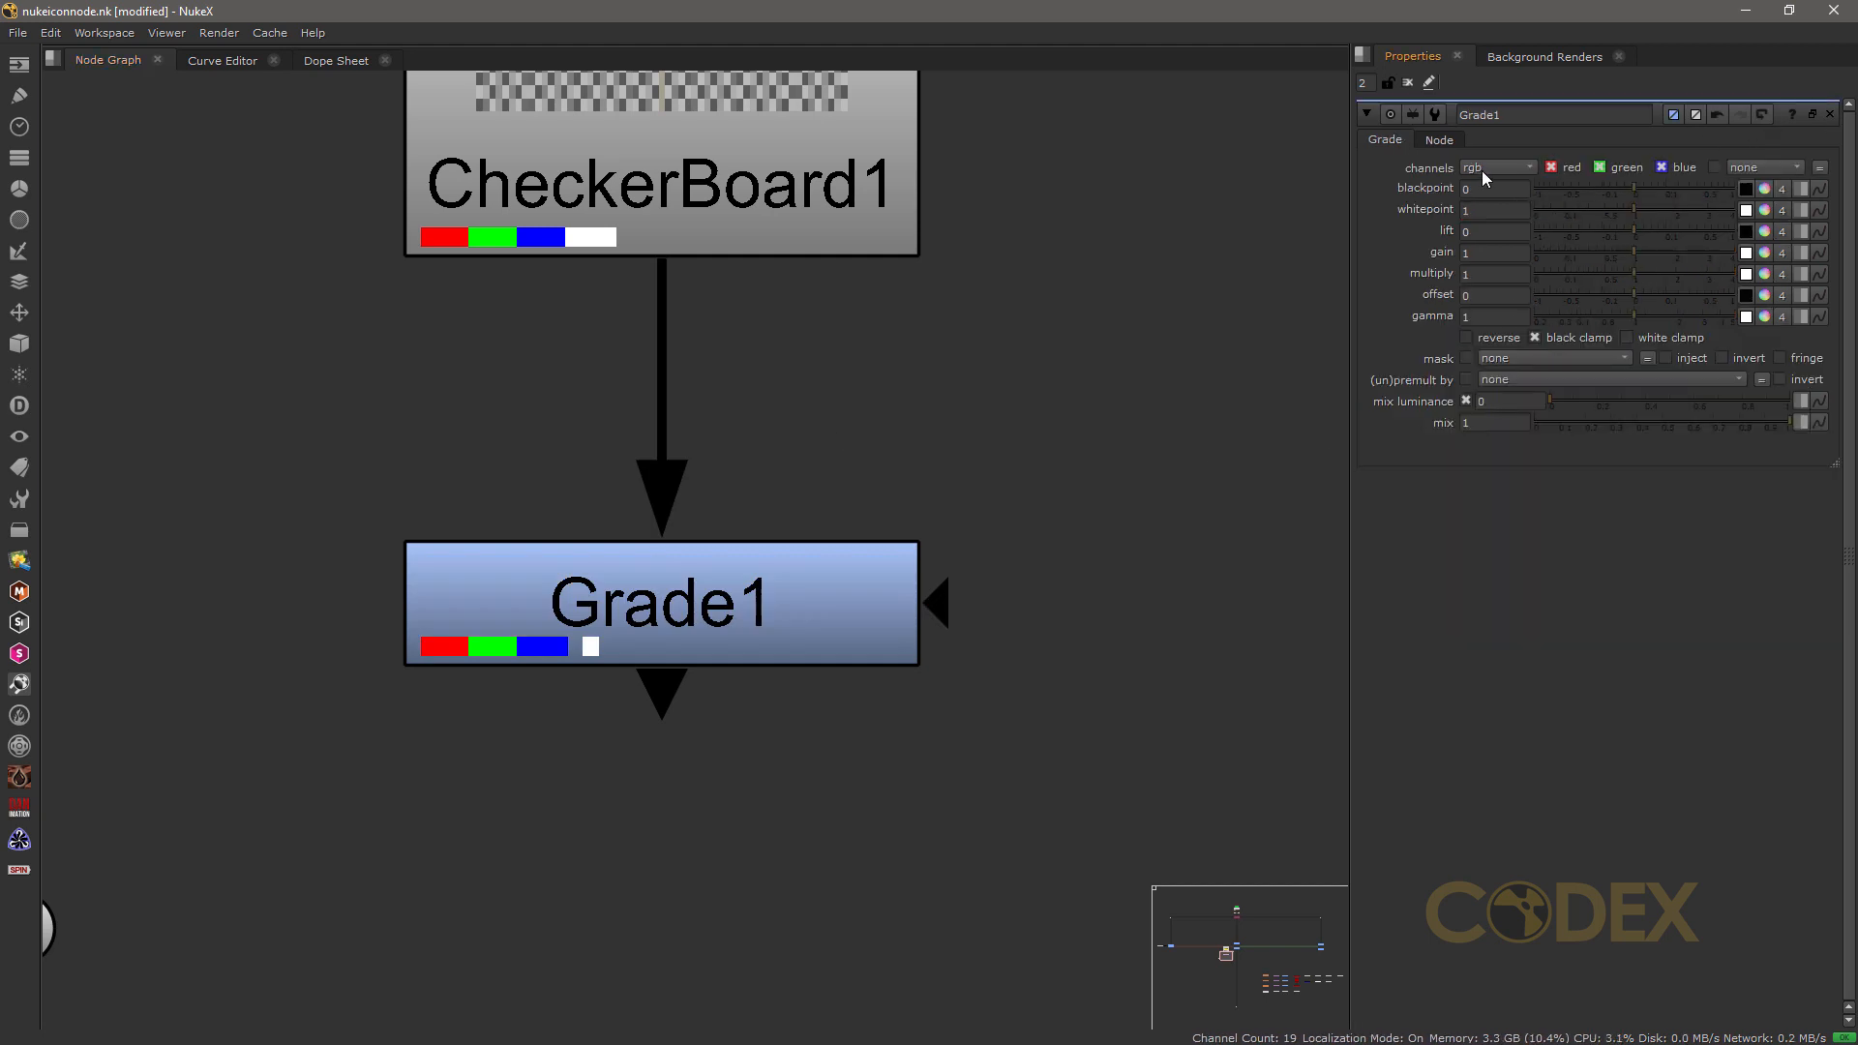
# Step: Set Grade1's gain to 1.4 and disable its green channel
pyautogui.moveTo(1636, 250)
pyautogui.mouseDown()
pyautogui.moveTo(1552, 252)
pyautogui.moveTo(1652, 249)
pyautogui.mouseUp()
pyautogui.click(1600, 168)
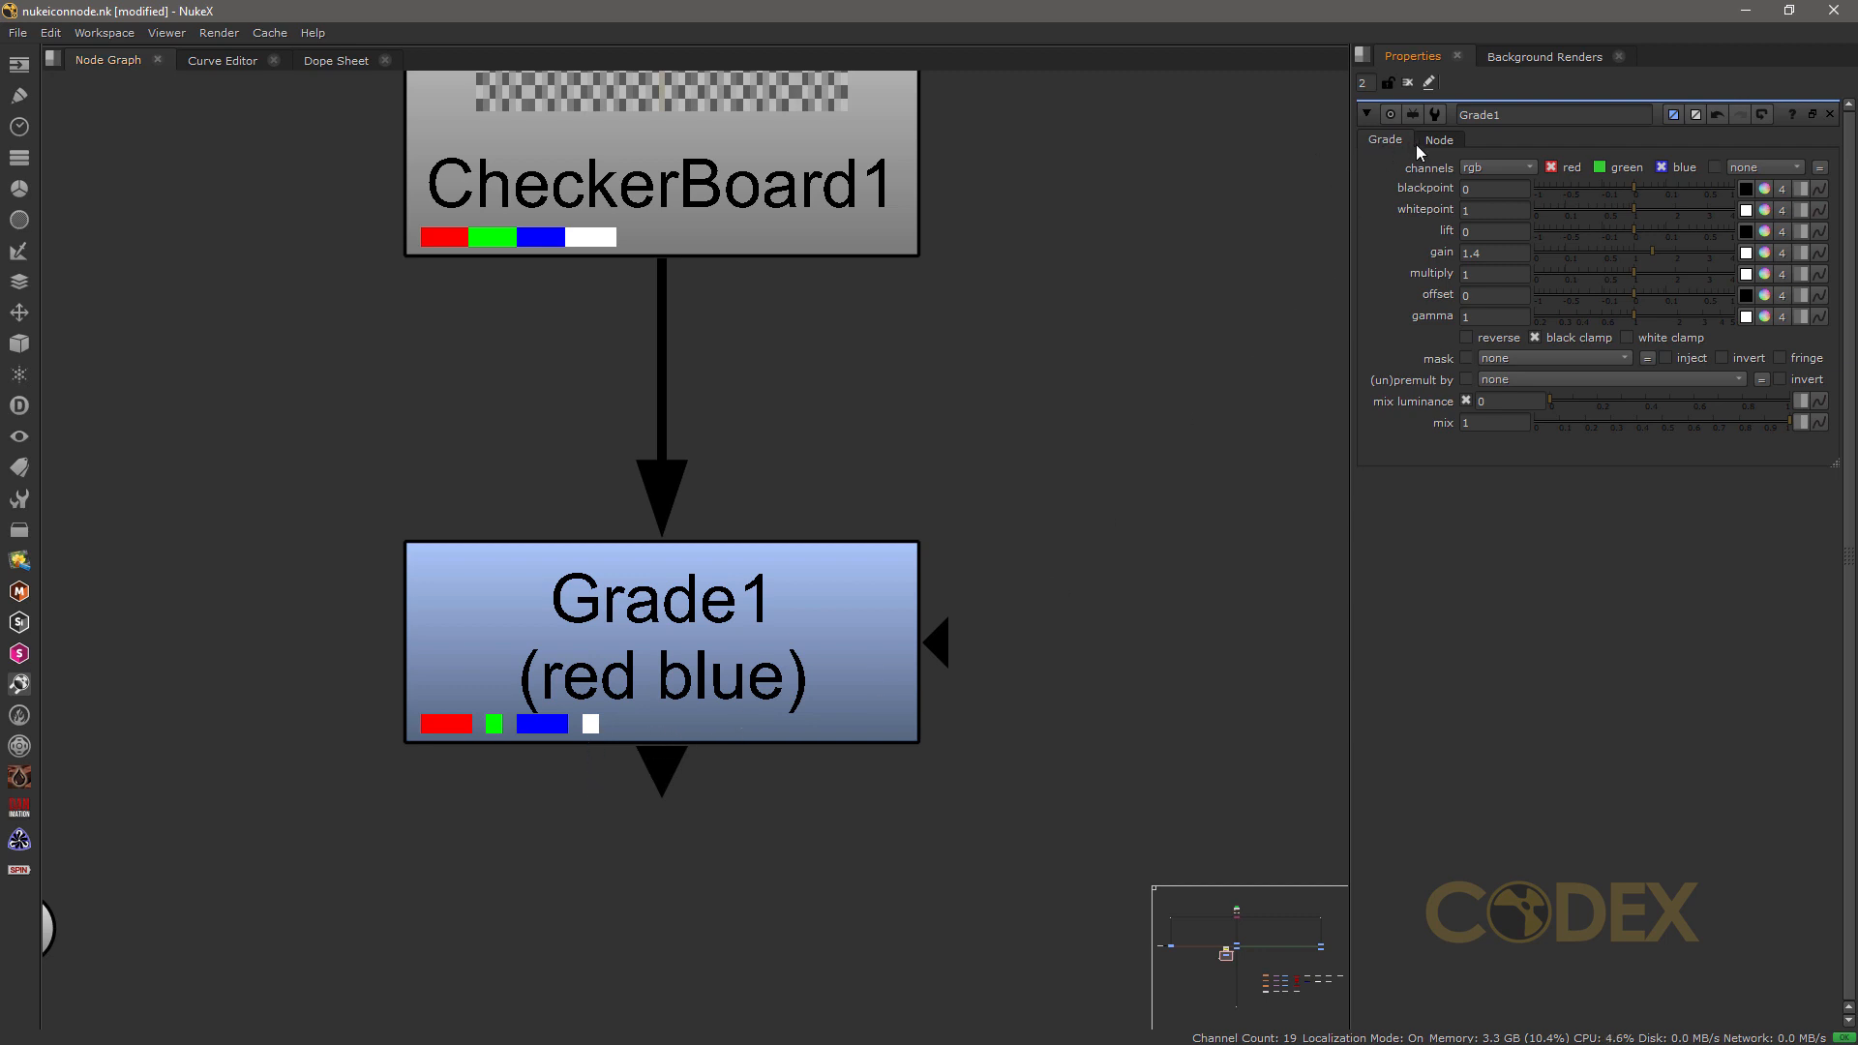
# Step: Enter "What?" as Grade1's node label and clear it again
pyautogui.click(1443, 139)
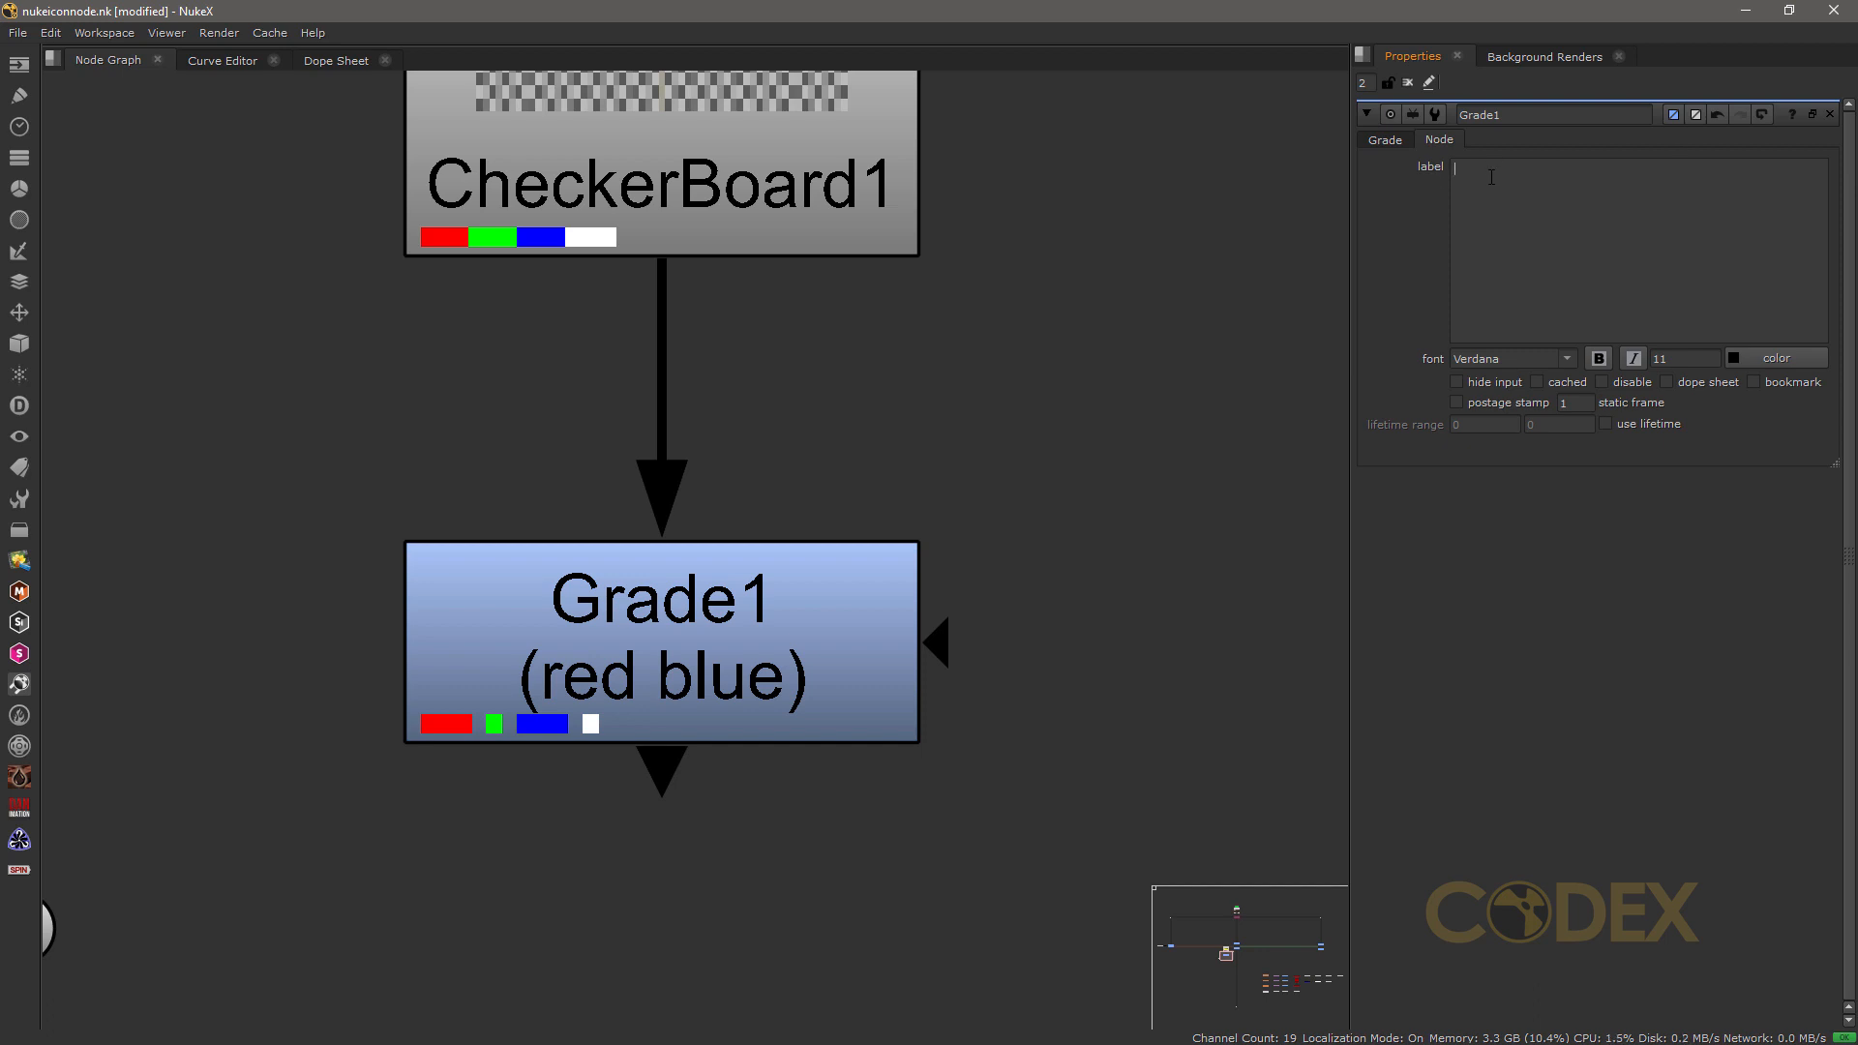
pyautogui.write('What')
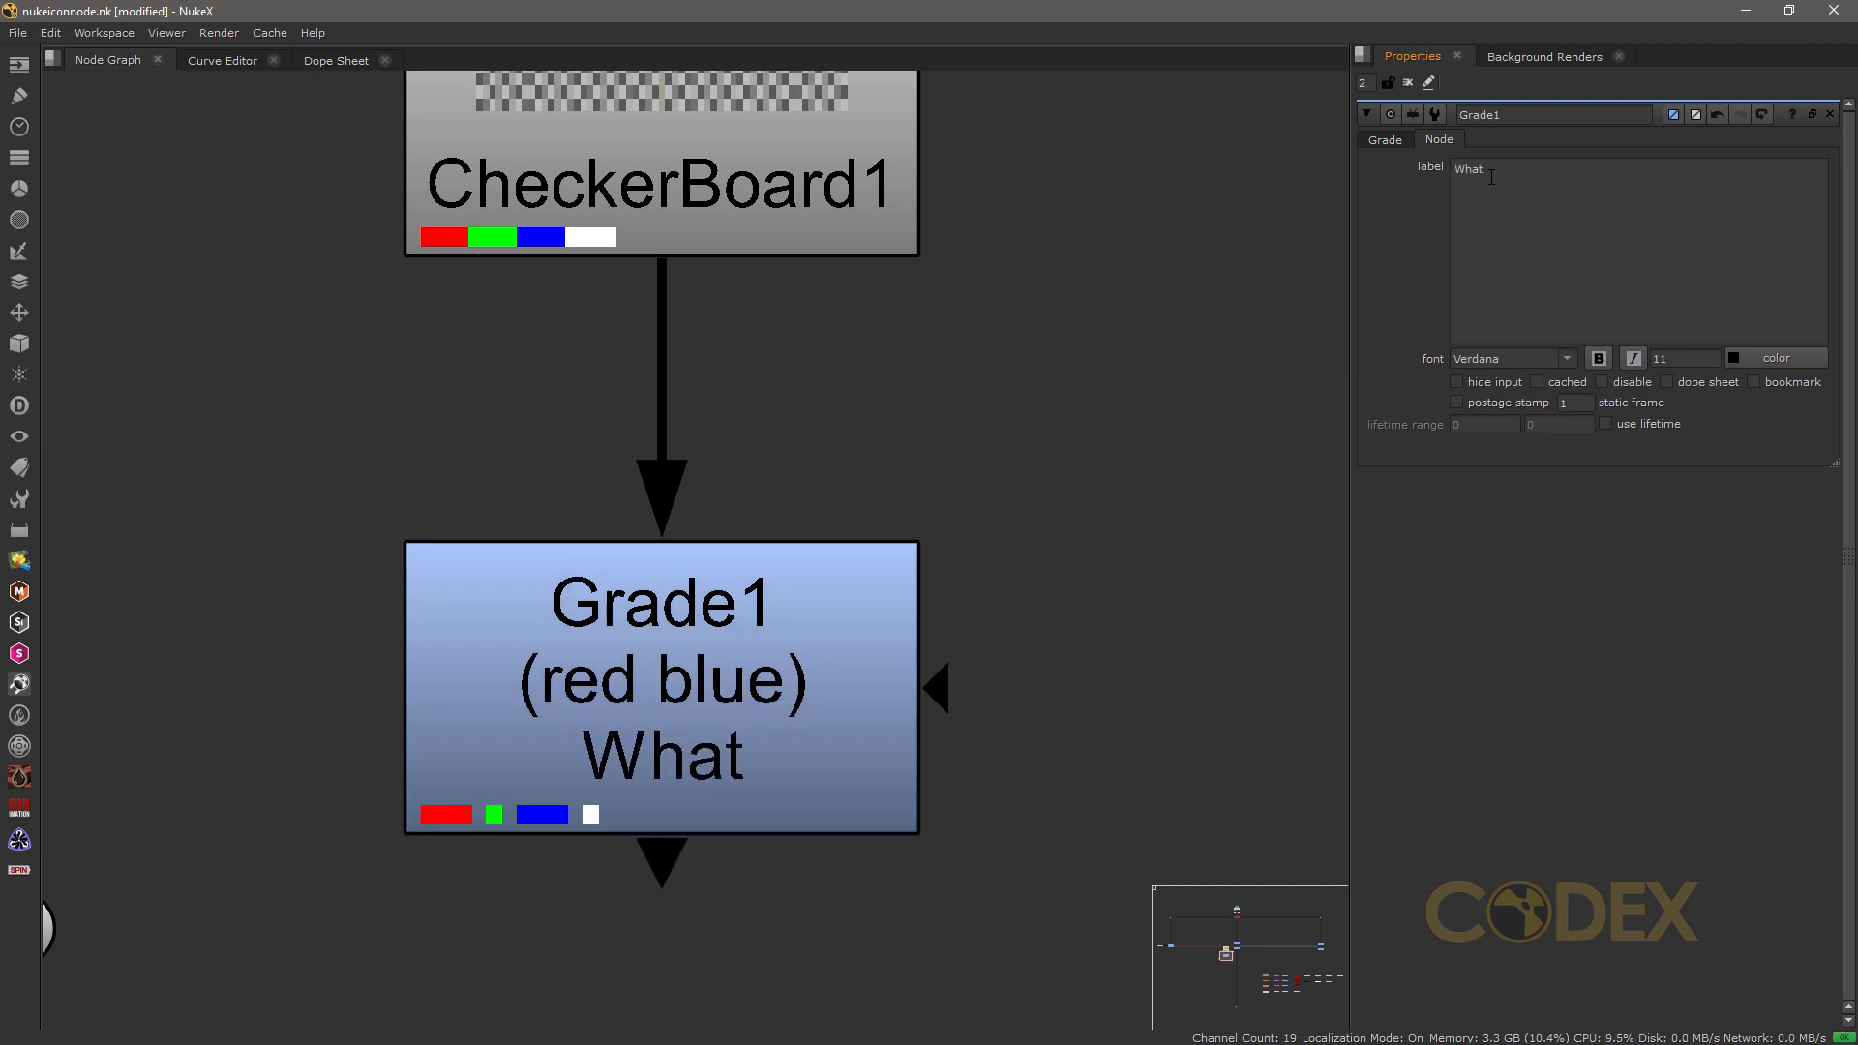
pyautogui.write('?')
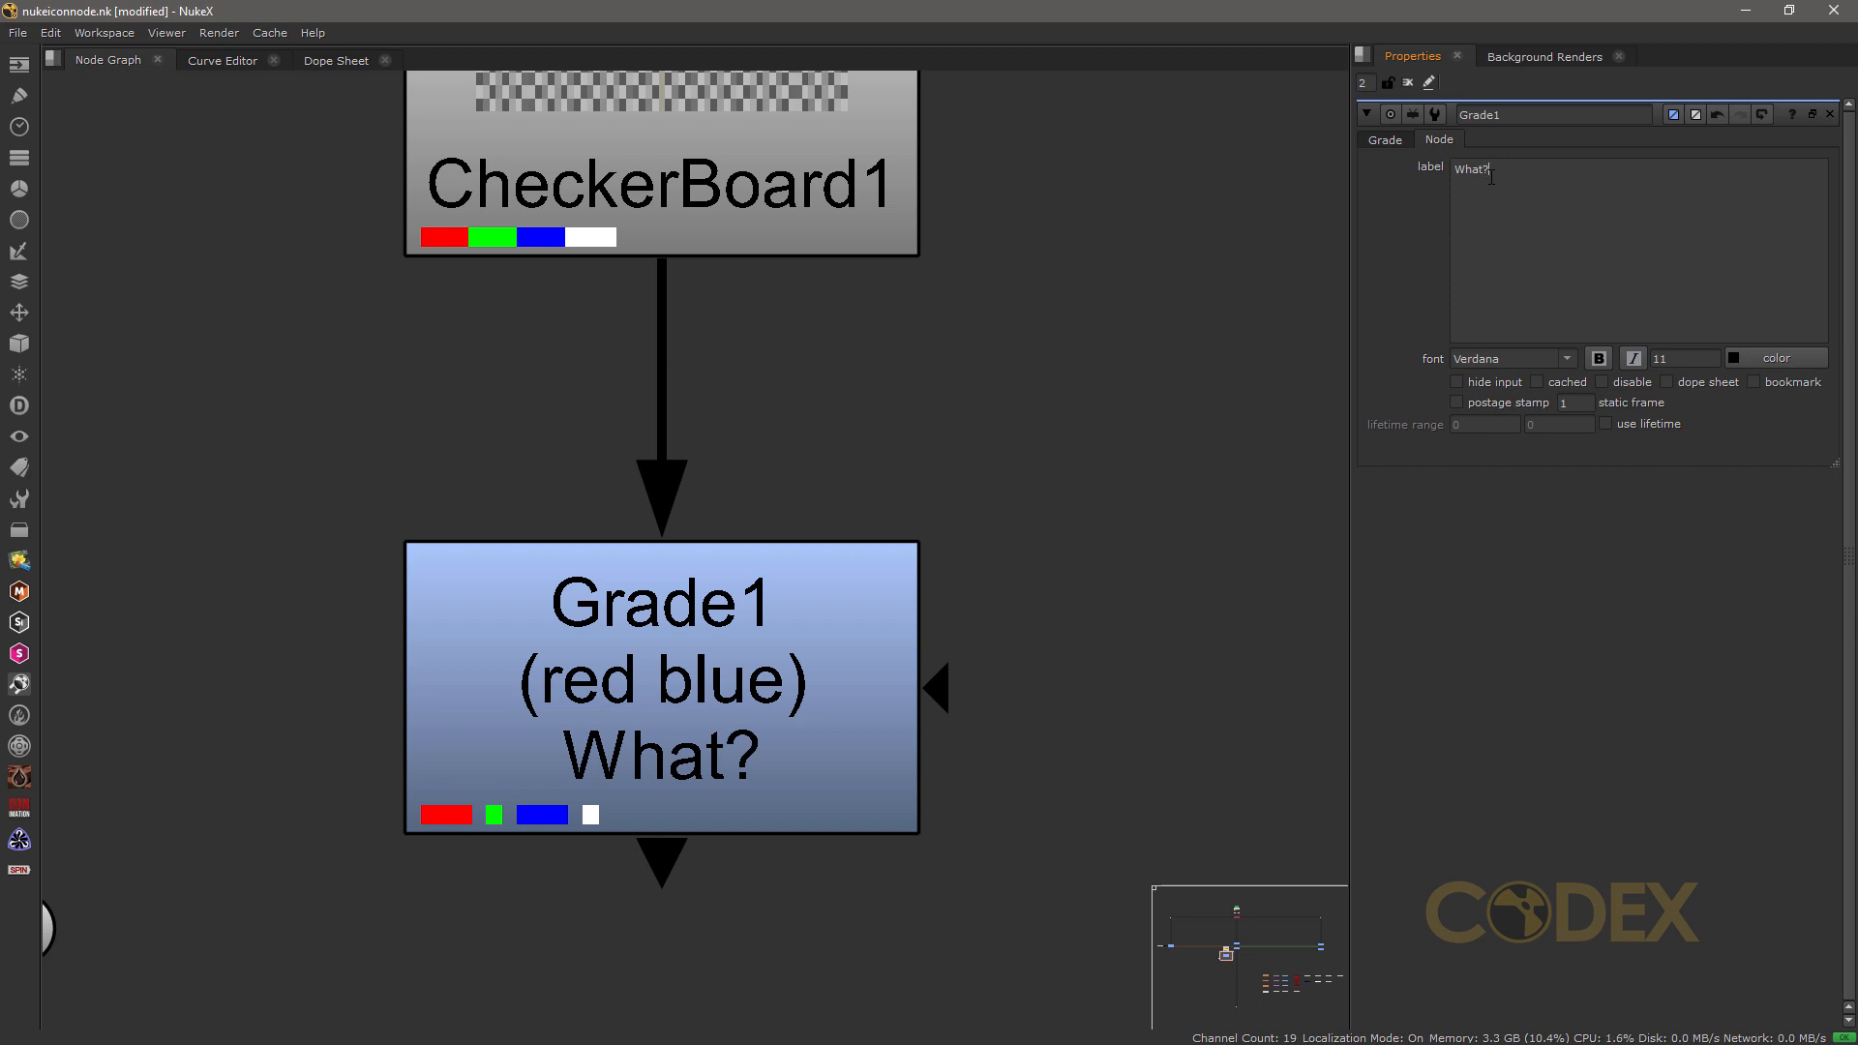
pyautogui.press('BackSpace')
pyautogui.press('BackSpace')
pyautogui.press('BackSpace')
pyautogui.press('BackSpace')
pyautogui.press('BackSpace')
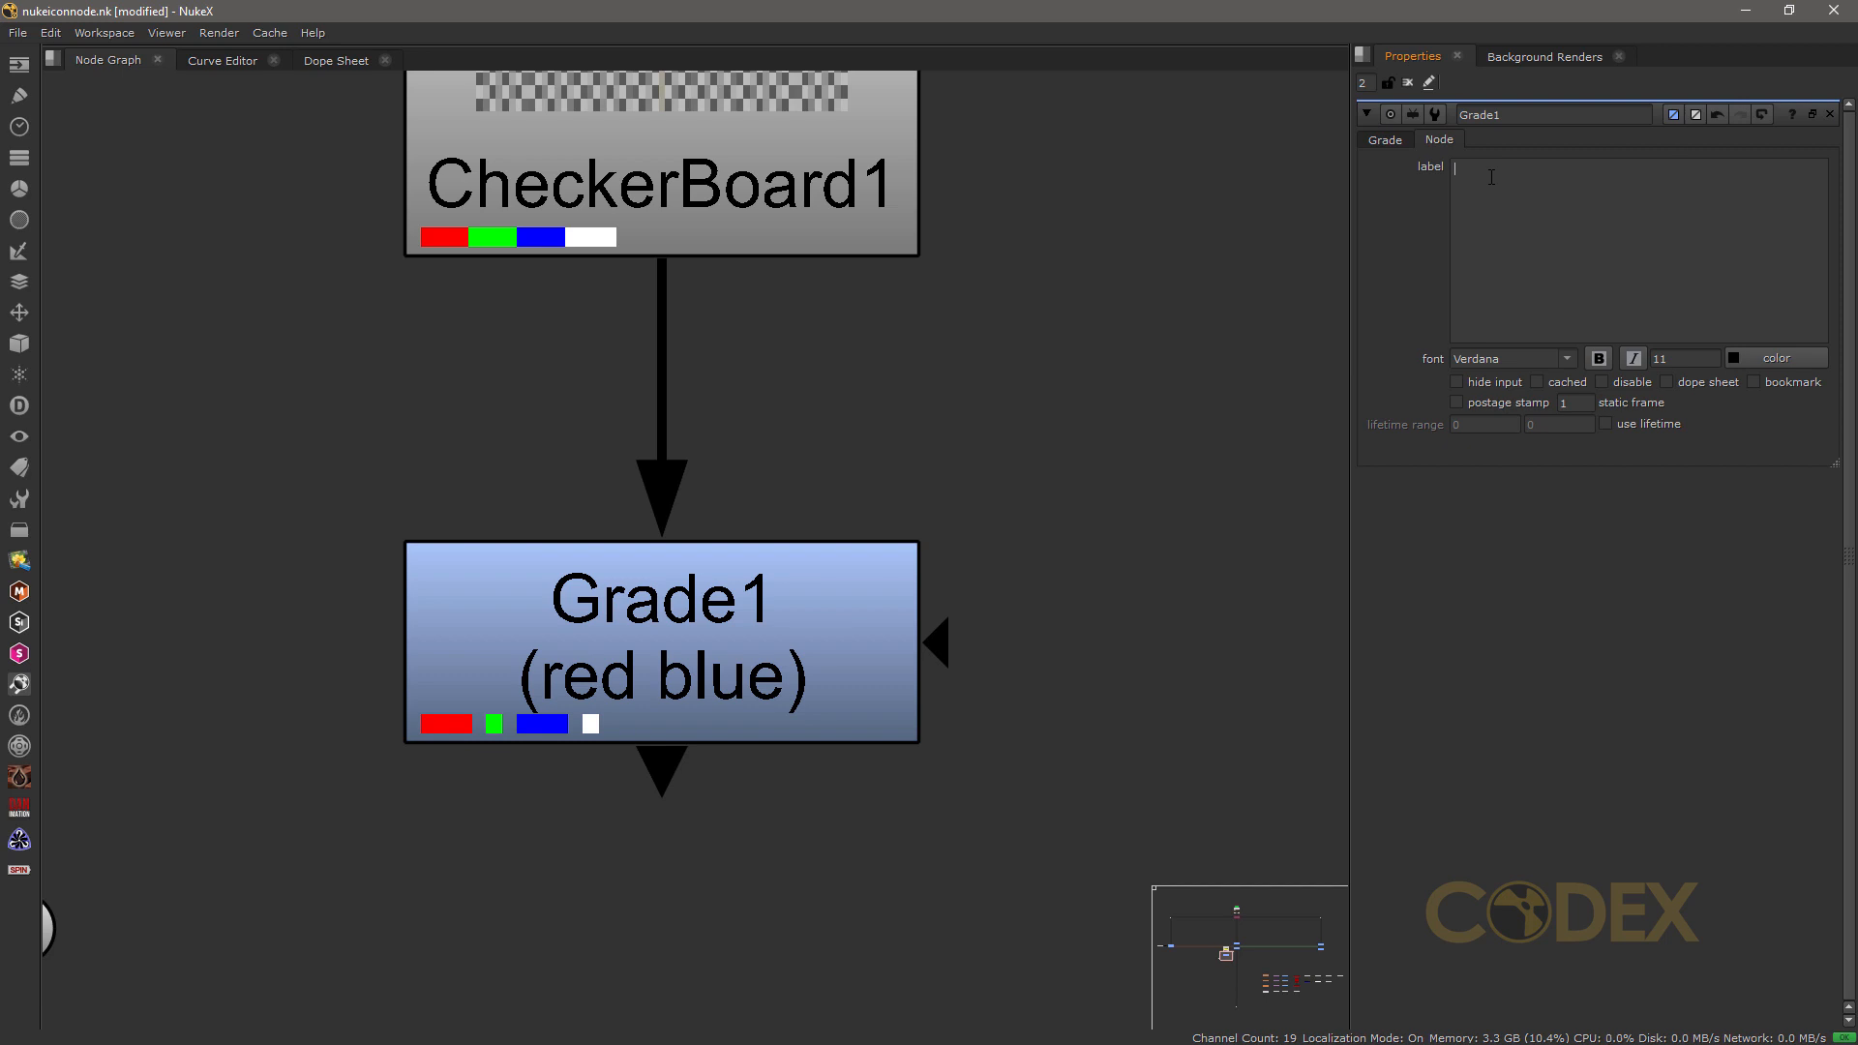
# Step: Label the Grade1 node "tint window left"
pyautogui.write('tint window left')
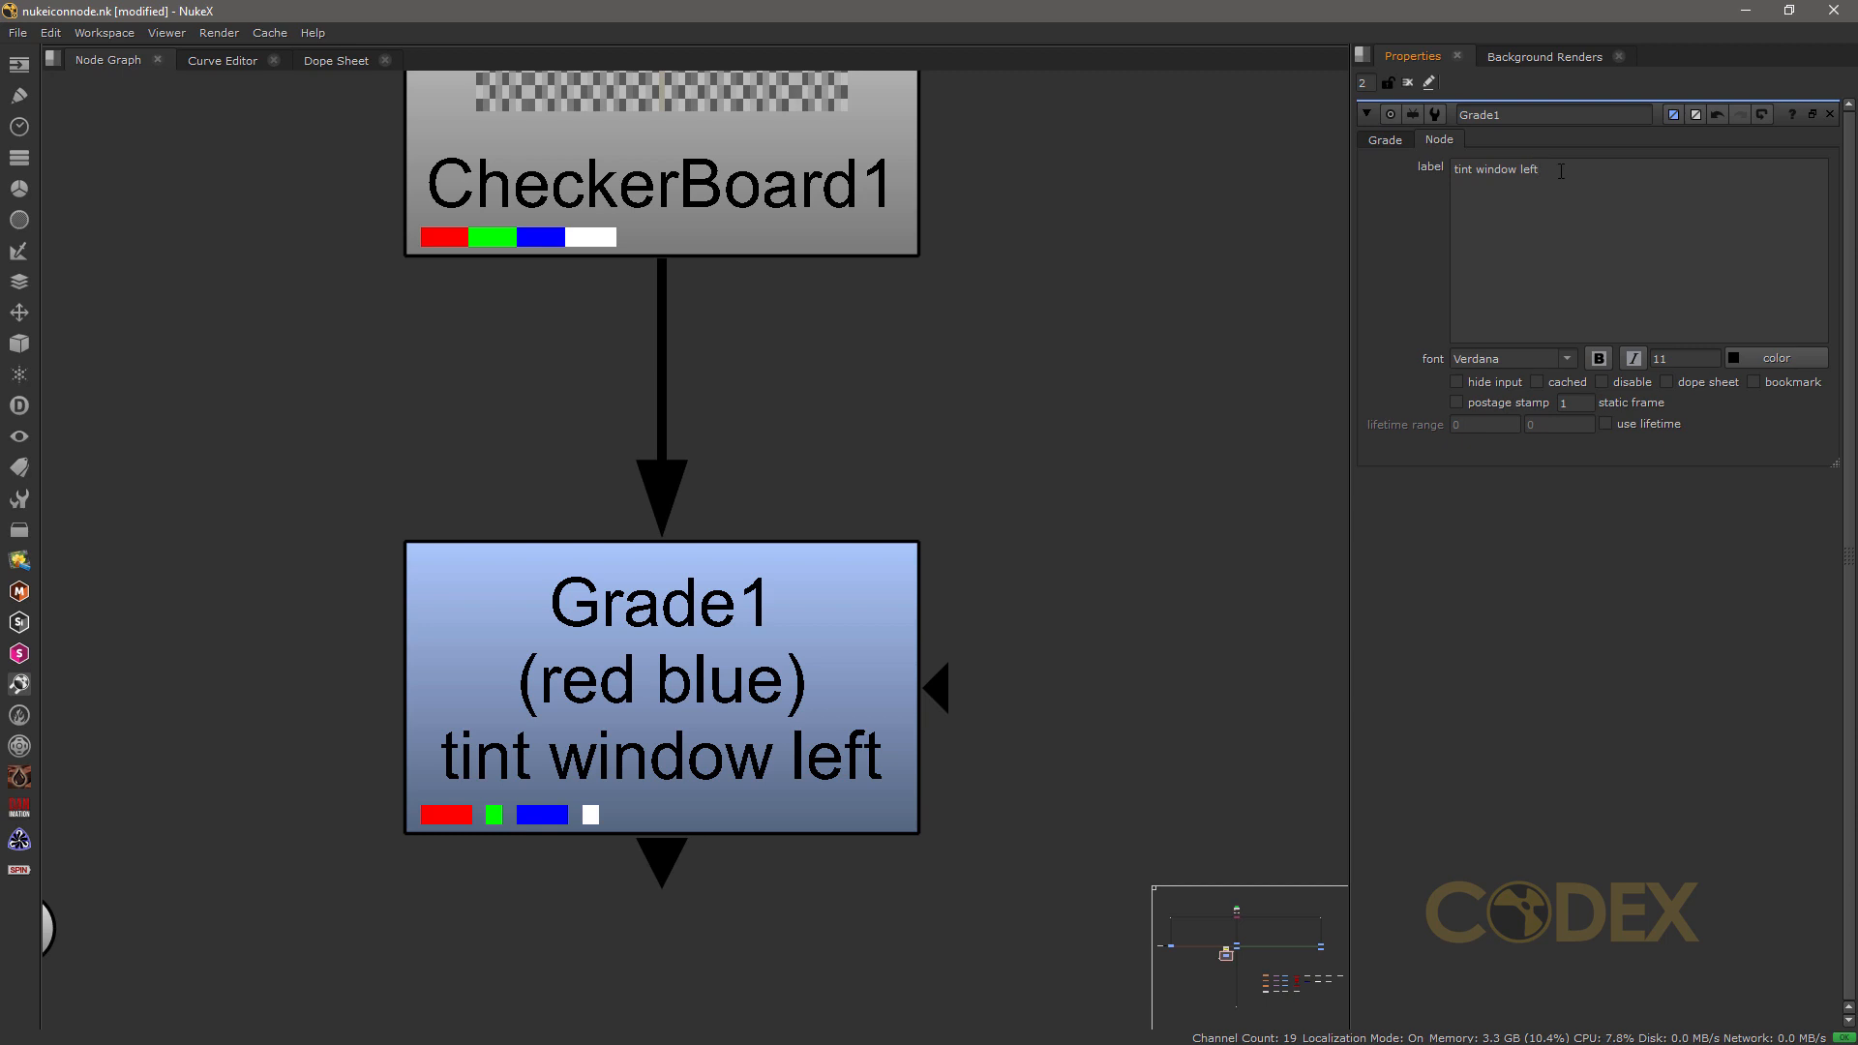
# Step: Clear Grade1's label text and set the node's font to bold
pyautogui.moveTo(1562, 171); pyautogui.dragTo(1454, 172)
pyautogui.press('BackSpace')
pyautogui.click(1599, 359)
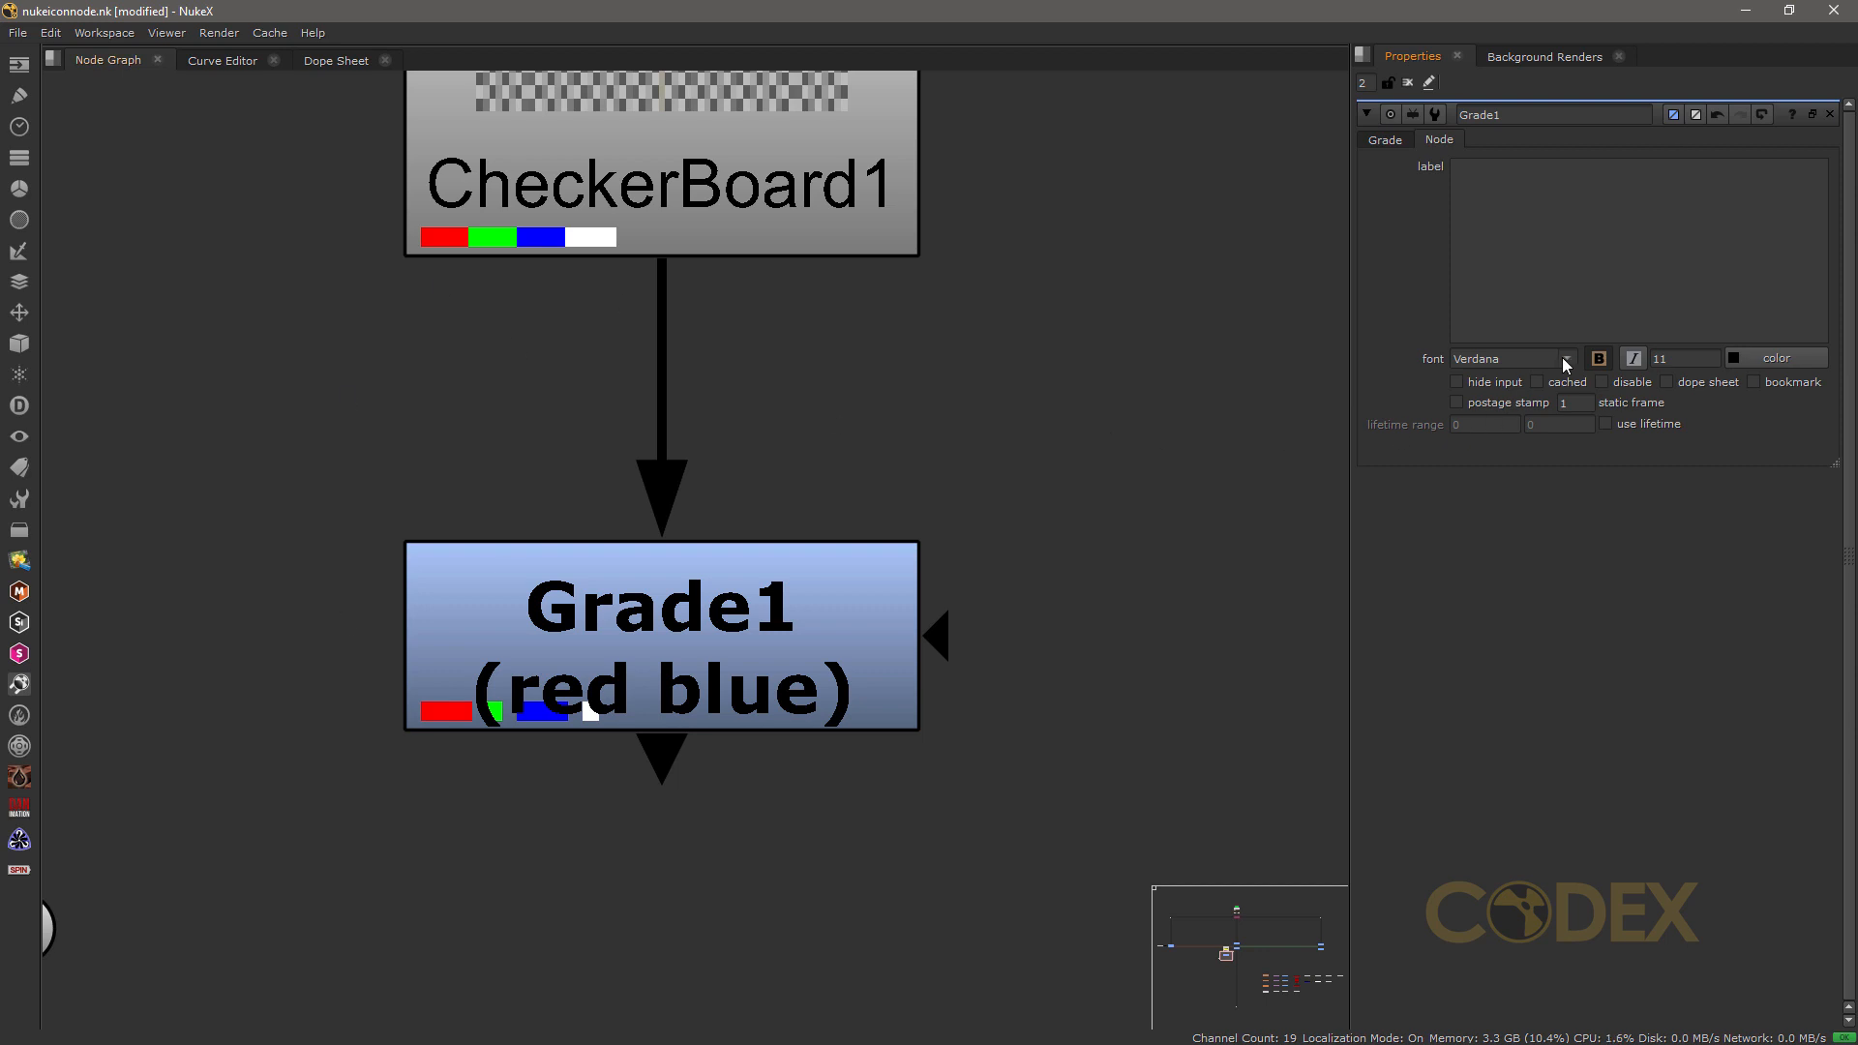
# Step: Try Source Sans Pro and Showcard Gothic as Grade1's node font, and settle on Open Sans without bold
pyautogui.click(1565, 359)
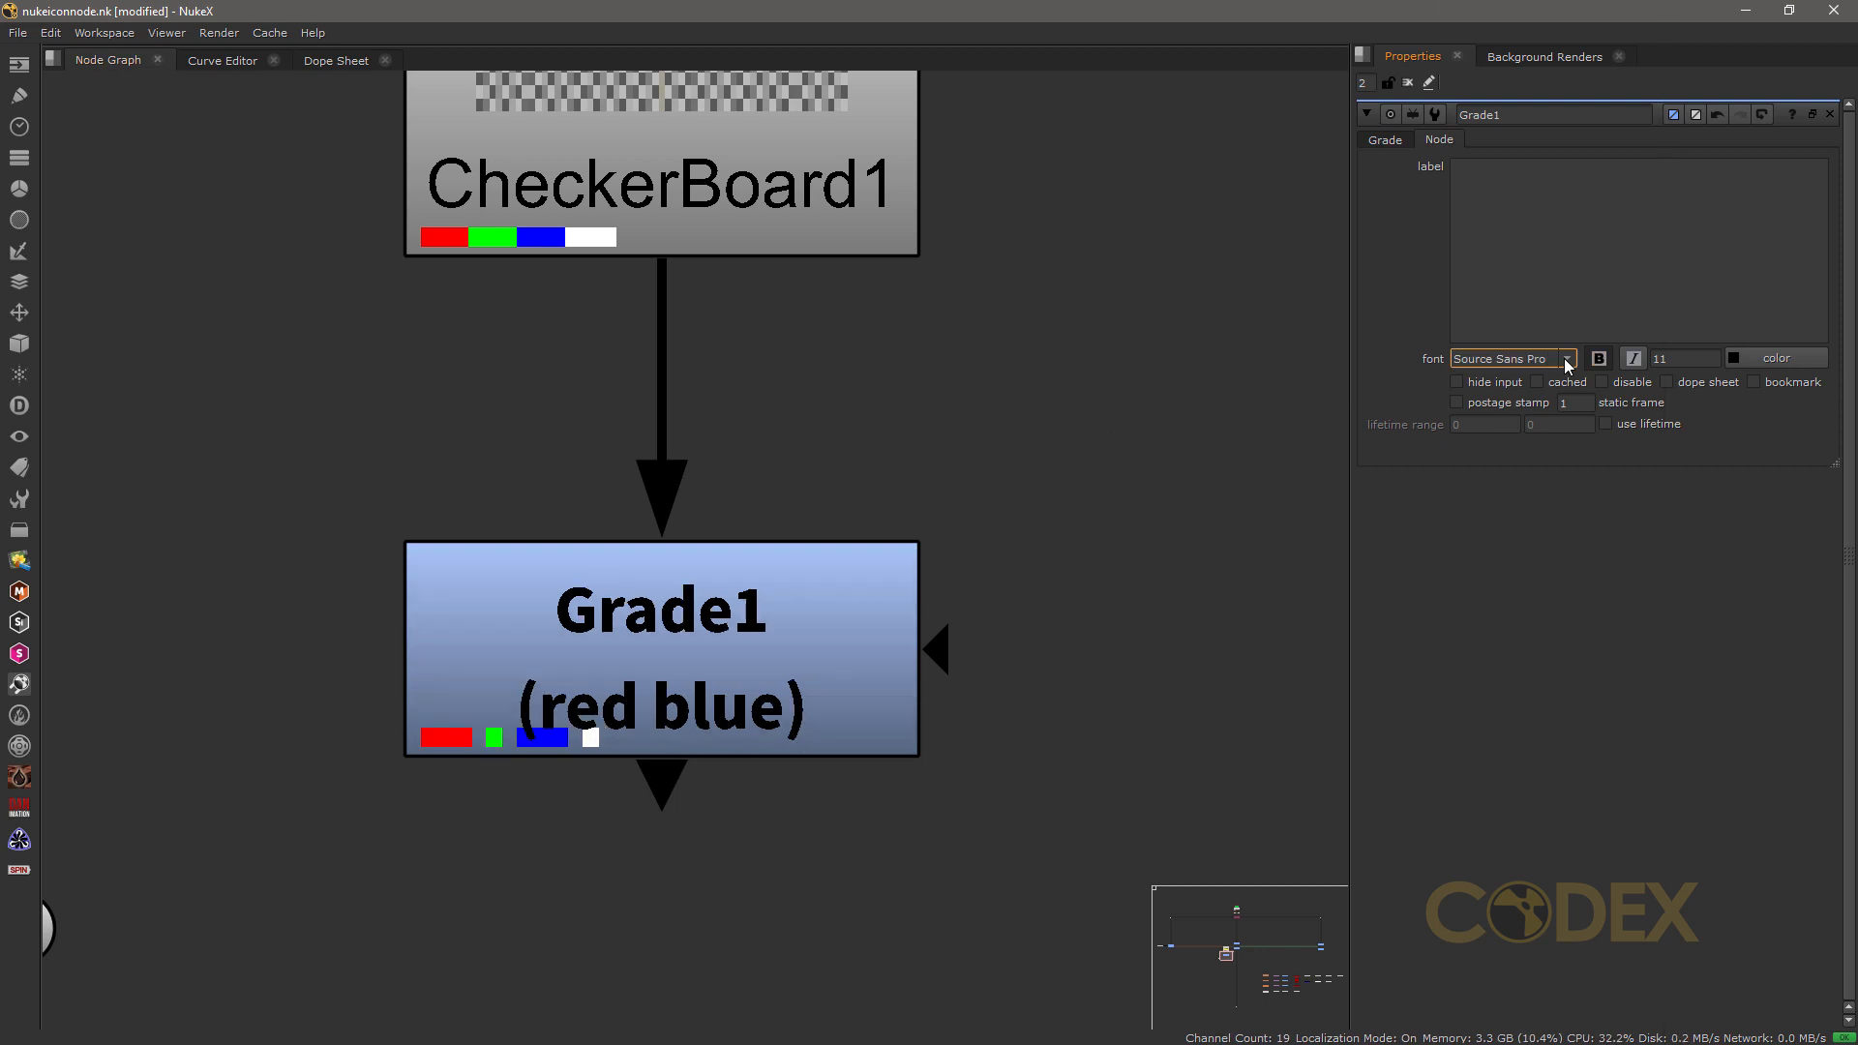
pyautogui.click(1566, 359)
pyautogui.click(1560, 320)
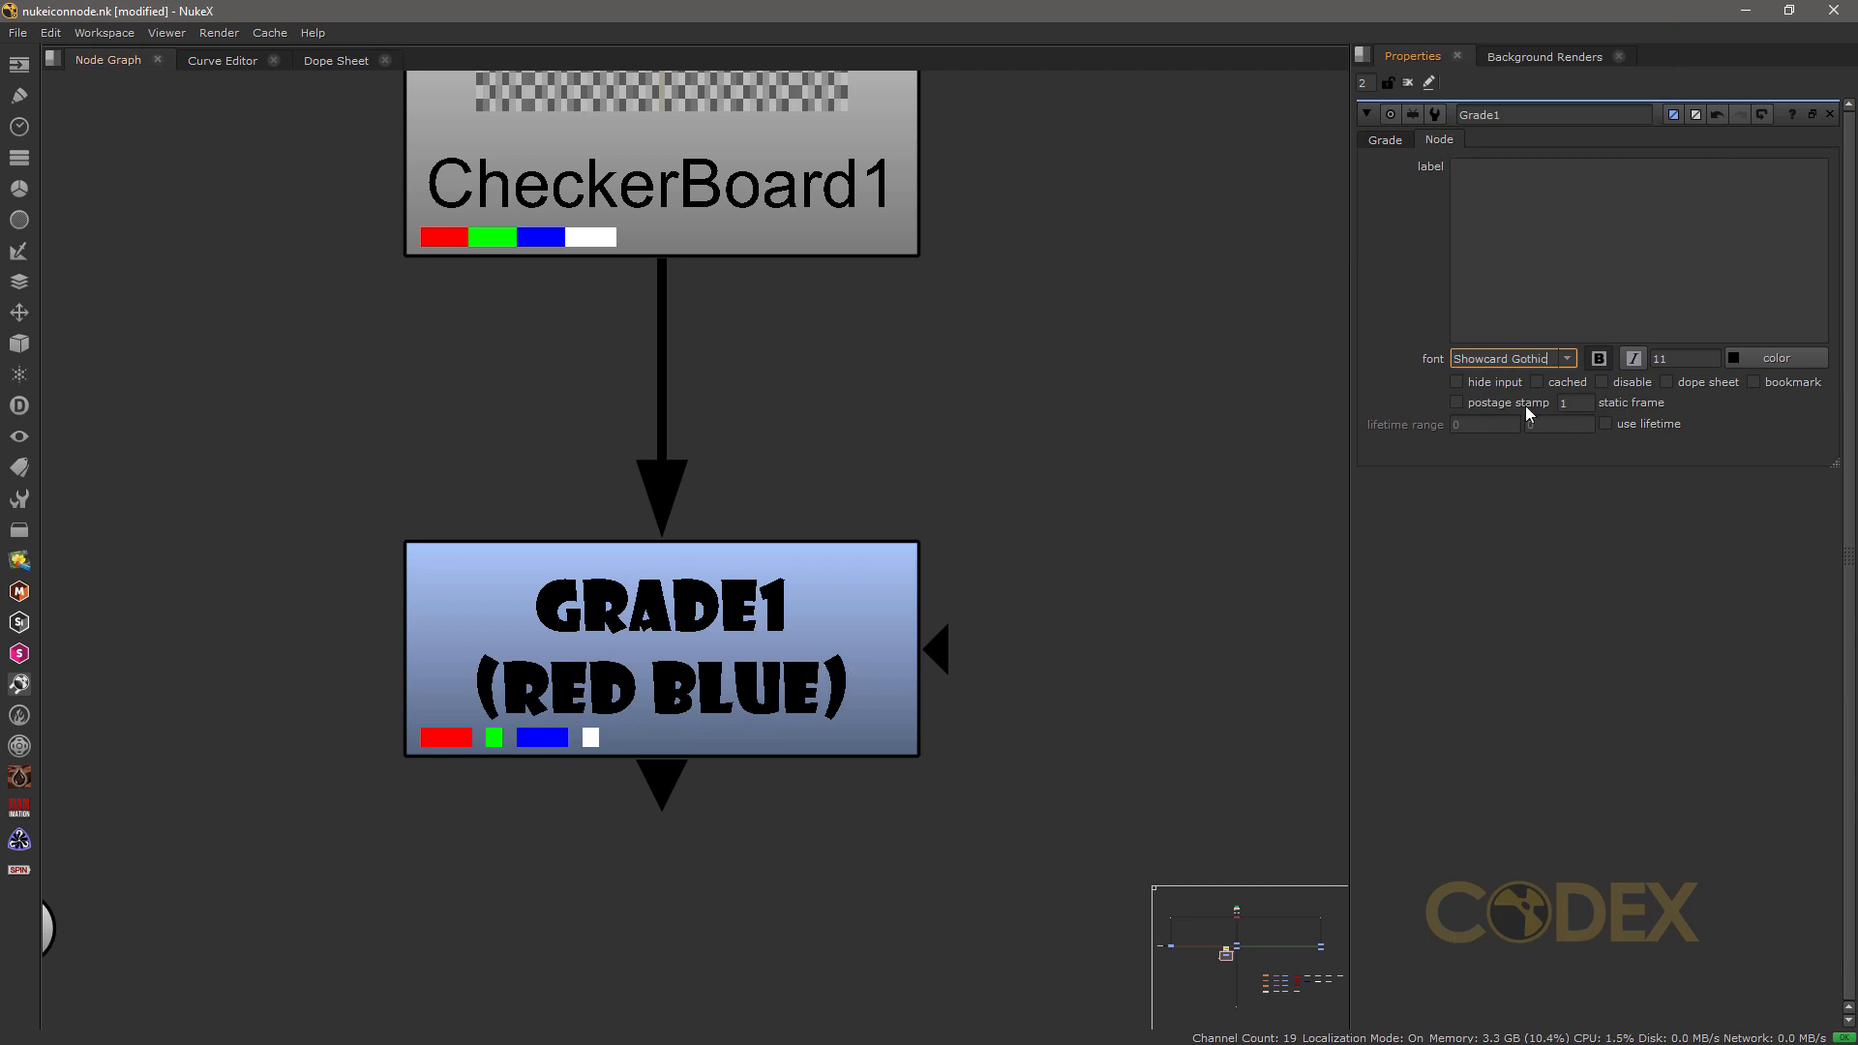
pyautogui.click(1567, 358)
pyautogui.click(1565, 360)
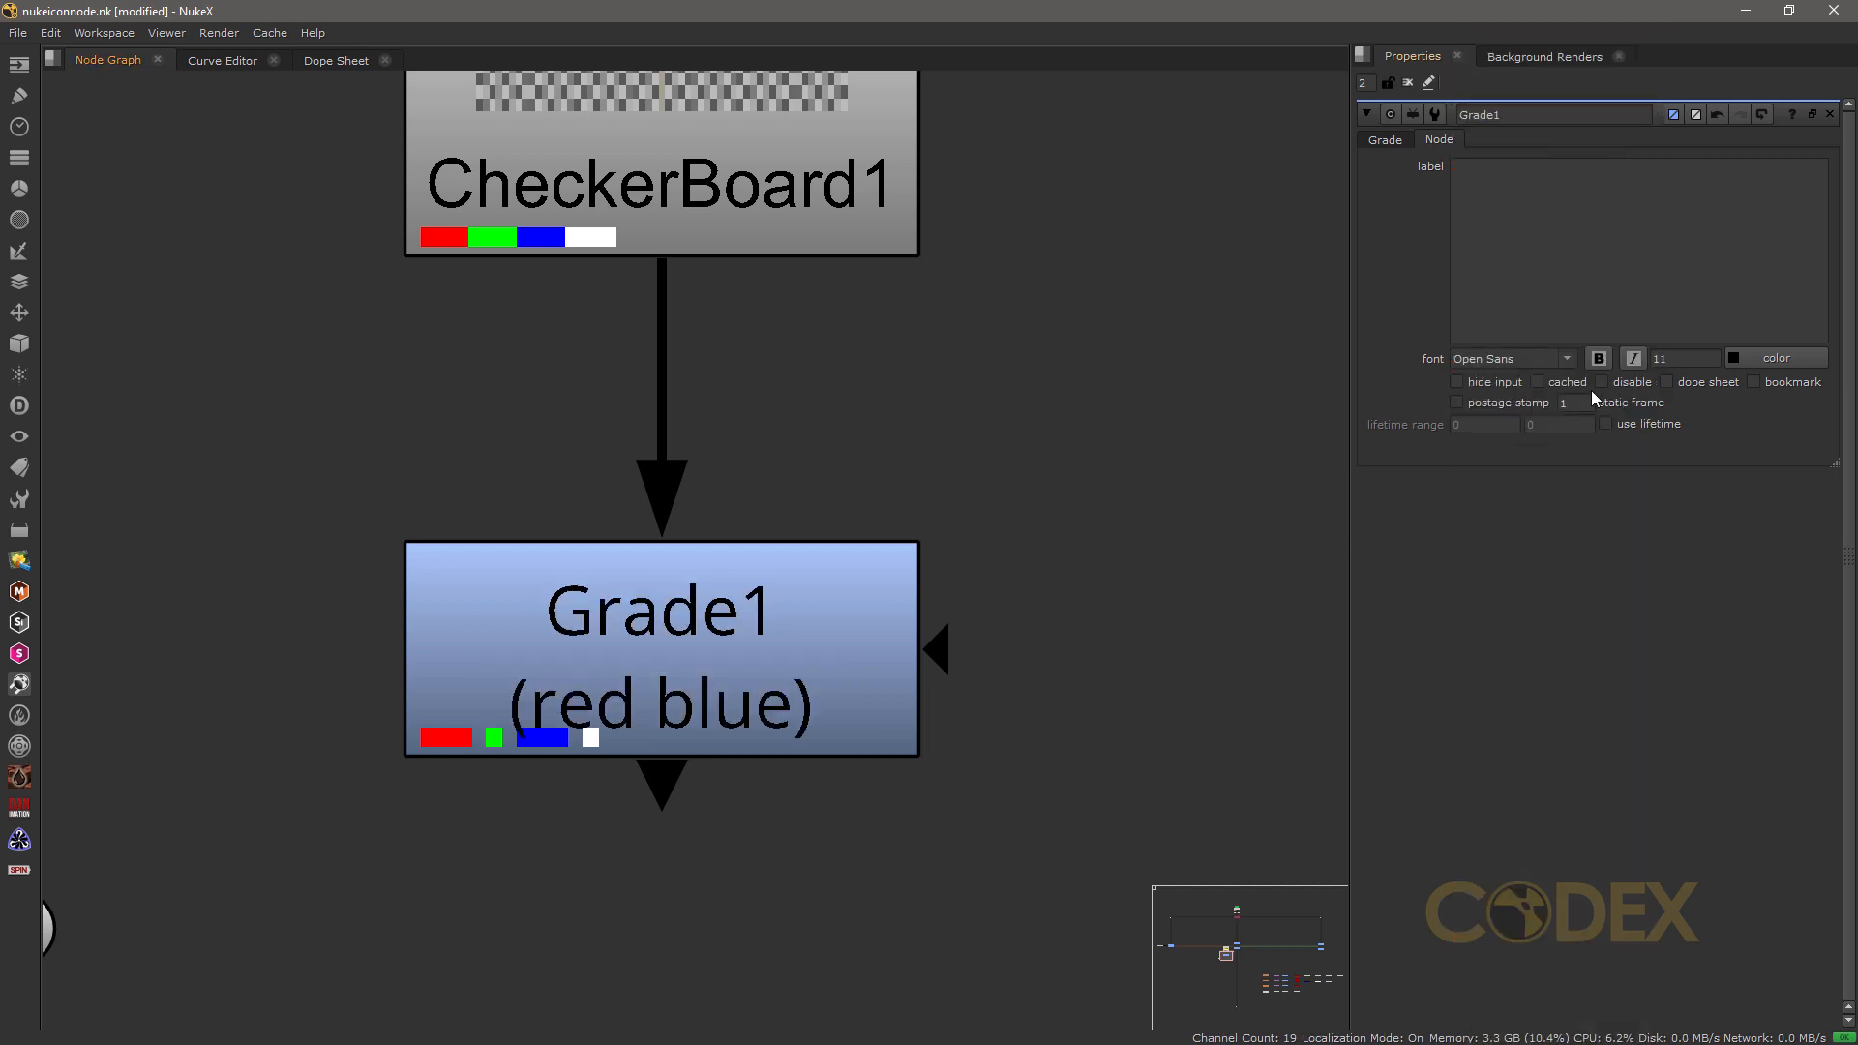
# Step: Disable the Grade1 node, toggle its disable option a few times, and enable the node again
pyautogui.click(664, 660)
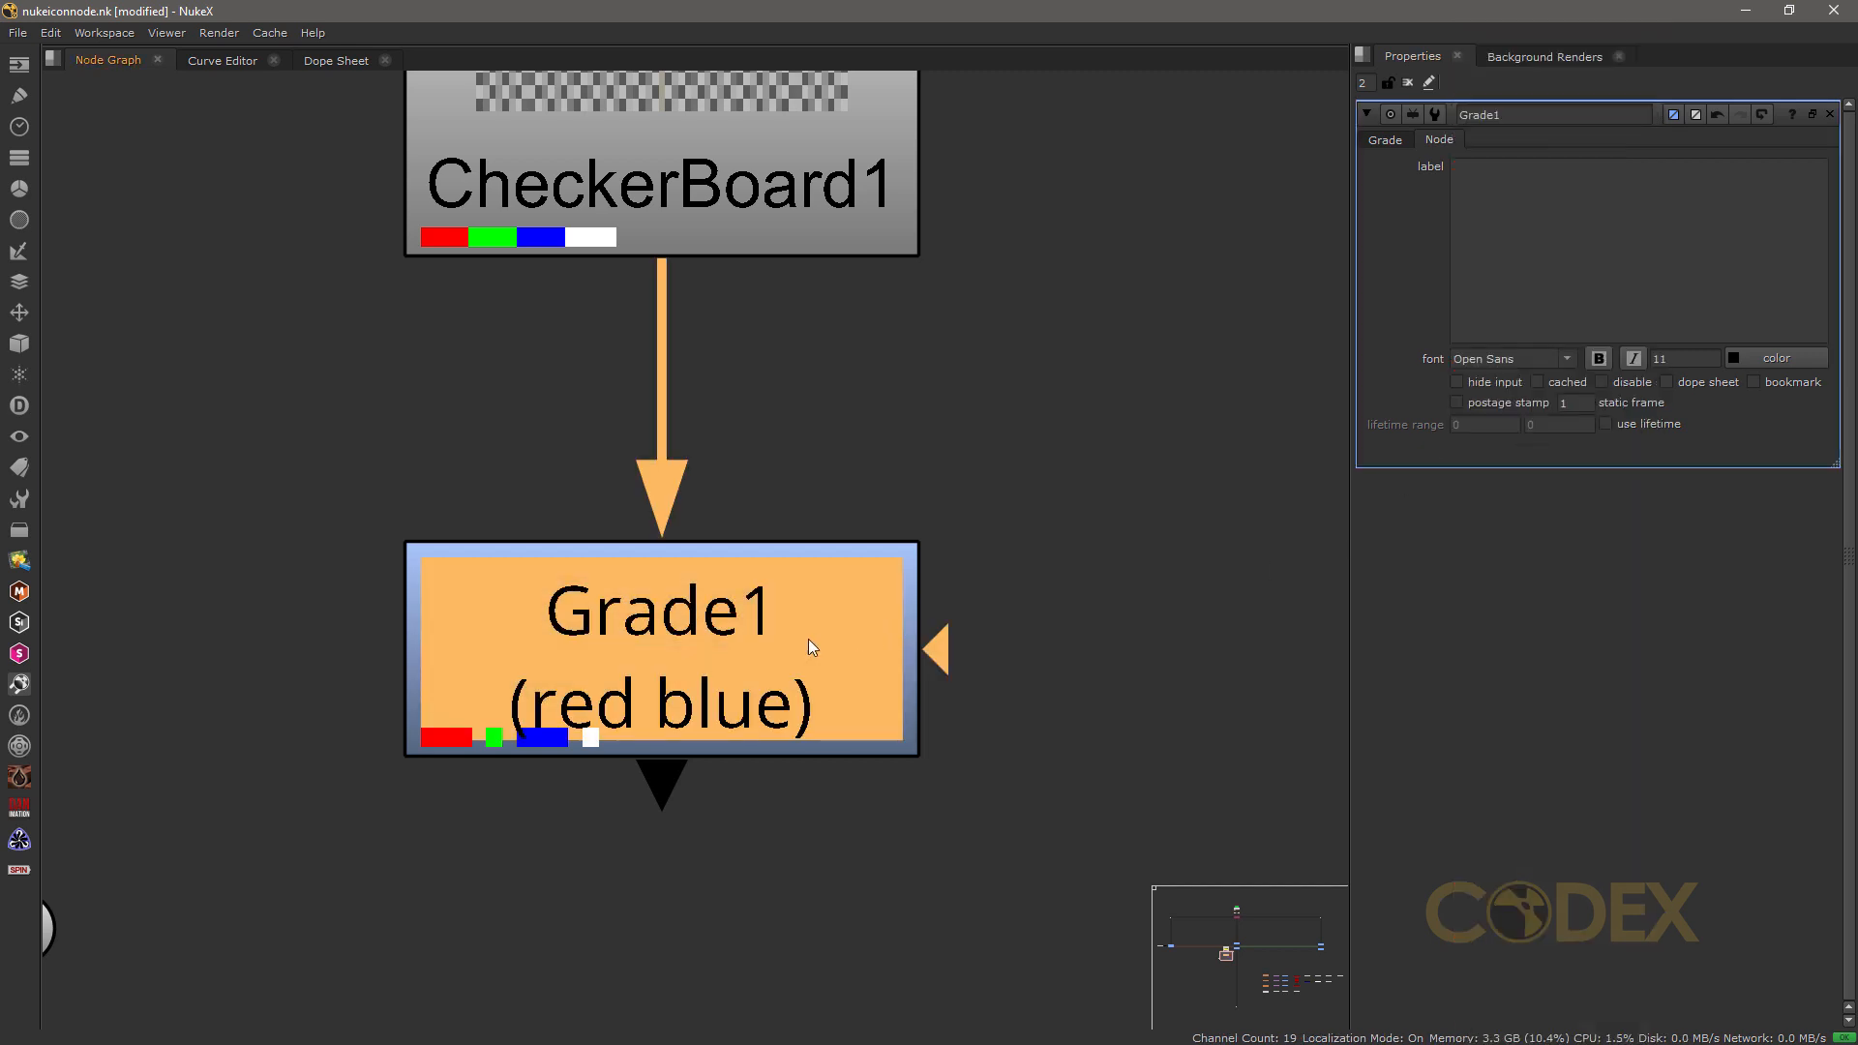
pyautogui.press('d')
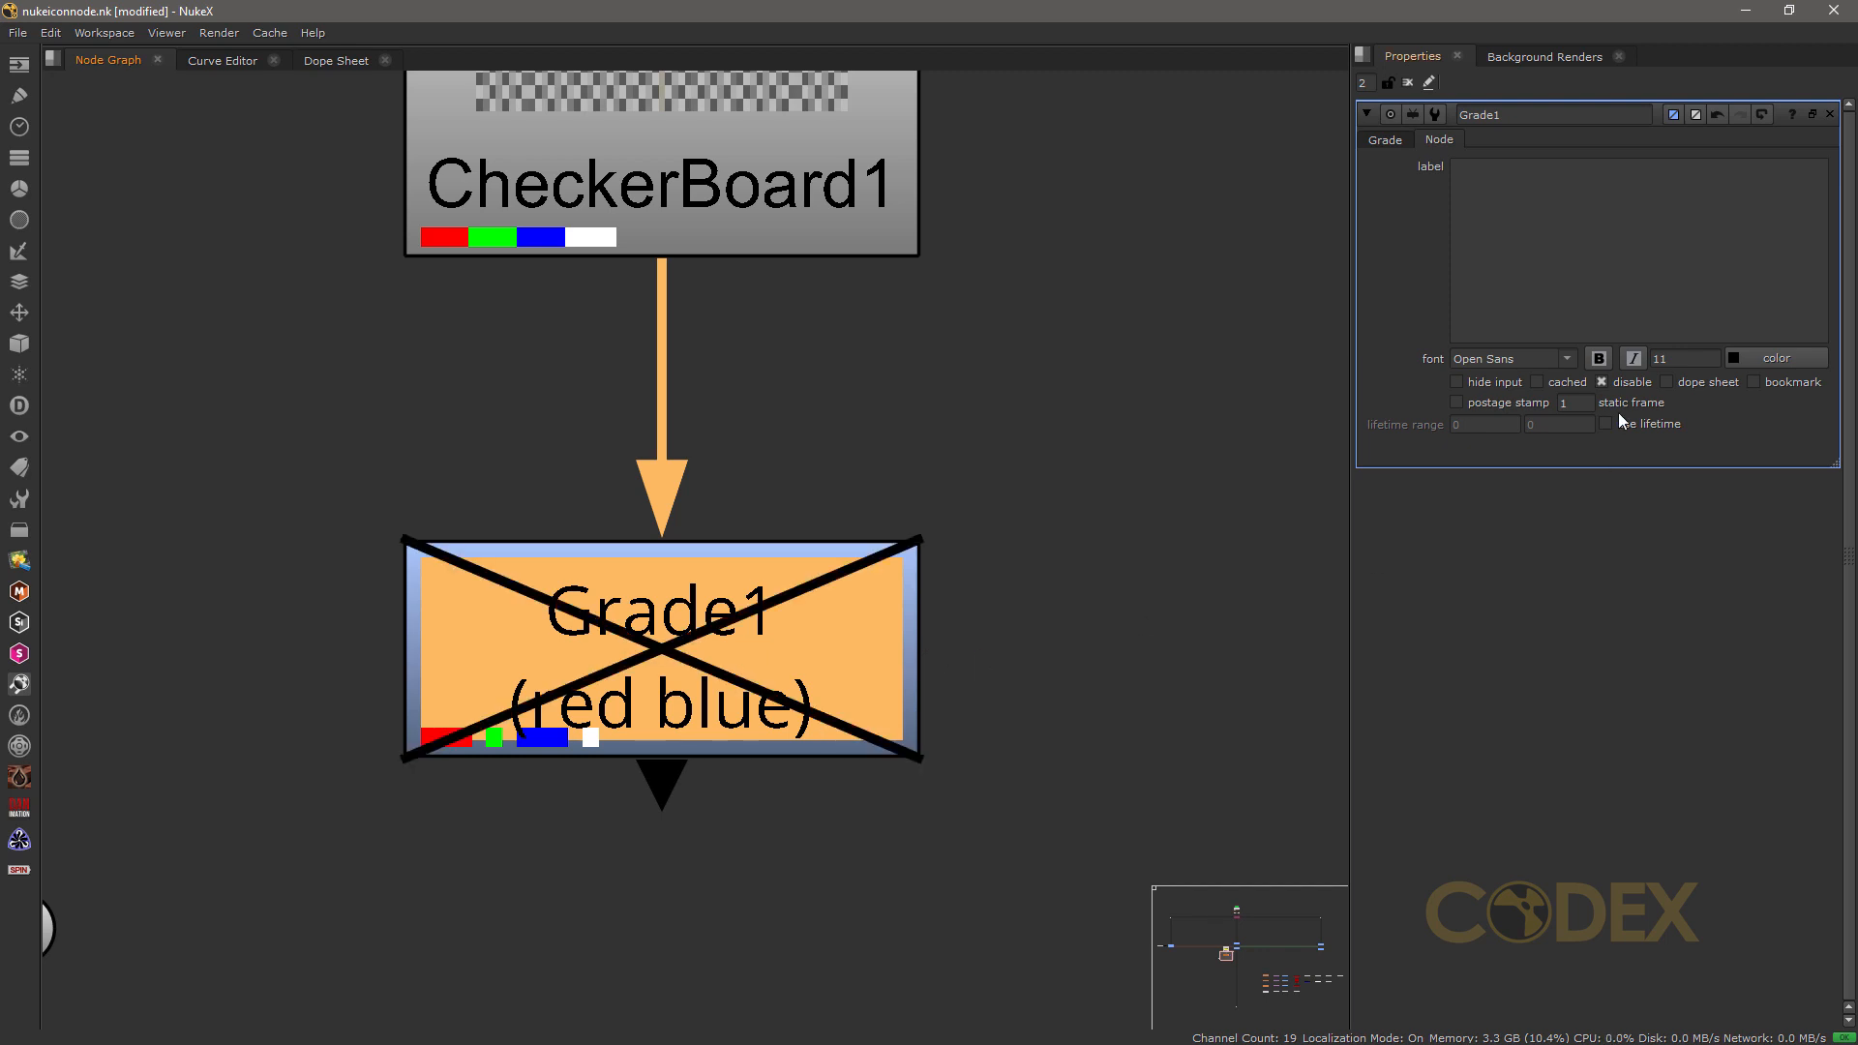
pyautogui.click(1615, 384)
pyautogui.click(1614, 383)
pyautogui.click(1614, 383)
pyautogui.click(1614, 383)
pyautogui.click(1081, 710)
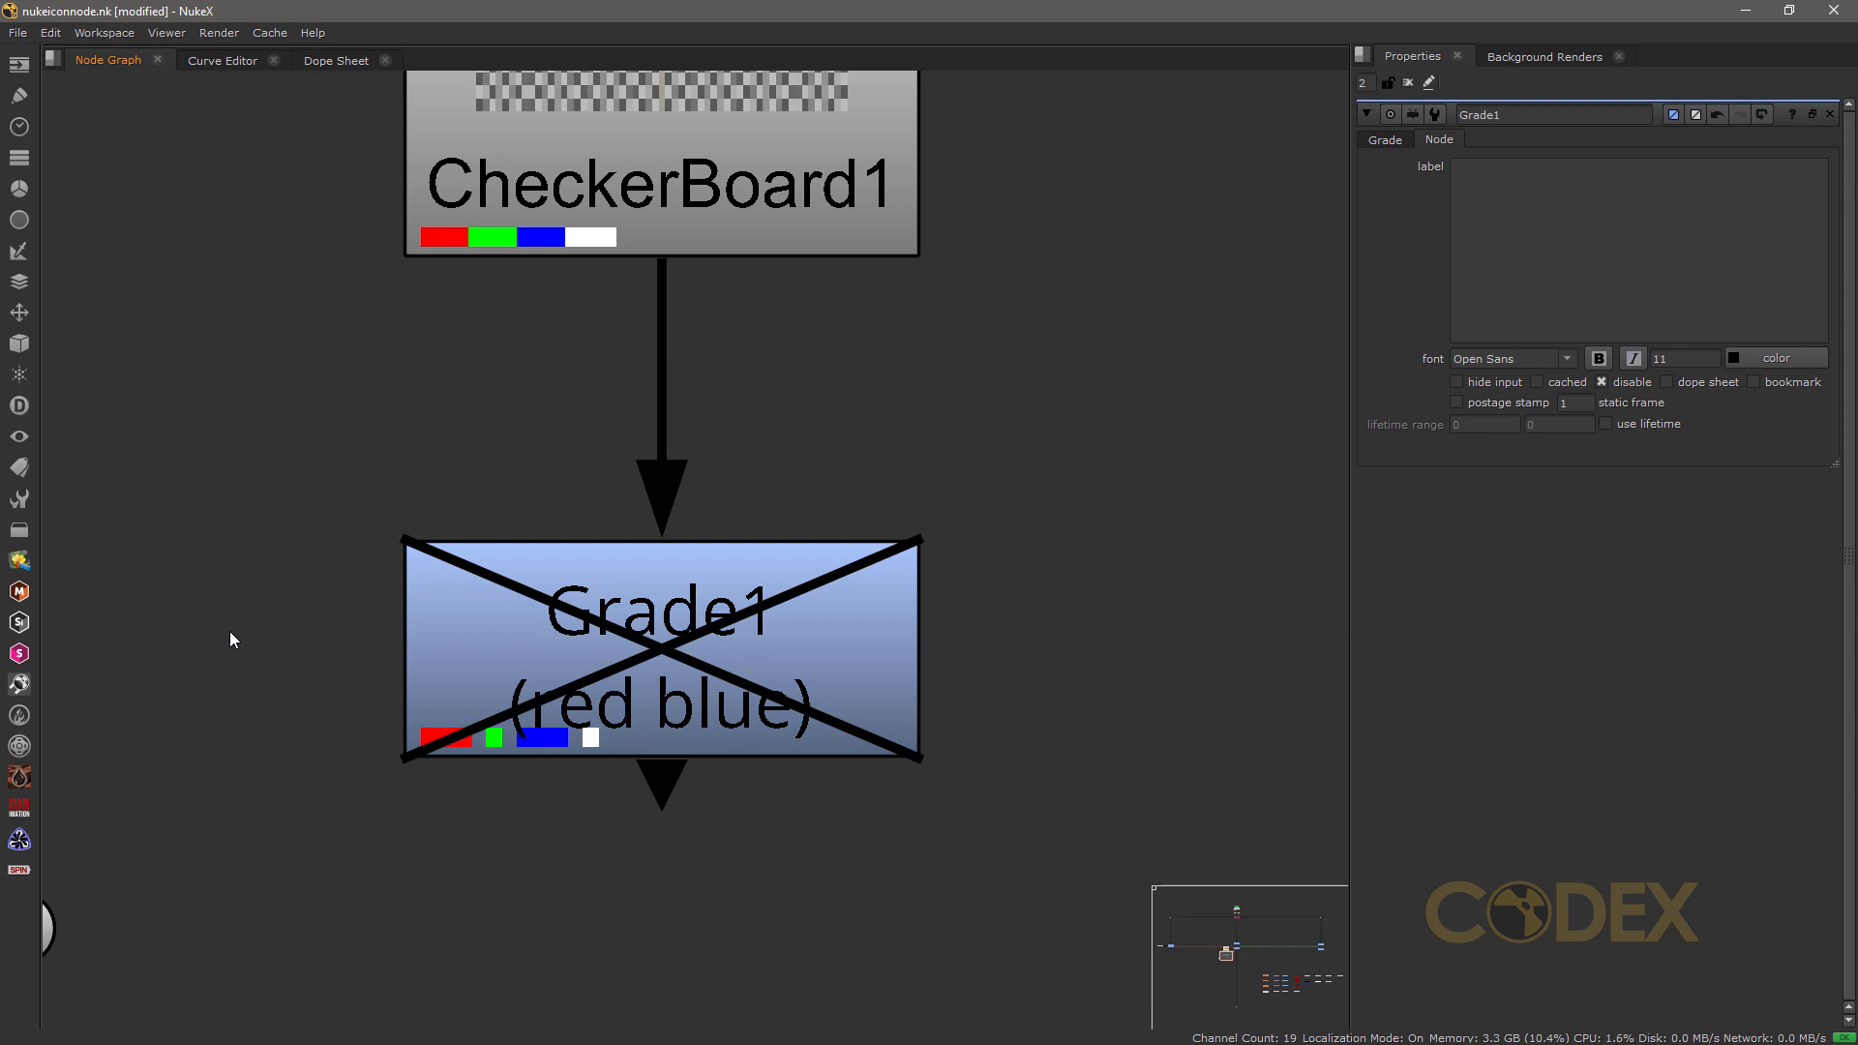
pyautogui.click(596, 672)
pyautogui.press('d')
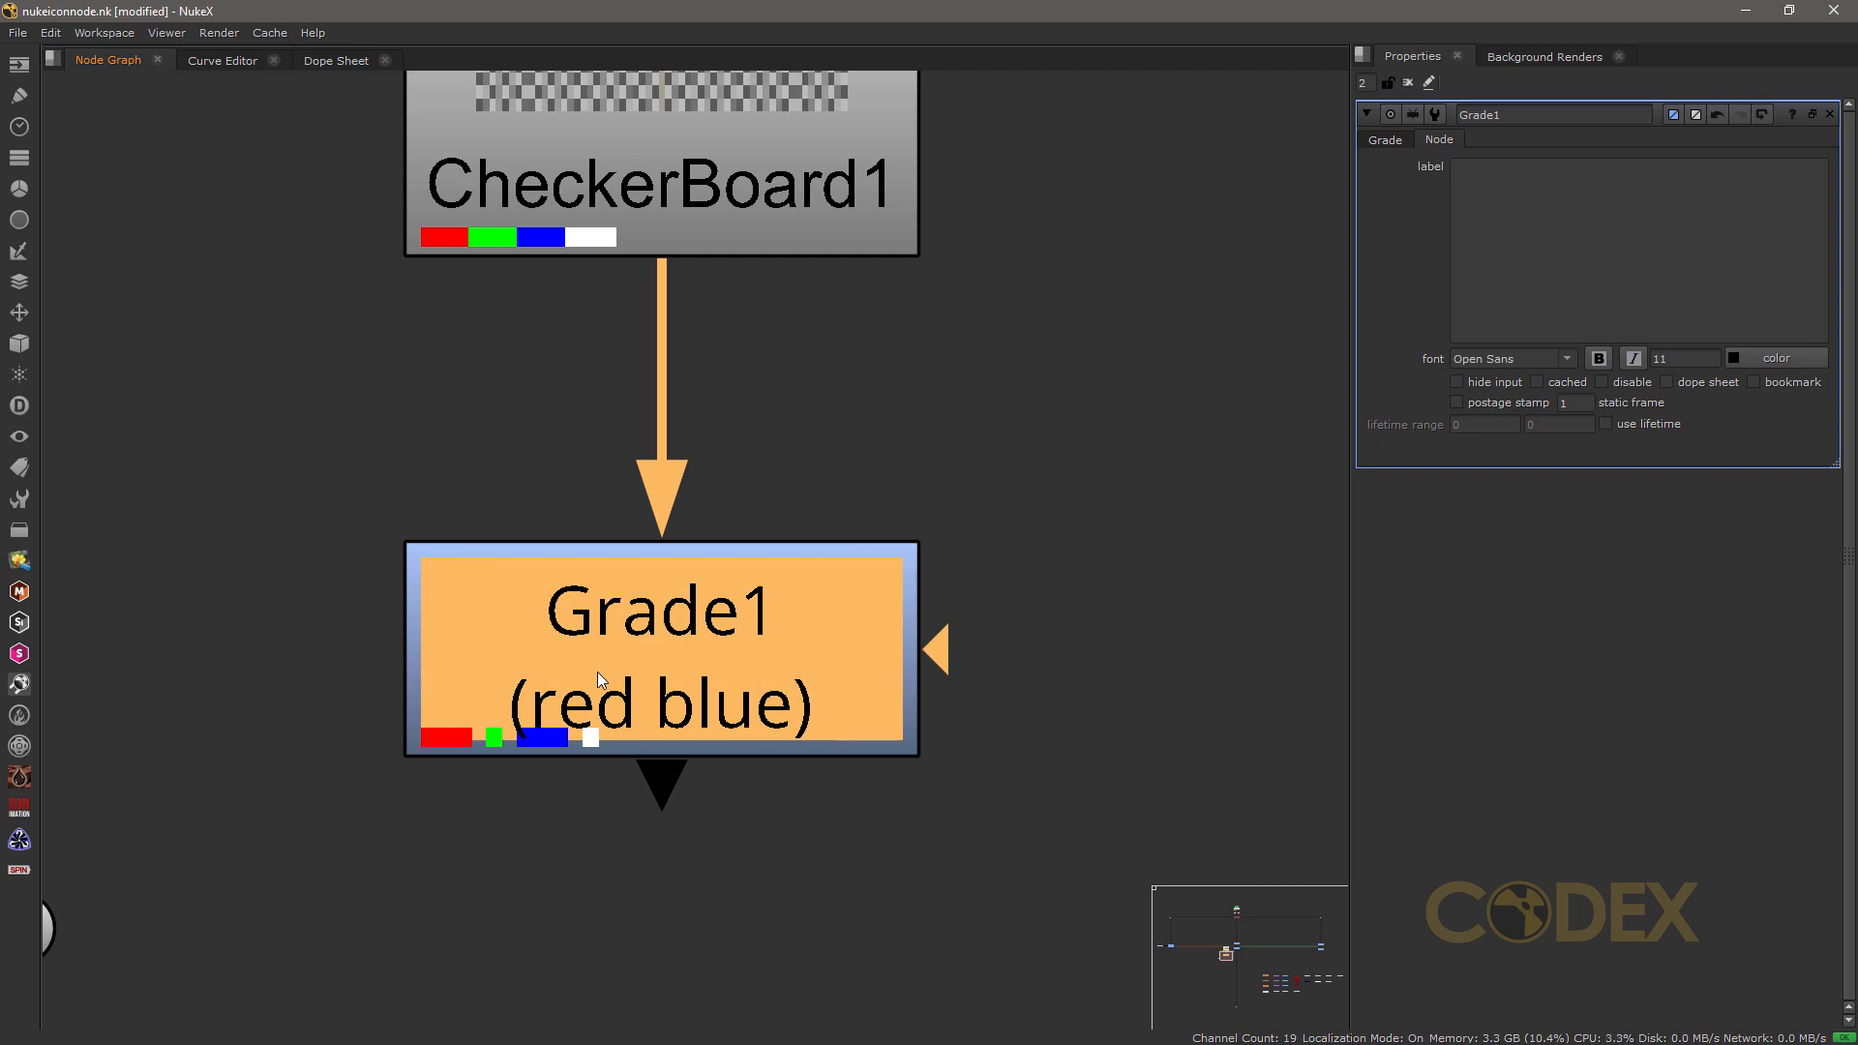
pyautogui.click(816, 840)
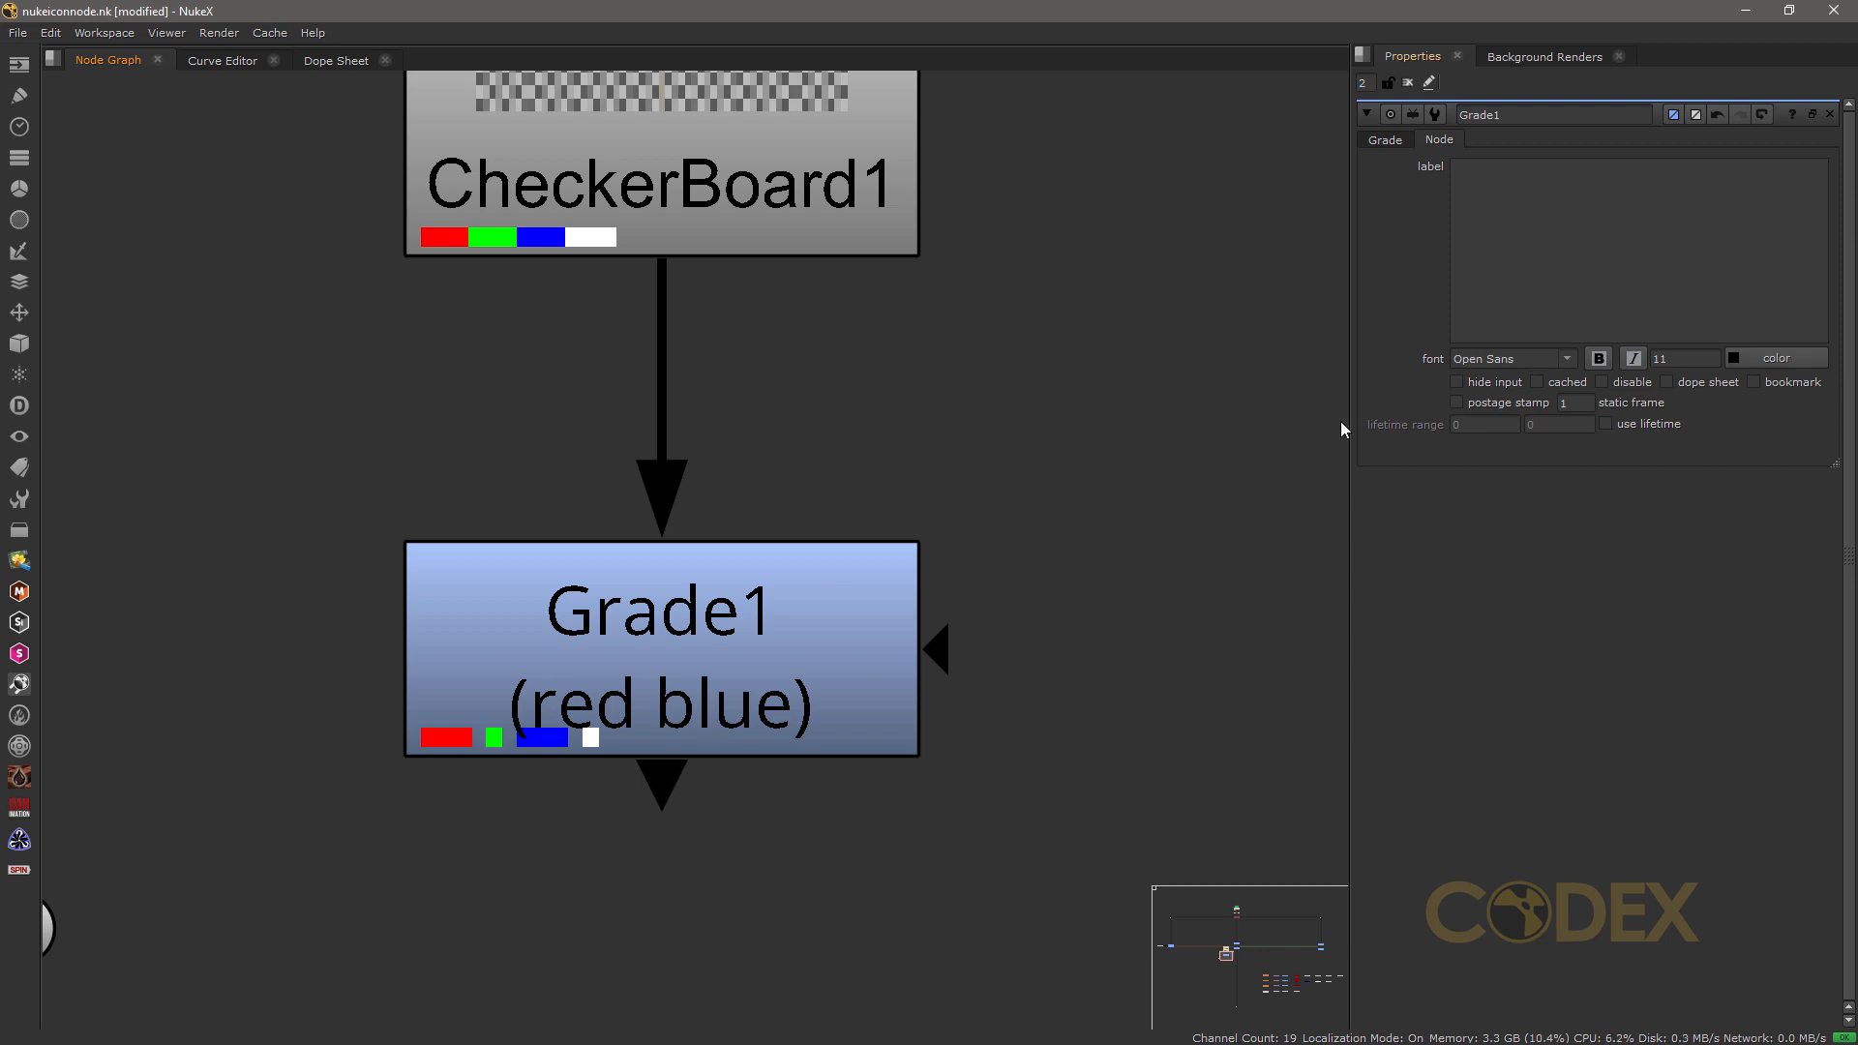
# Step: Hide Grade1's input, compare the node selected and deselected, and turn the hide input option off again
pyautogui.click(861, 618)
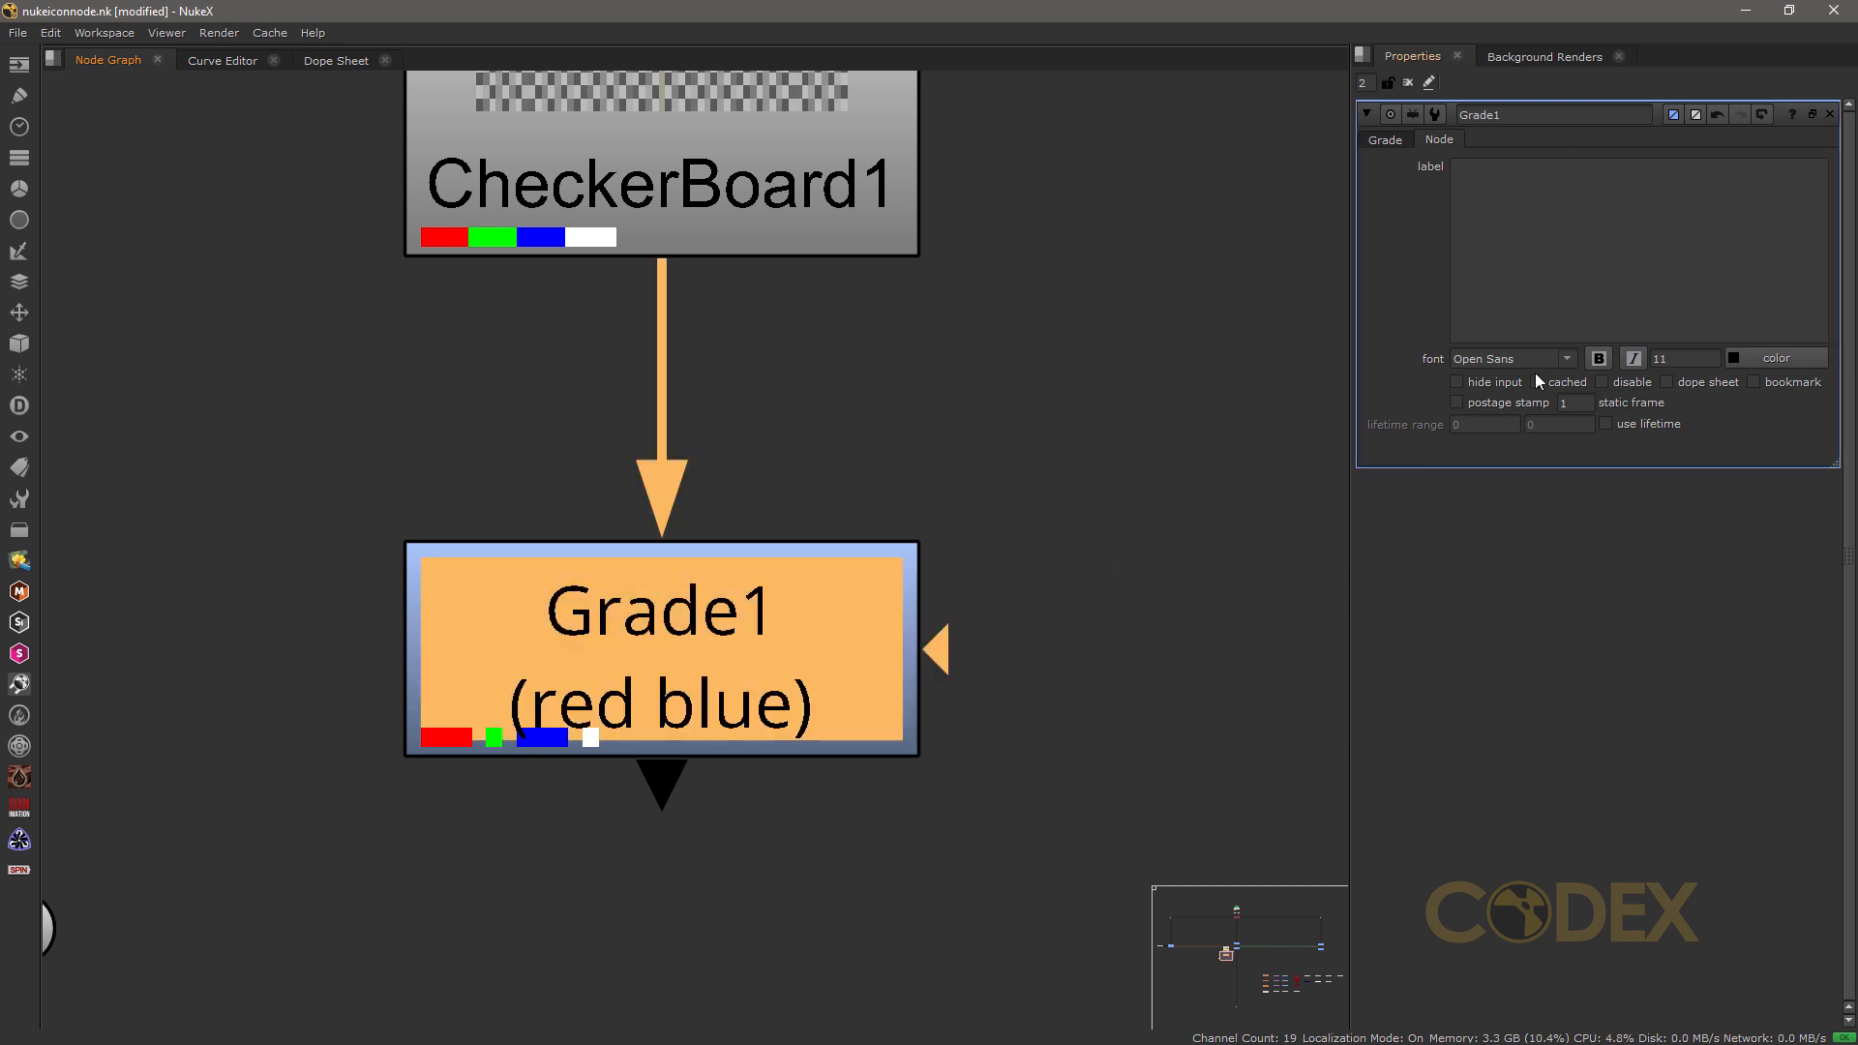
pyautogui.click(1481, 387)
pyautogui.click(1104, 517)
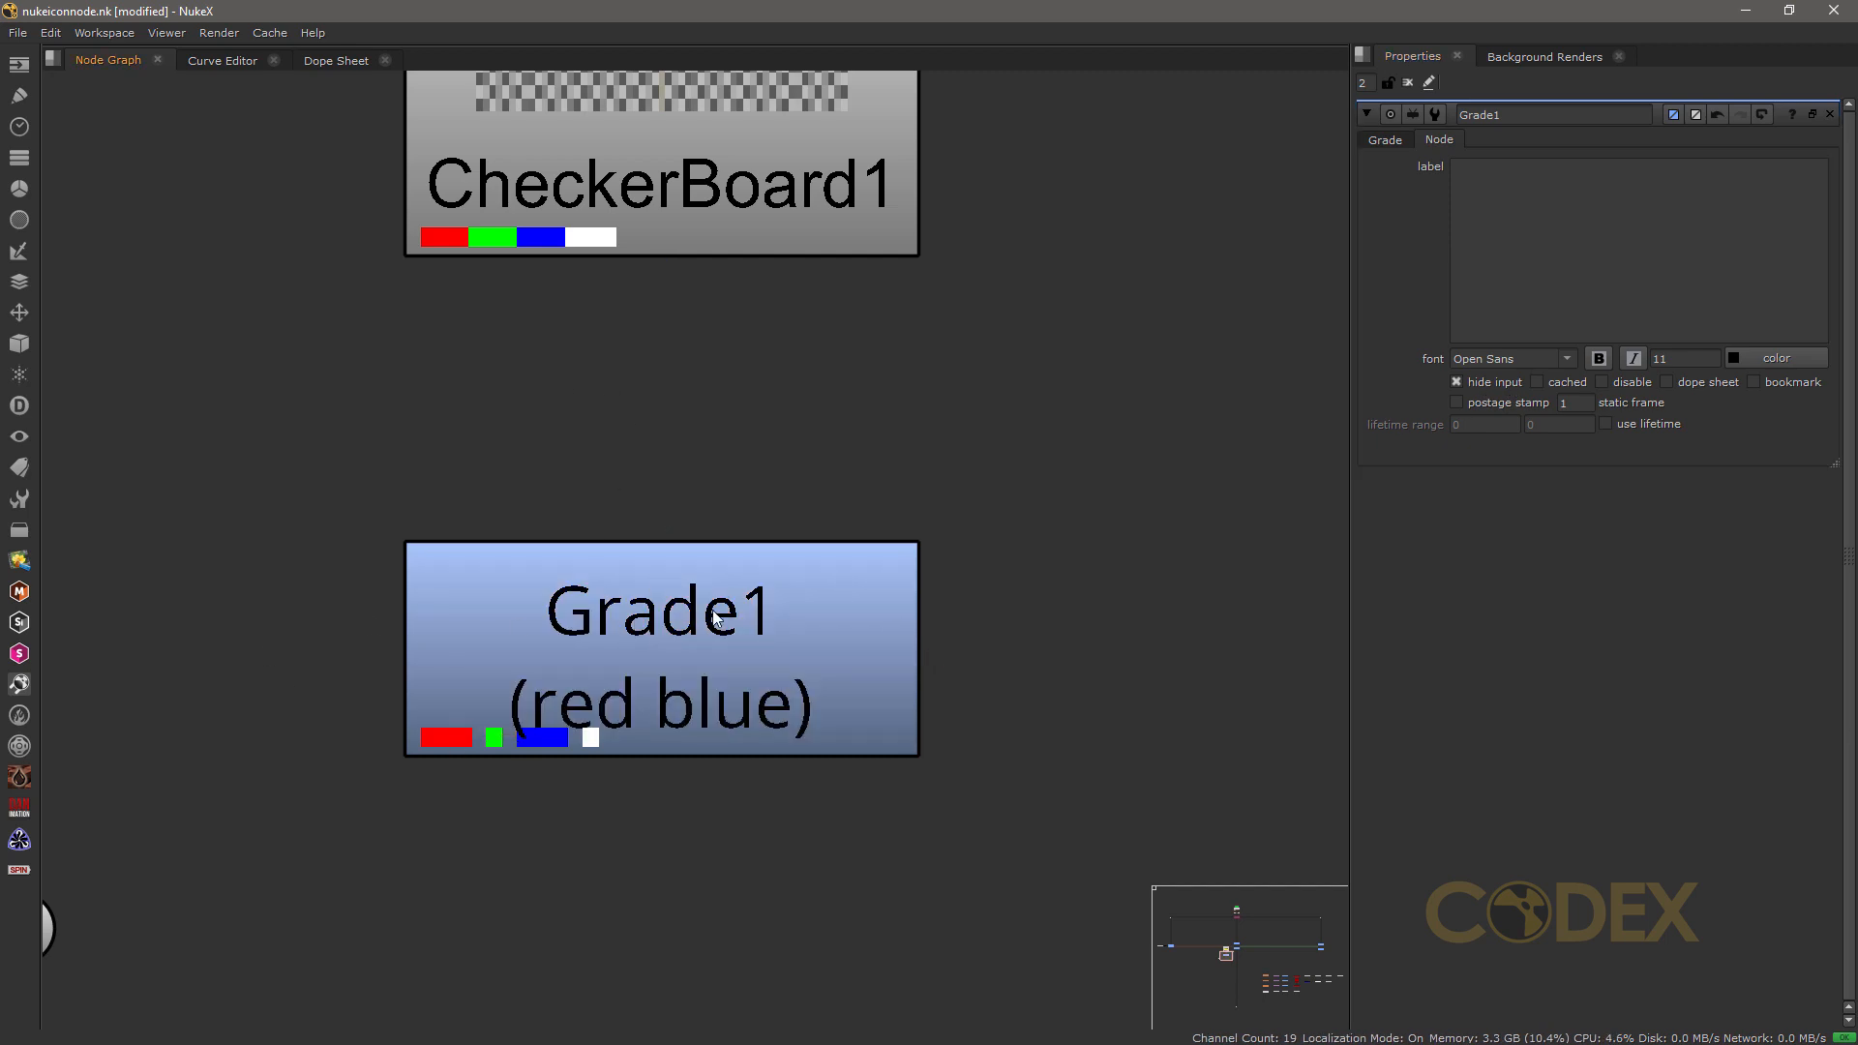
pyautogui.click(680, 684)
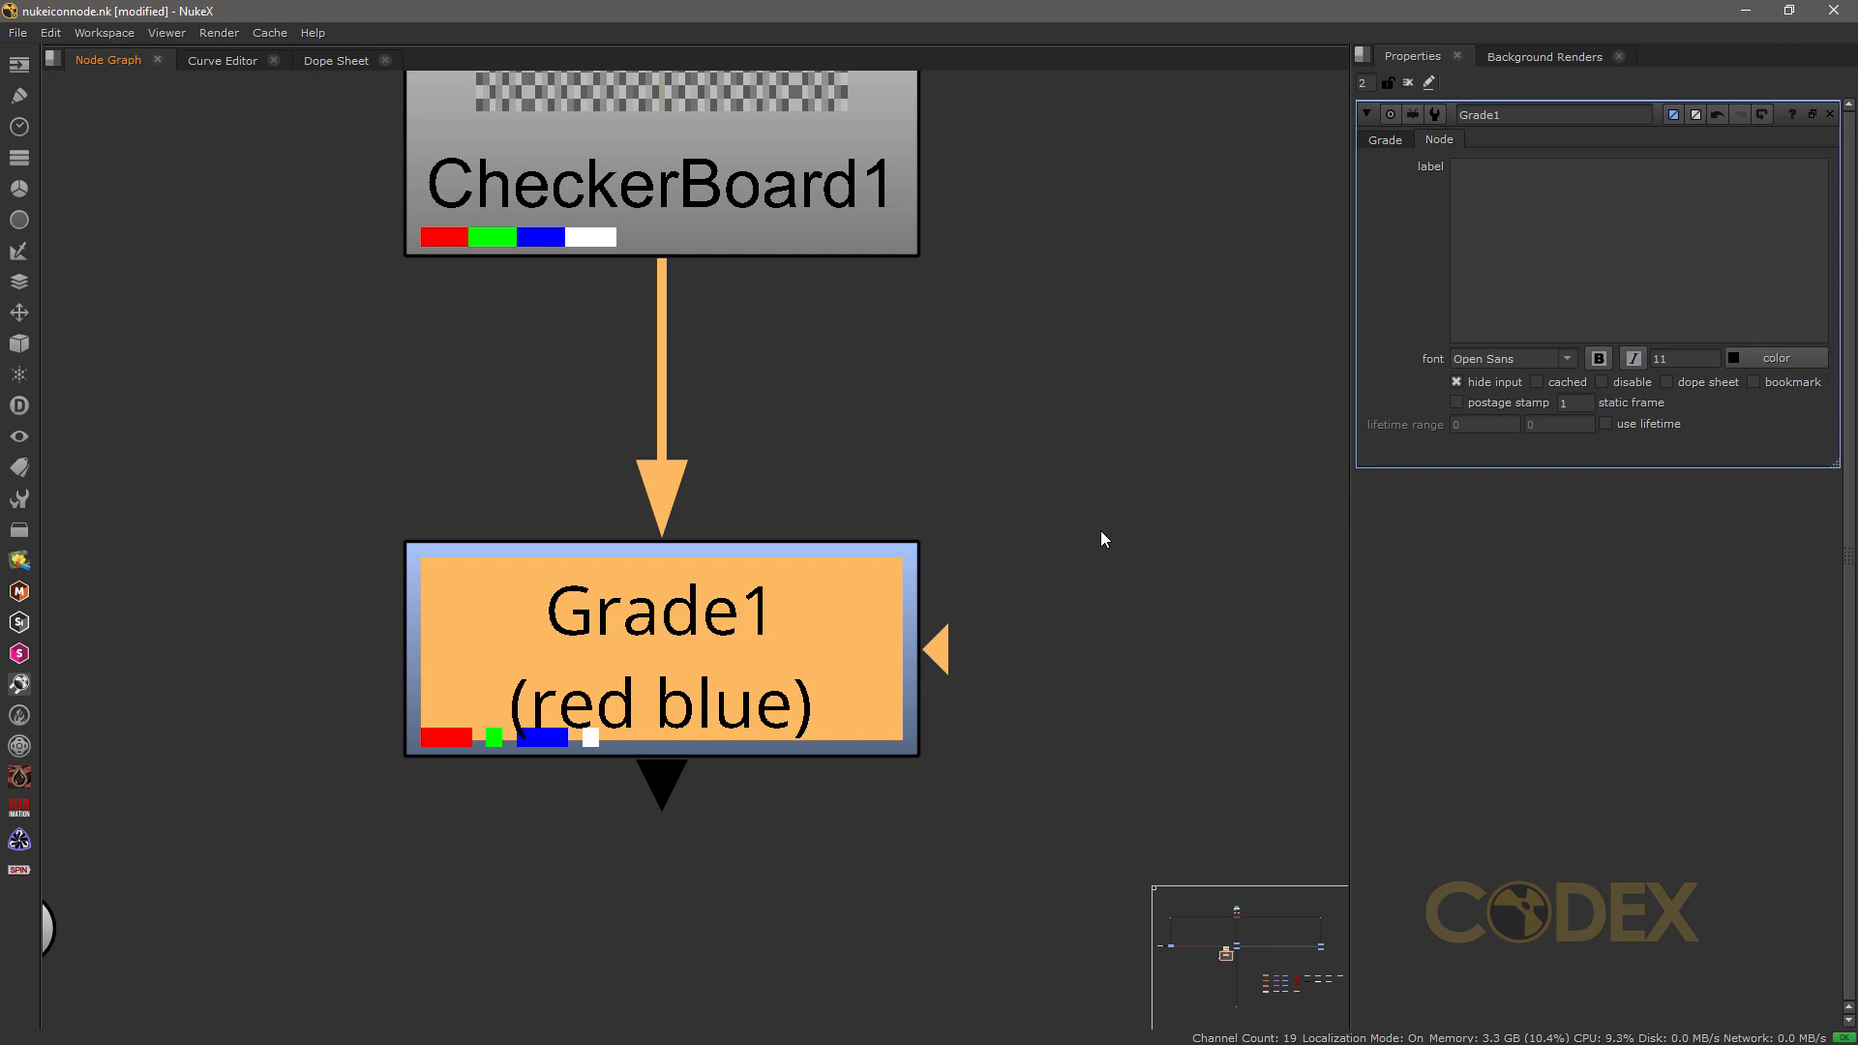
pyautogui.click(1156, 536)
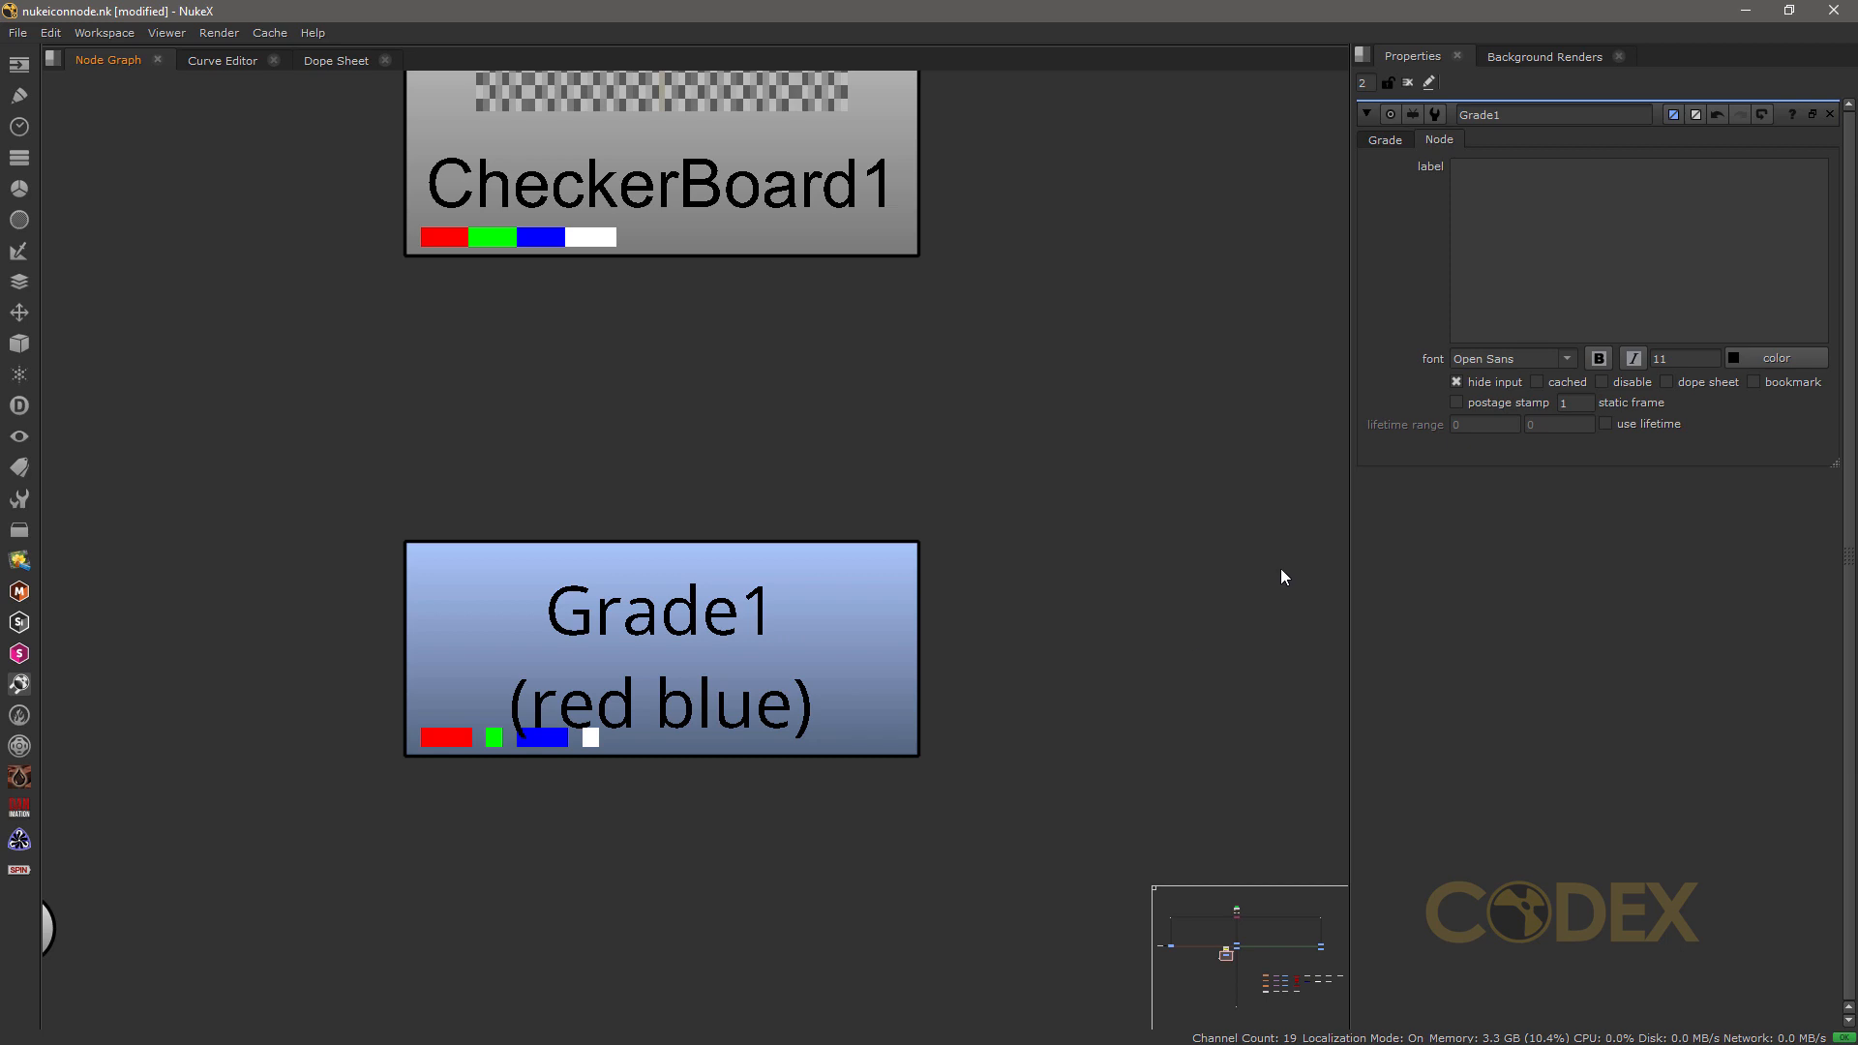
pyautogui.click(1458, 382)
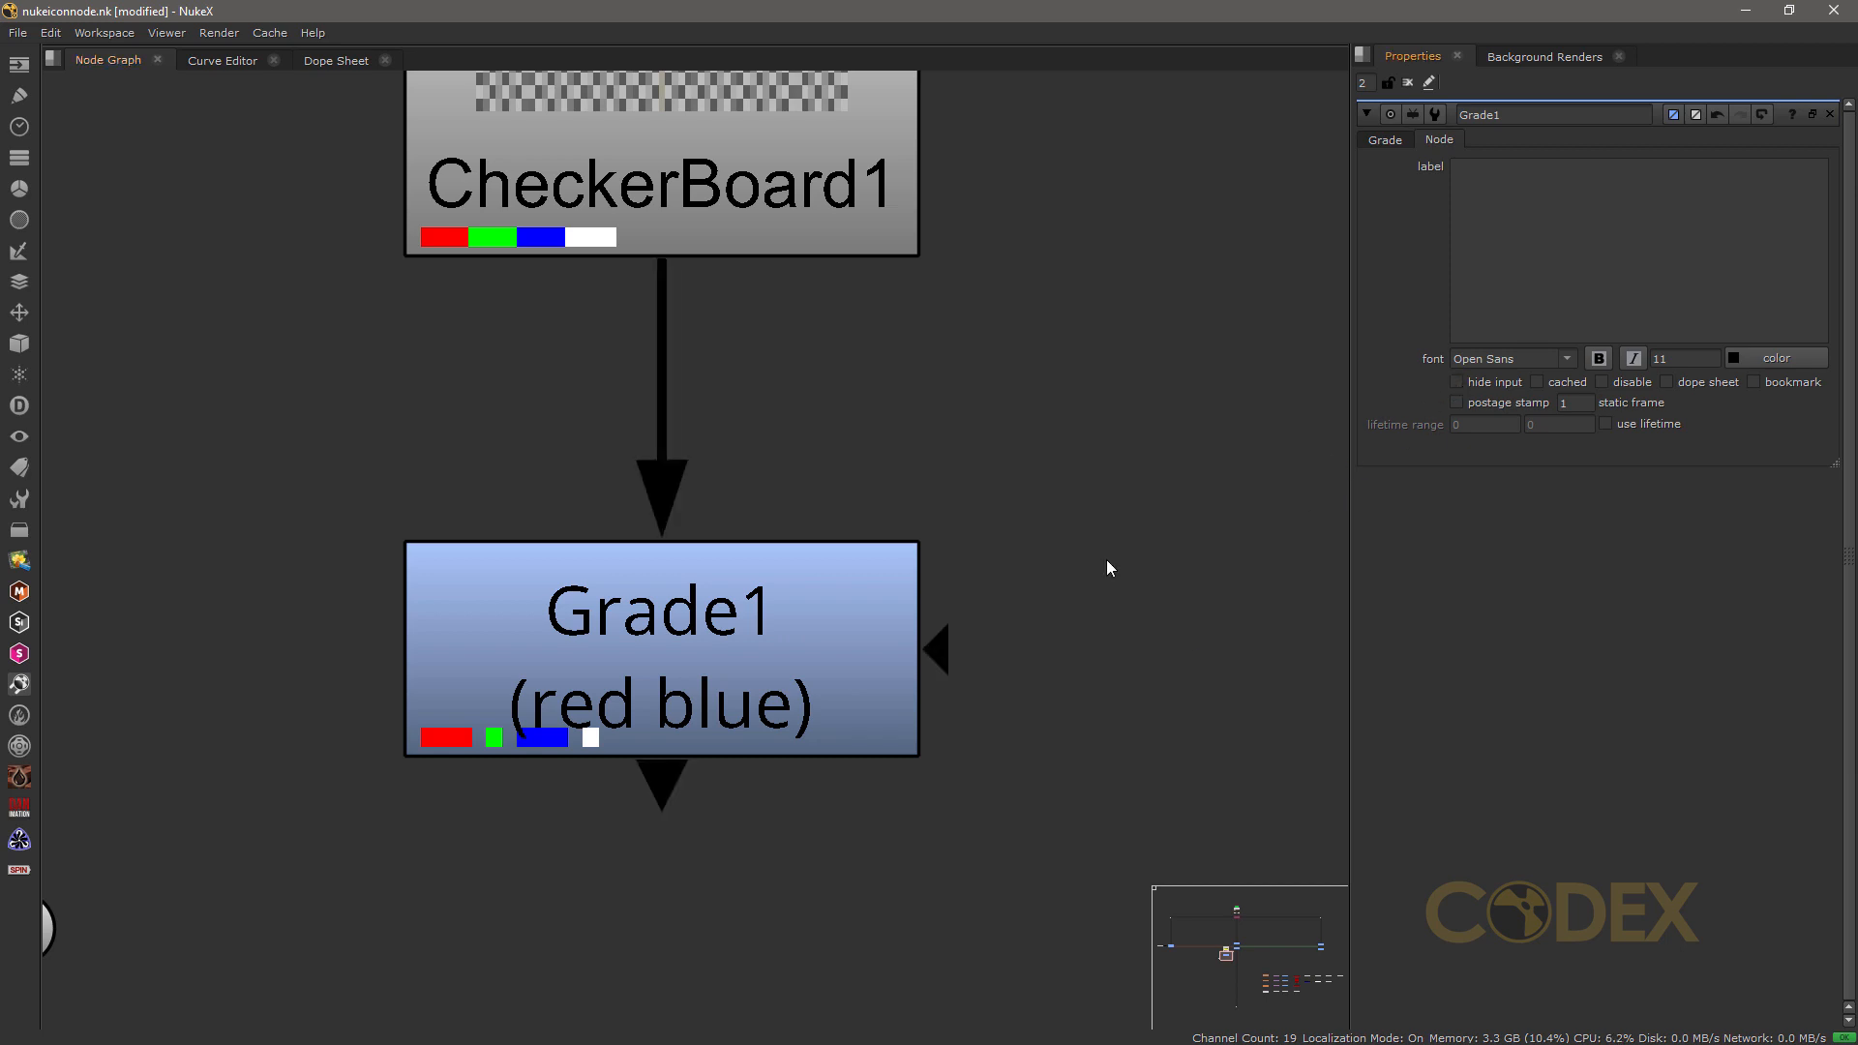
# Step: Bookmark Grade1 and turn on its postage stamp
pyautogui.click(1753, 383)
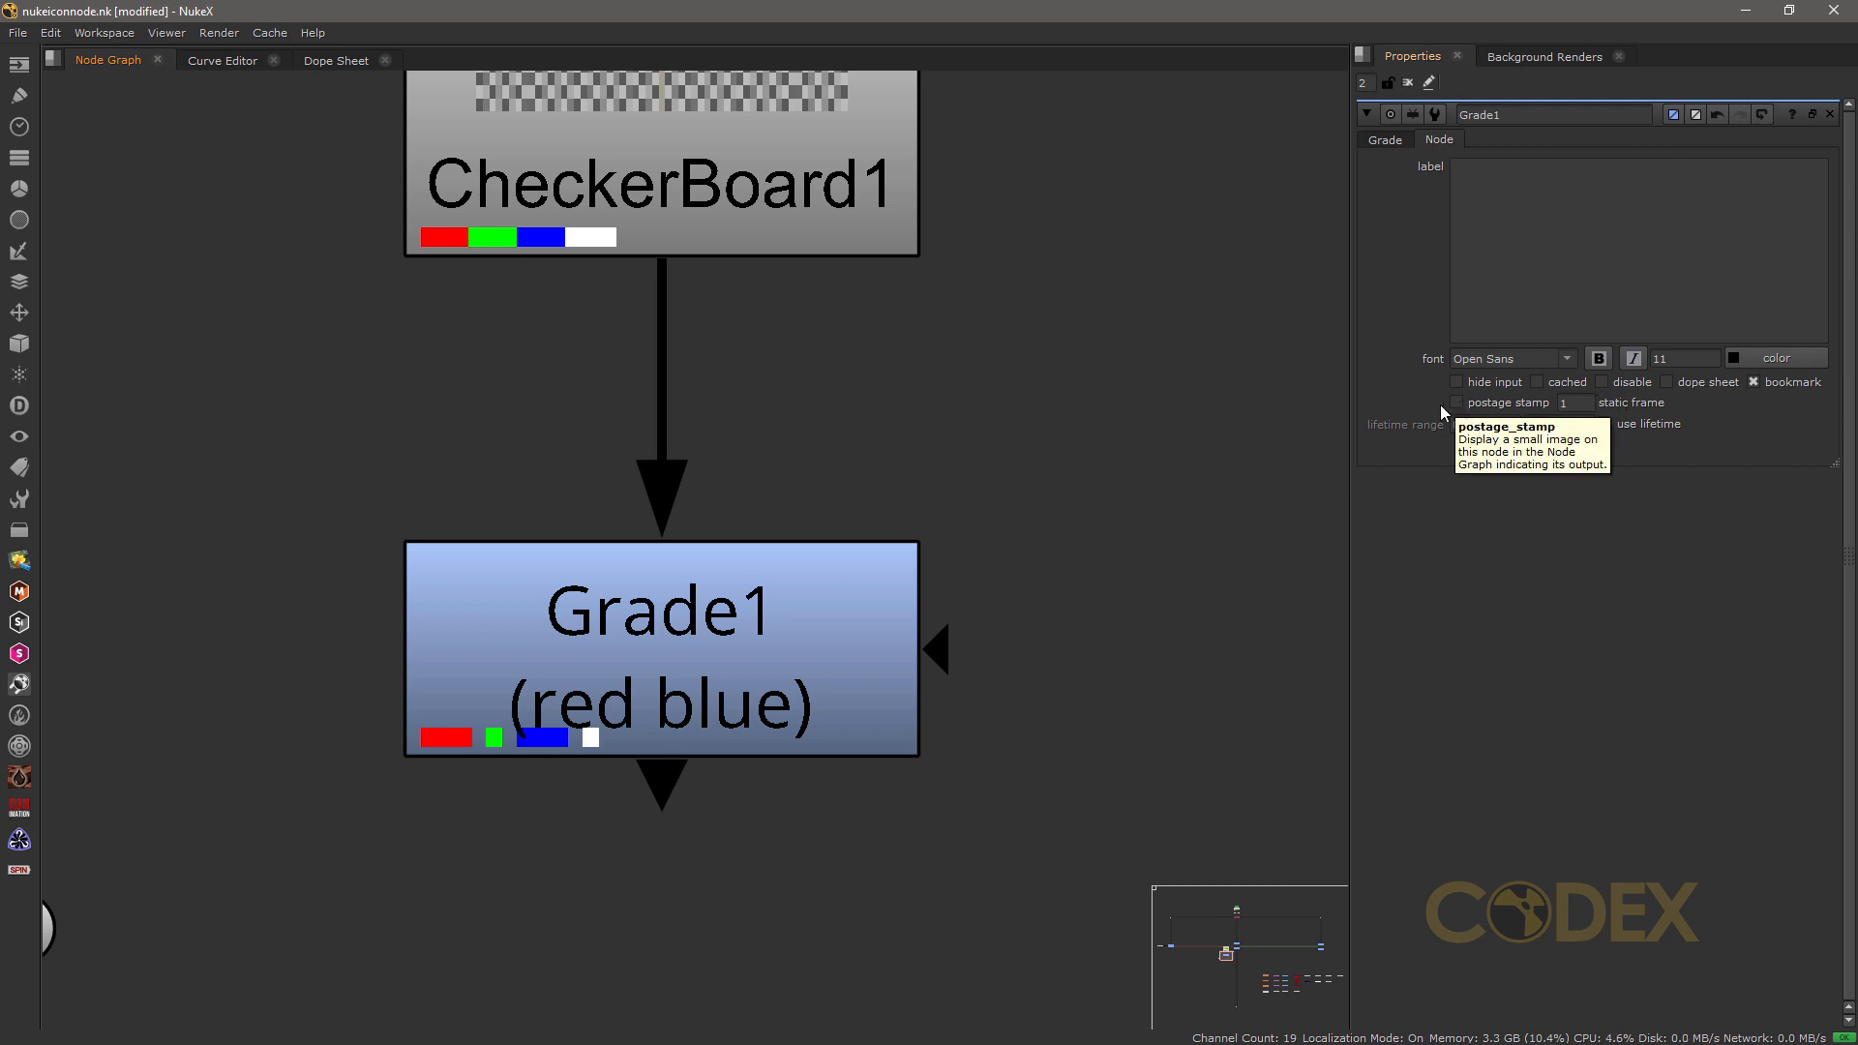
pyautogui.moveTo(862, 547); pyautogui.dragTo(844, 976, button='middle')
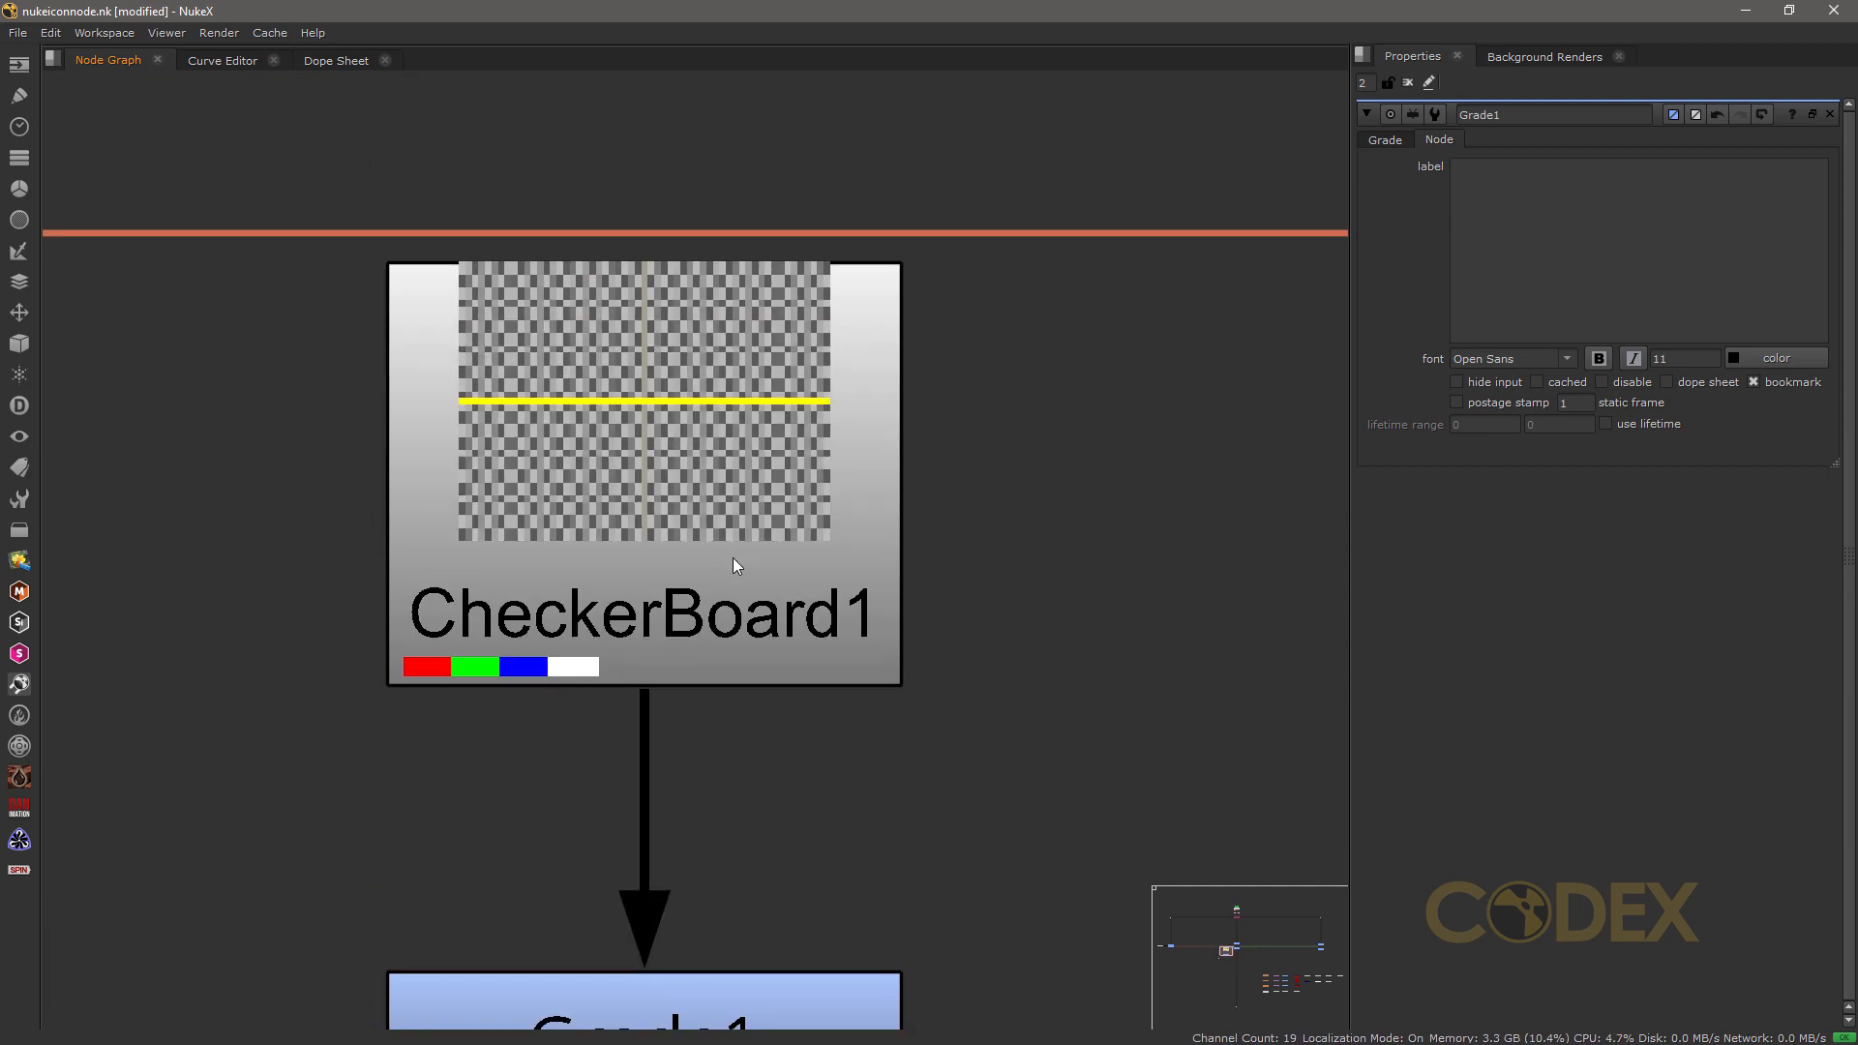
pyautogui.scroll(-5, 774, 591)
pyautogui.moveTo(795, 612); pyautogui.dragTo(908, 373, button='middle')
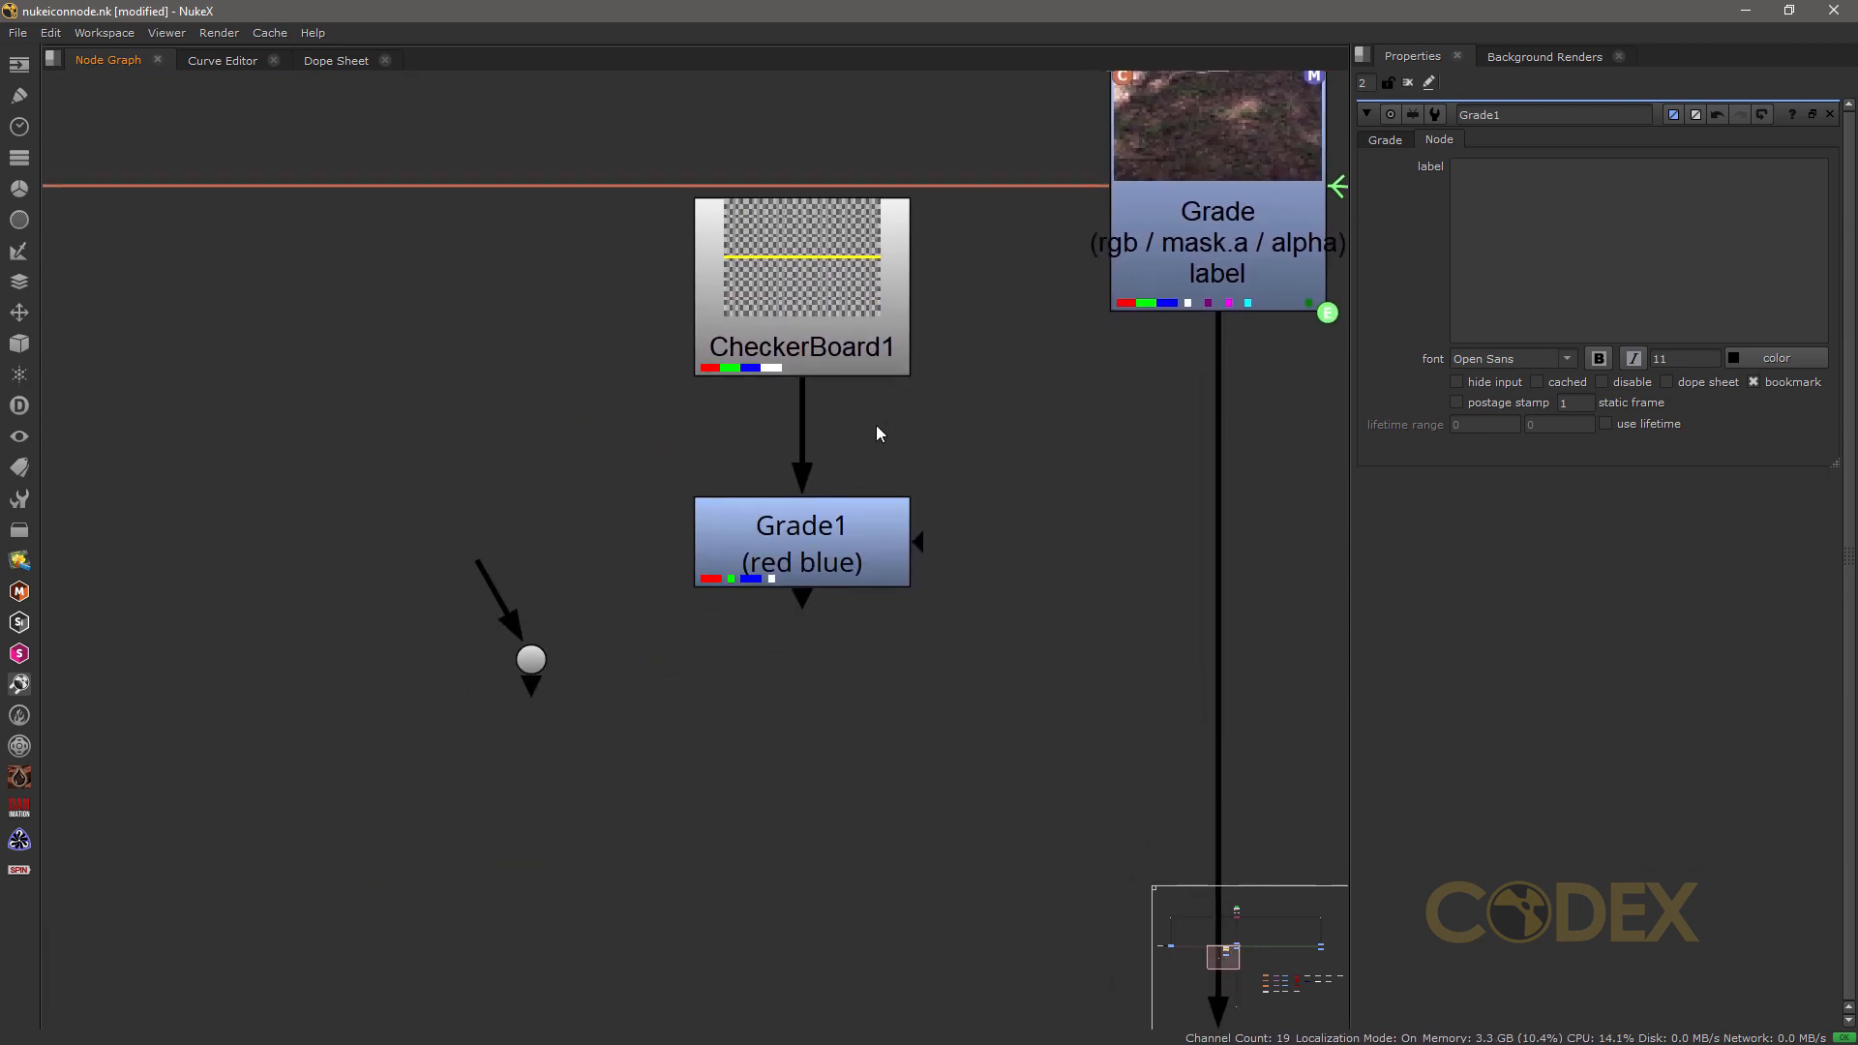
pyautogui.moveTo(735, 538); pyautogui.dragTo(649, 495, button='middle')
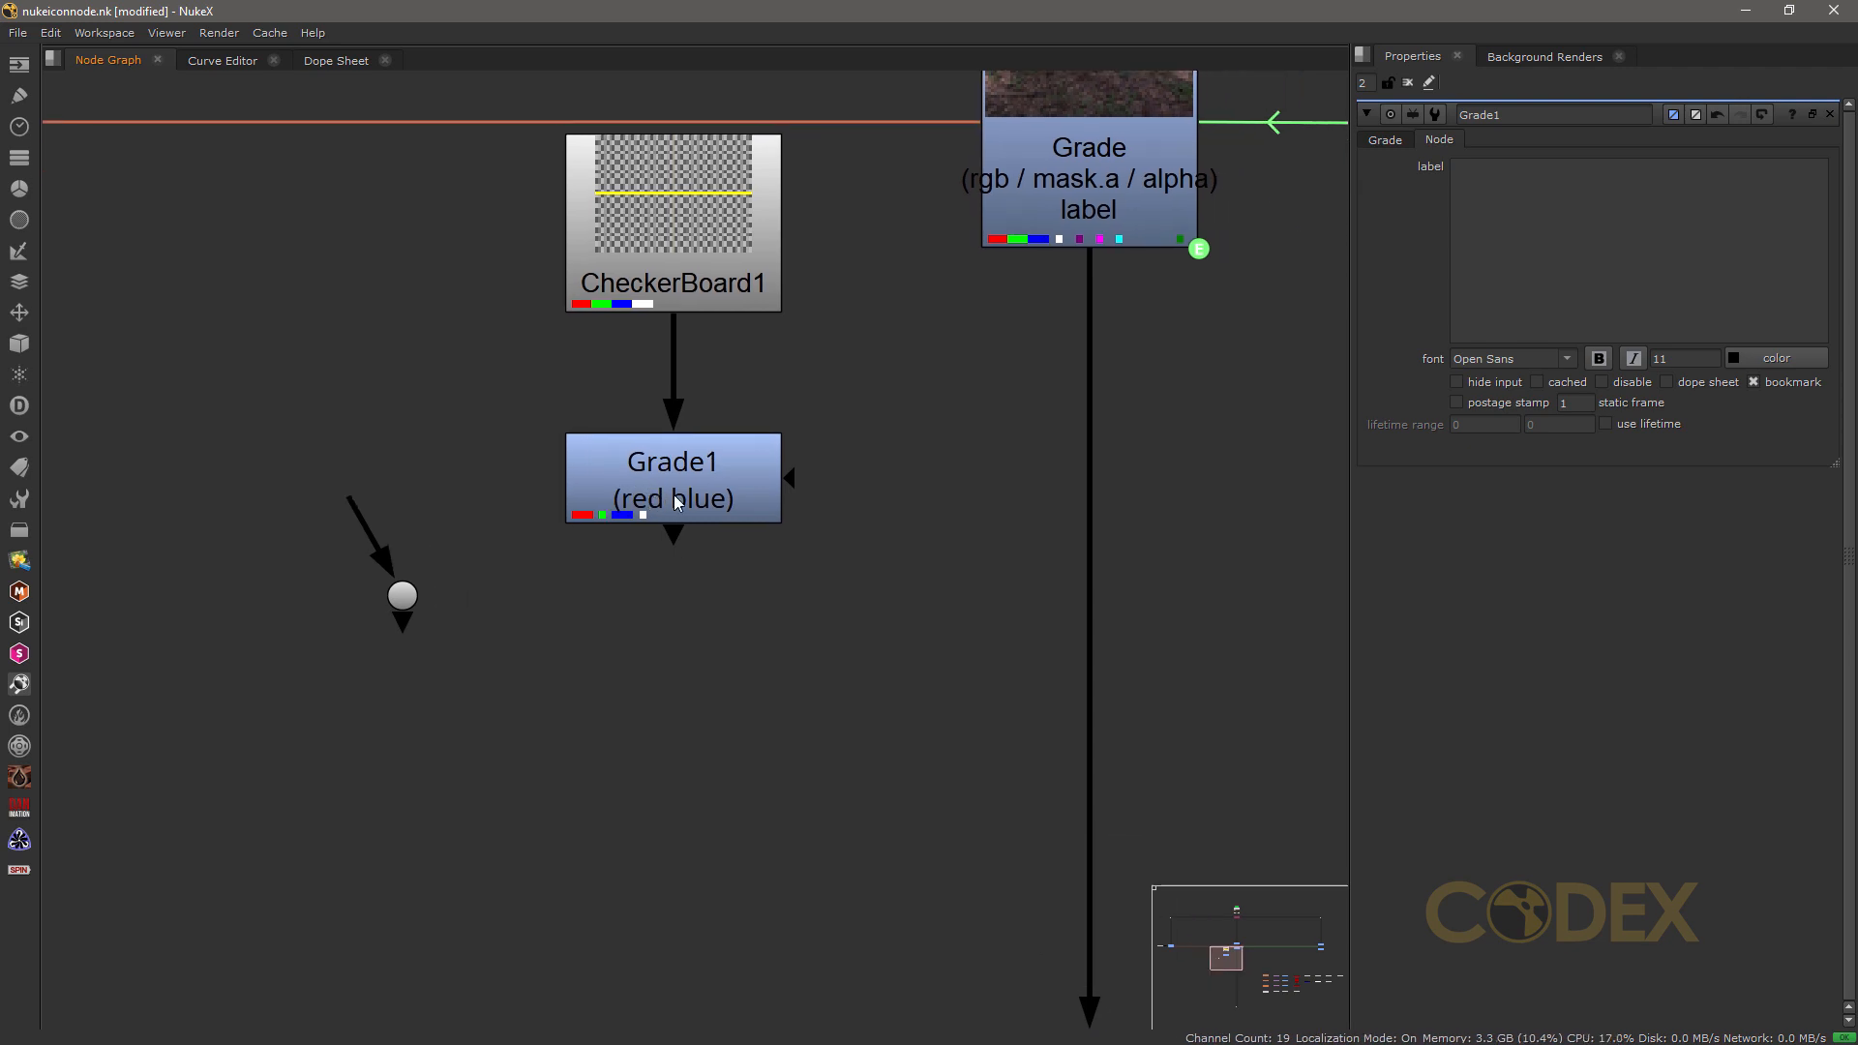
pyautogui.click(1477, 403)
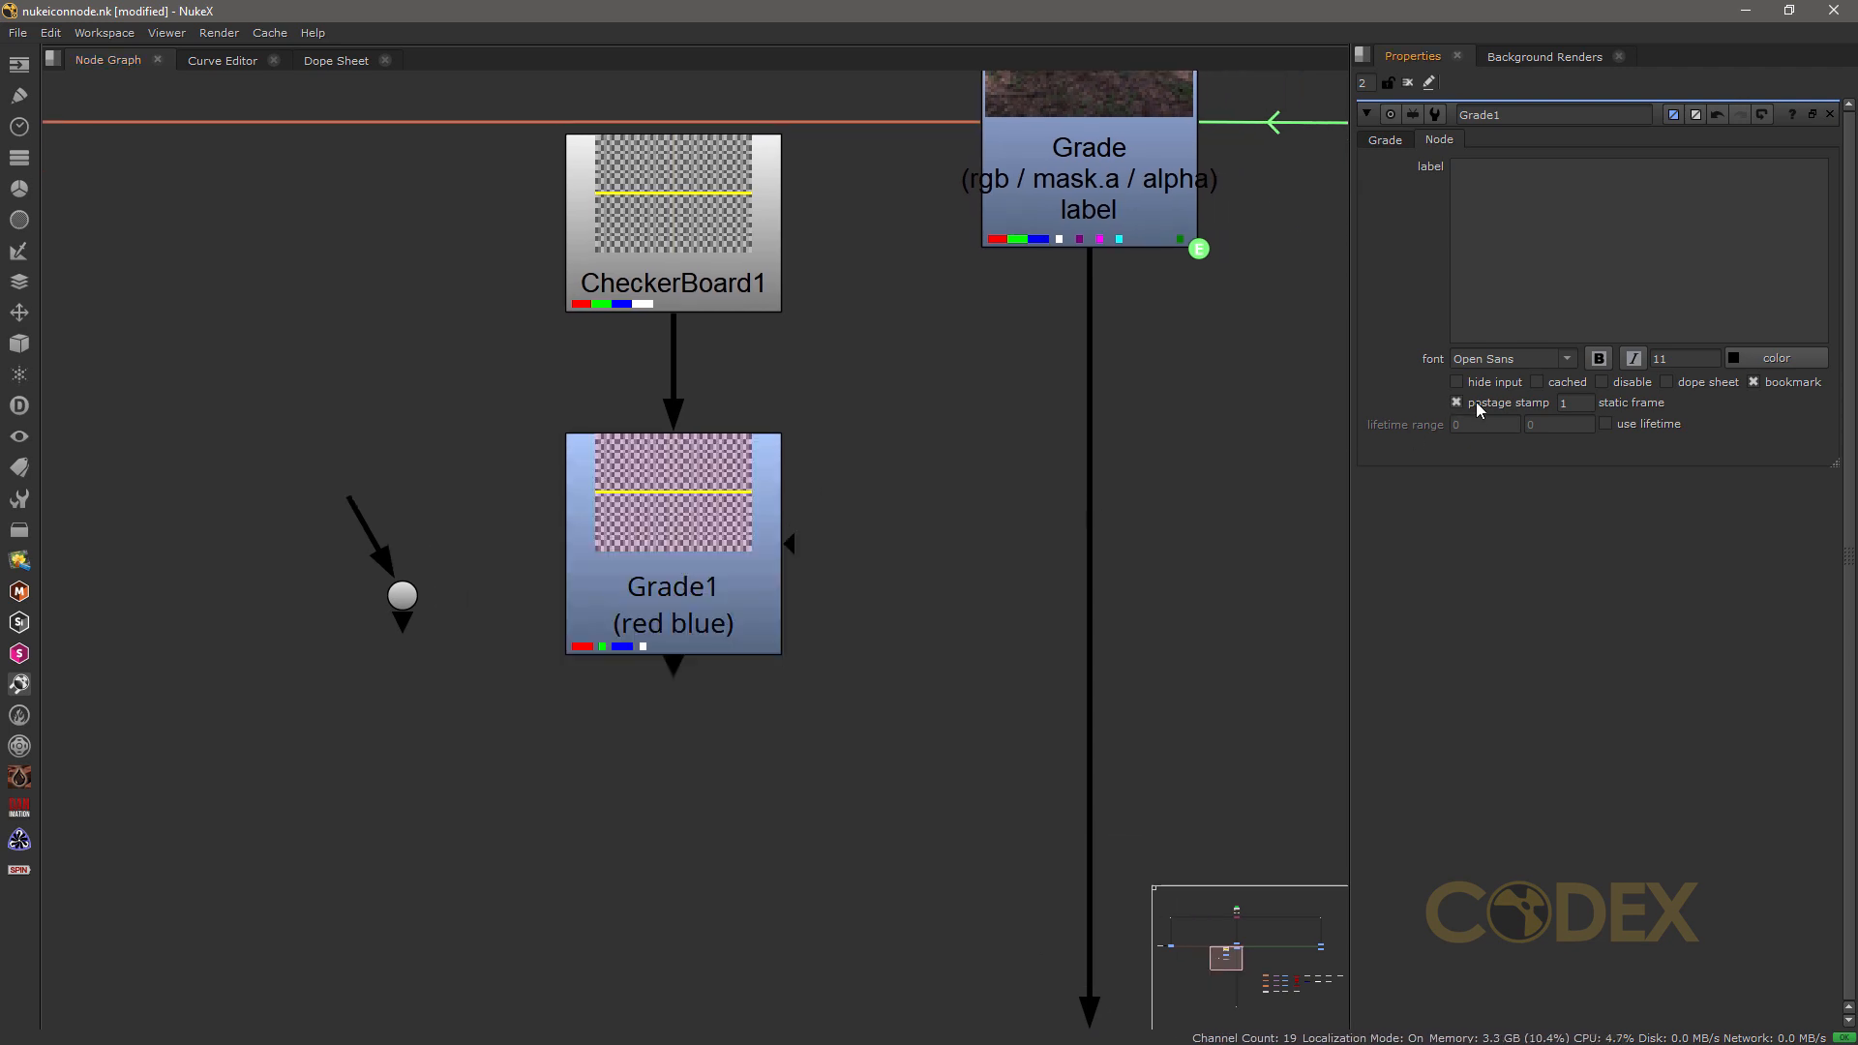
# Step: Delete the unconnected dot node beside Grade1
pyautogui.scroll(3, 777, 620)
pyautogui.moveTo(778, 620); pyautogui.dragTo(811, 732, button='middle')
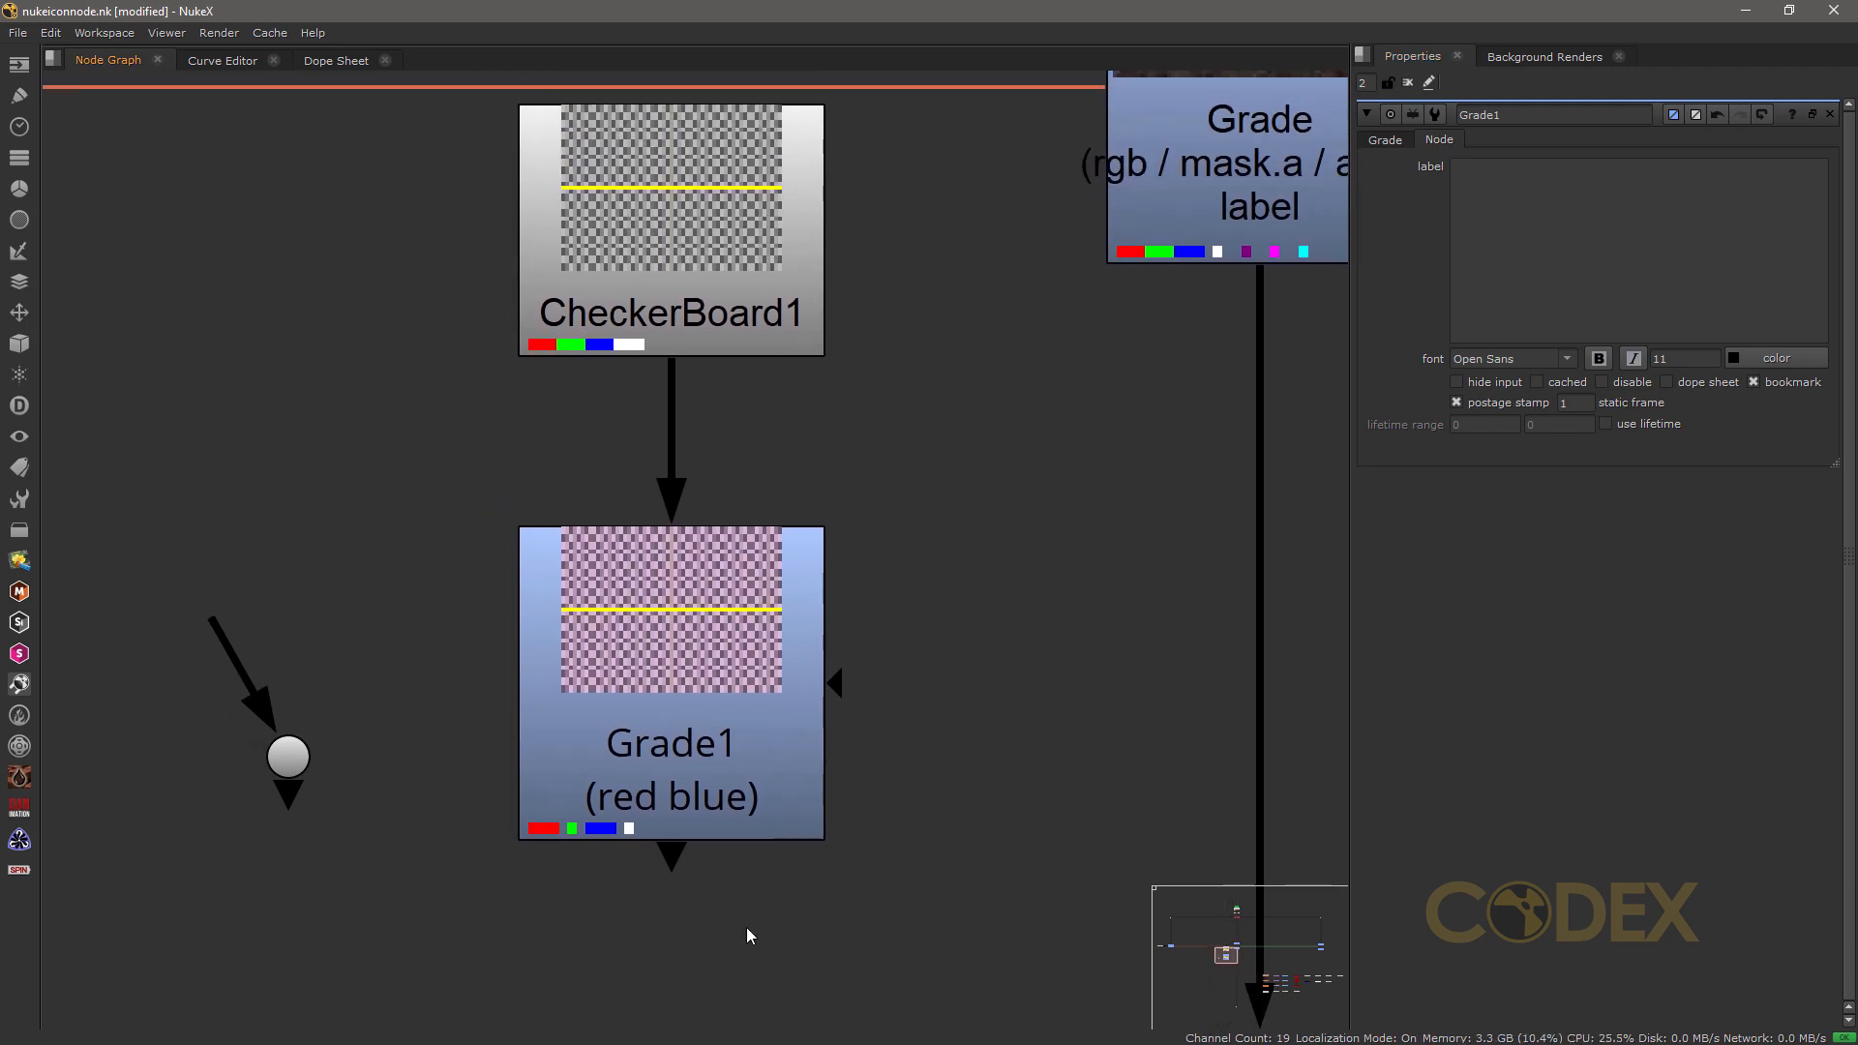
pyautogui.click(288, 756)
pyautogui.press('Delete')
# Step: Tint Grade1's gain strongly red with the color wheel, giving 3.5 for red and 0 for green and blue
pyautogui.click(684, 709)
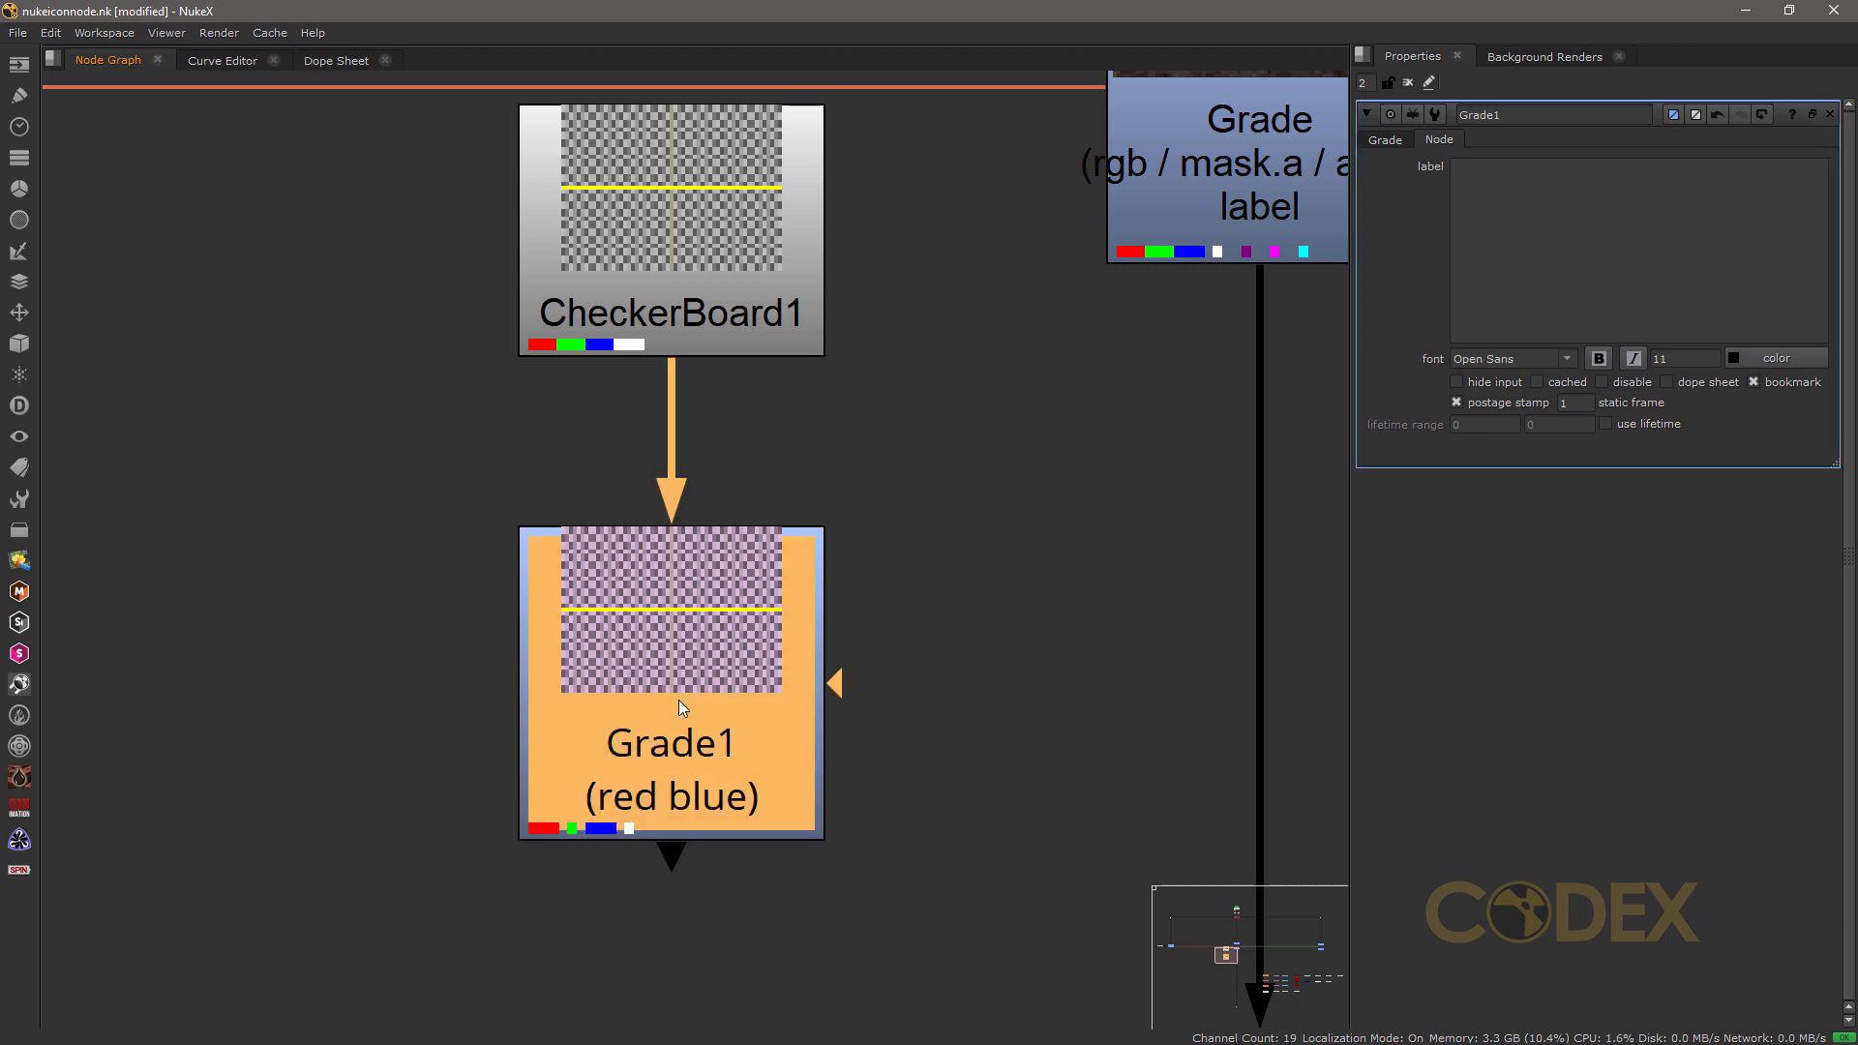
pyautogui.click(1387, 141)
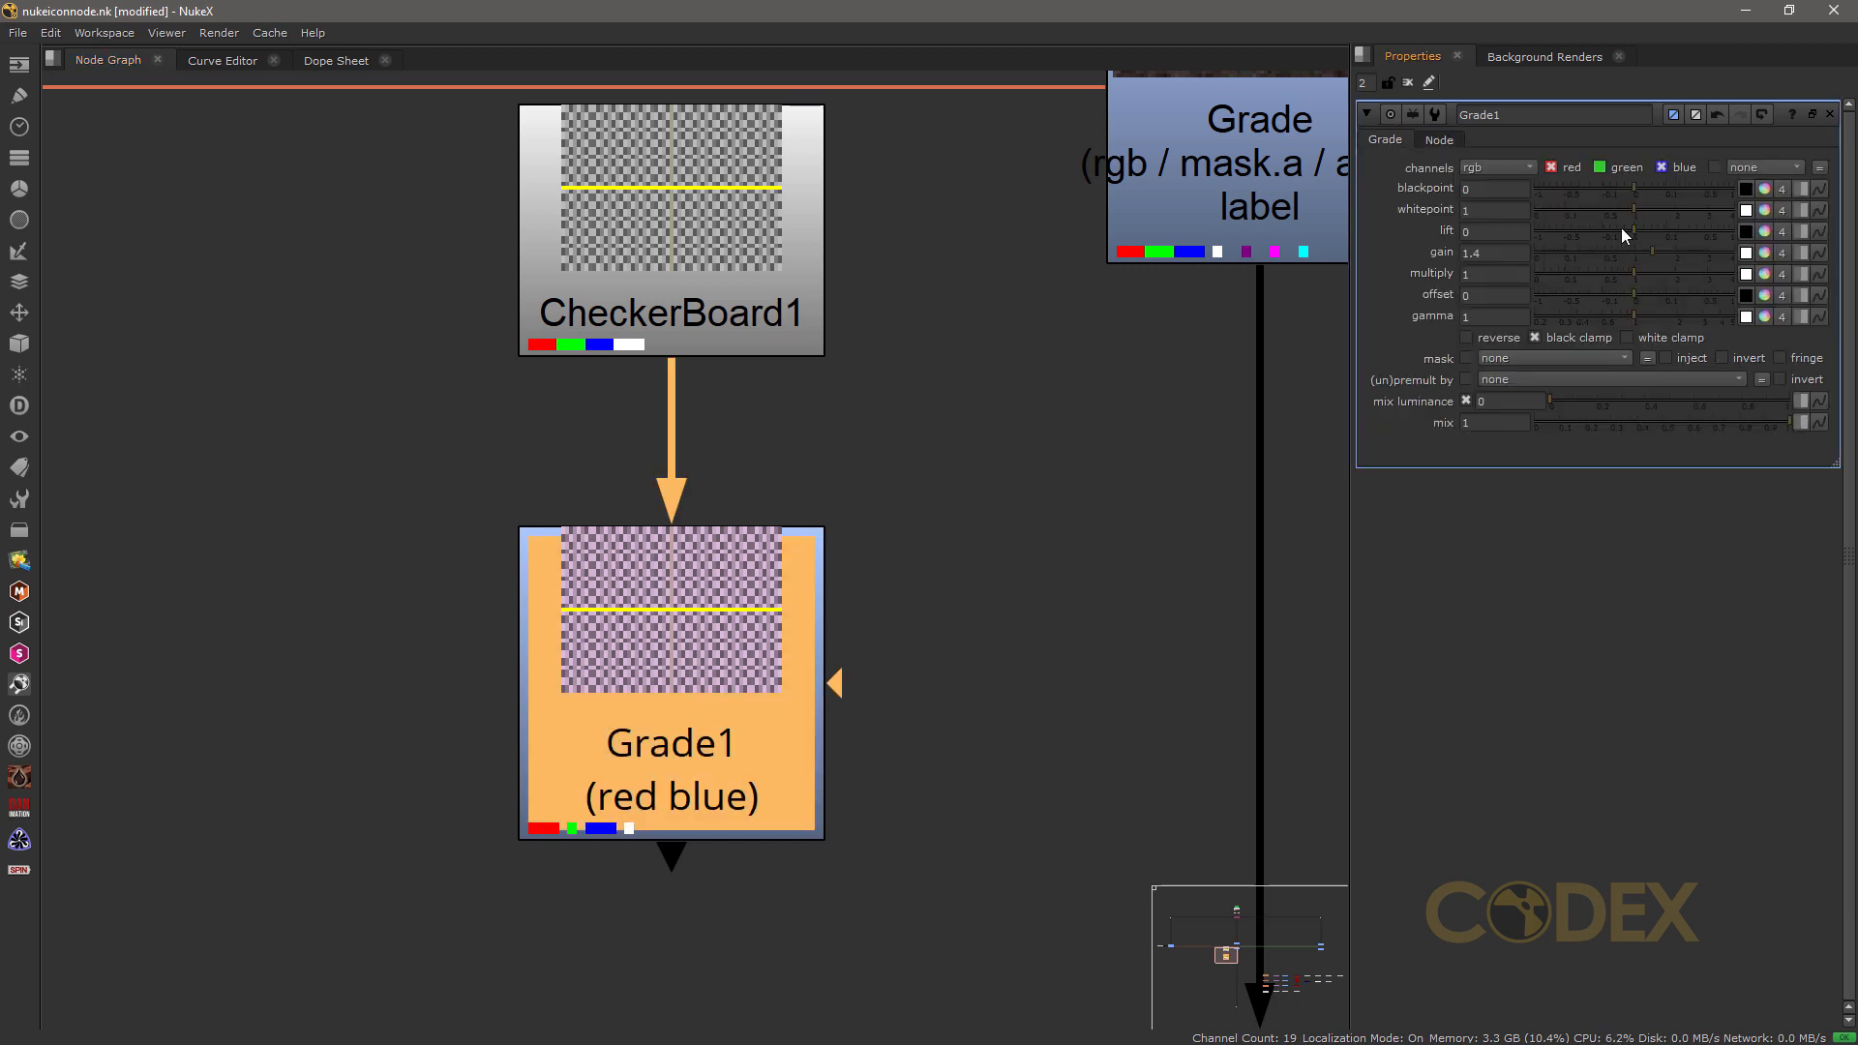
pyautogui.click(1764, 253)
pyautogui.moveTo(1409, 304)
pyautogui.mouseDown()
pyautogui.moveTo(1671, 374)
pyautogui.moveTo(1737, 375)
pyautogui.moveTo(1674, 335)
pyautogui.moveTo(1737, 316)
pyautogui.mouseUp()
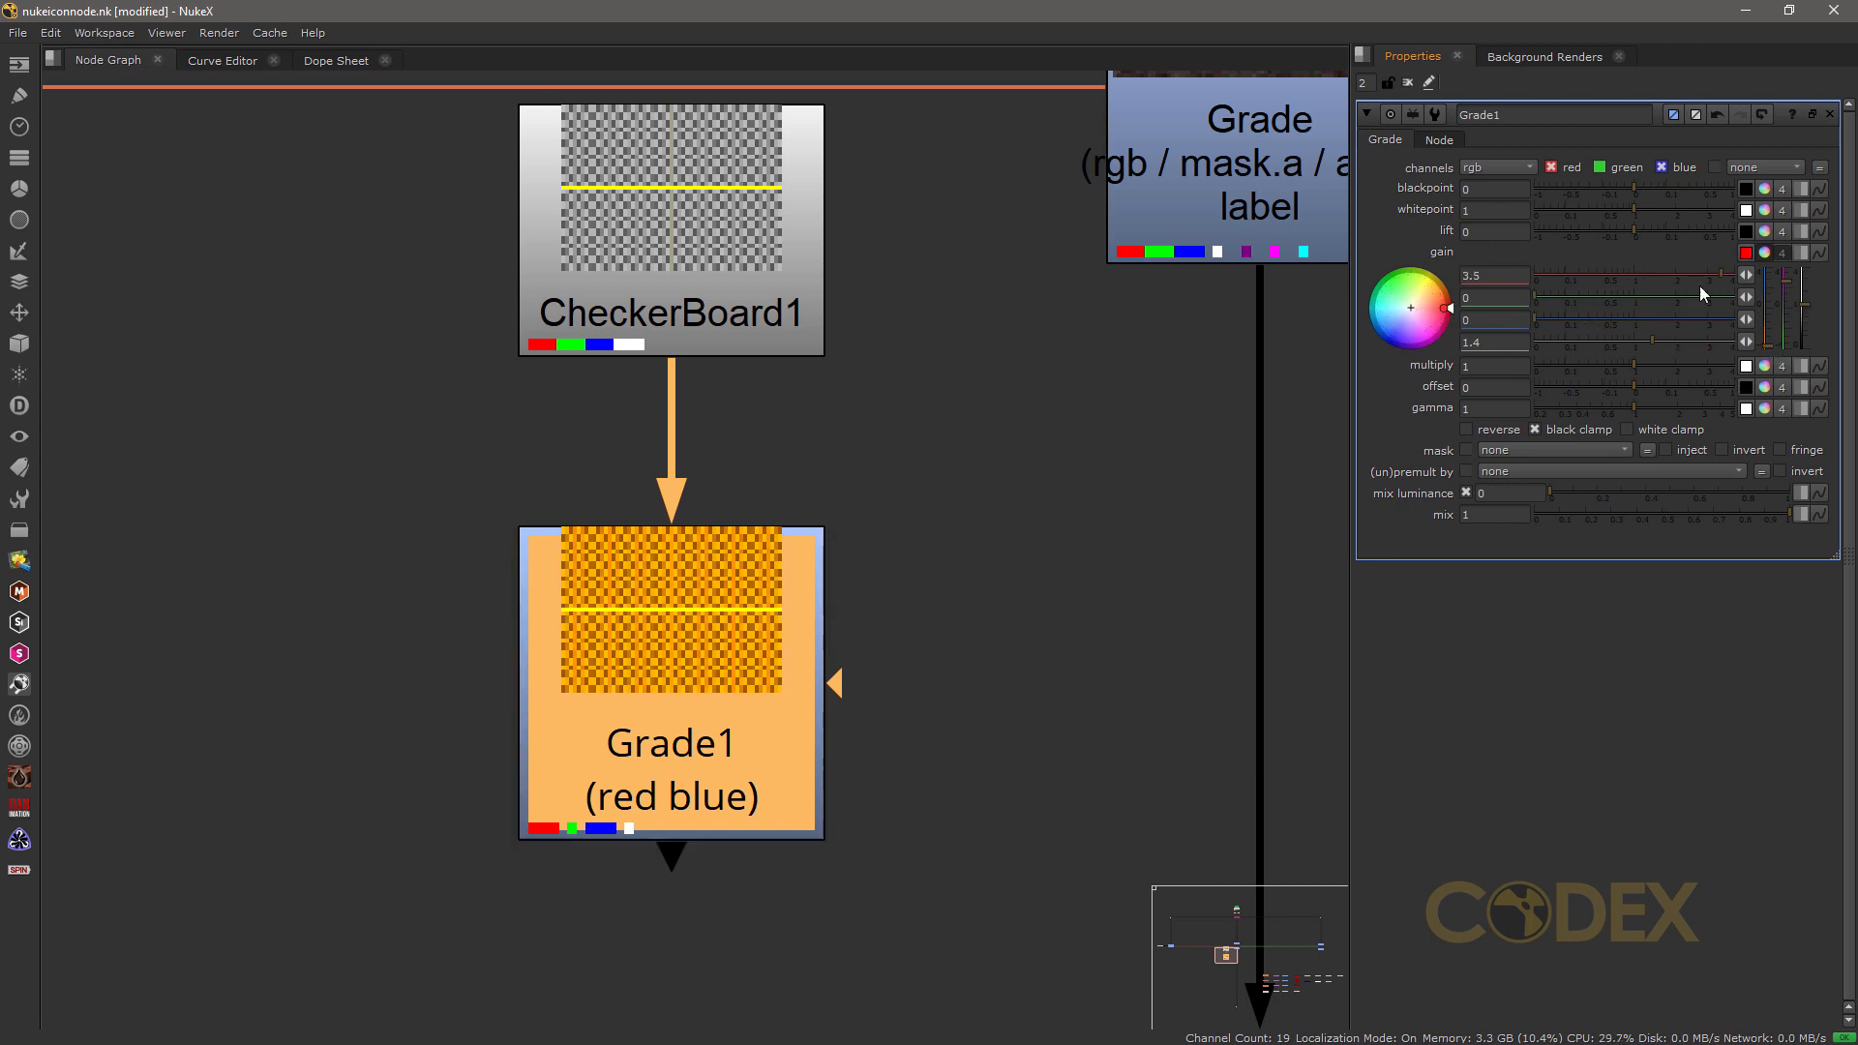
# Step: Turn off Grade1's postage stamp and deselect the node
pyautogui.click(1031, 455)
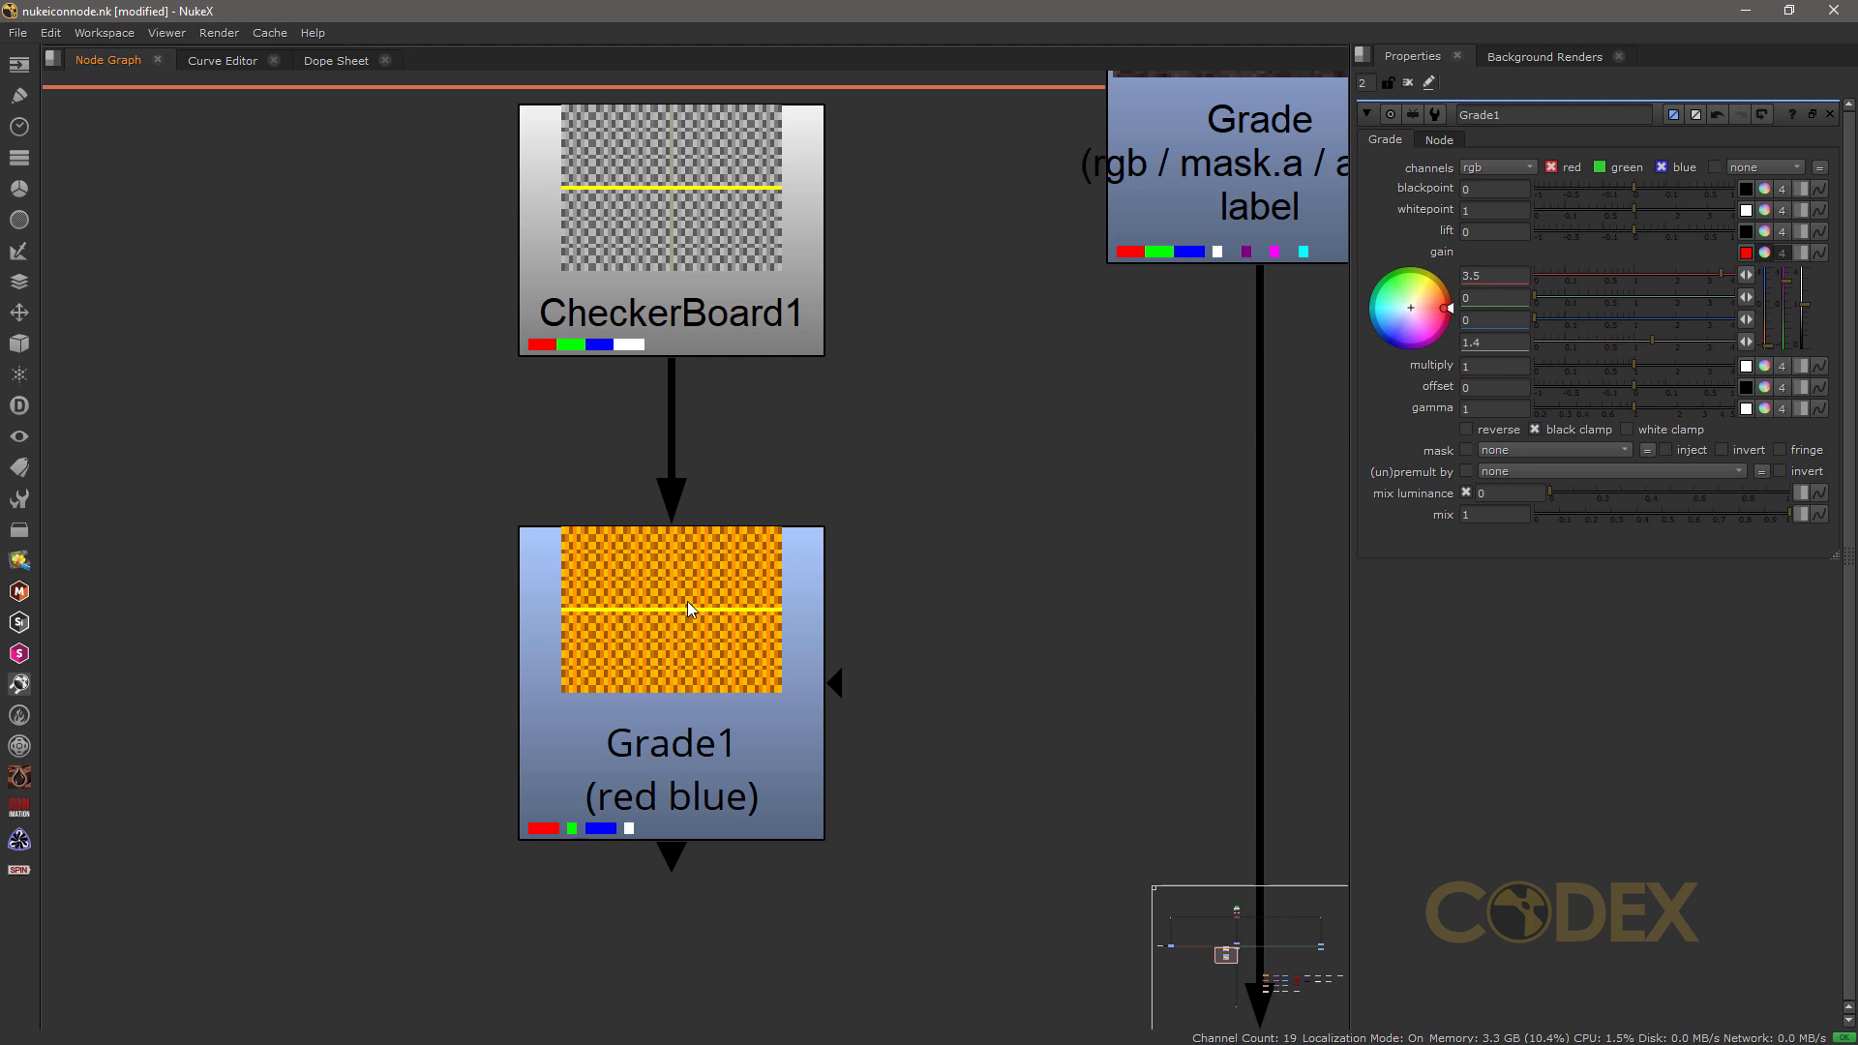
pyautogui.click(705, 658)
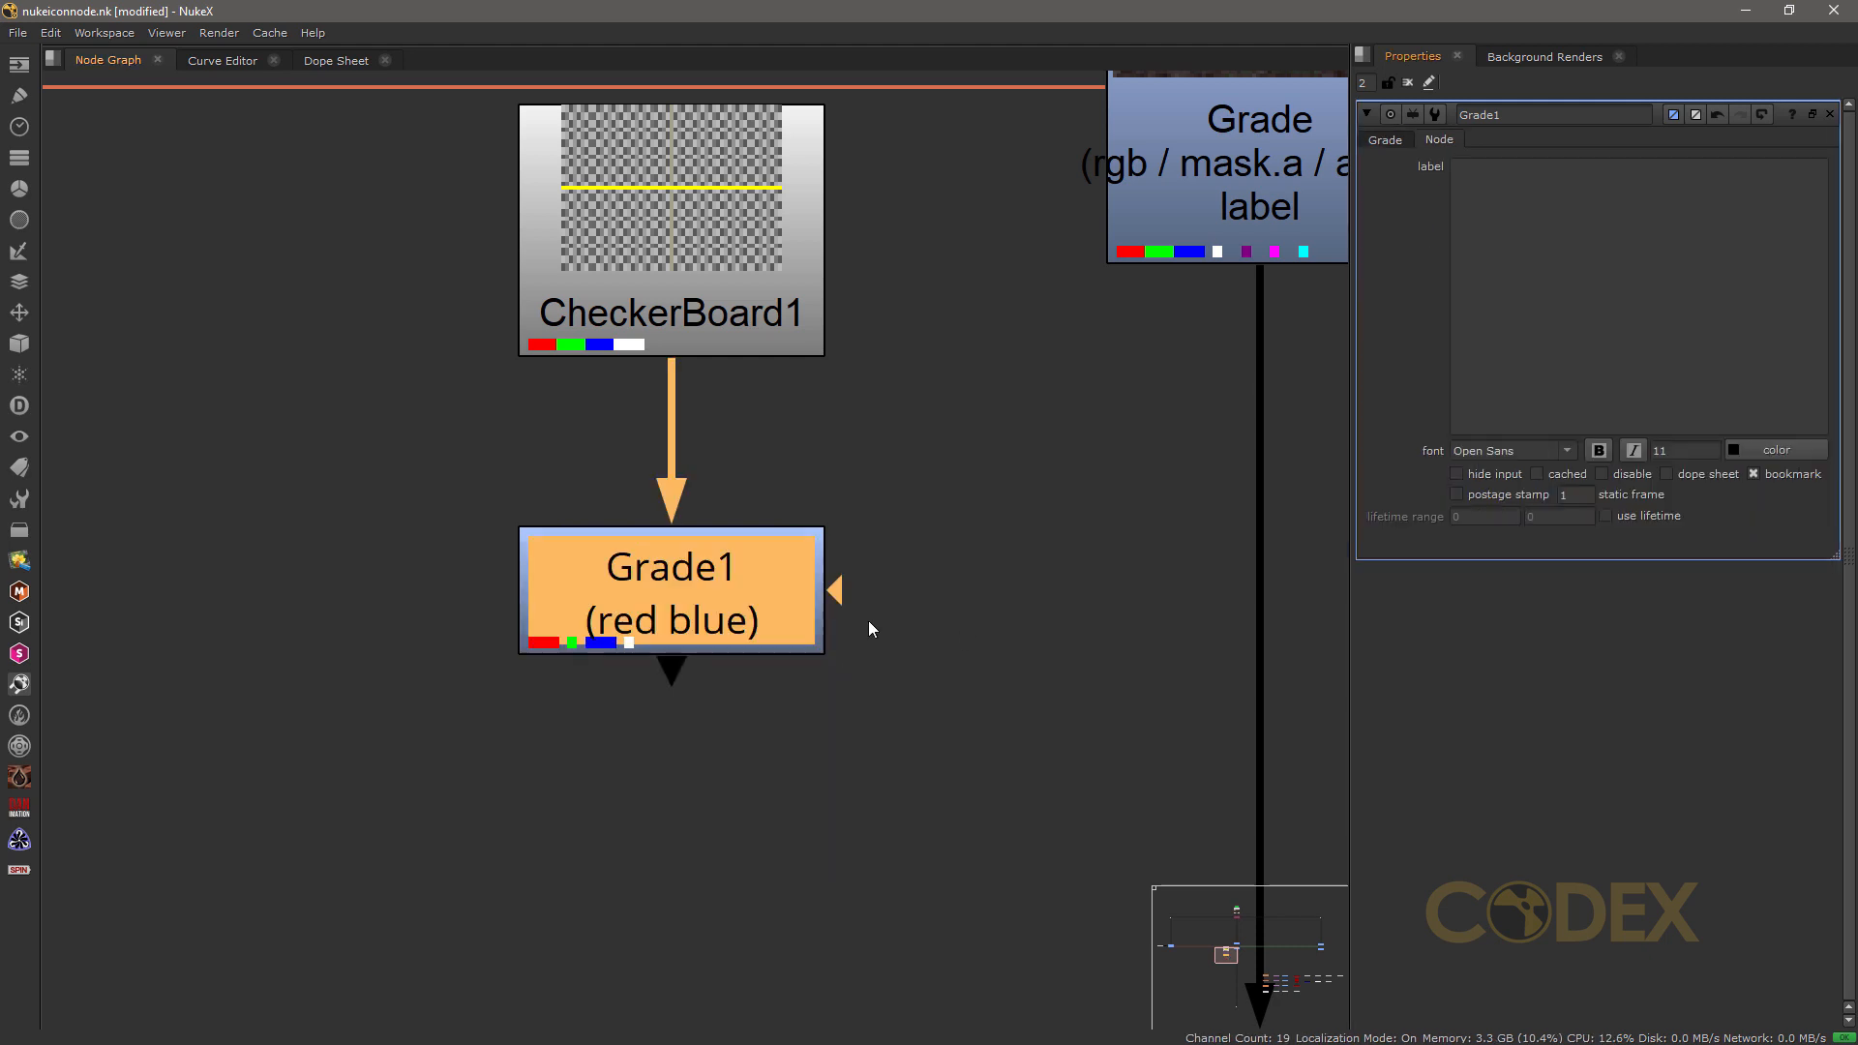
pyautogui.click(903, 609)
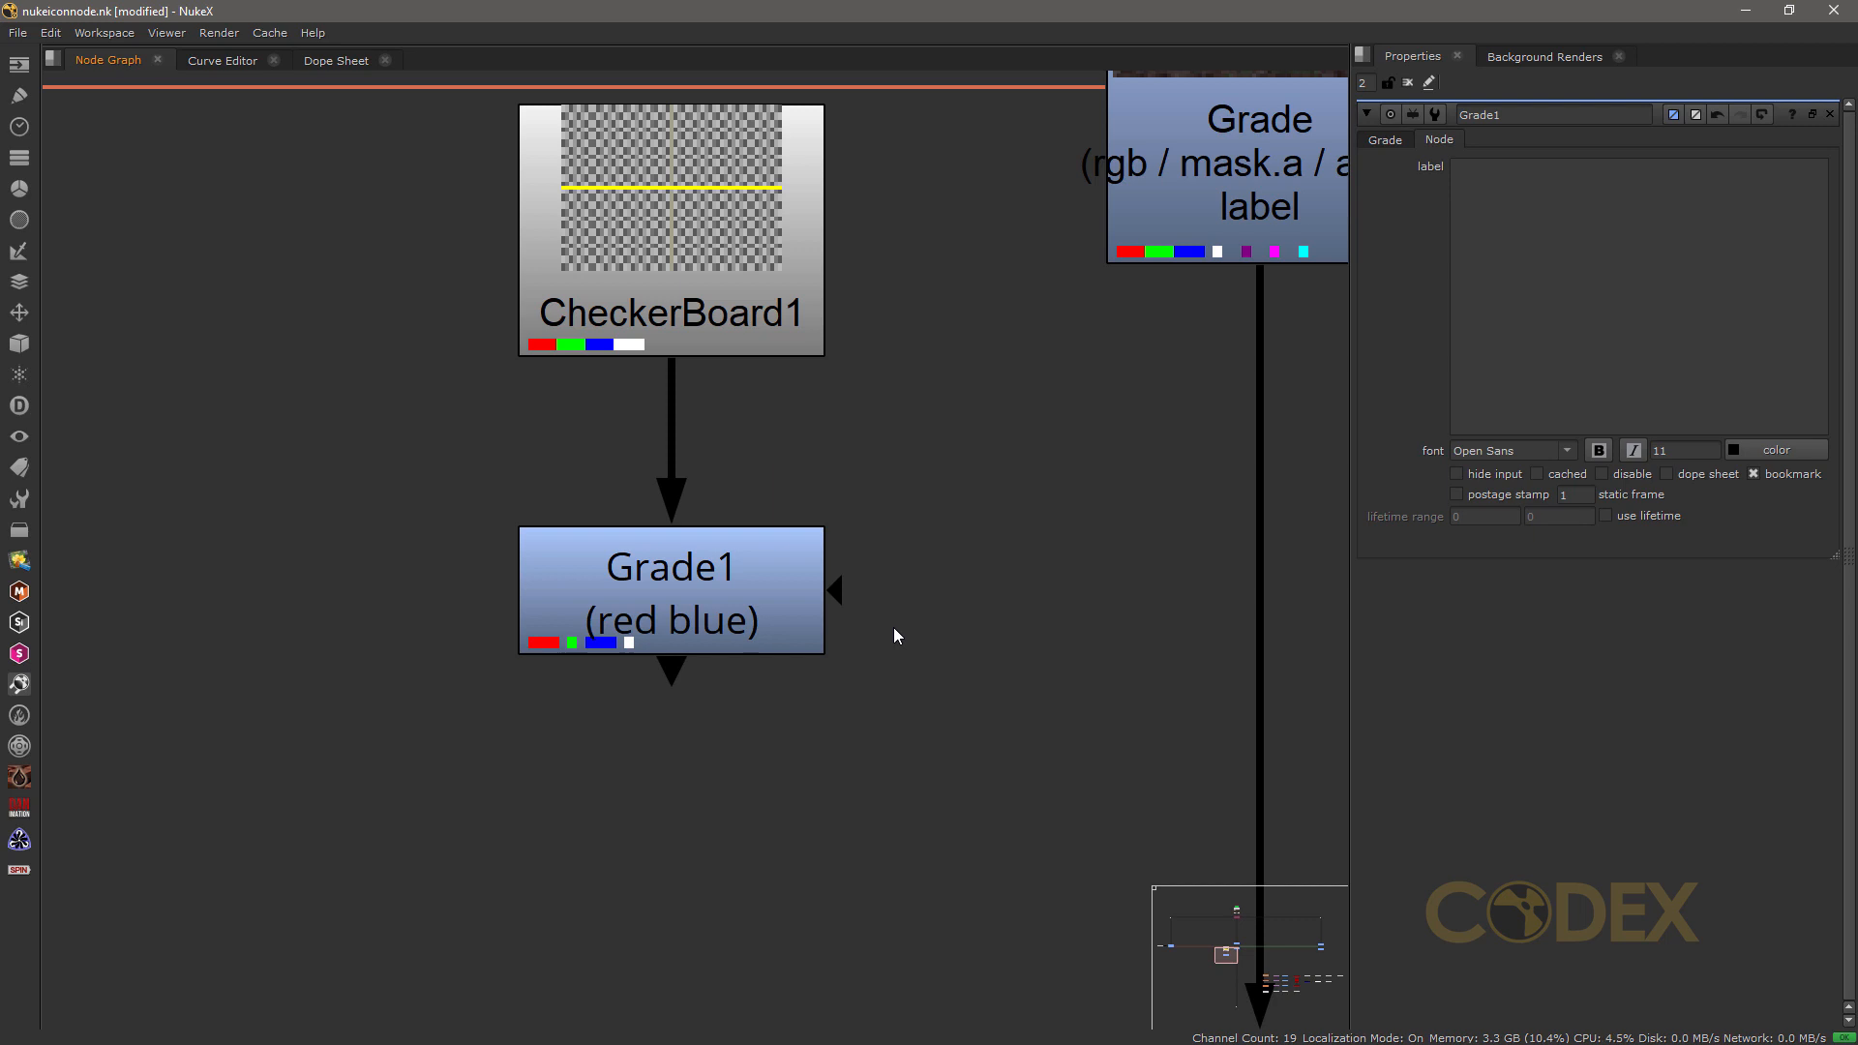
# Step: Delete the CheckerBoard1 and Grade1 nodes together
pyautogui.moveTo(895, 714); pyautogui.dragTo(420, 99)
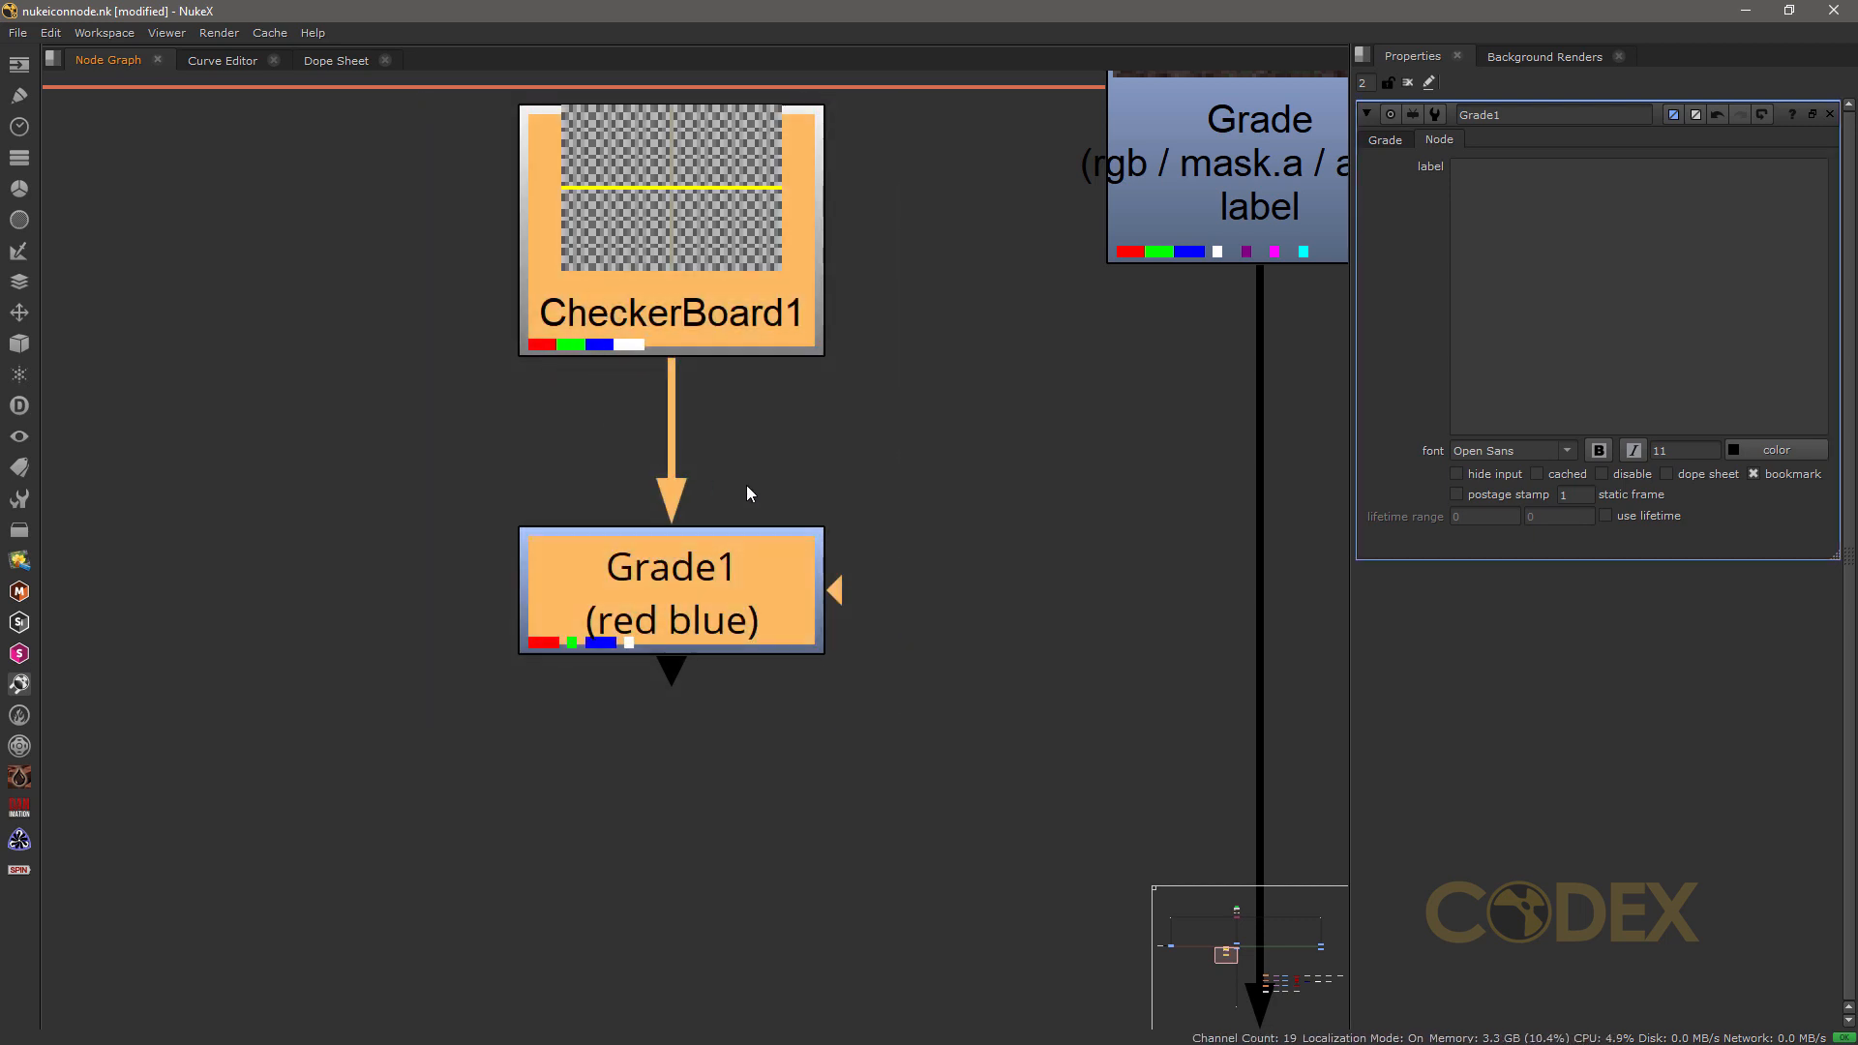
pyautogui.press('Delete')
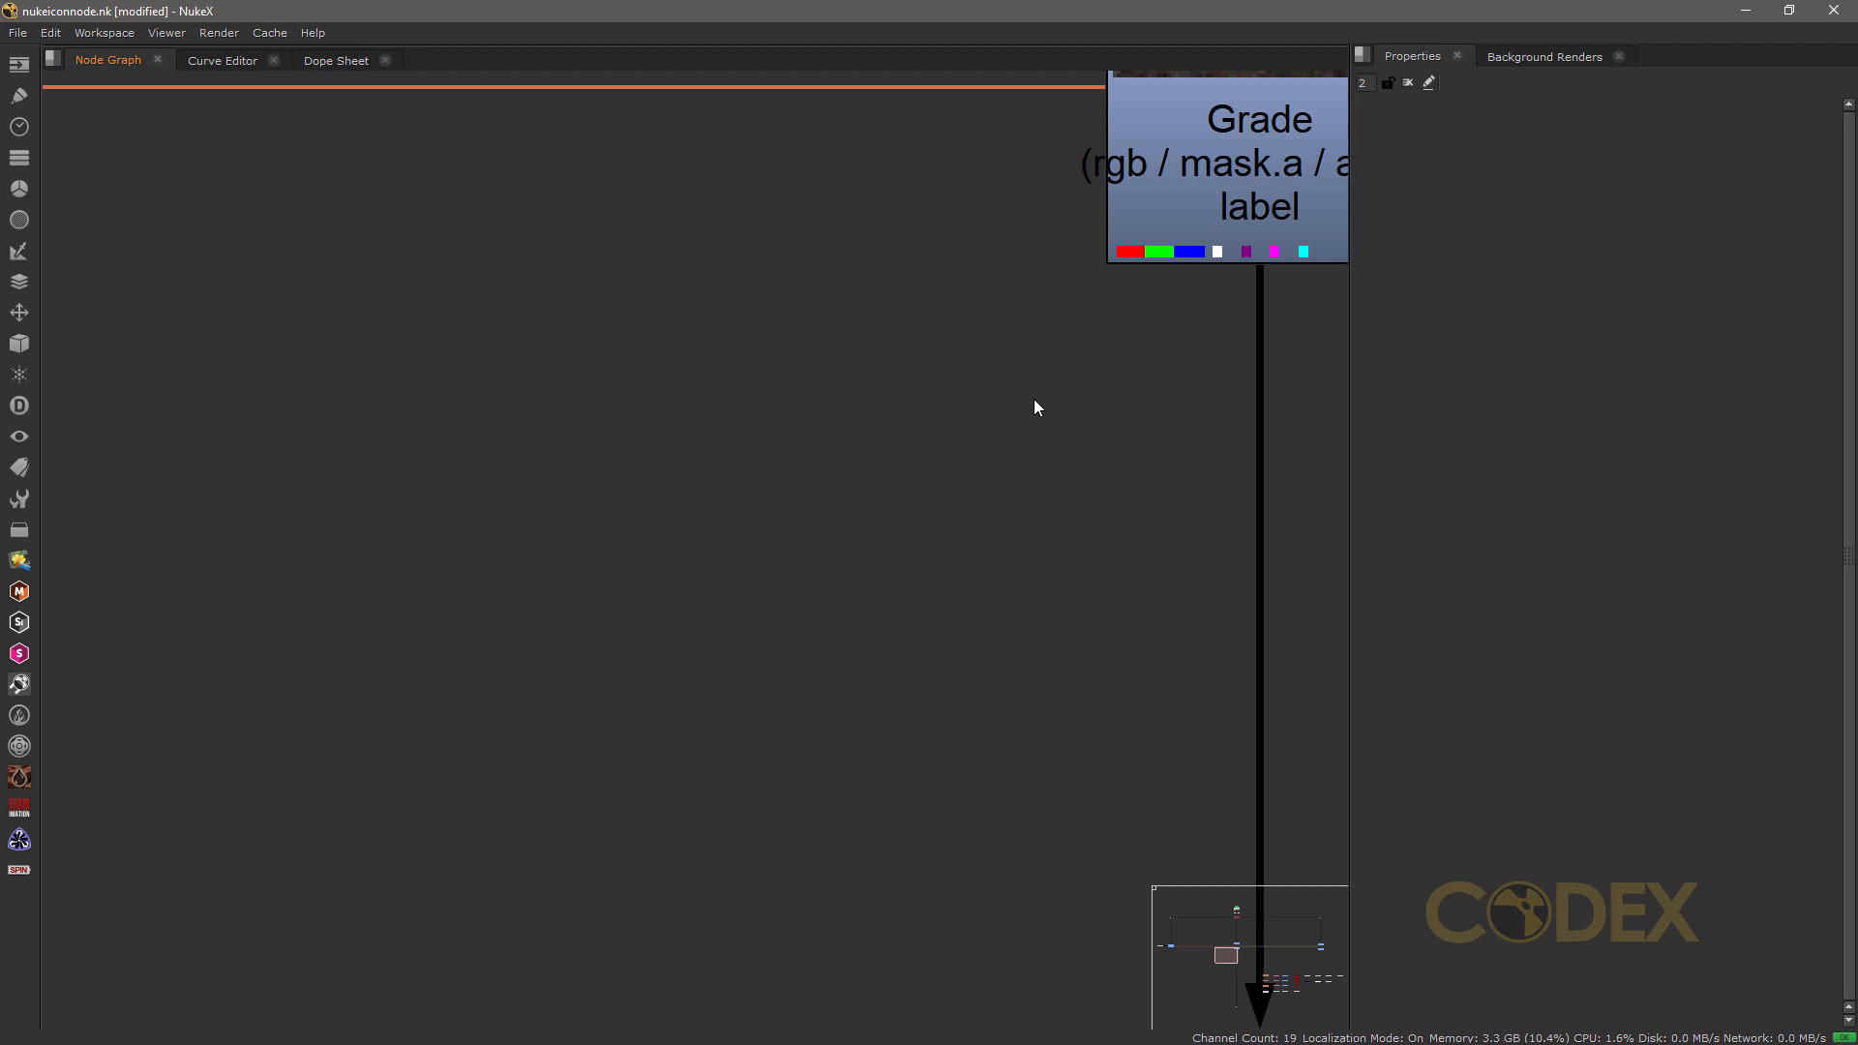
# Step: Open the properties of the Grade node labelled "label" and leave the node deselected
pyautogui.moveTo(1038, 387); pyautogui.dragTo(435, 905, button='middle')
pyautogui.scroll(1, 564, 693)
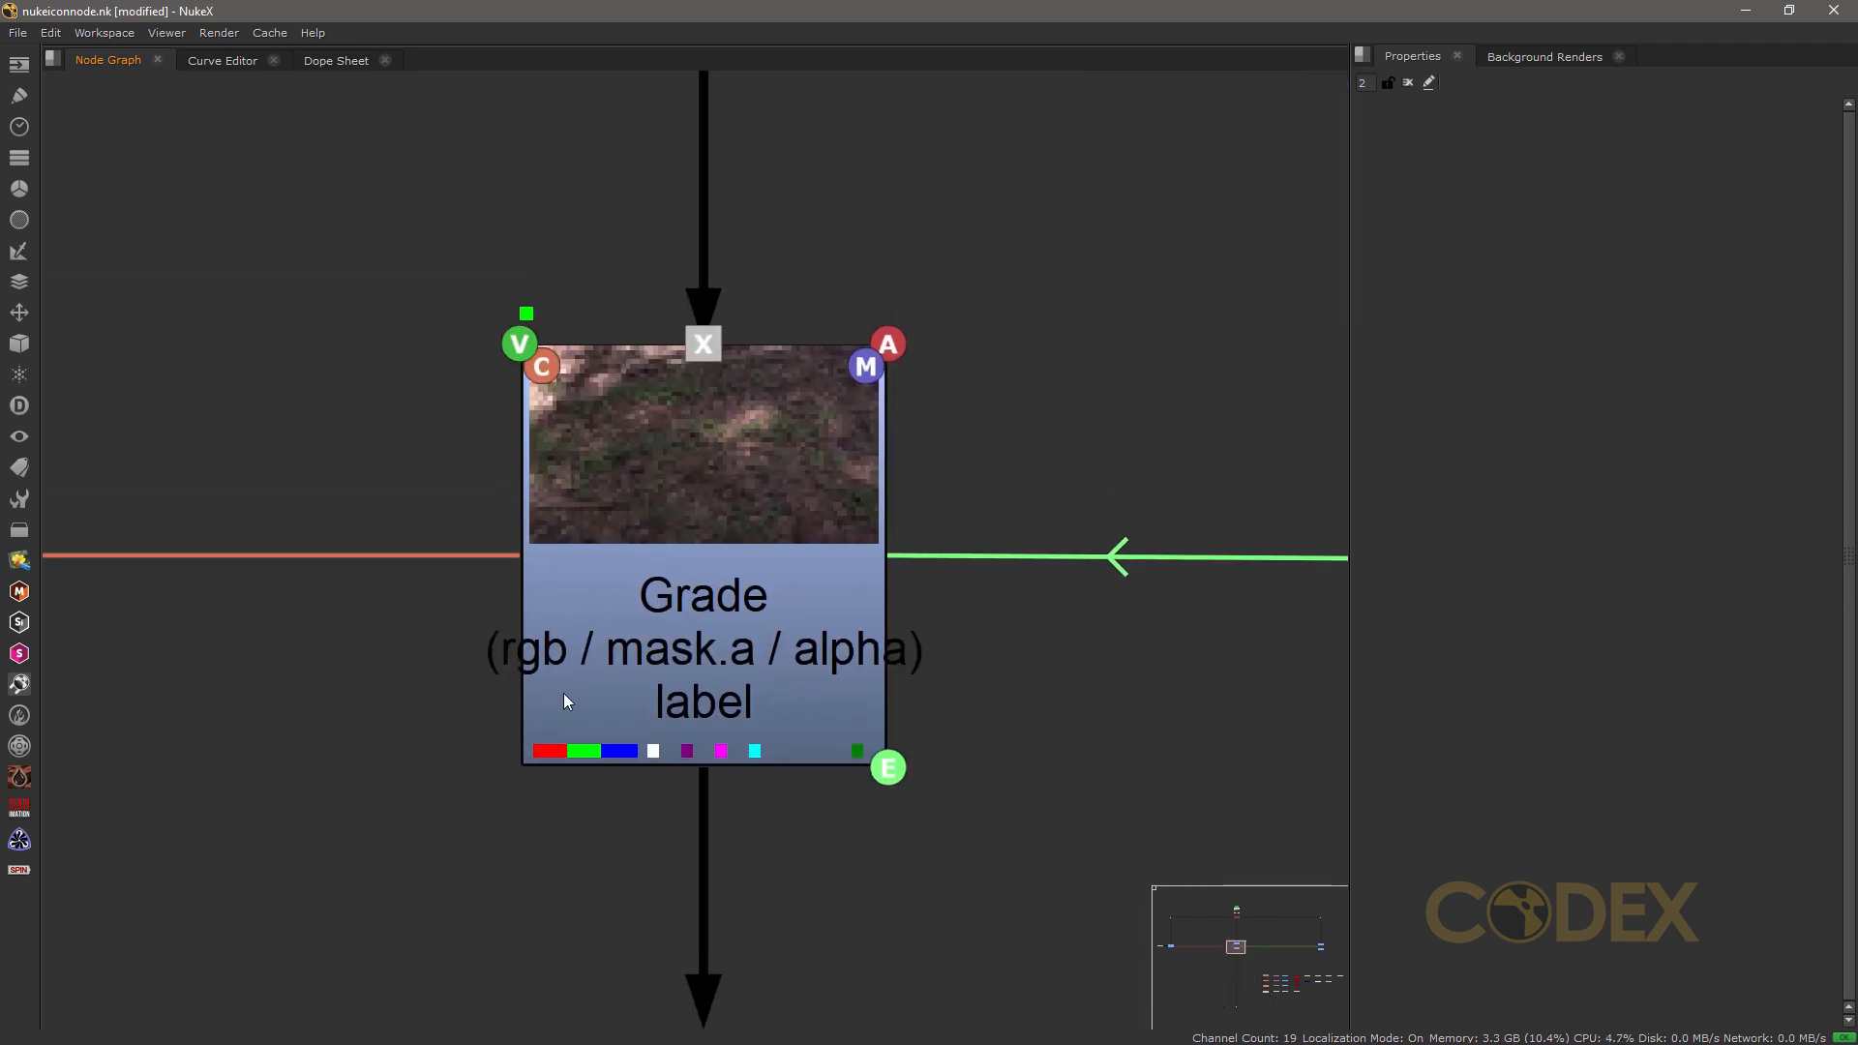
pyautogui.doubleClick(718, 525)
pyautogui.click(1075, 781)
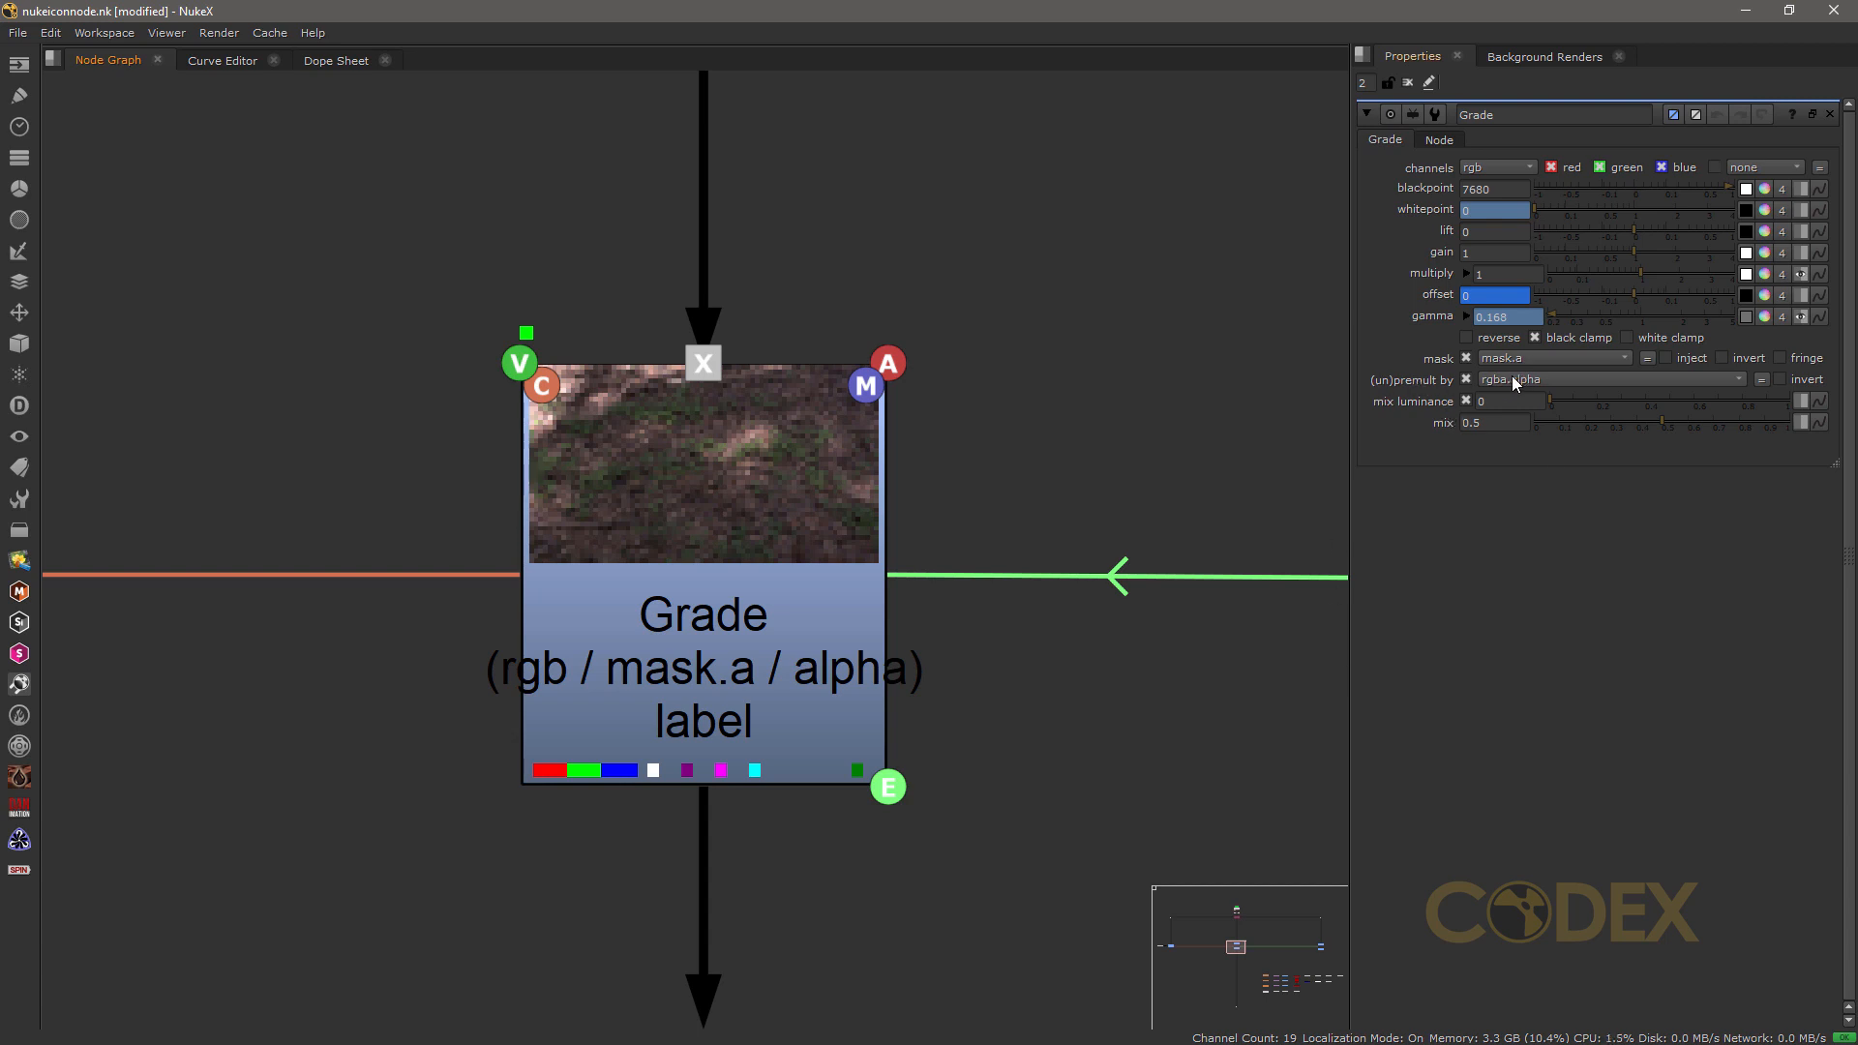
# Step: Toggle the Grade node's (un)premult by rgba.alpha option off and on twice, leaving it enabled
pyautogui.click(1466, 379)
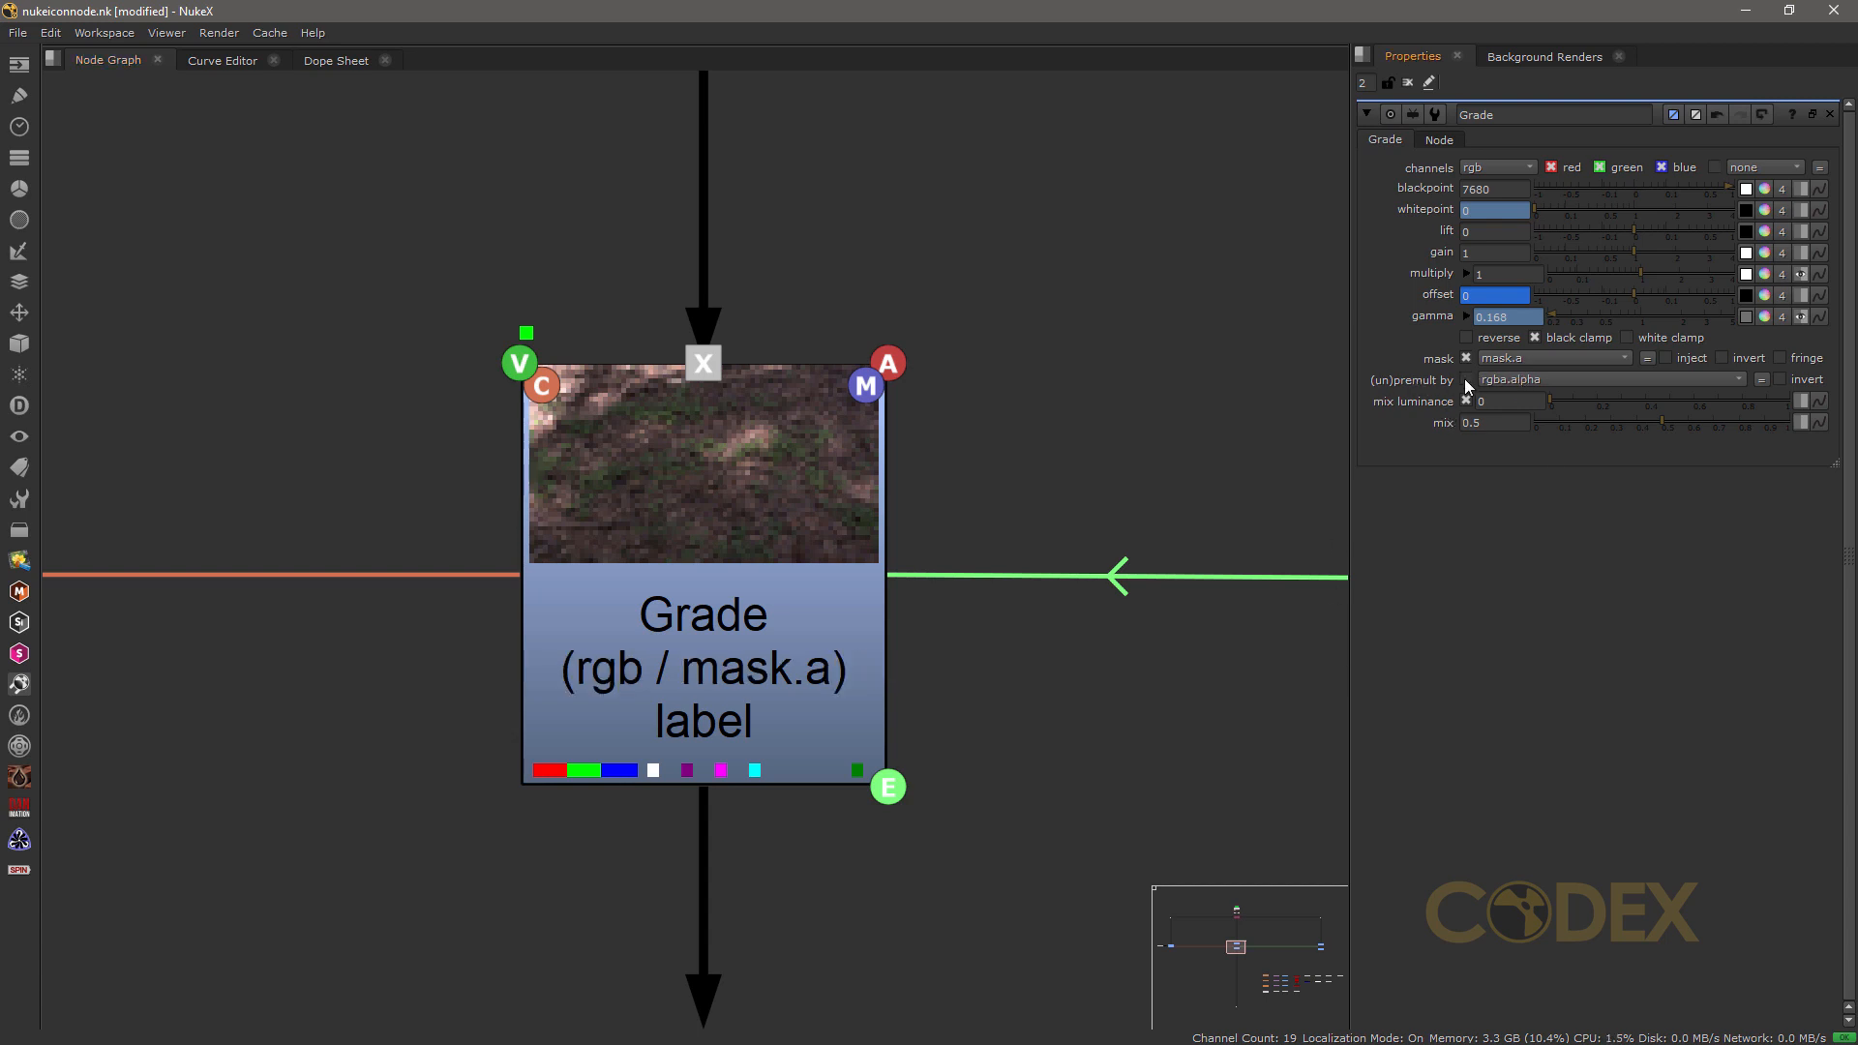
pyautogui.click(1467, 379)
pyautogui.click(1466, 380)
pyautogui.click(1466, 380)
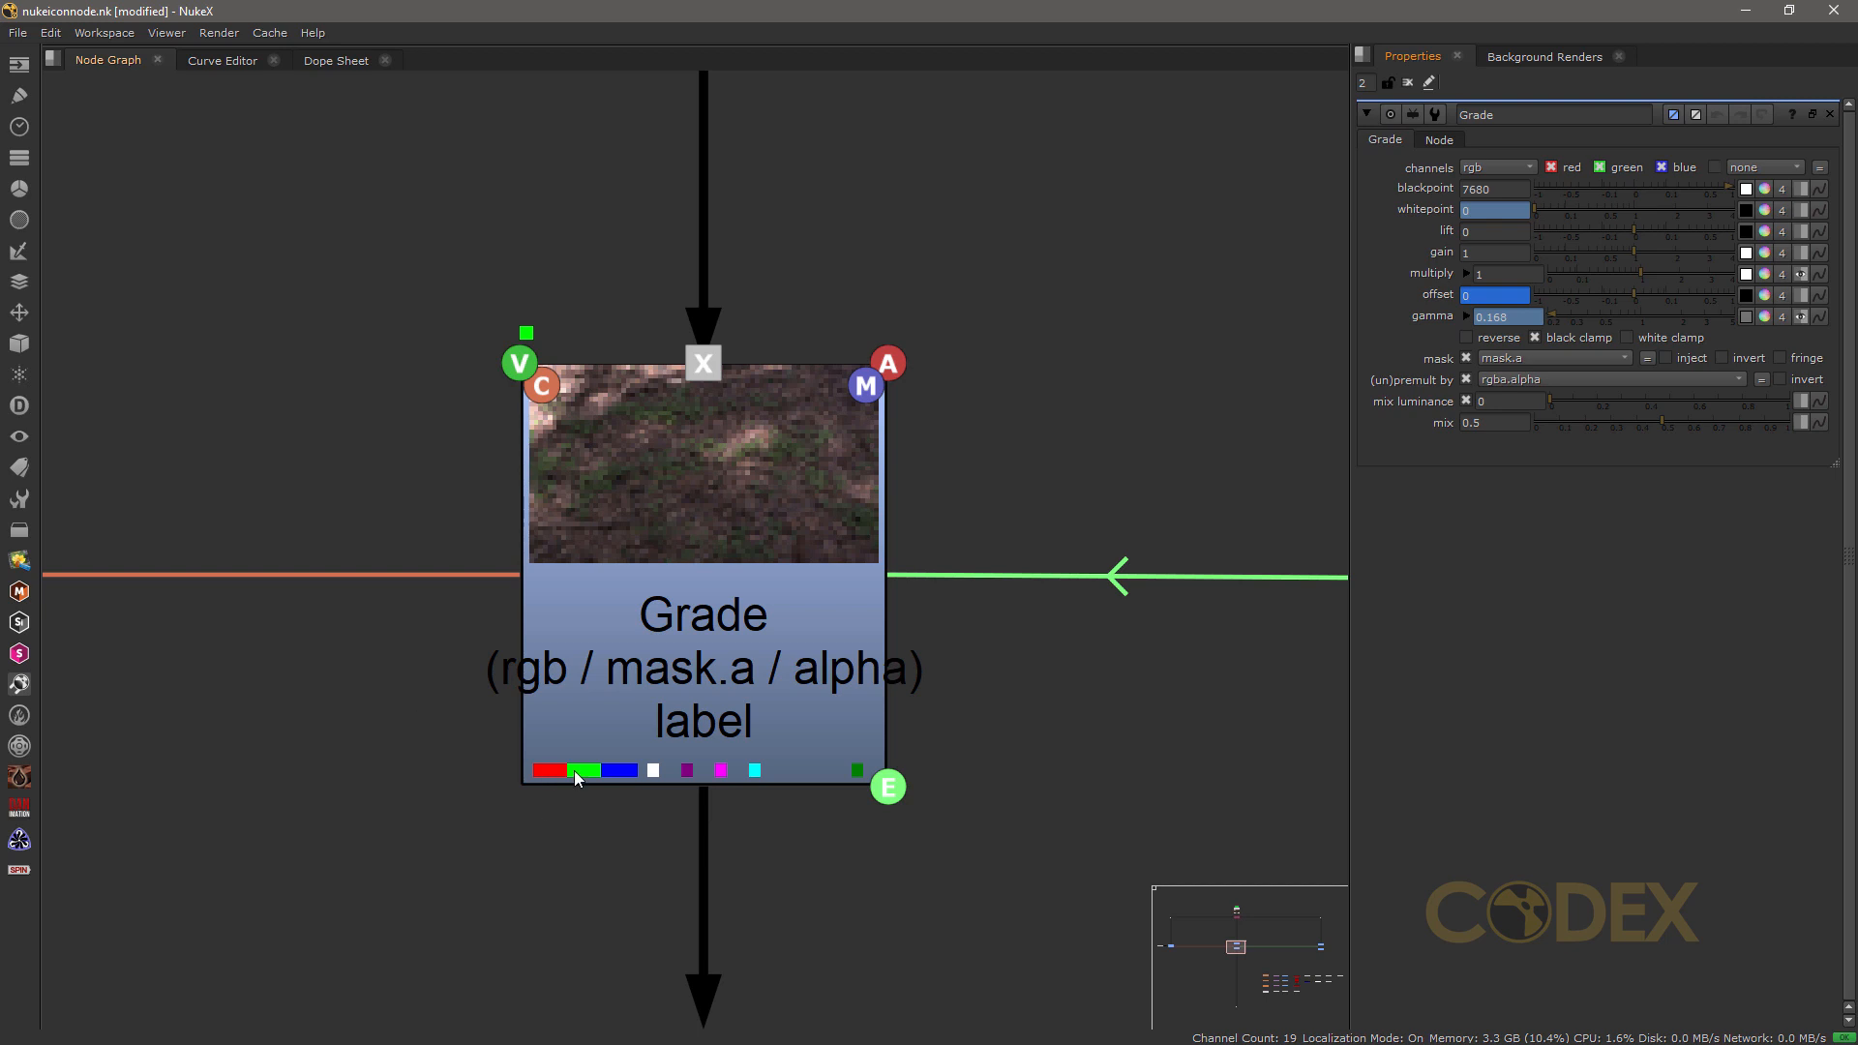
# Step: Examine the channel indicators and the E badge along the Grade node's lower edge
pyautogui.scroll(3, 759, 780)
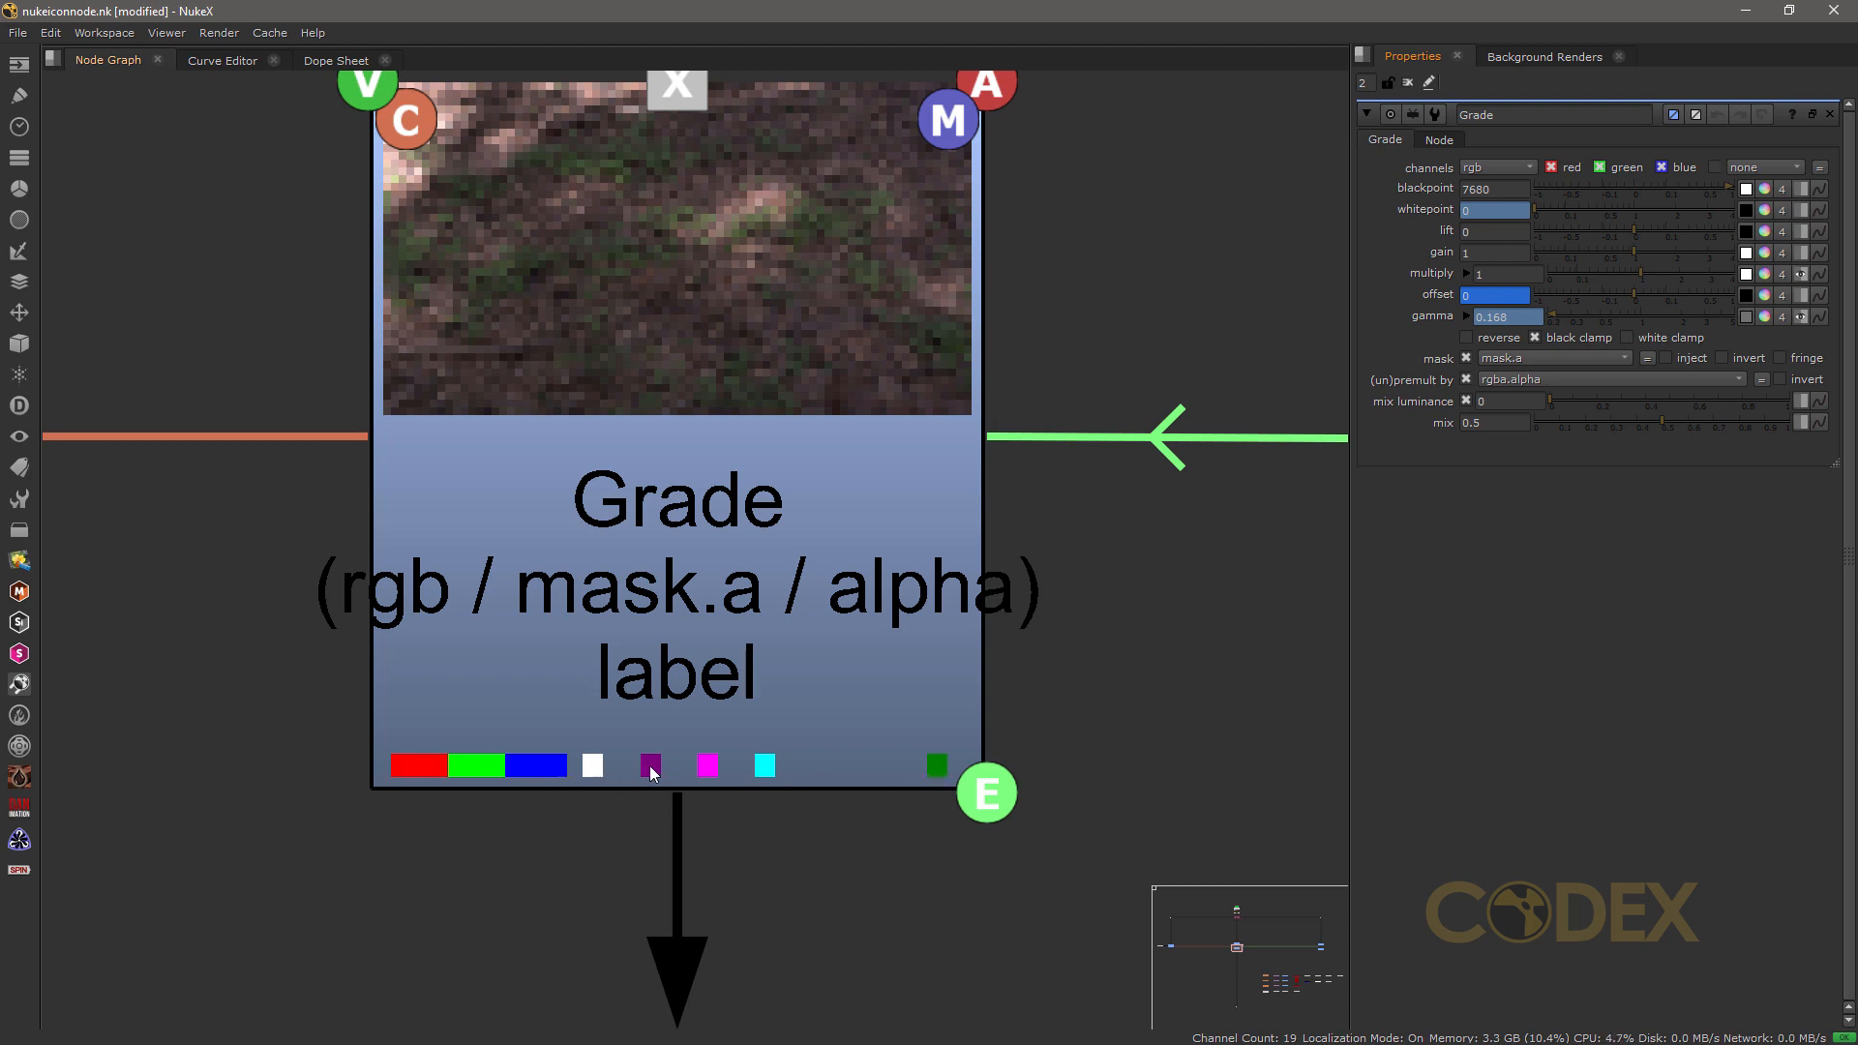
pyautogui.scroll(-3, 660, 765)
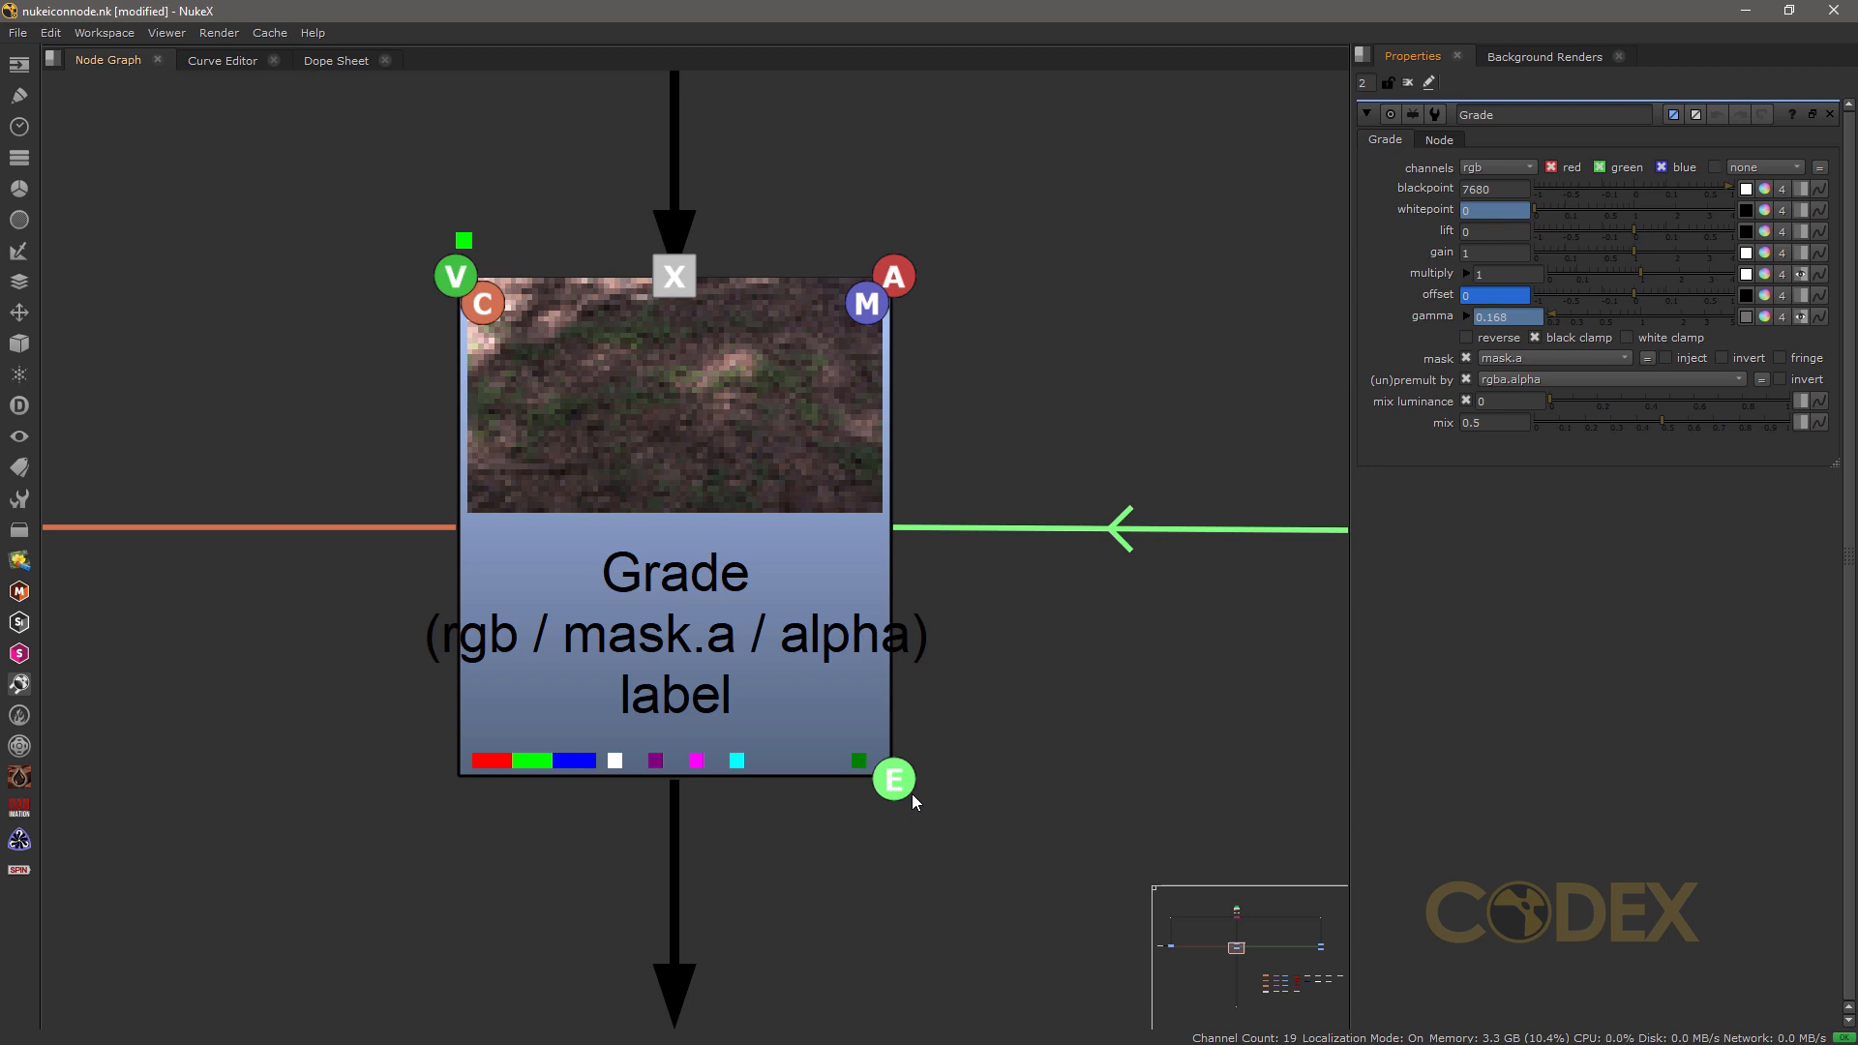
pyautogui.moveTo(1020, 711); pyautogui.dragTo(707, 712, button='middle')
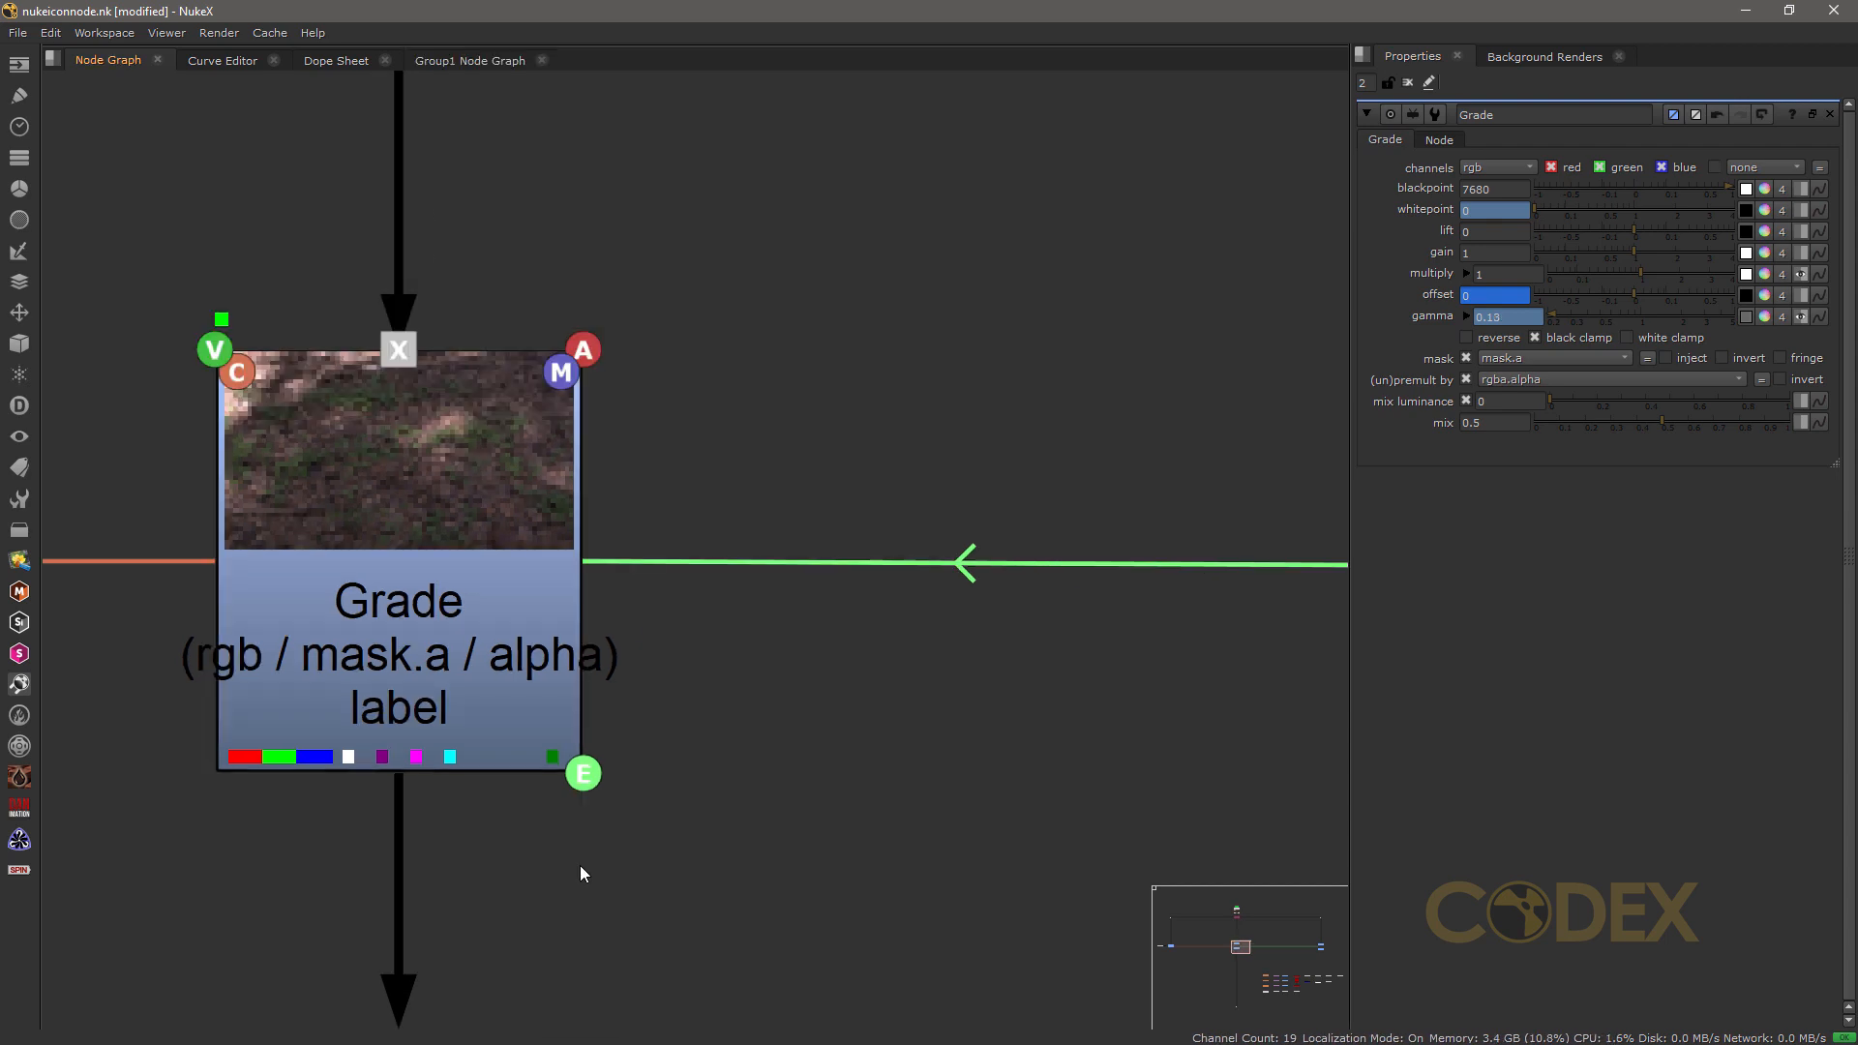
# Step: Toggle the expression and clone link arrows in the node graph off and on several times, leaving them shown
pyautogui.hotkey('alt', 'e')
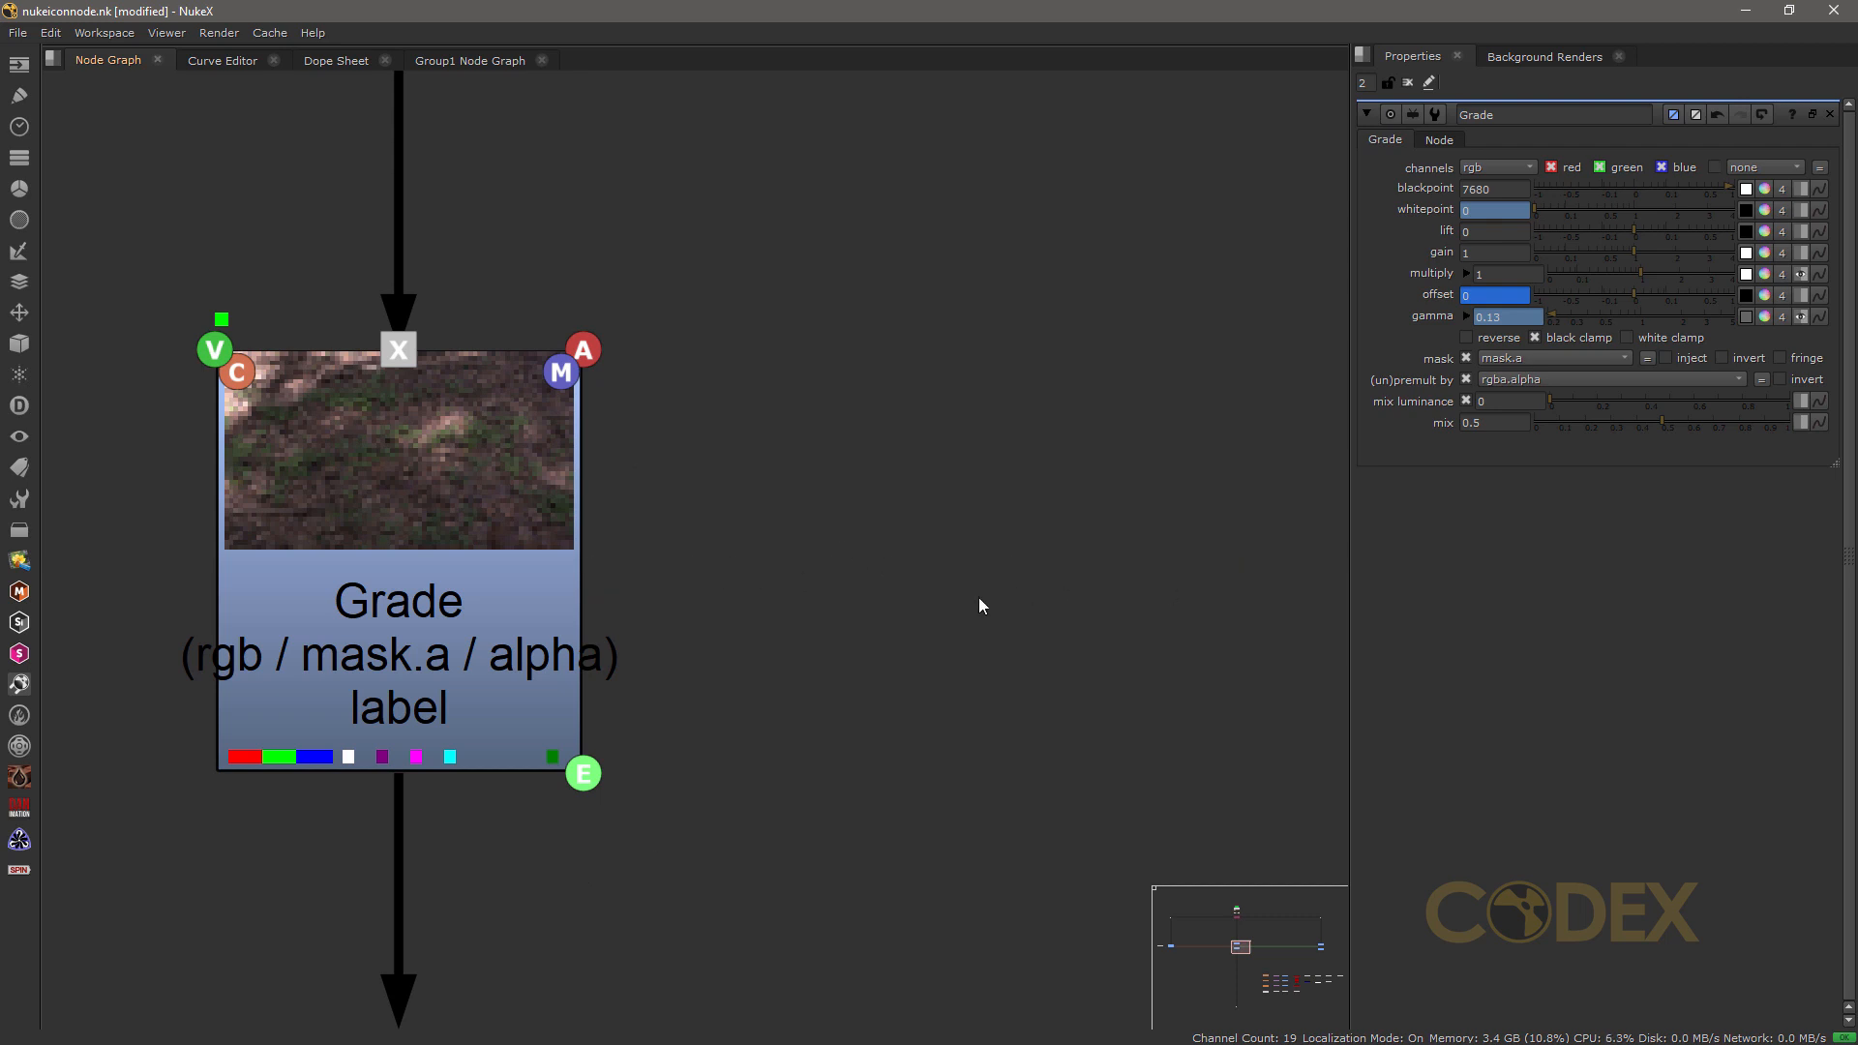
pyautogui.hotkey('alt', 'e')
pyautogui.hotkey('alt', 'e')
pyautogui.hotkey('alt', 'e')
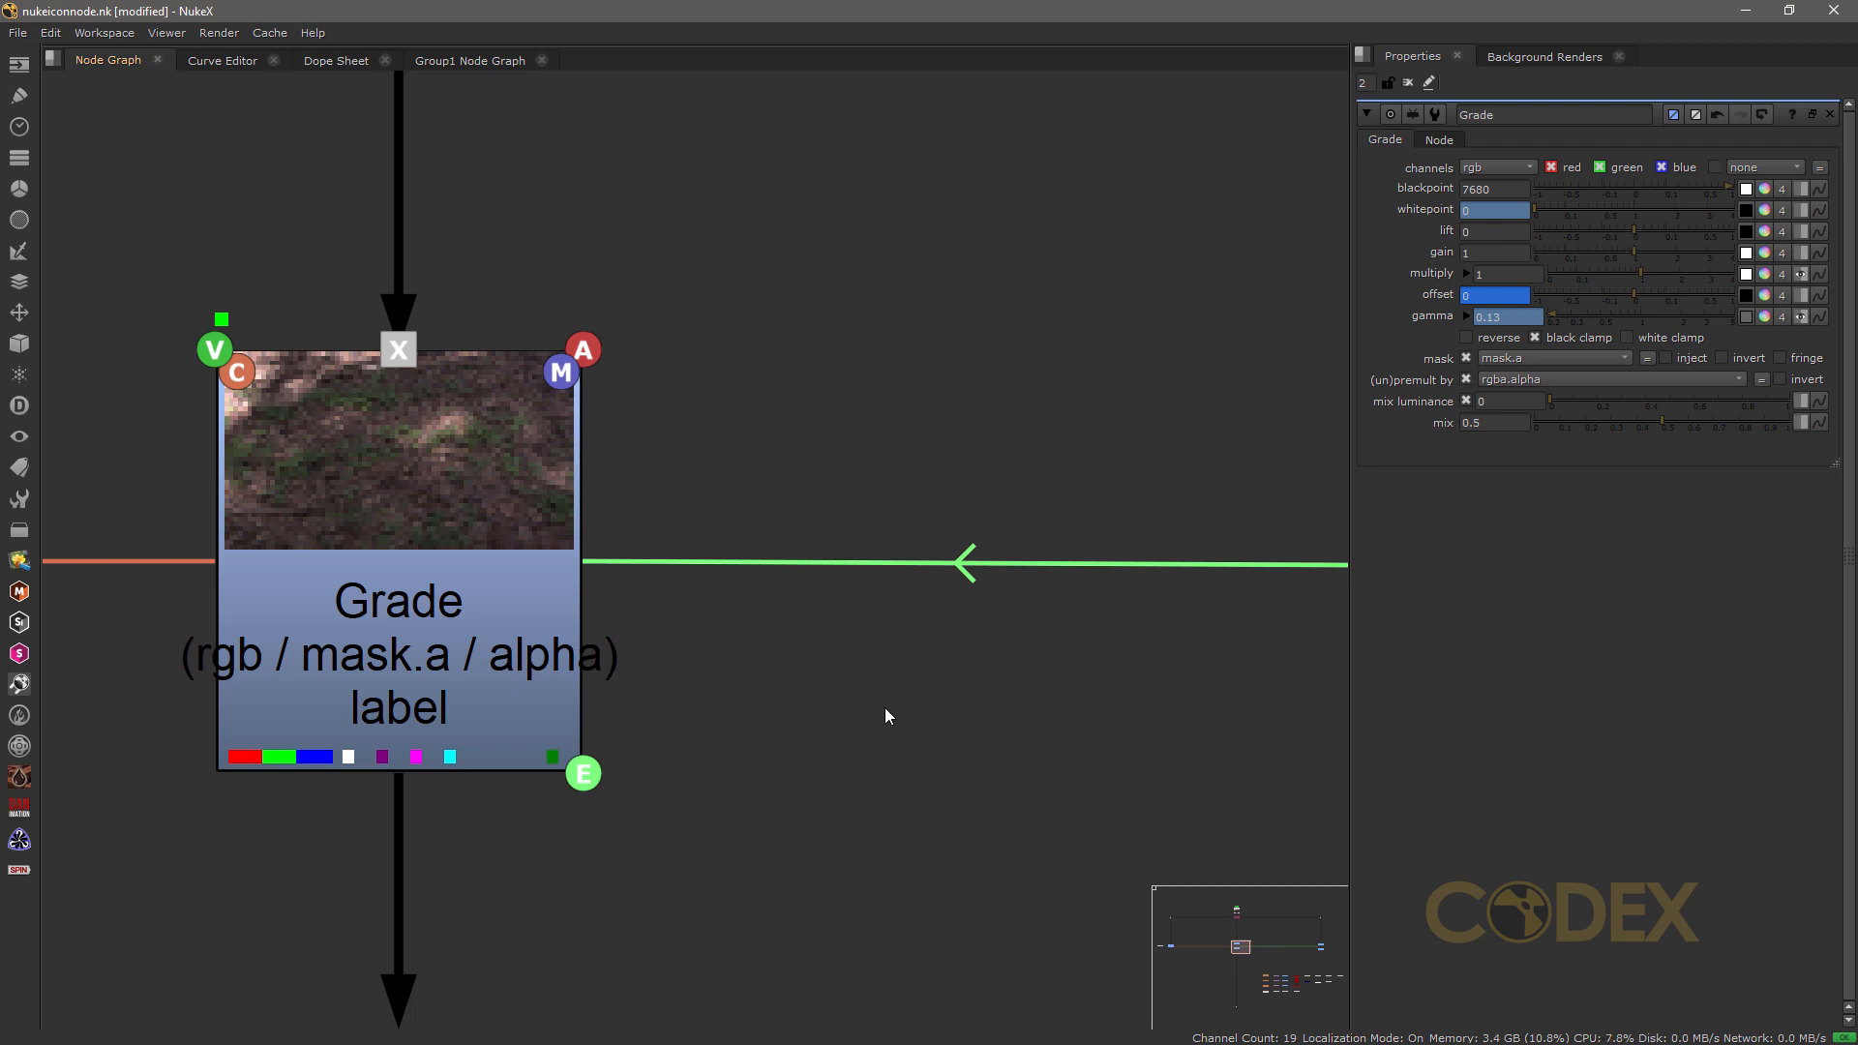
pyautogui.hotkey('alt', 'e')
pyautogui.hotkey('alt', 'e')
pyautogui.hotkey('alt', 'e')
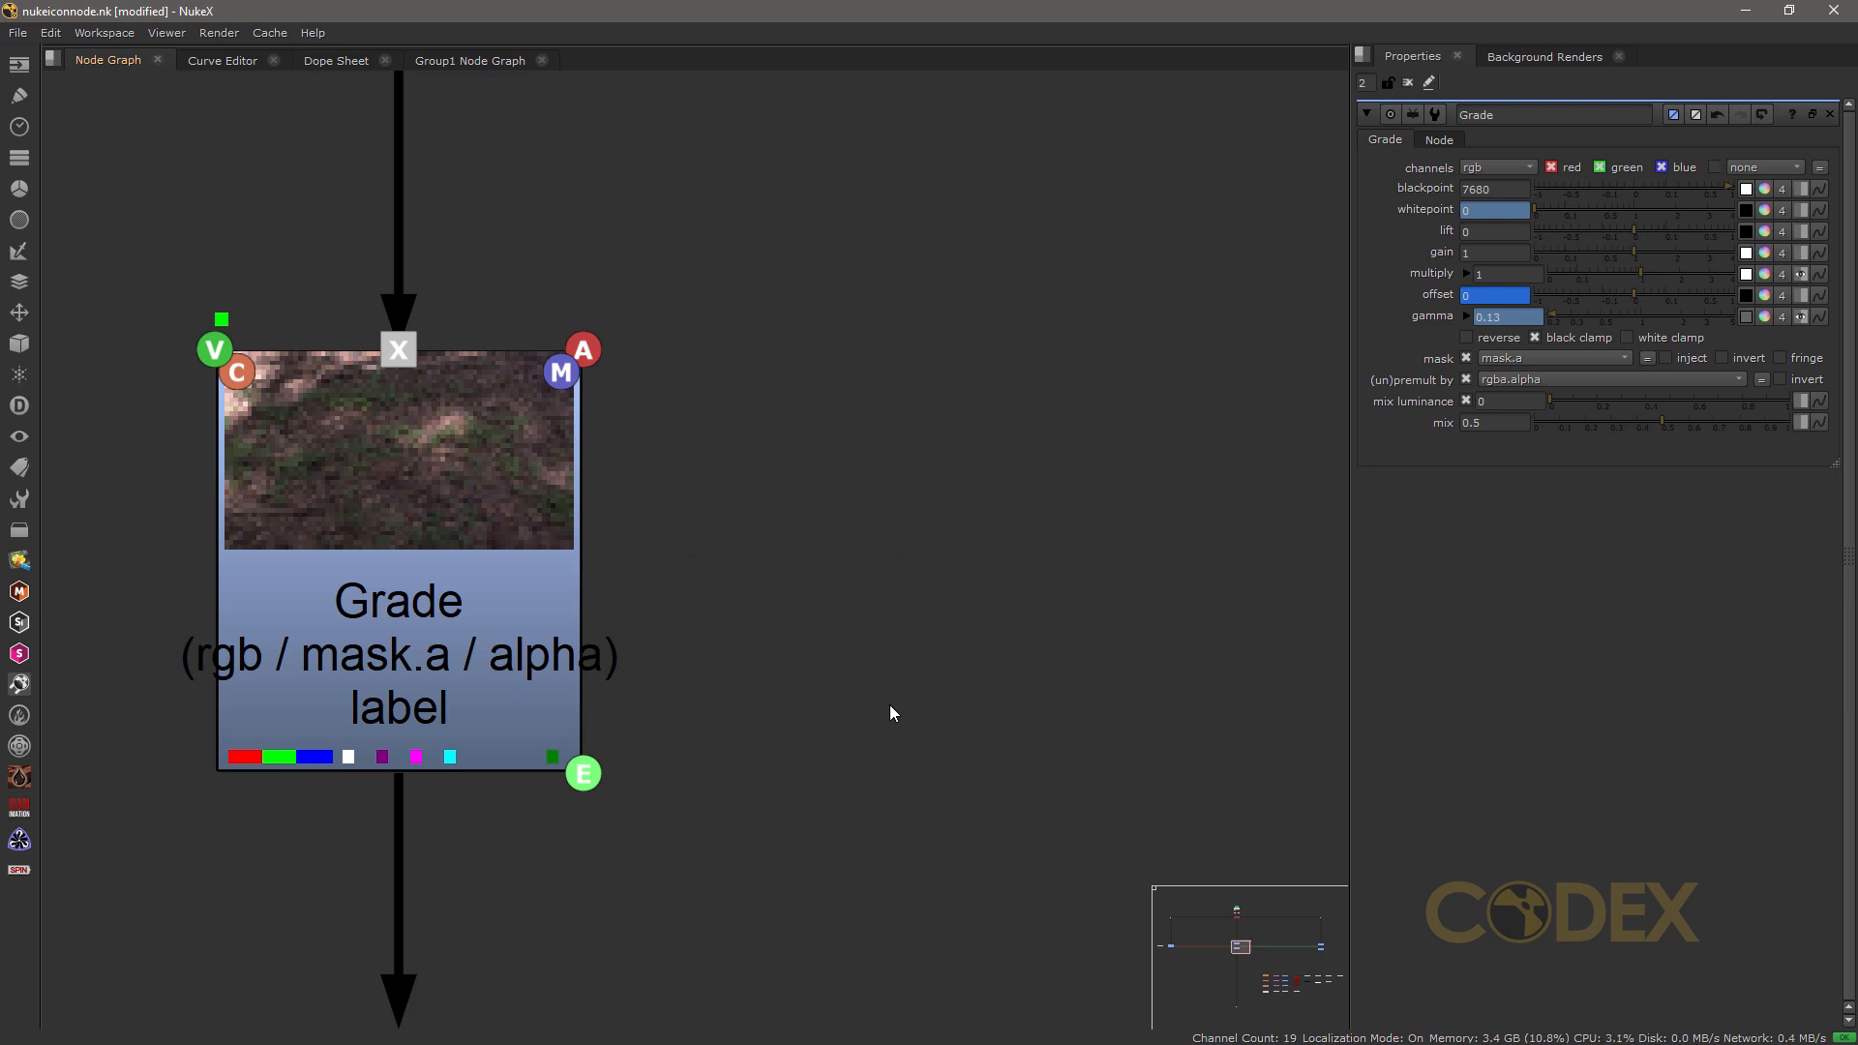
pyautogui.hotkey('alt', 'e')
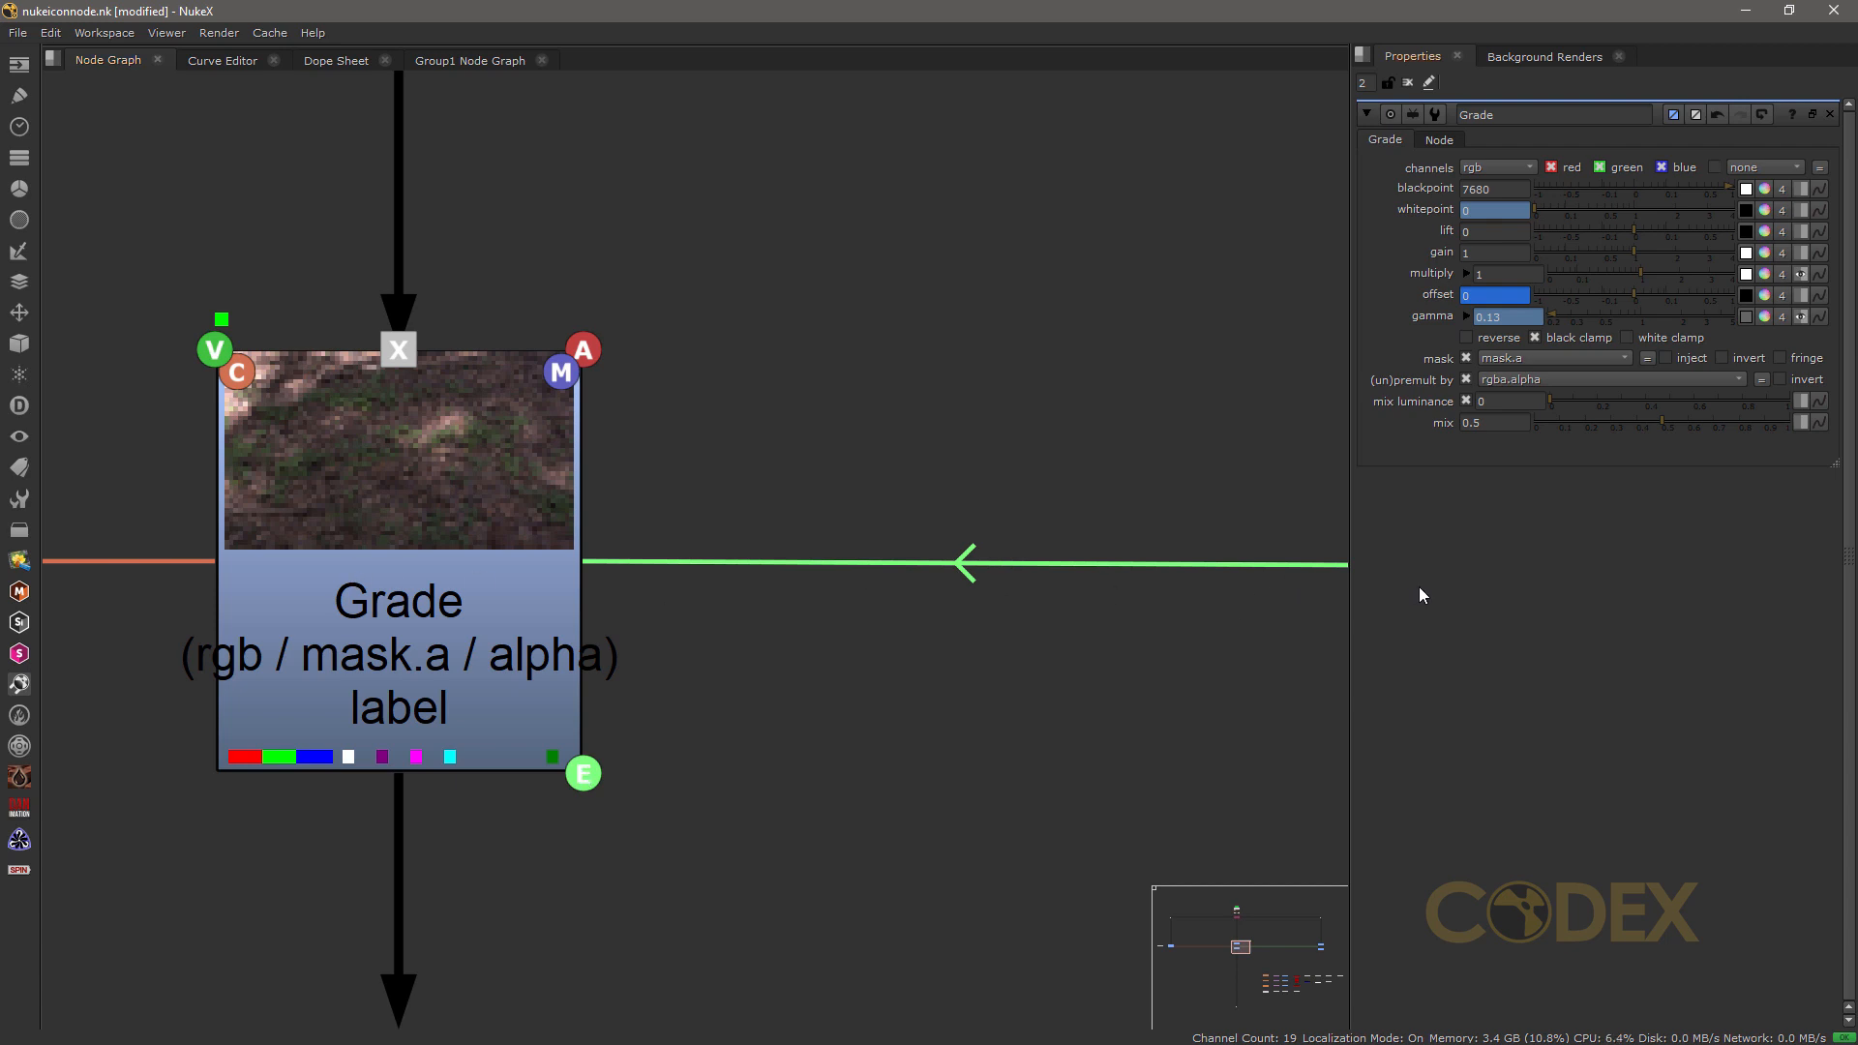
# Step: Set the gamma of the Grade2 node to 1.5 and close its properties
pyautogui.press('g')
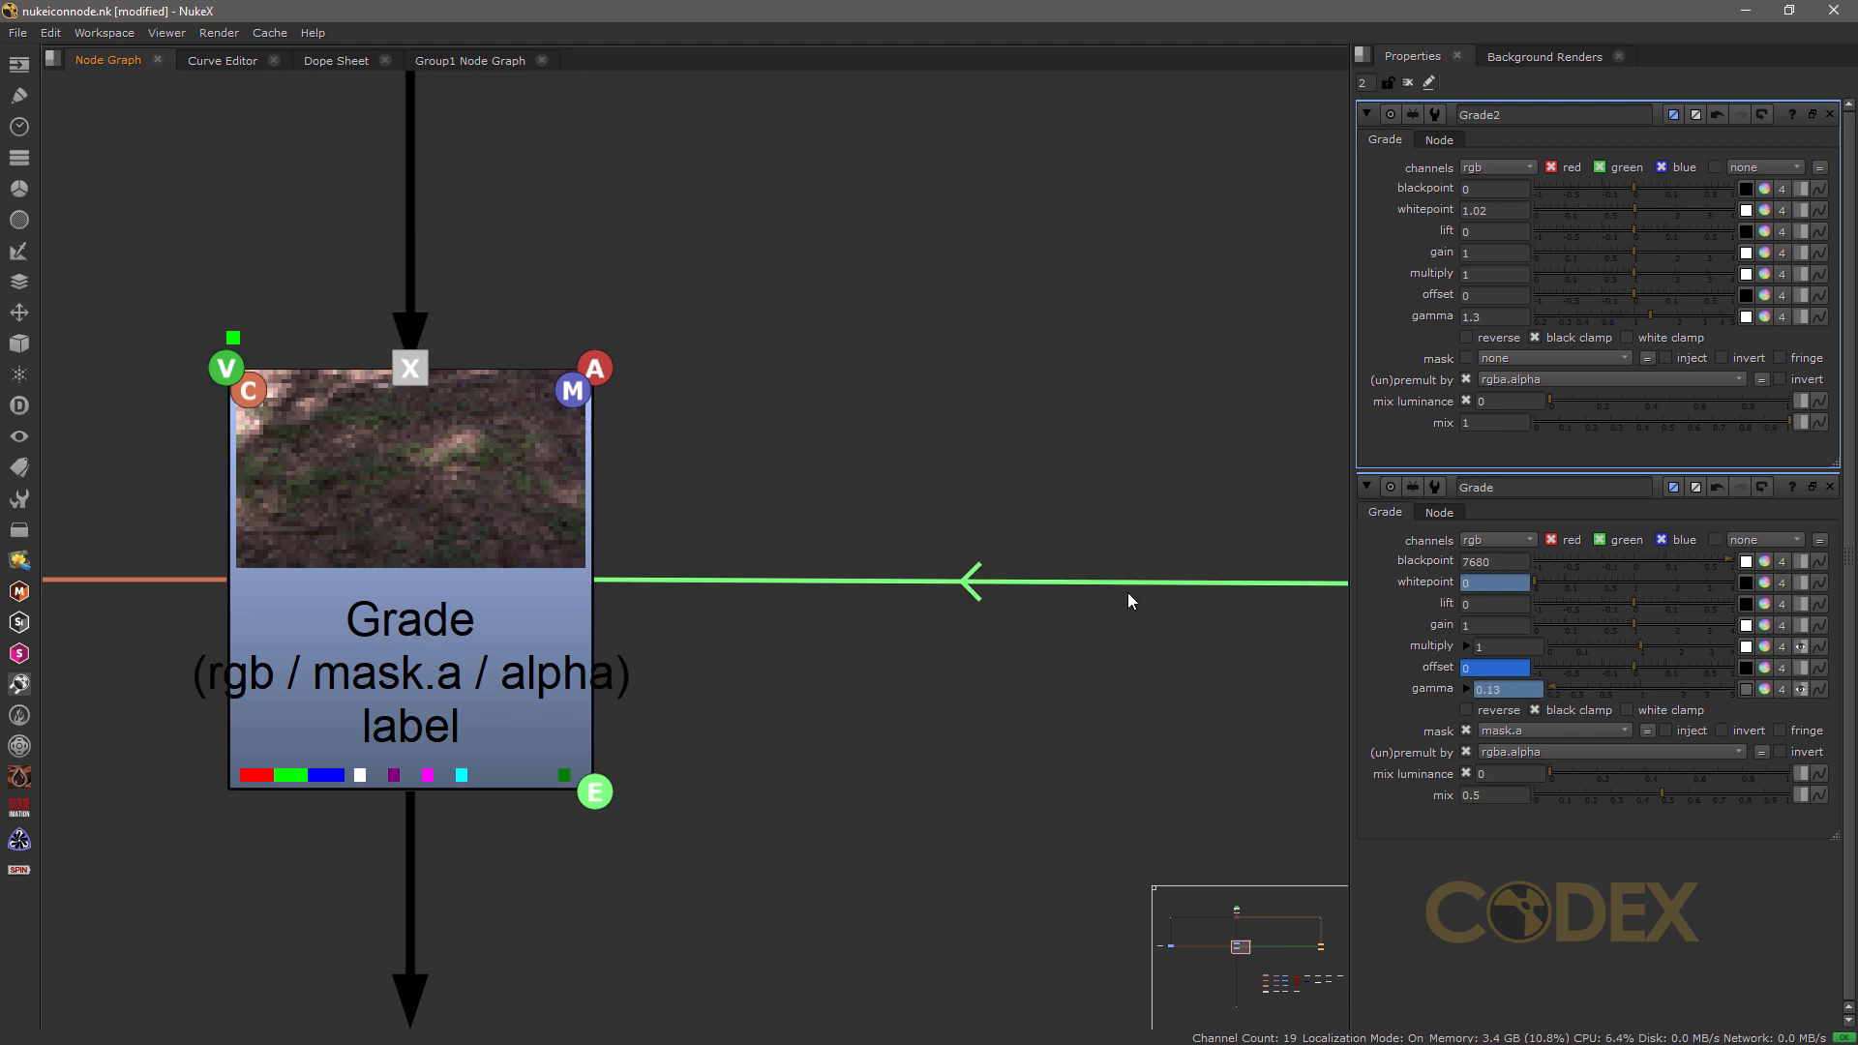
pyautogui.click(1659, 316)
pyautogui.moveTo(1636, 313)
pyautogui.mouseDown()
pyautogui.moveTo(1541, 315)
pyautogui.moveTo(1657, 316)
pyautogui.mouseUp()
pyautogui.moveTo(436, 732); pyautogui.dragTo(532, 745, button='middle')
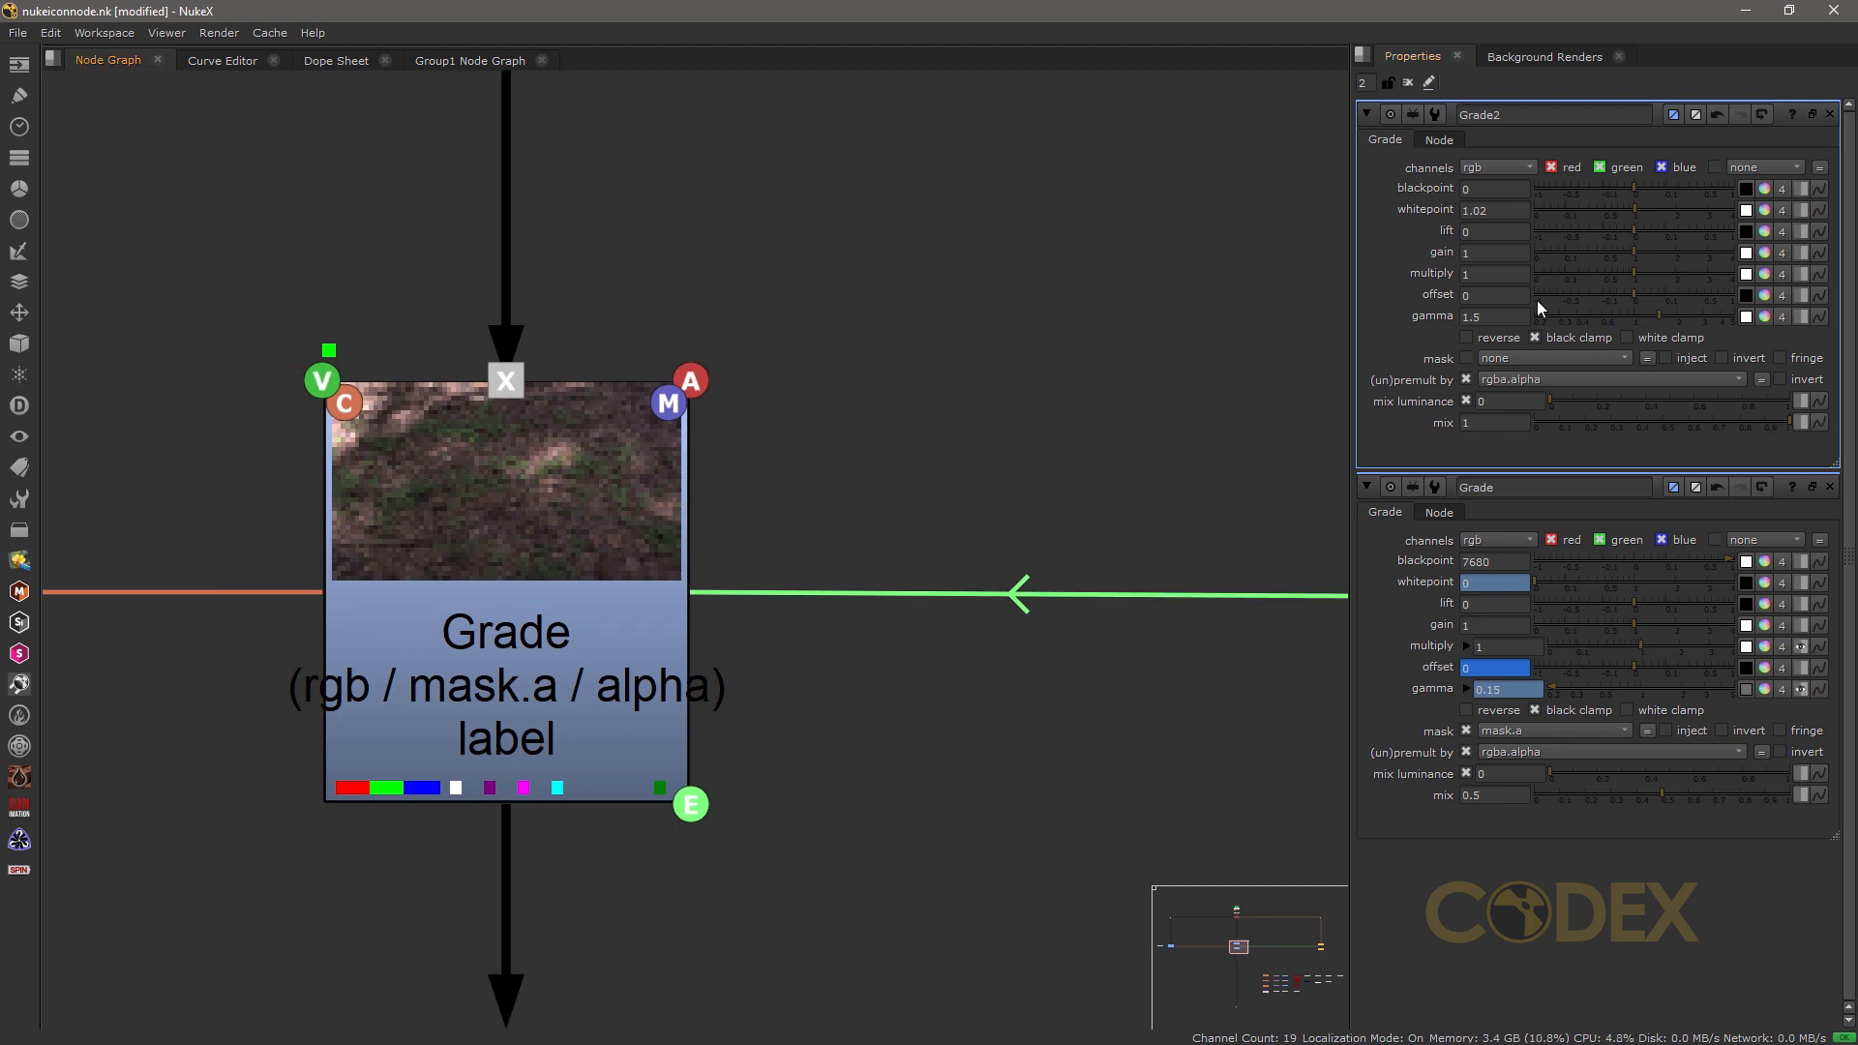
pyautogui.click(1830, 114)
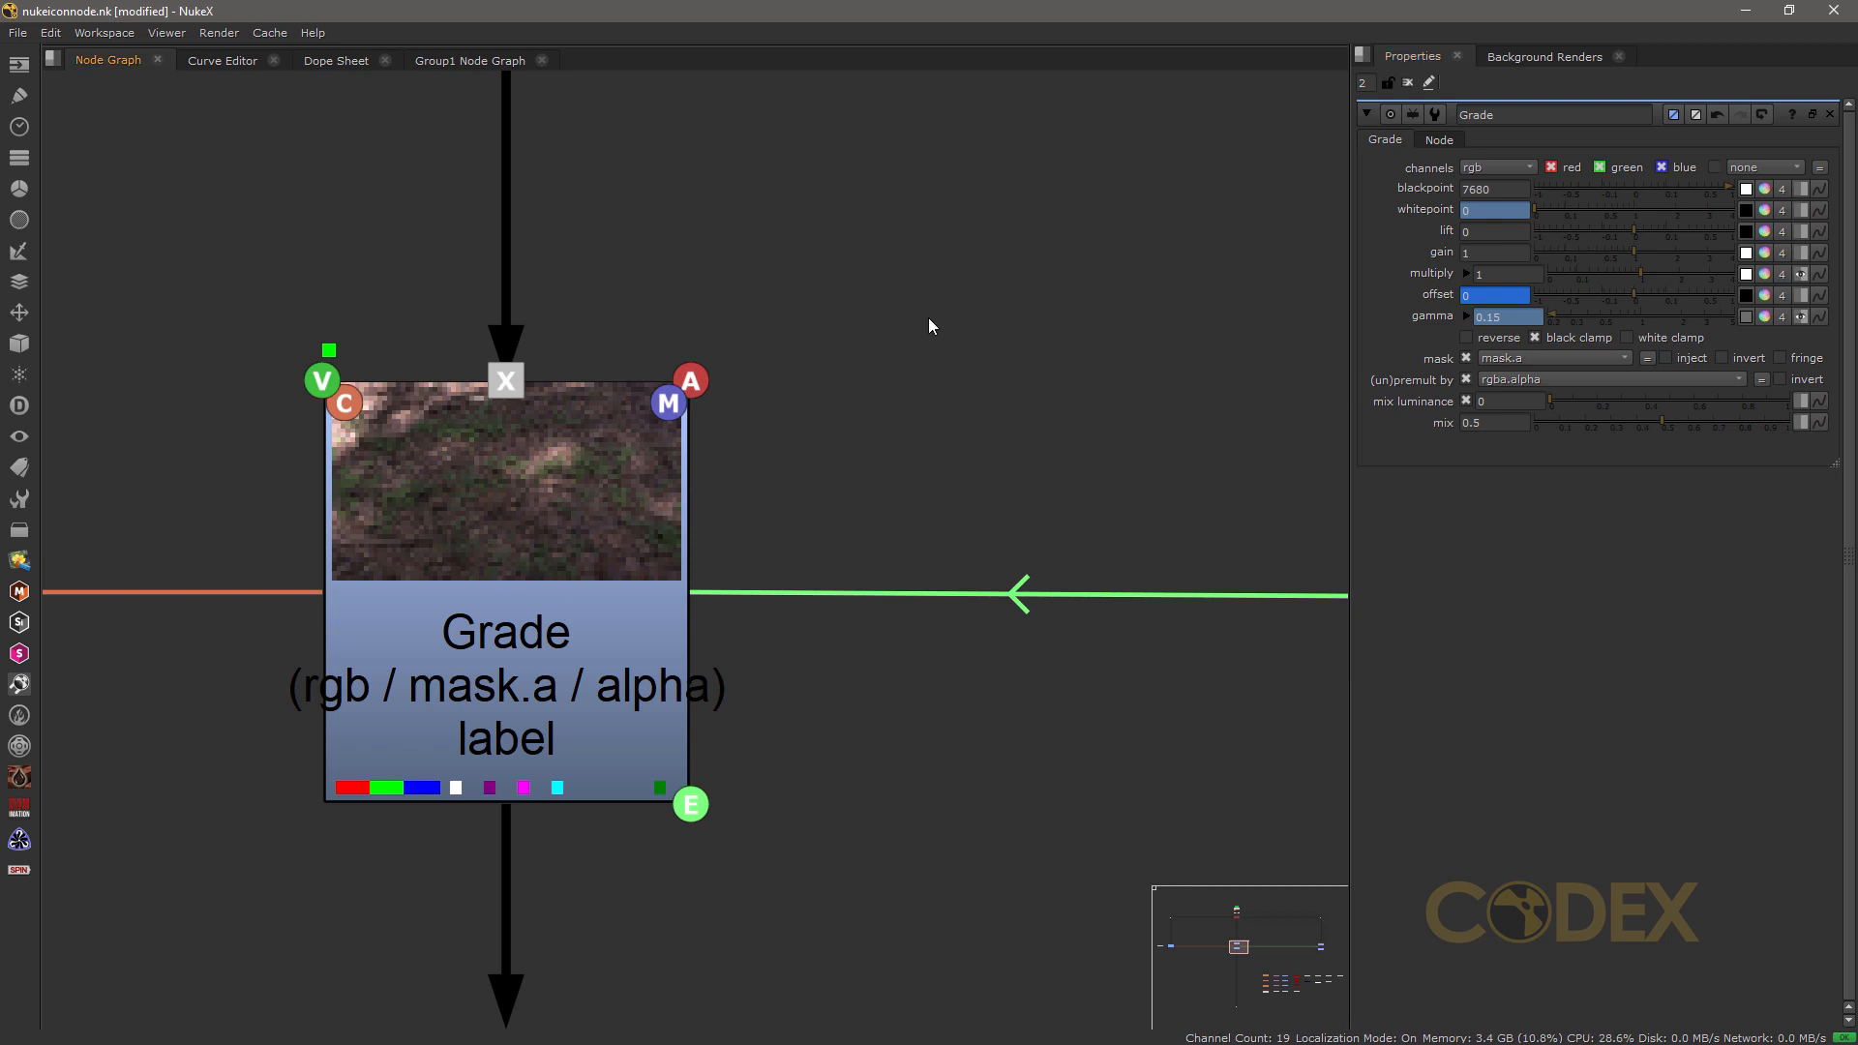
# Step: Create a new Grade node, place it unconnected above and beside the labelled Grade node, and close its properties
pyautogui.press('g')
pyautogui.click(1136, 373)
pyautogui.moveTo(1123, 316); pyautogui.dragTo(1245, 488)
pyautogui.moveTo(864, 303); pyautogui.dragTo(970, 170)
pyautogui.click(873, 431)
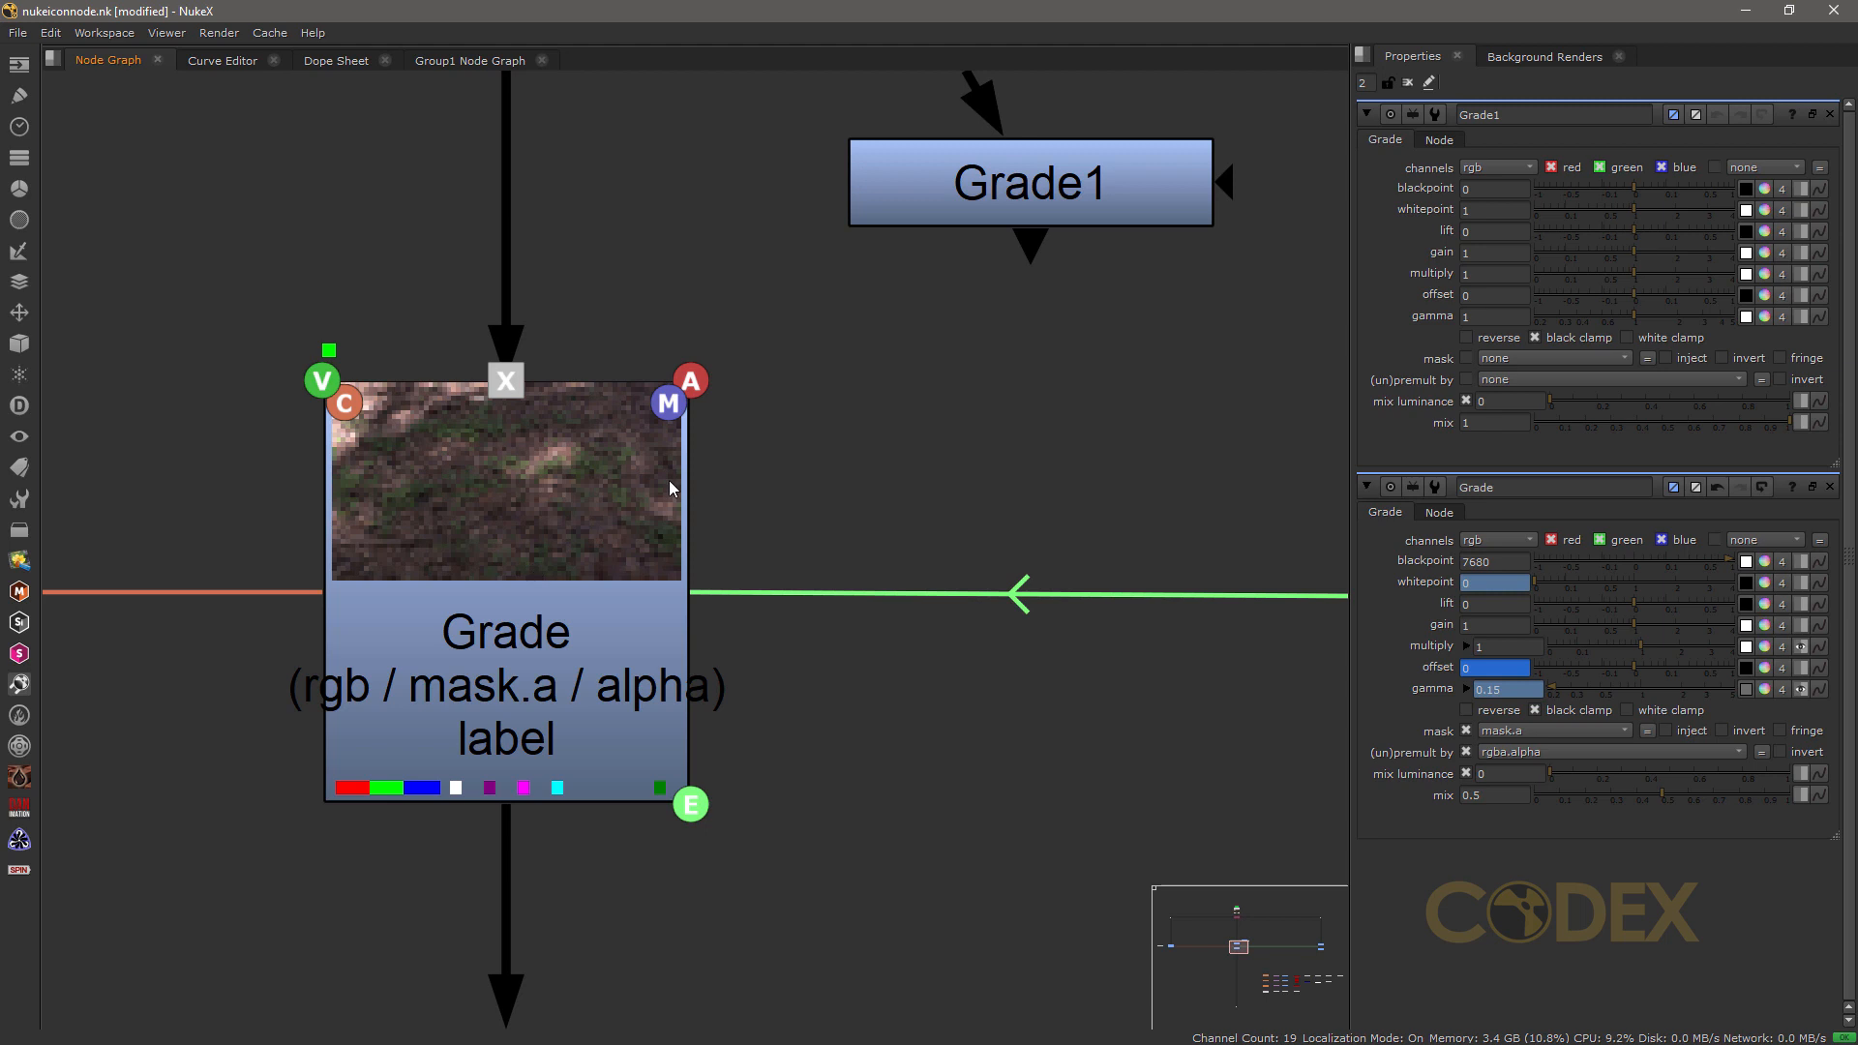
pyautogui.click(1829, 114)
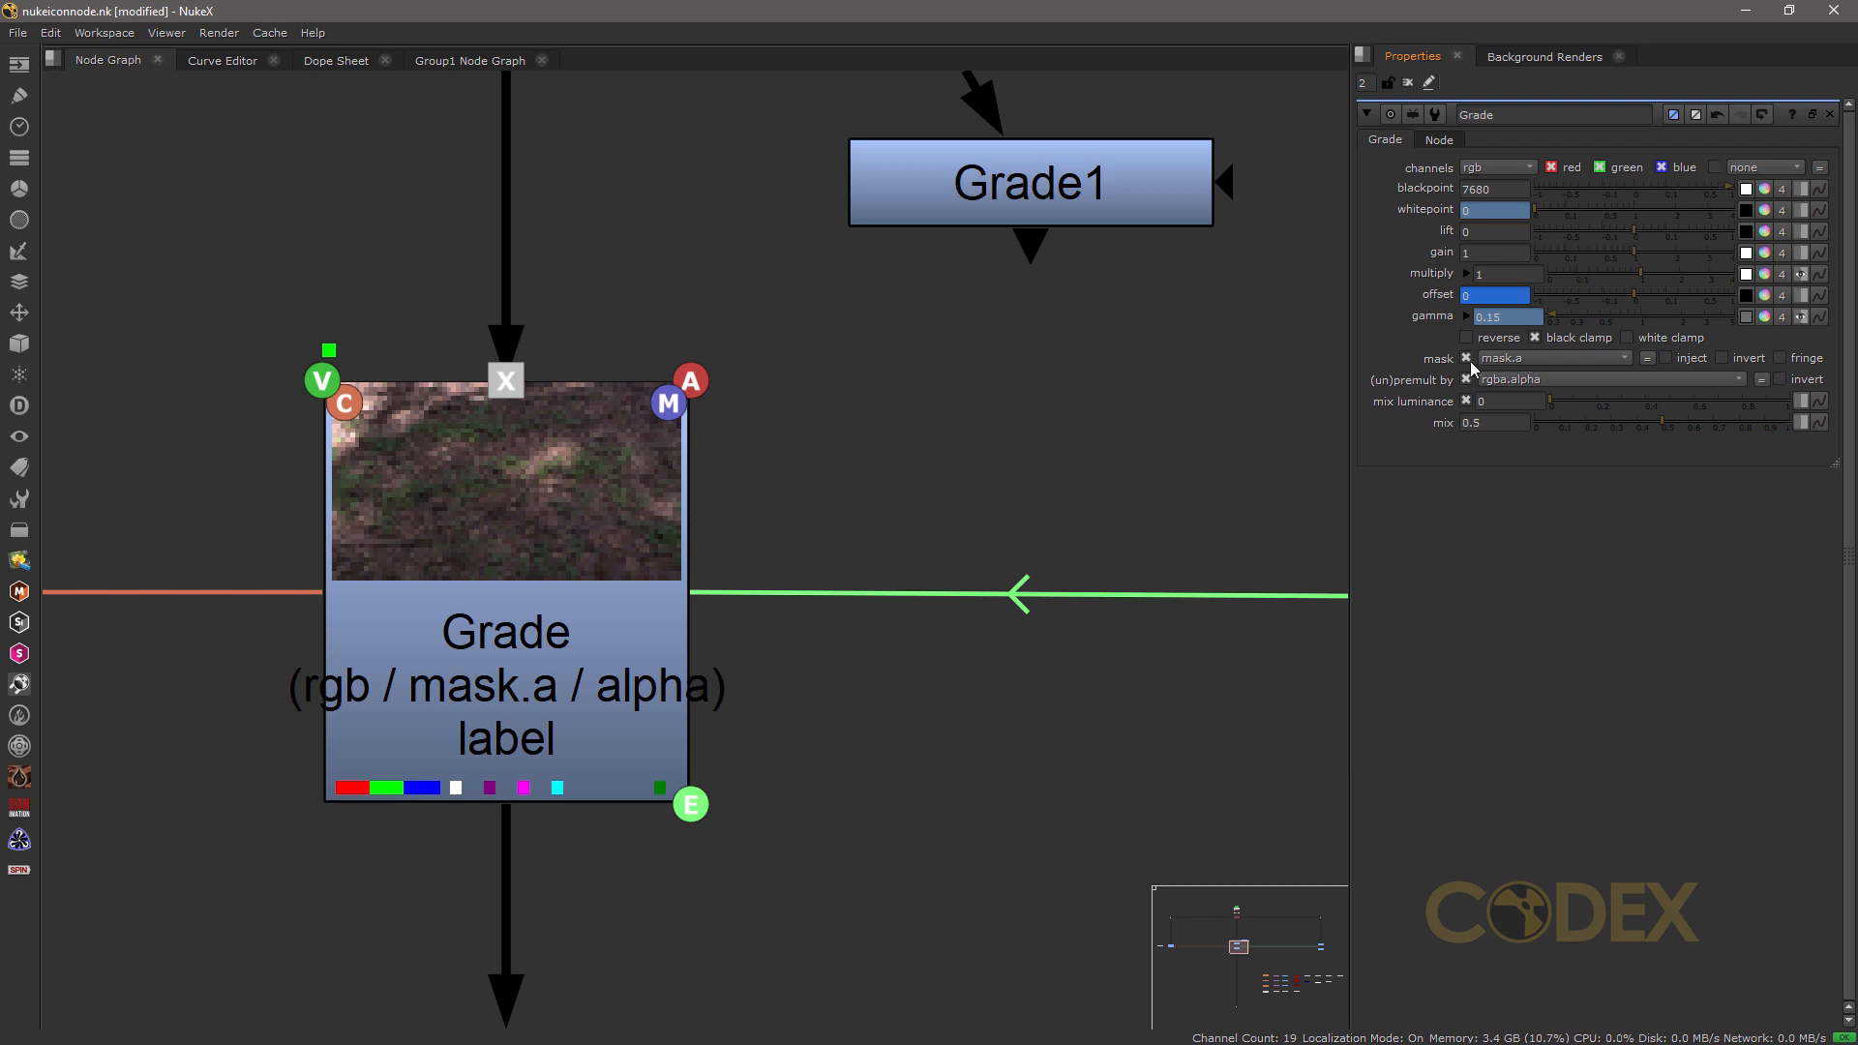
# Step: Toggle the labelled Grade node's mask.a option off and back on
pyautogui.click(1466, 359)
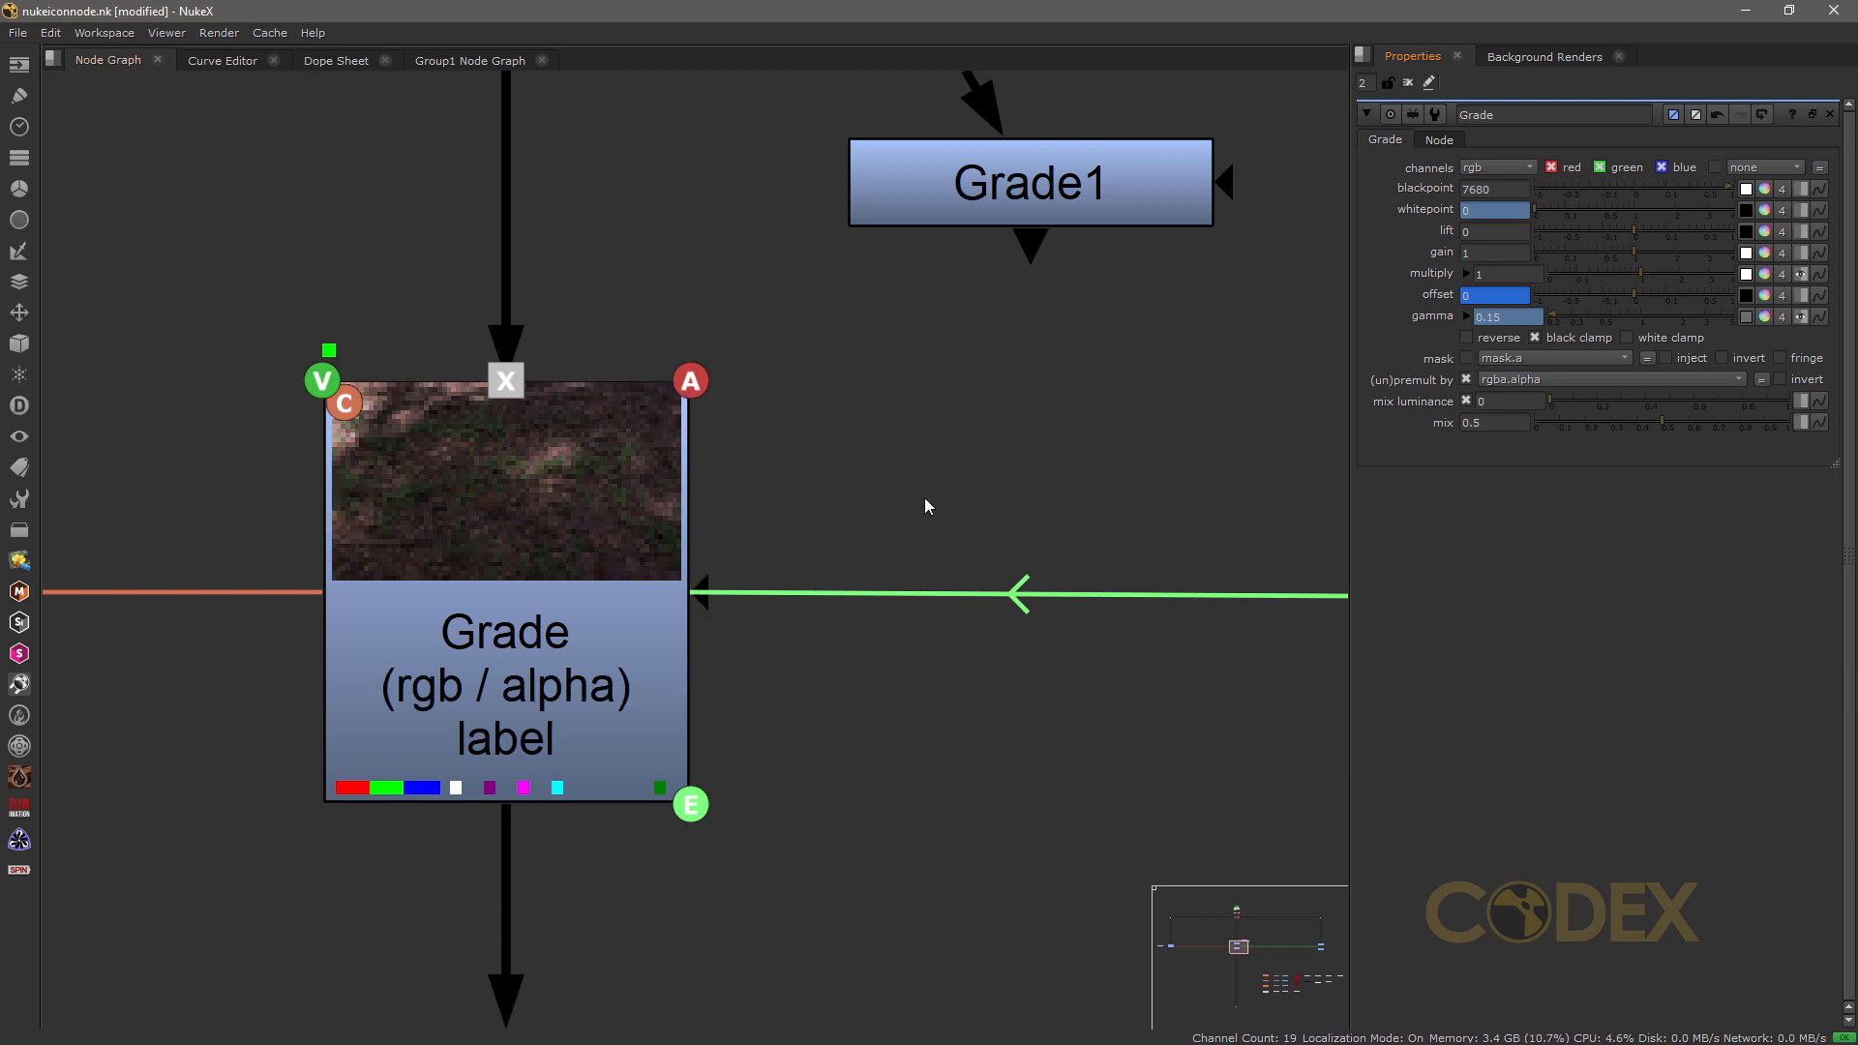
pyautogui.click(1466, 359)
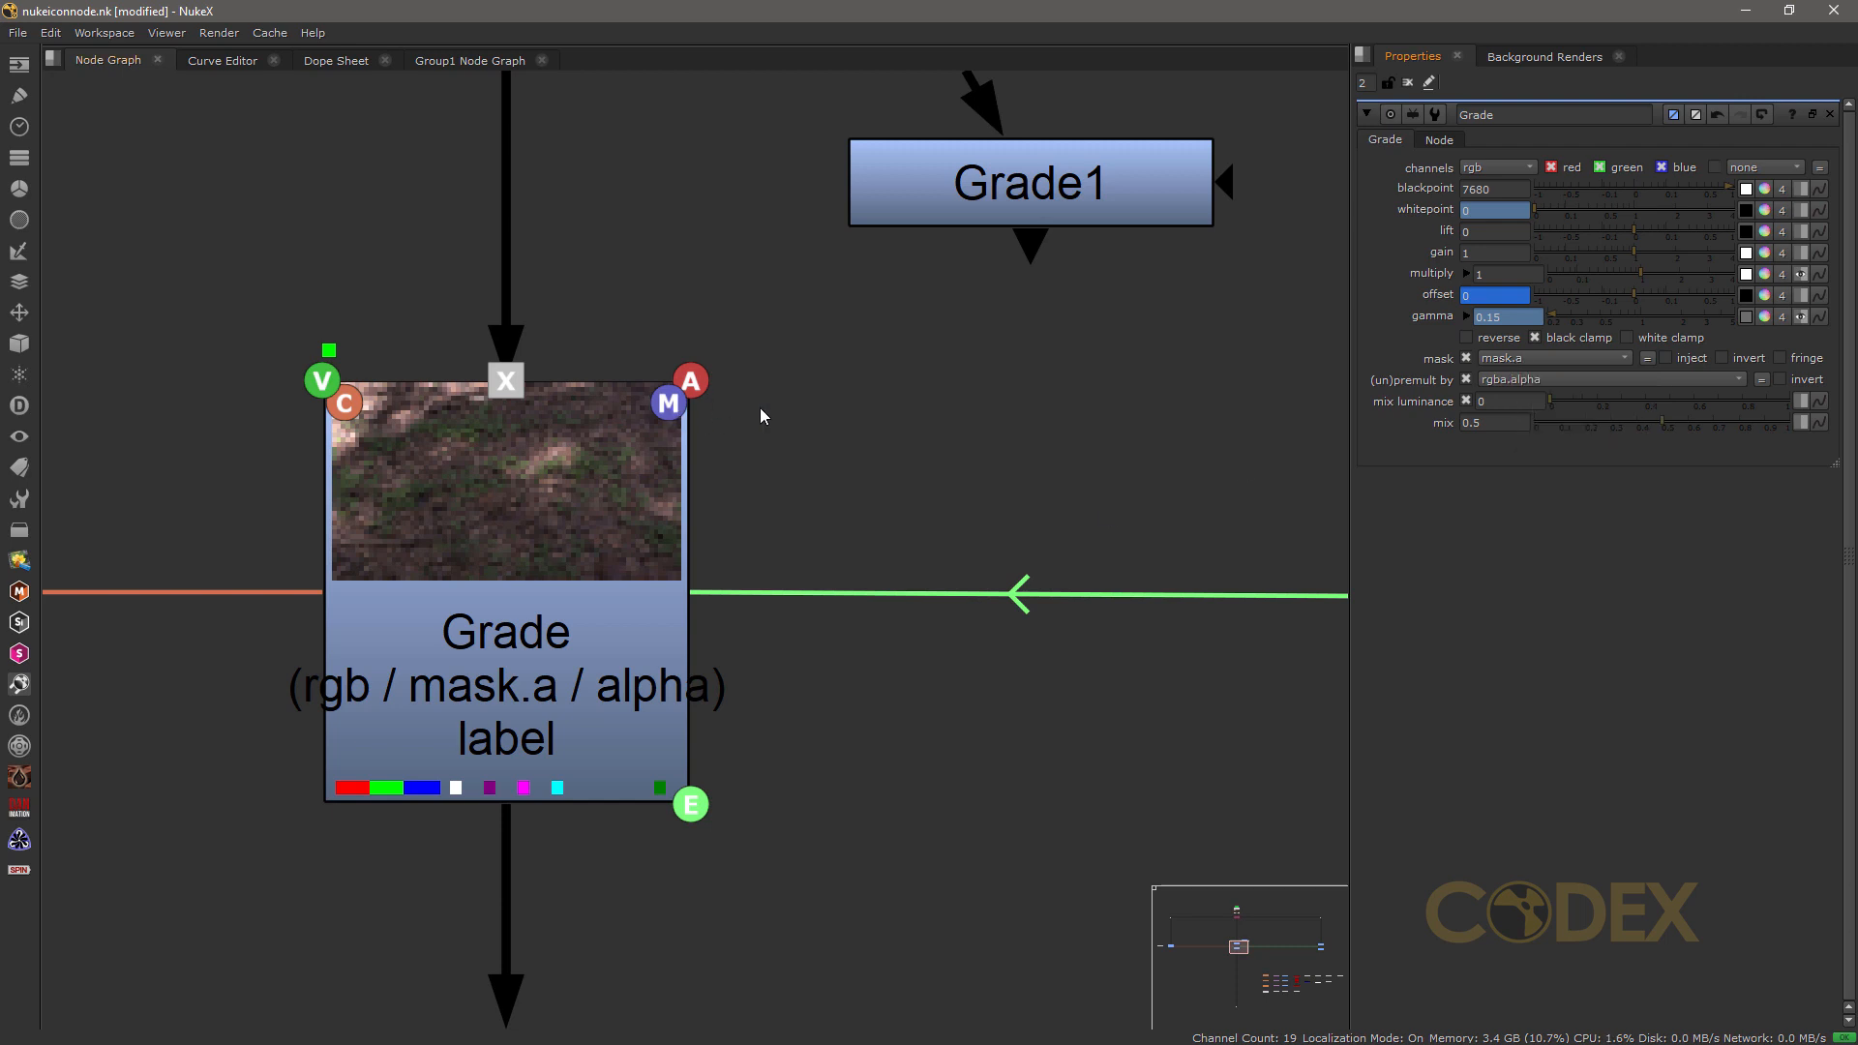
# Step: Move the Grade1 node closer to the labelled Grade node, reopen its properties and set its mask to rgba.red
pyautogui.moveTo(1229, 189); pyautogui.dragTo(1060, 242)
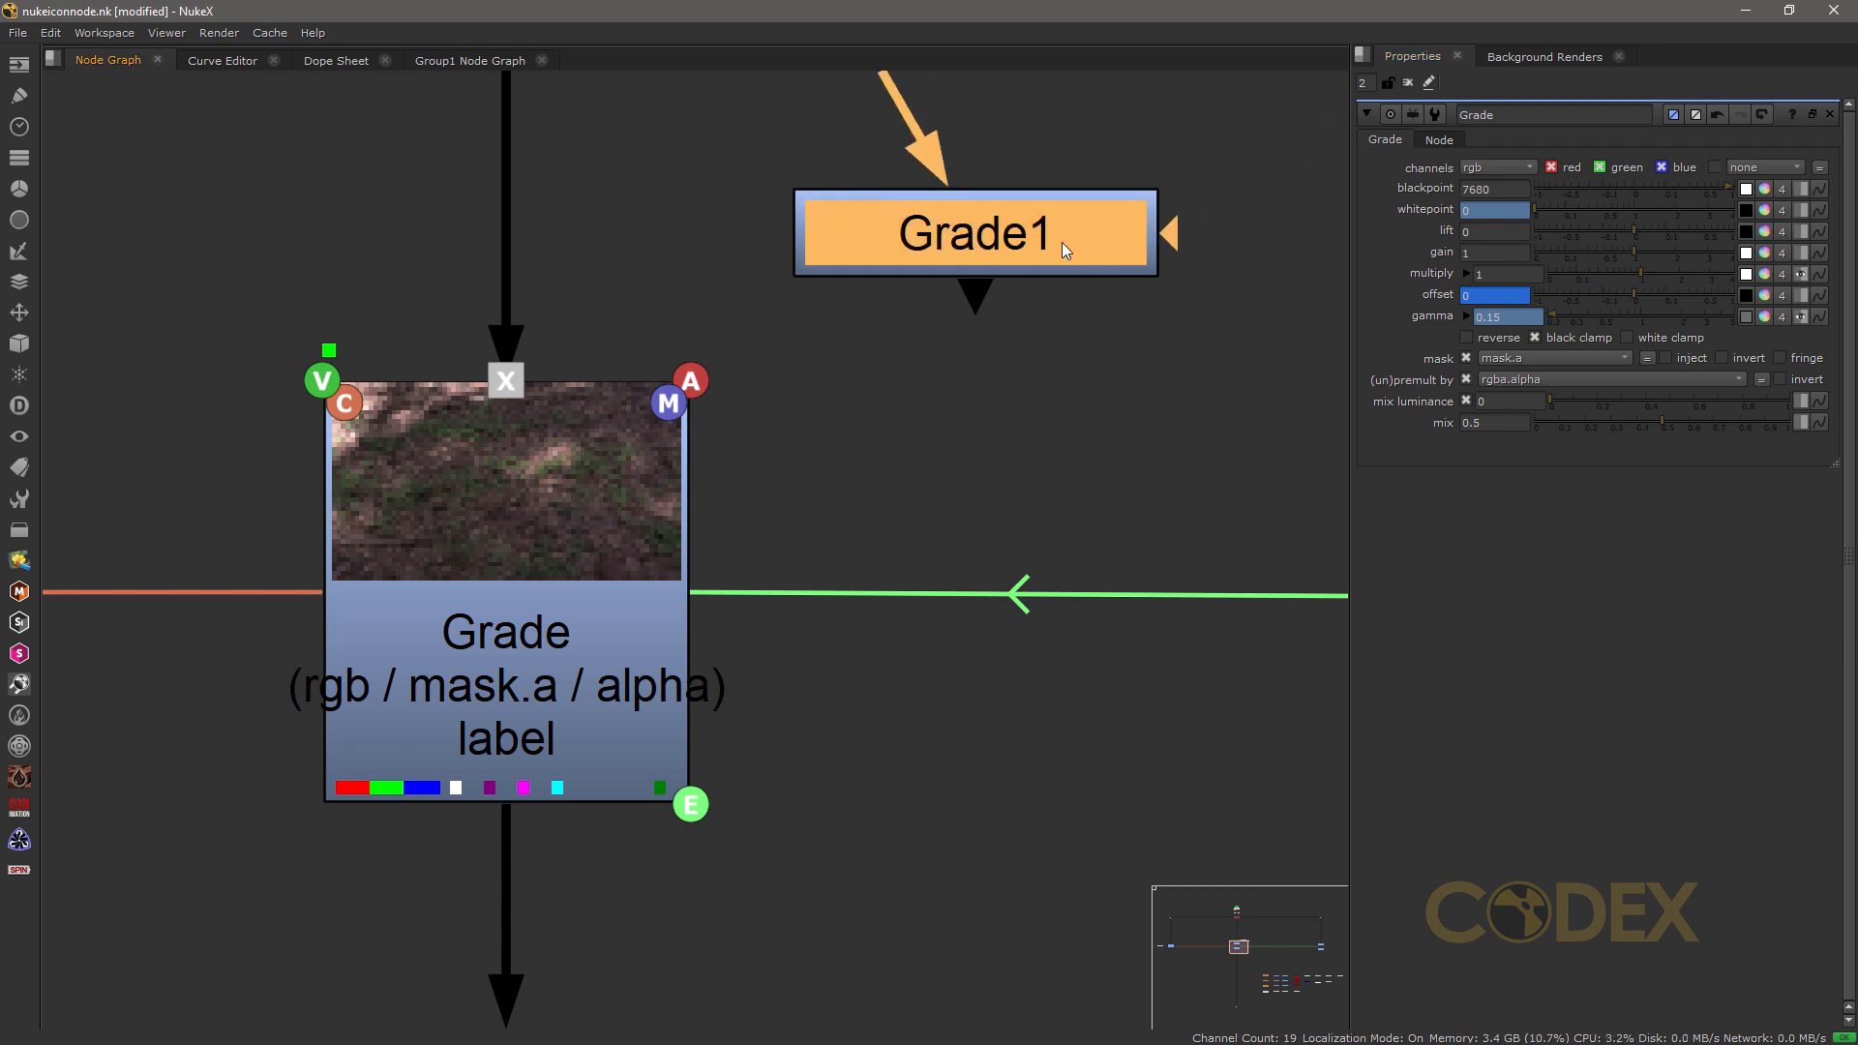
pyautogui.doubleClick(1174, 239)
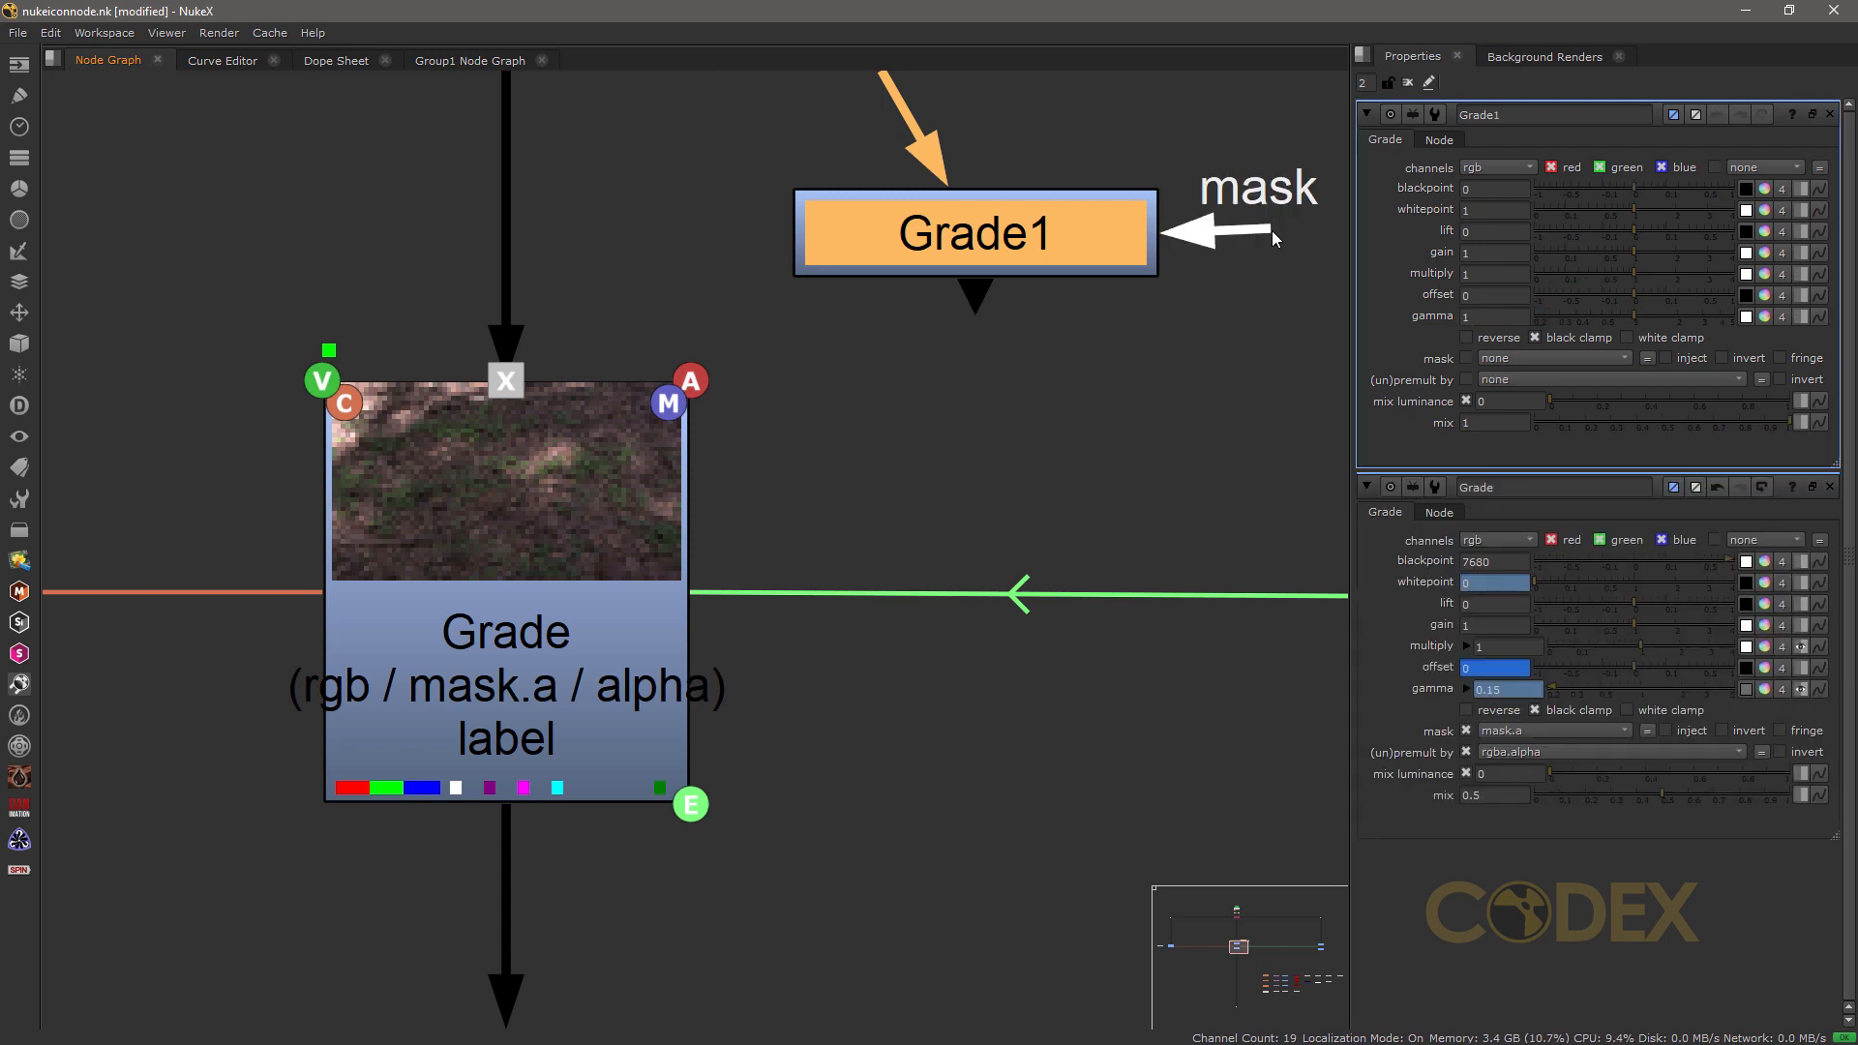
pyautogui.click(1504, 357)
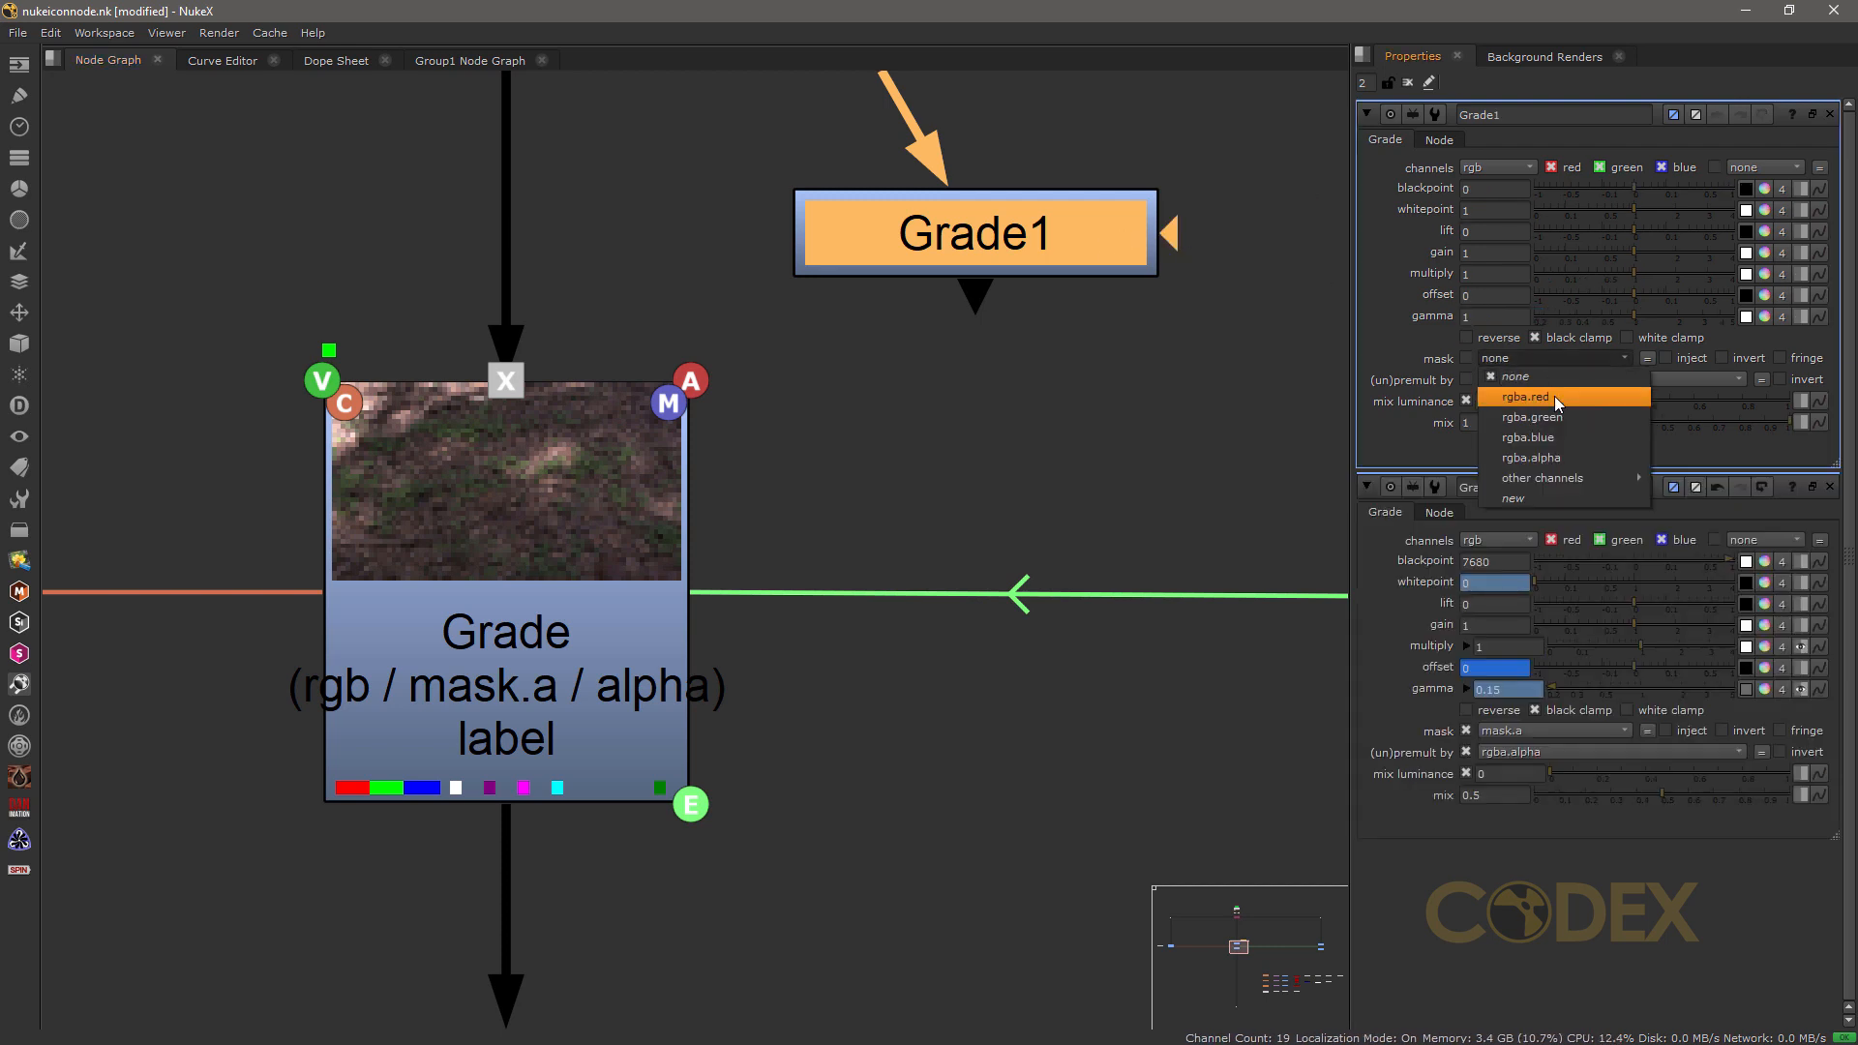
pyautogui.click(1548, 393)
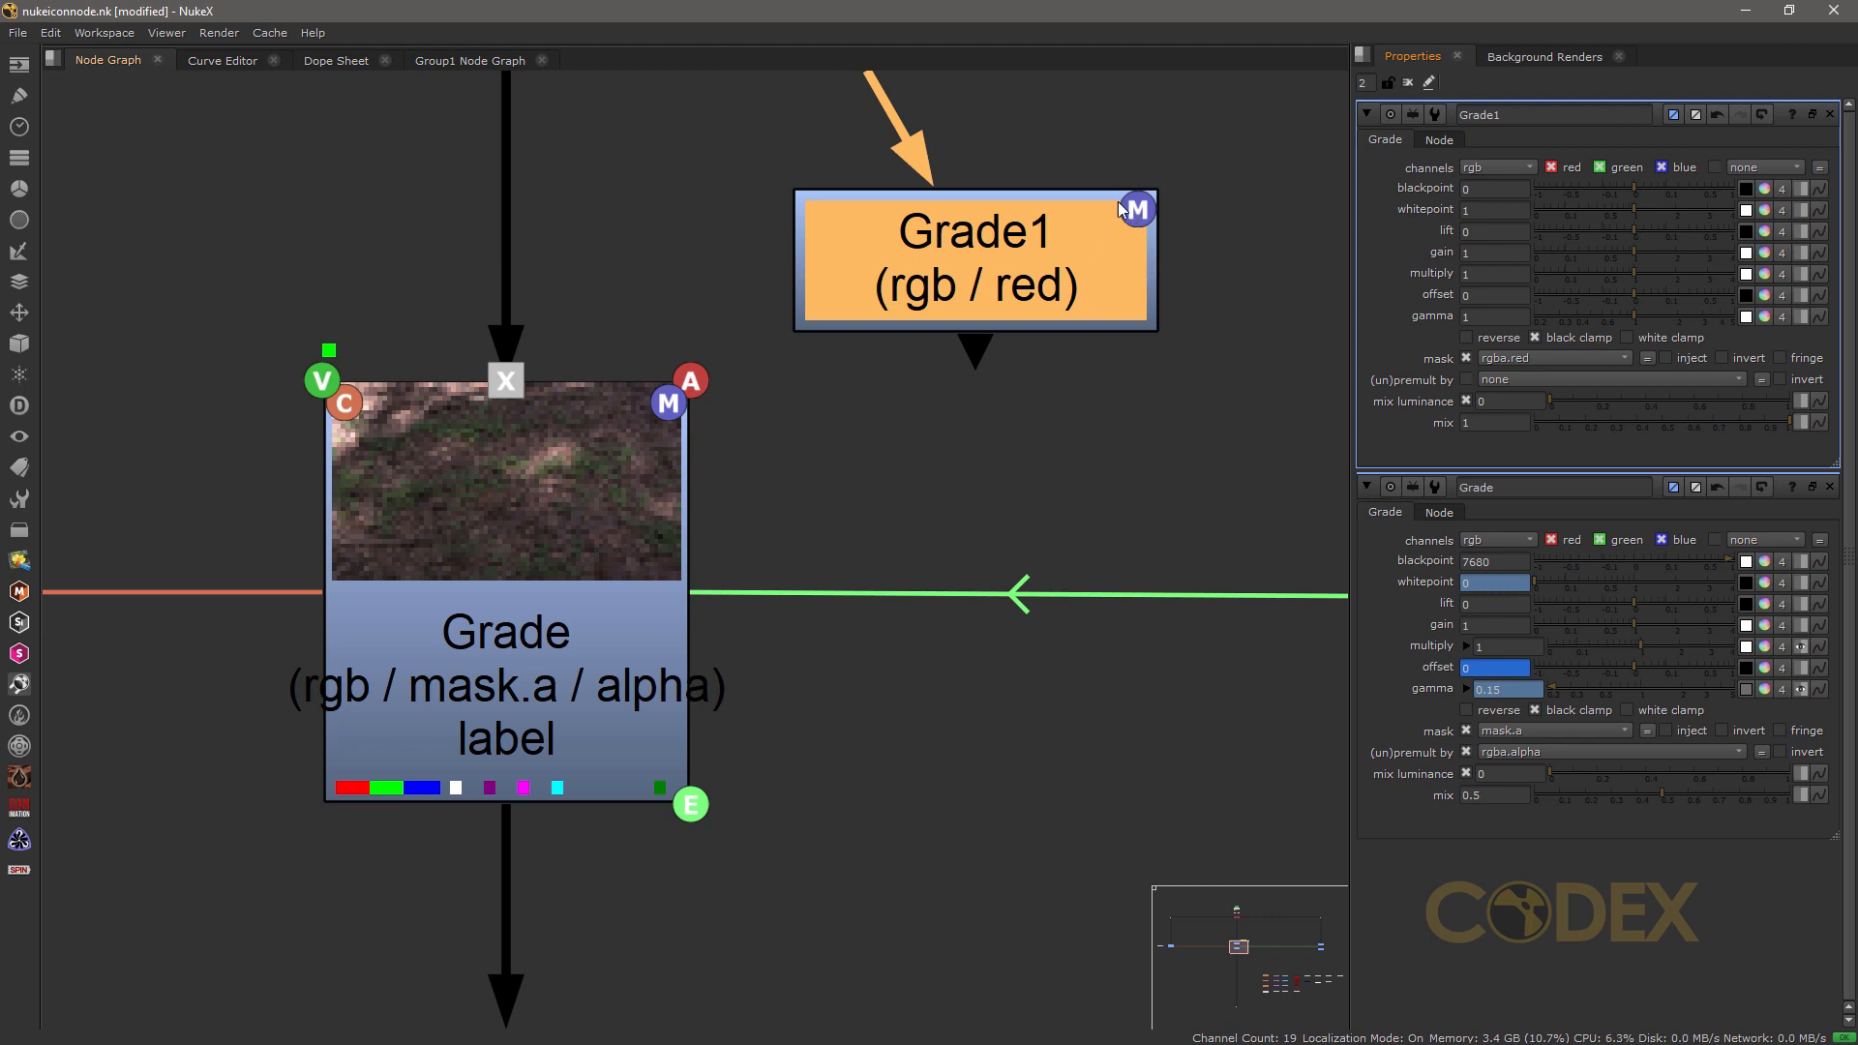
# Step: Disable the mask on Grade1 and set its mask channel back to none
pyautogui.click(1465, 358)
pyautogui.click(1125, 384)
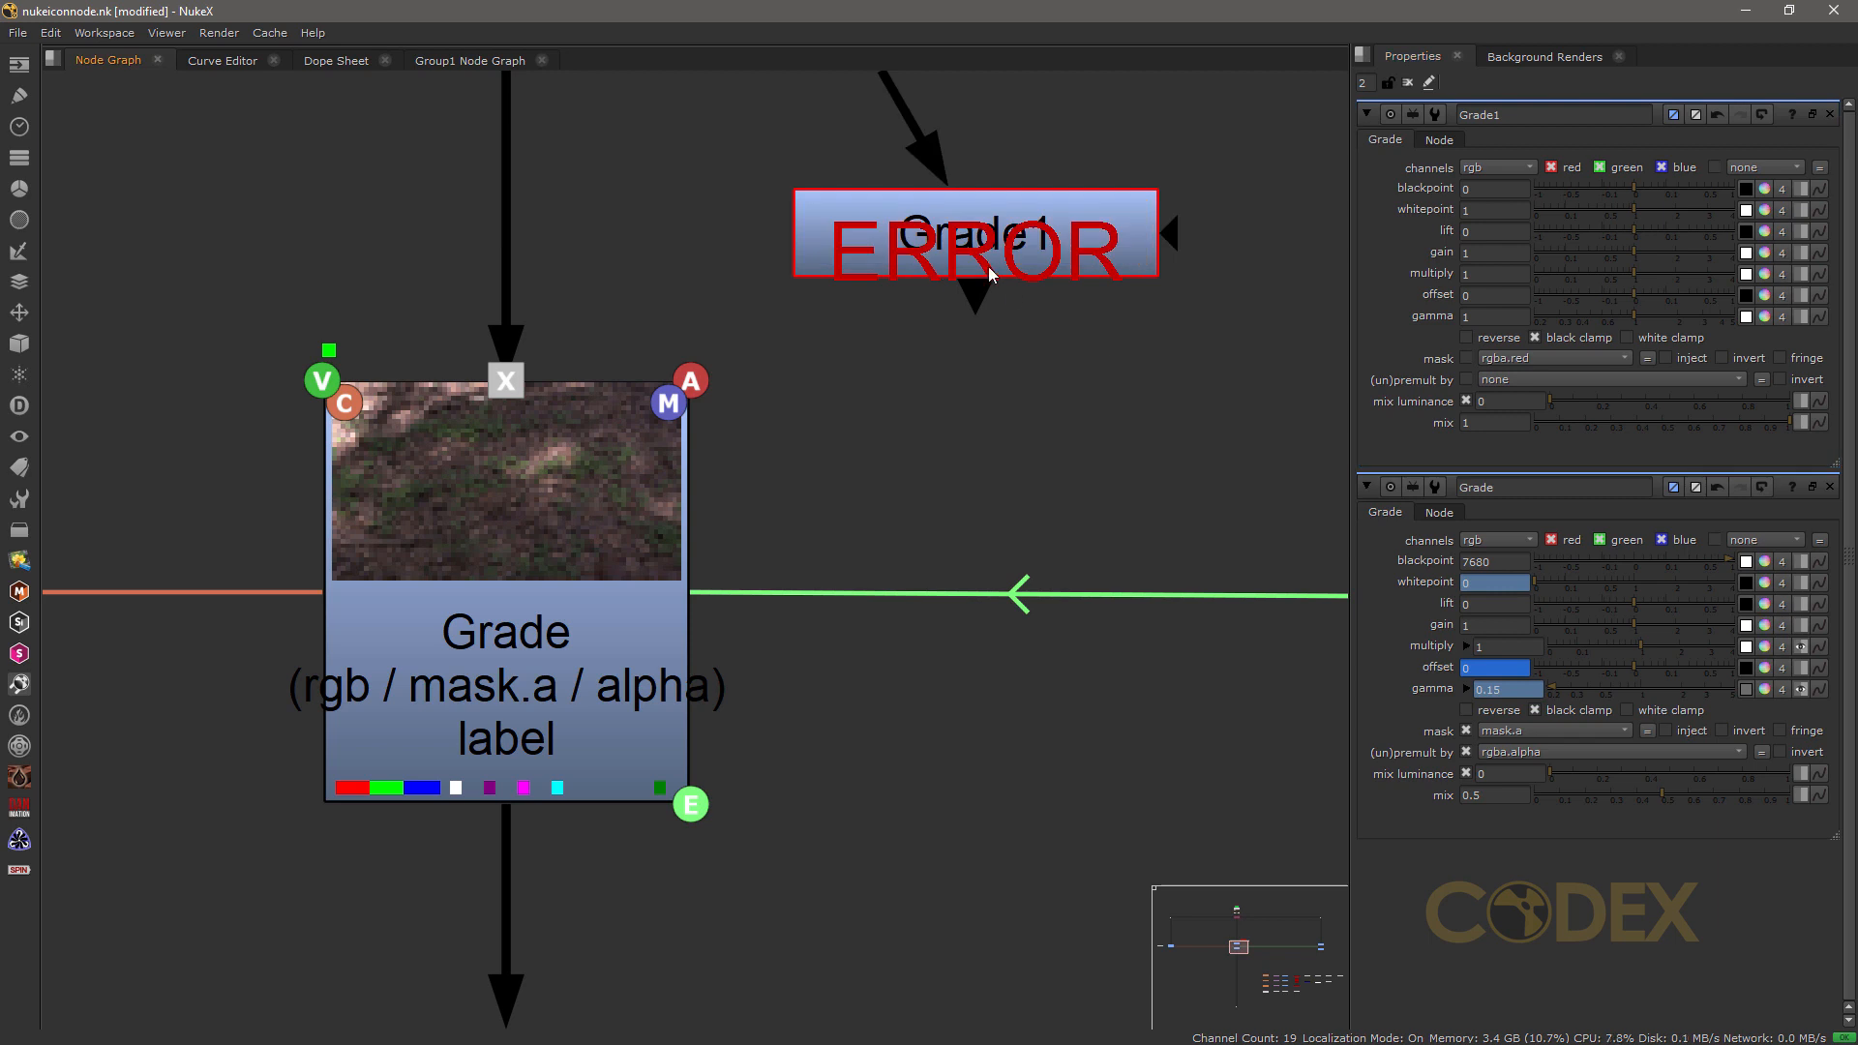
pyautogui.click(1559, 362)
pyautogui.click(1566, 381)
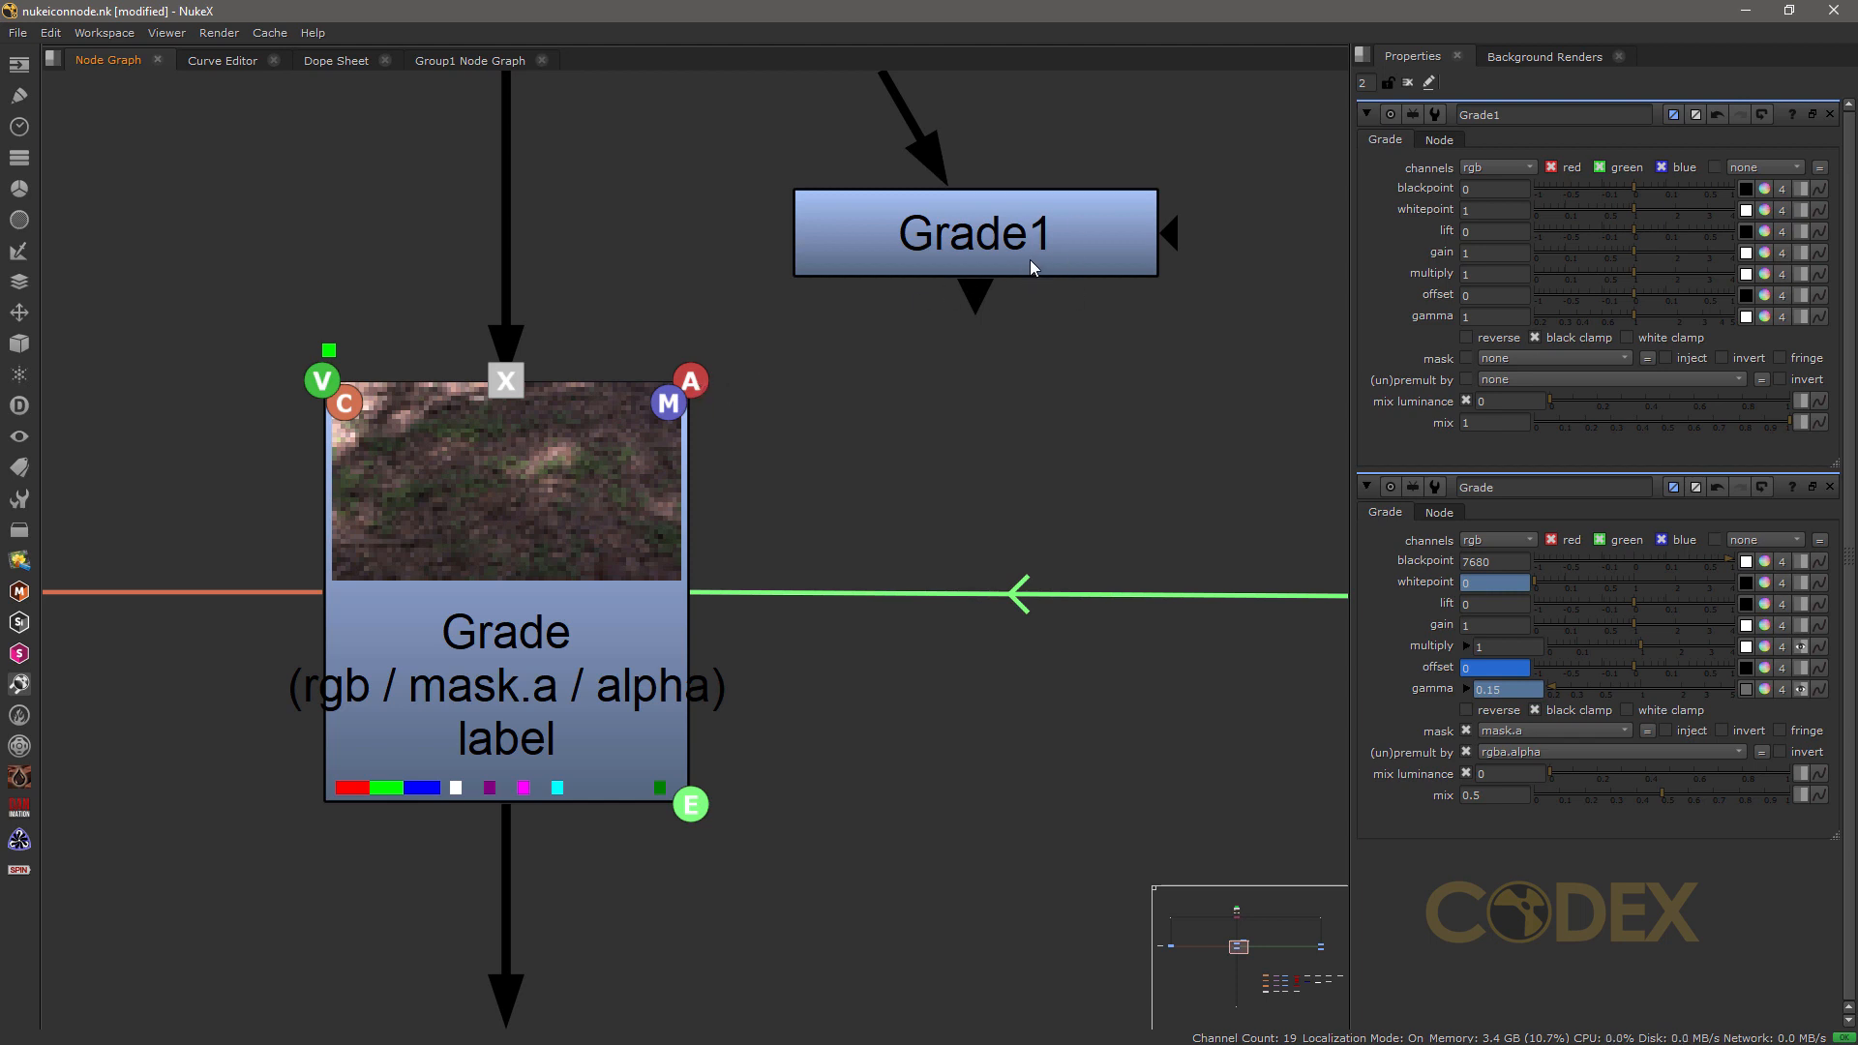
# Step: Set a key on Grade1's gain and delete that key again
pyautogui.rightClick(1476, 252)
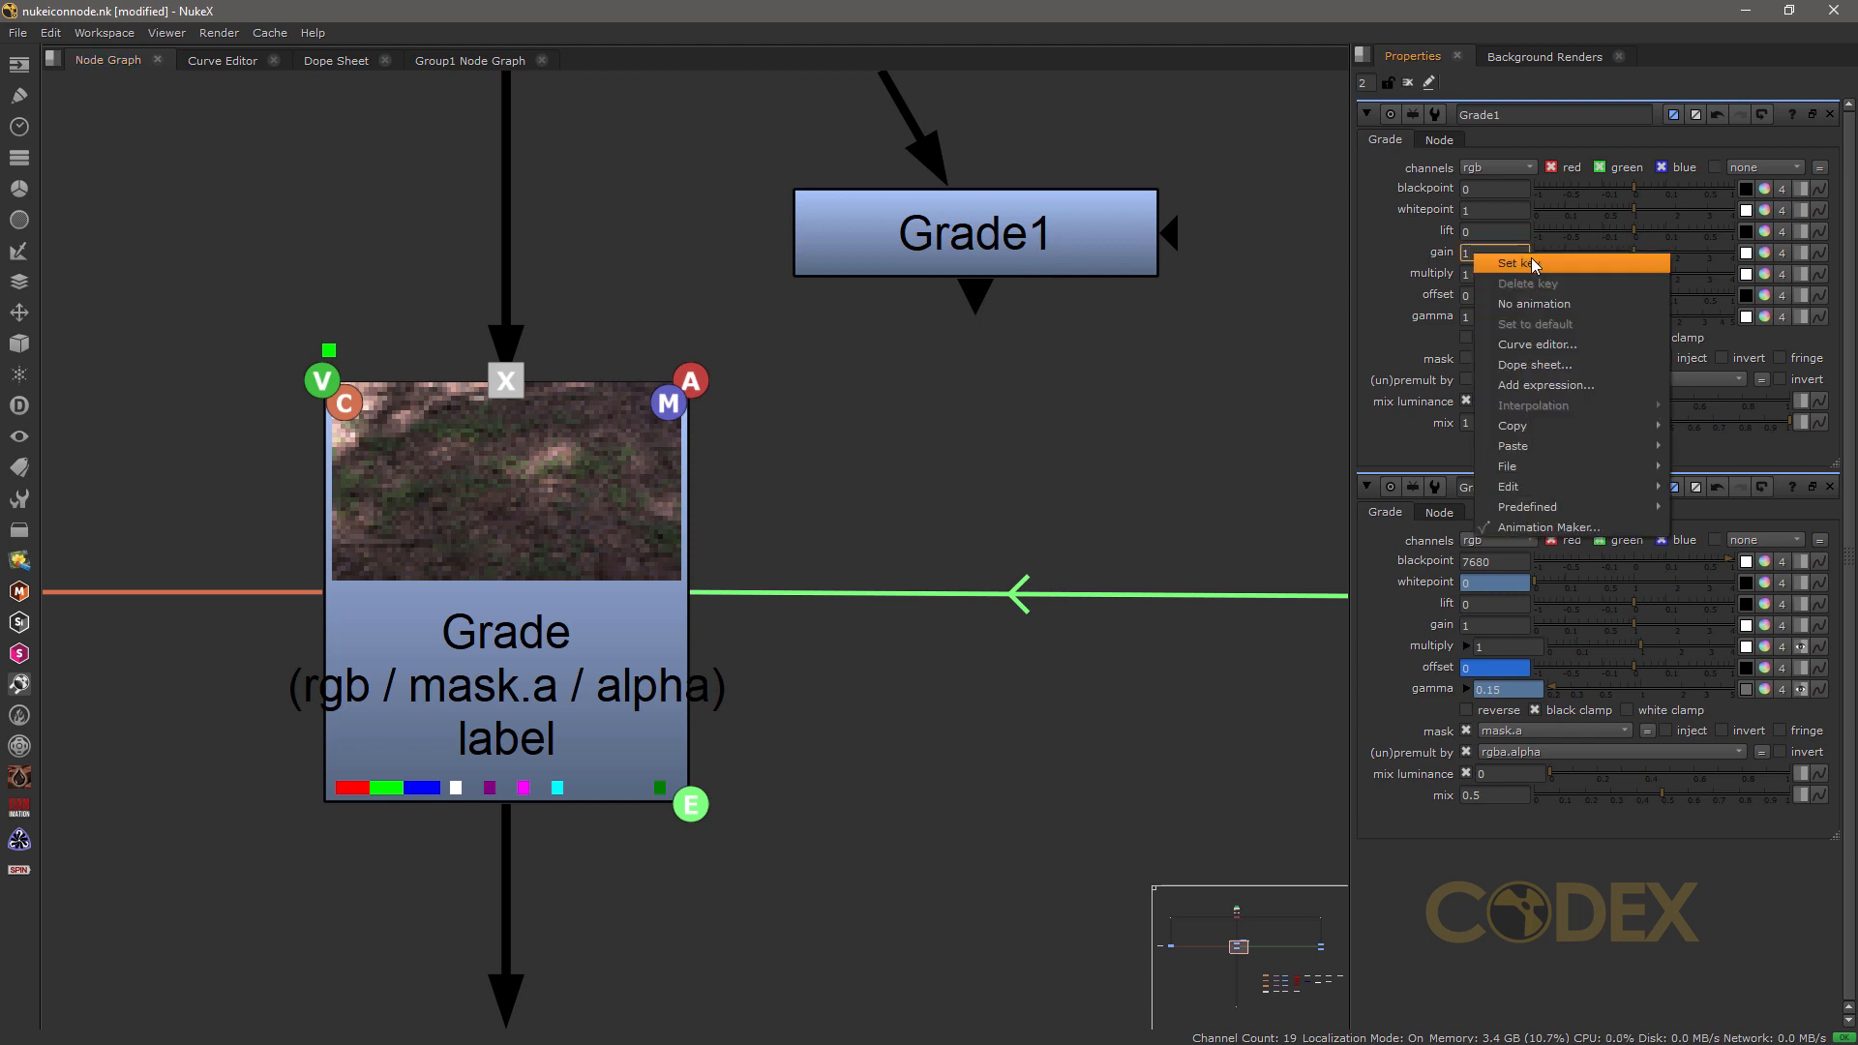
pyautogui.click(1531, 263)
pyautogui.moveTo(1151, 184)
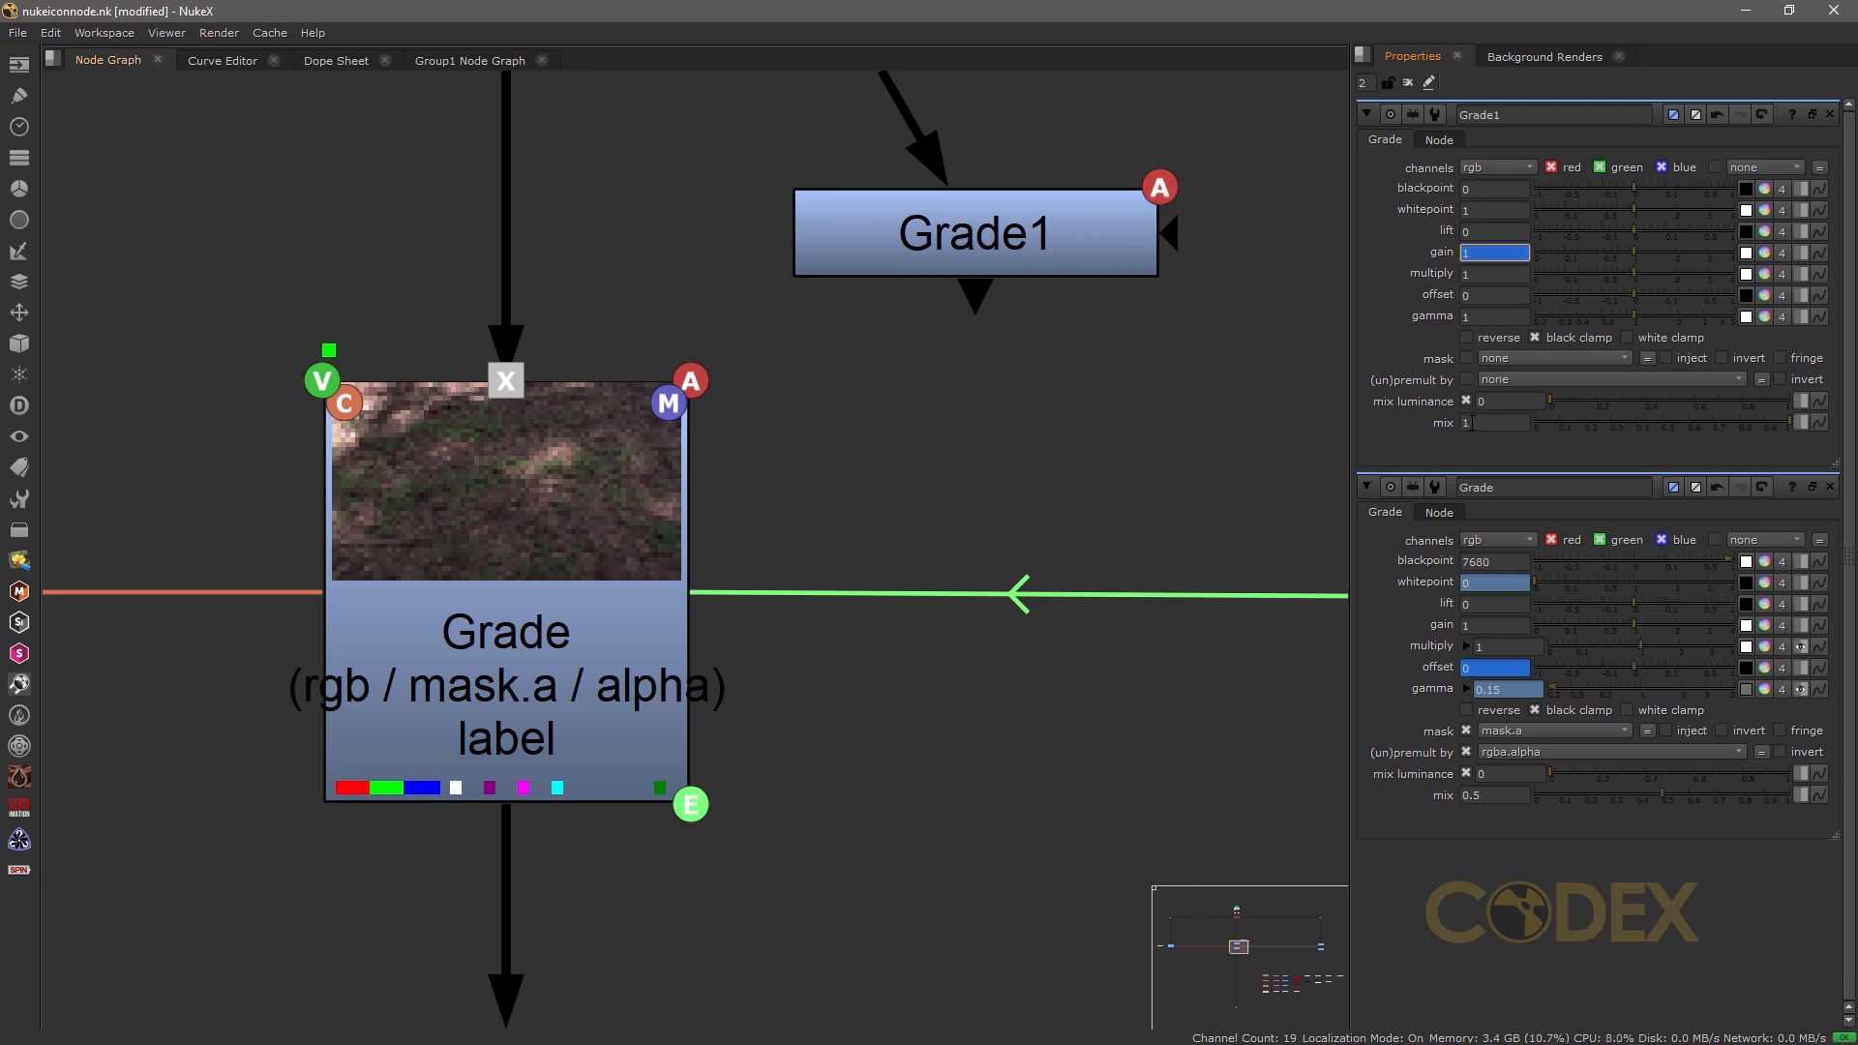
pyautogui.rightClick(1483, 252)
pyautogui.click(1552, 280)
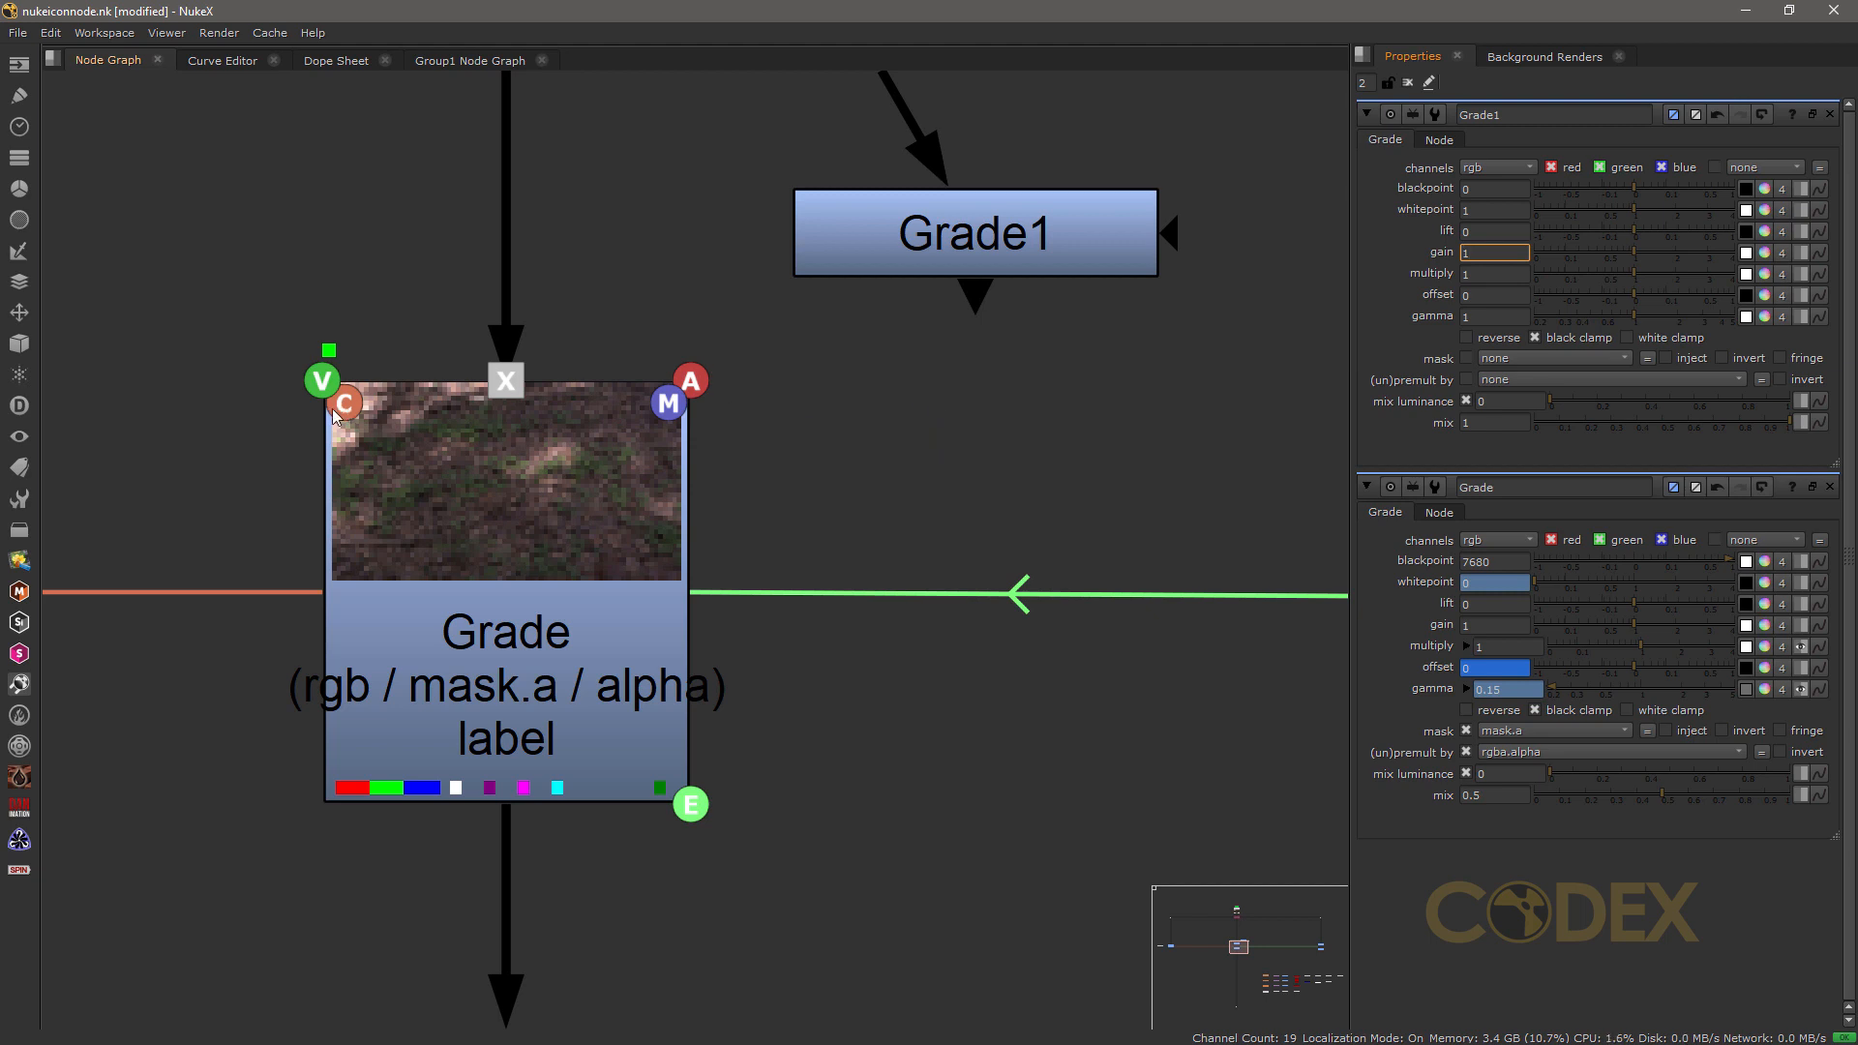
# Step: Move Grade1 into open space, clone it twice and place one clone above the original
pyautogui.scroll(-2, 1003, 354)
pyautogui.moveTo(1003, 354); pyautogui.dragTo(494, 507, button='middle')
pyautogui.moveTo(494, 513); pyautogui.dragTo(525, 354)
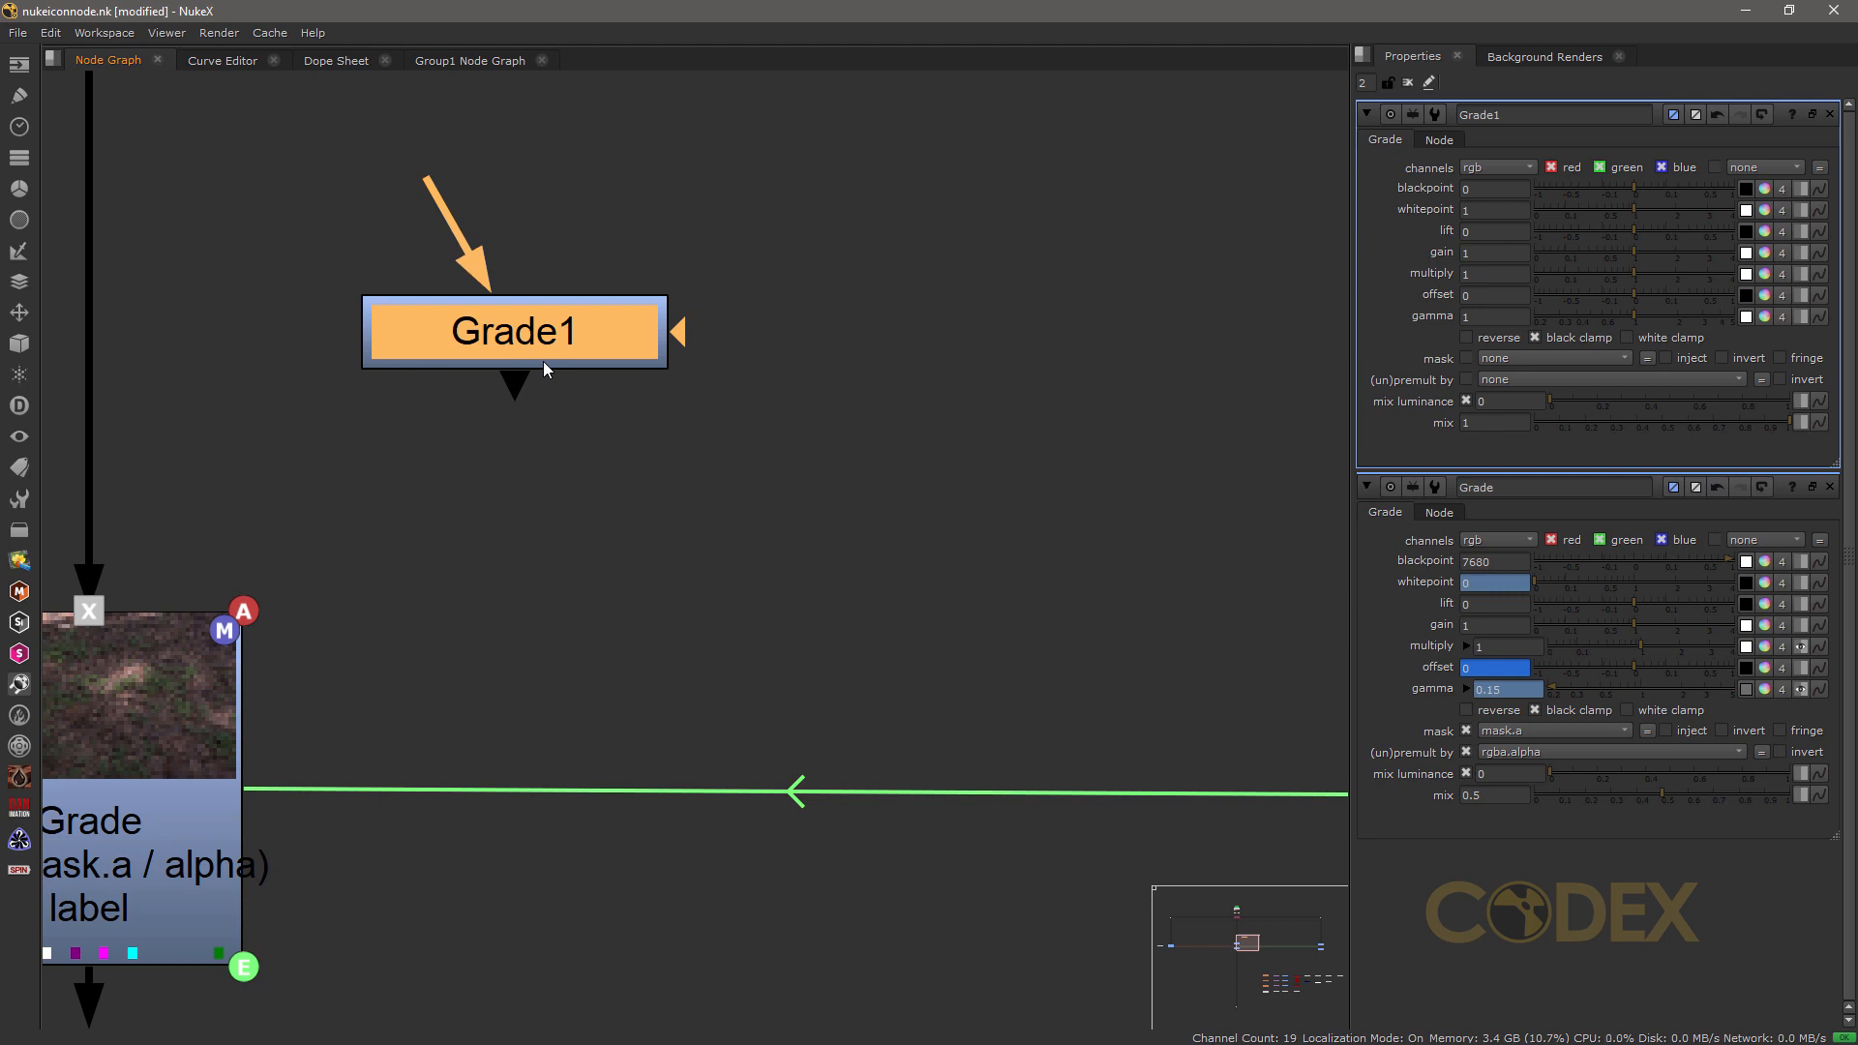
pyautogui.hotkey('alt', 'k')
pyautogui.hotkey('alt', 'k')
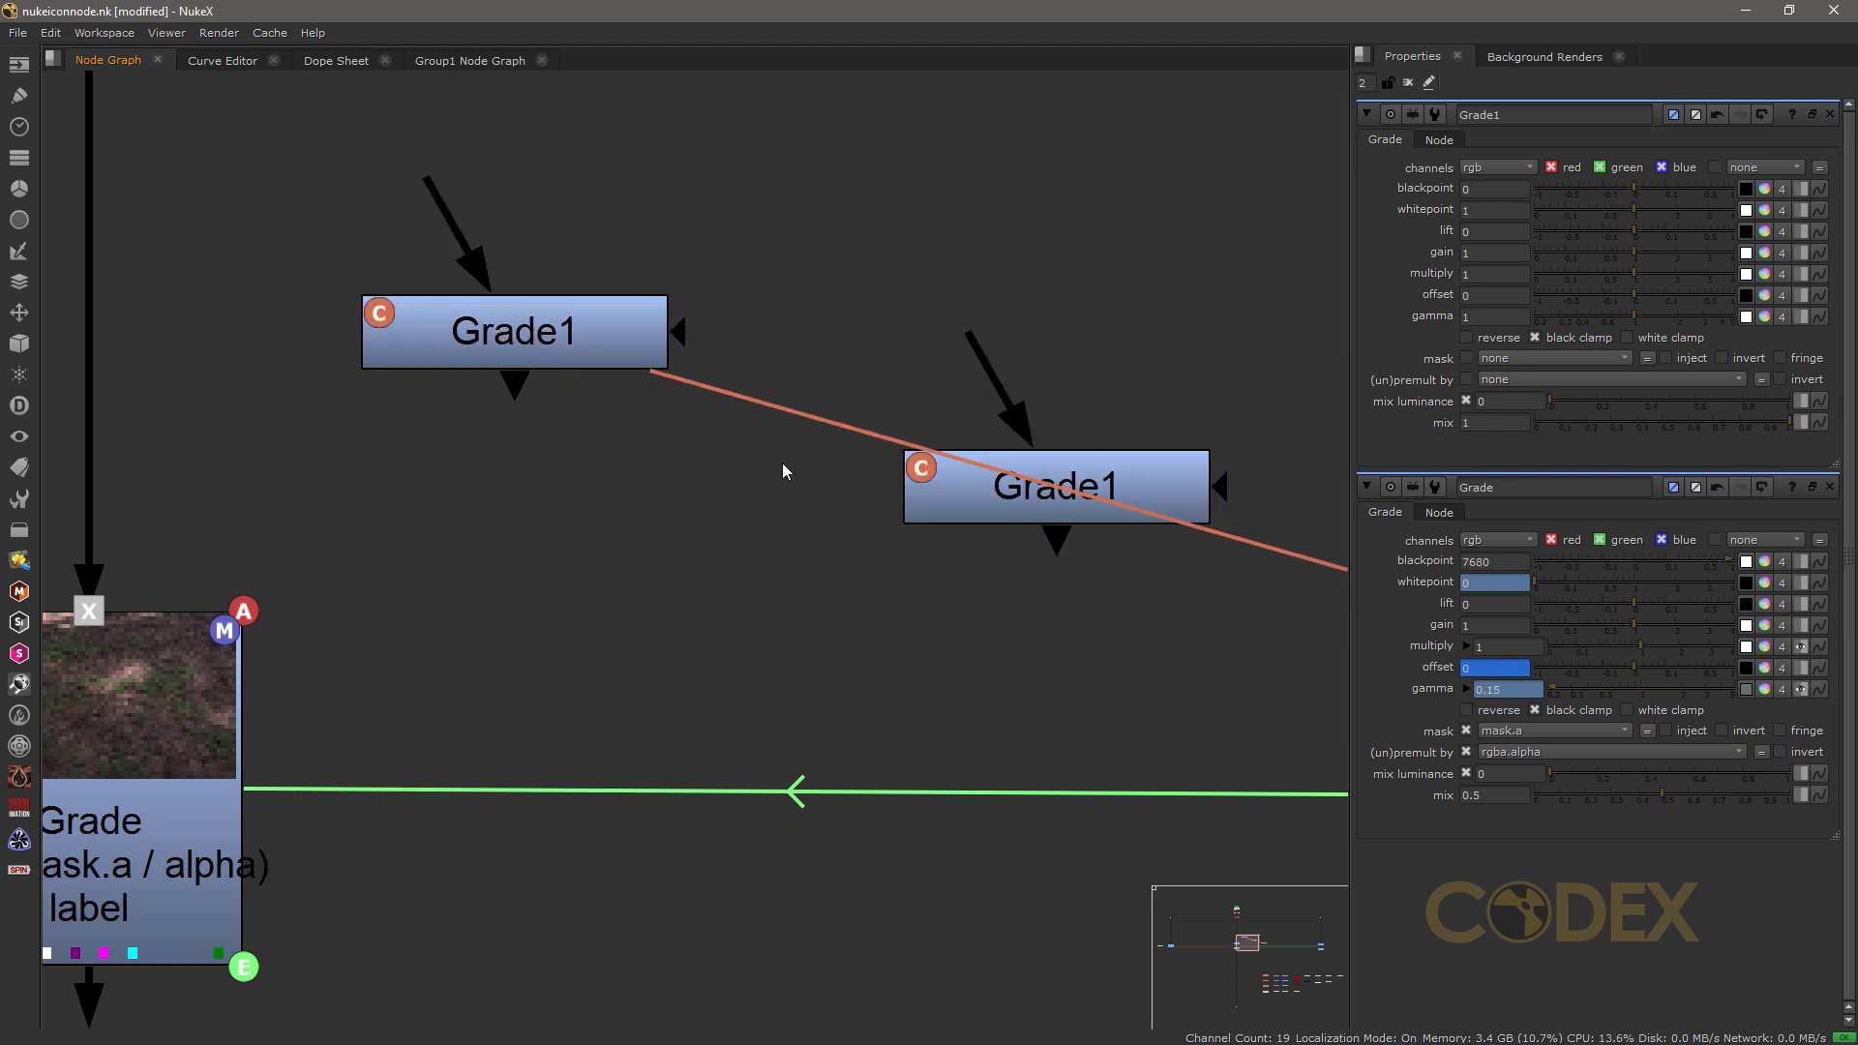
pyautogui.scroll(-4, 915, 502)
pyautogui.moveTo(915, 502)
pyautogui.mouseDown()
pyautogui.moveTo(875, 503)
pyautogui.moveTo(893, 364)
pyautogui.moveTo(766, 283)
pyautogui.mouseUp()
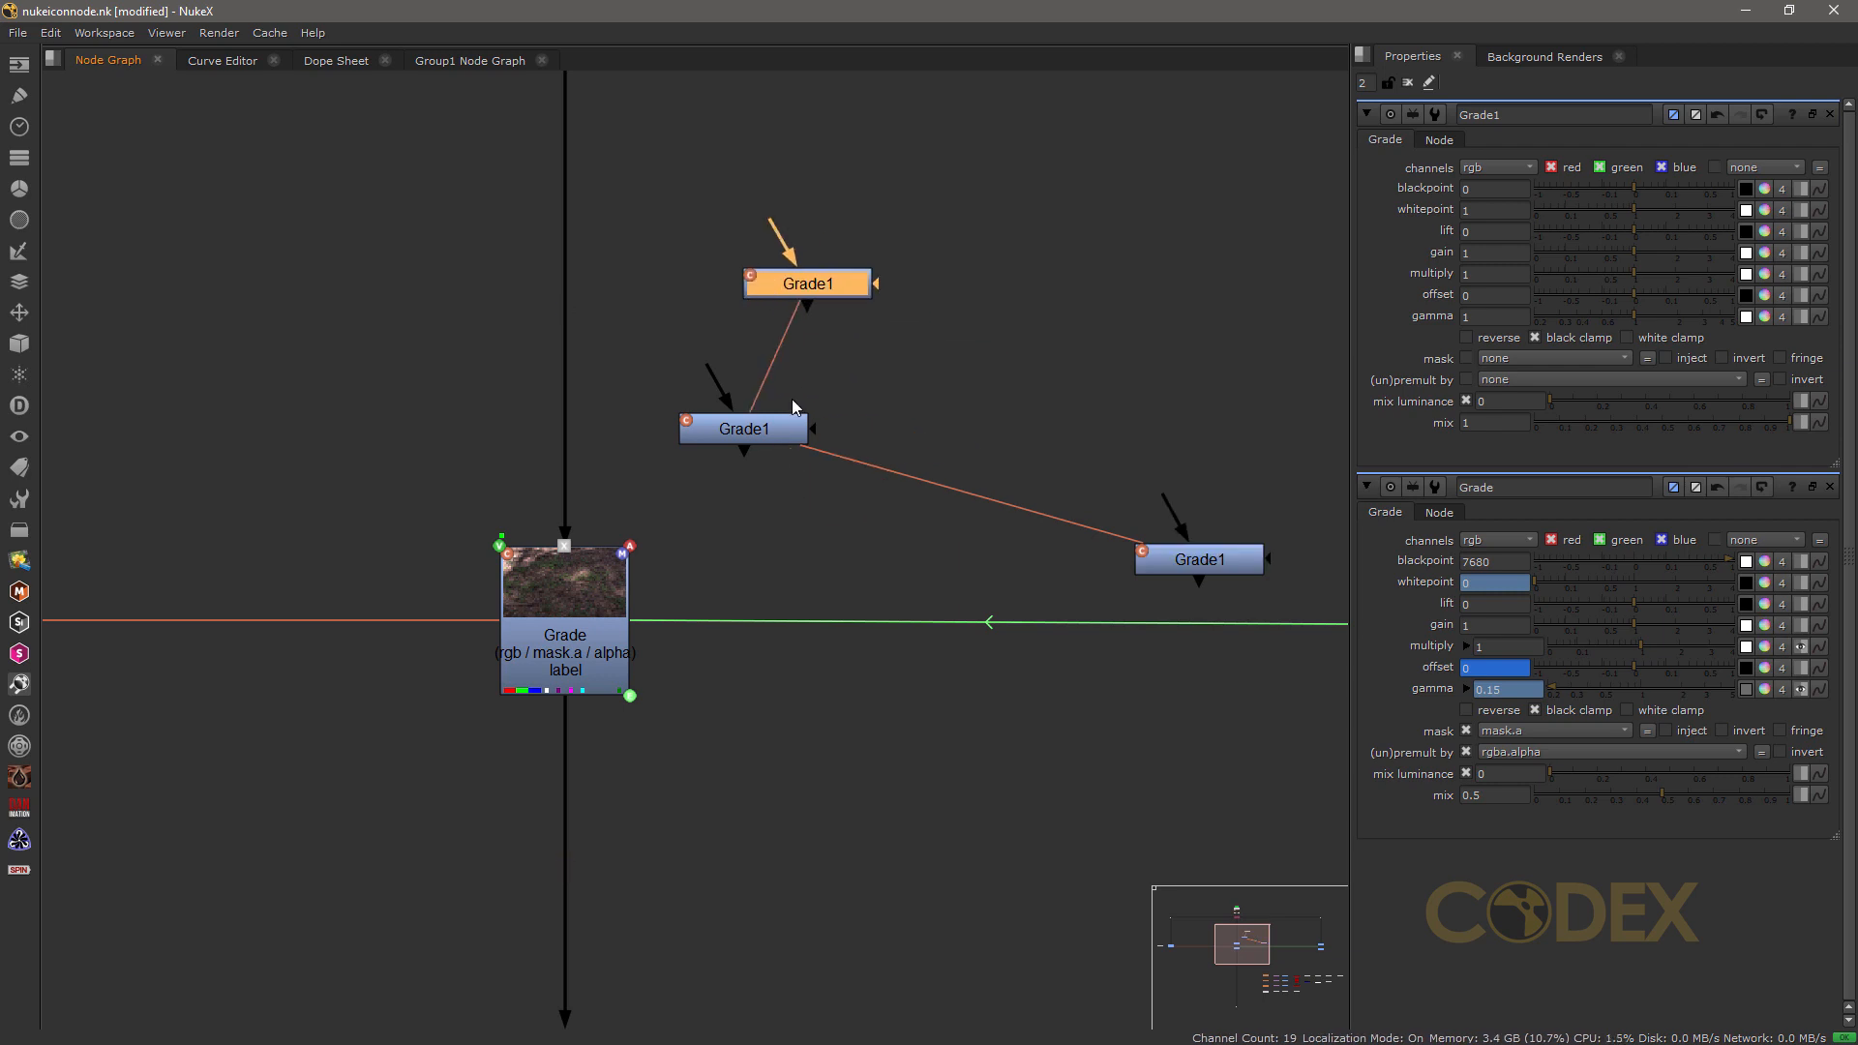
# Step: Open the original Grade1's properties and paste three more clones of it at separate spots in the empty area beside it
pyautogui.click(747, 438)
pyautogui.doubleClick(747, 437)
pyautogui.click(991, 366)
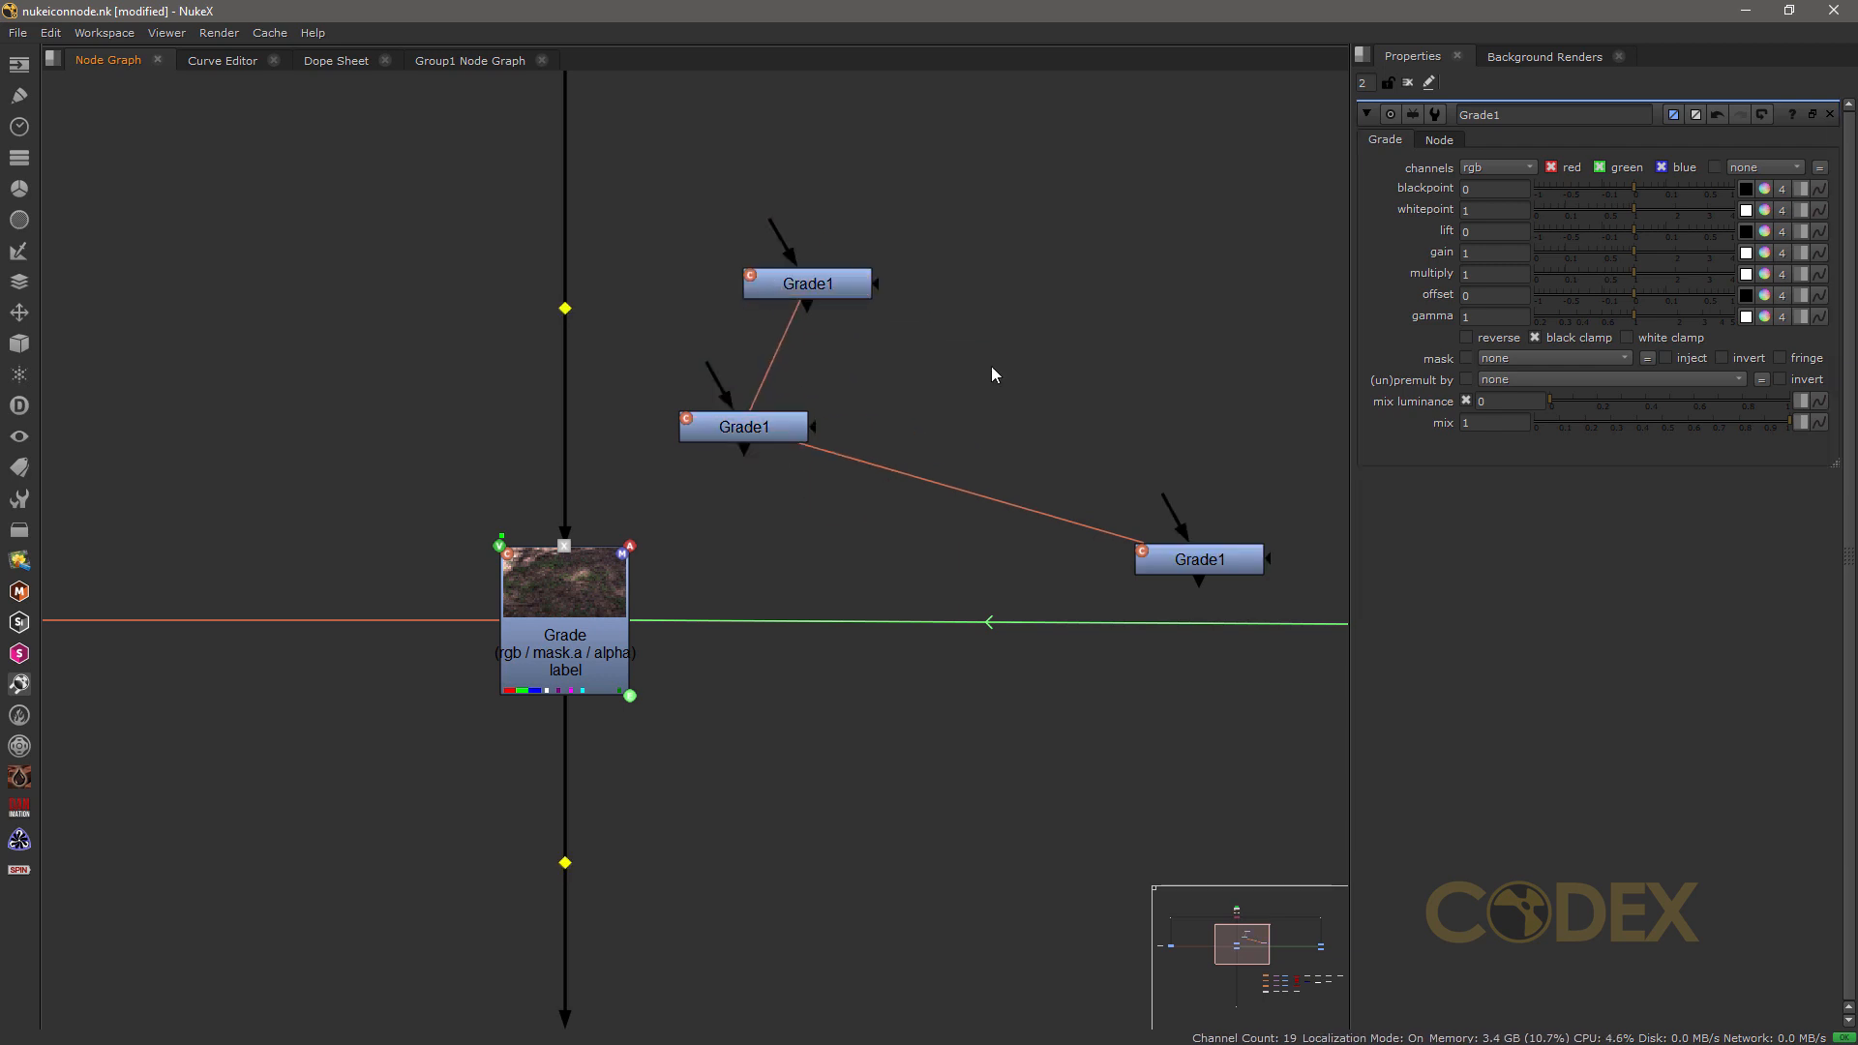
pyautogui.hotkey('ctrl', 'v')
pyautogui.click(1036, 255)
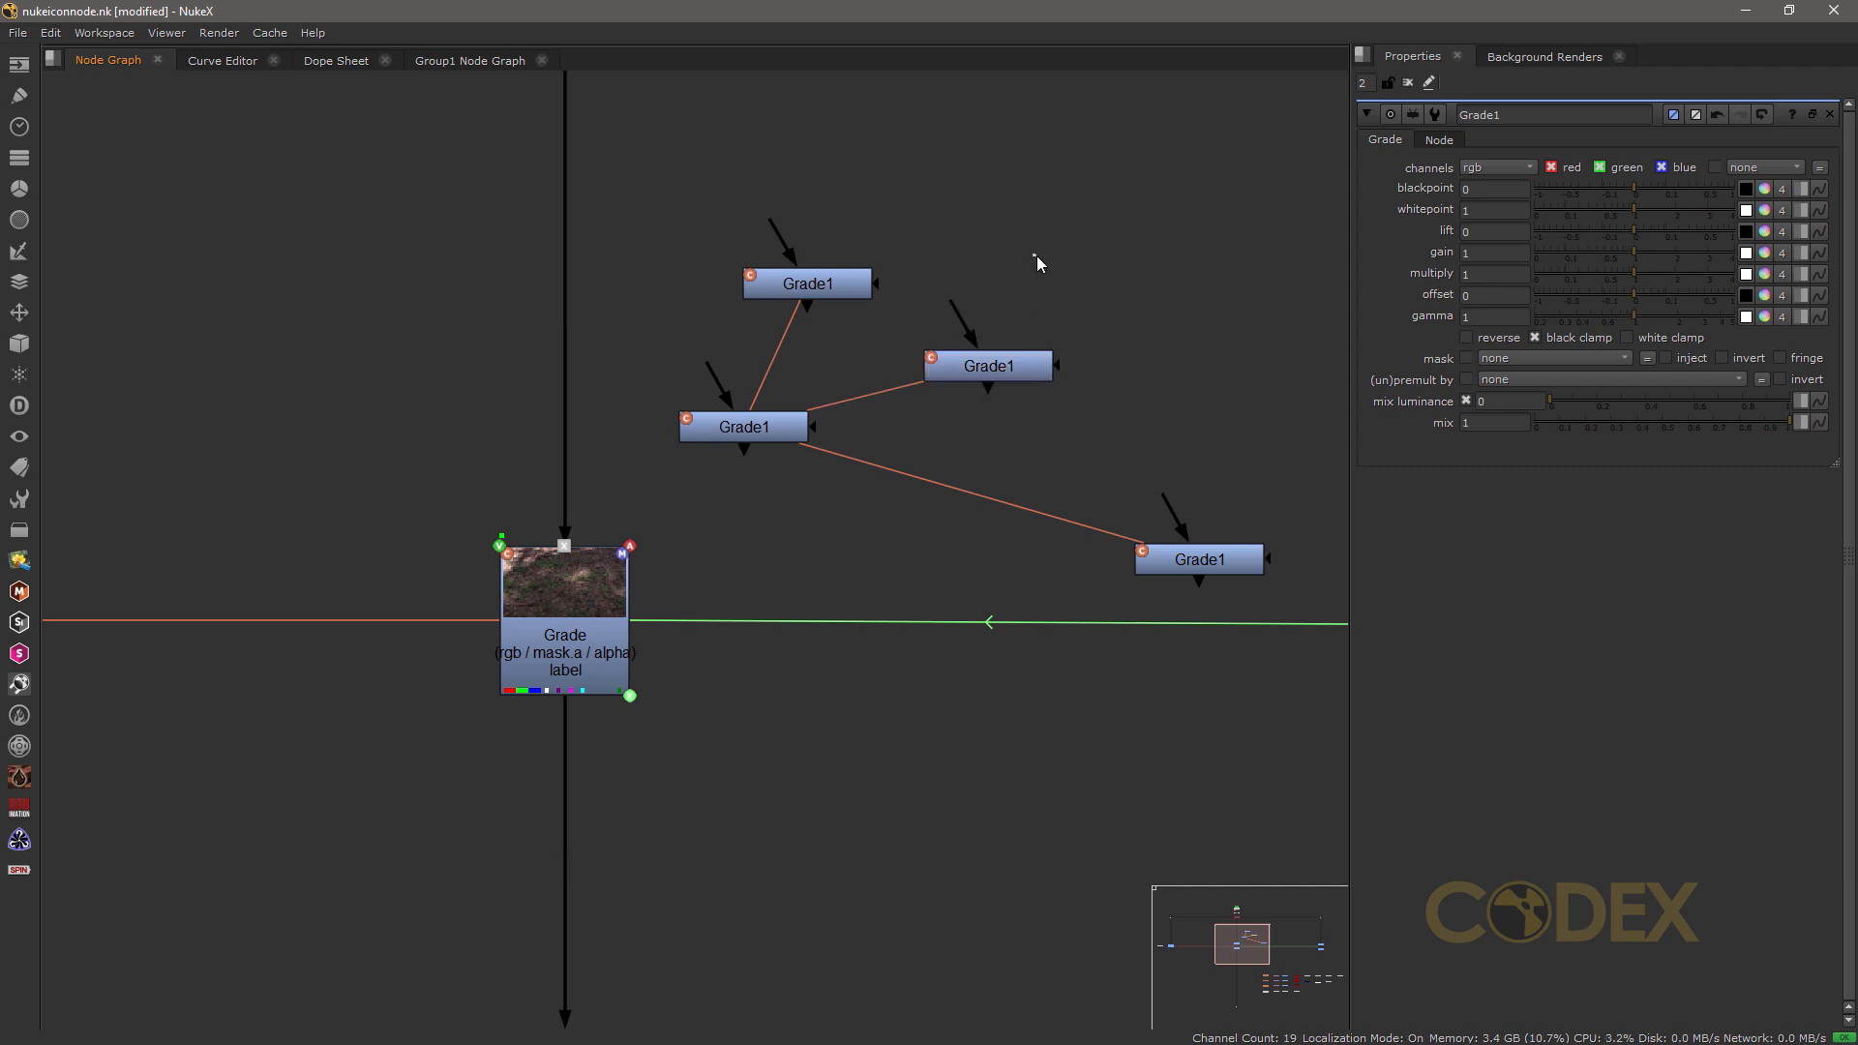
pyautogui.hotkey('ctrl', 'v')
pyautogui.click(1181, 340)
pyautogui.hotkey('ctrl', 'v')
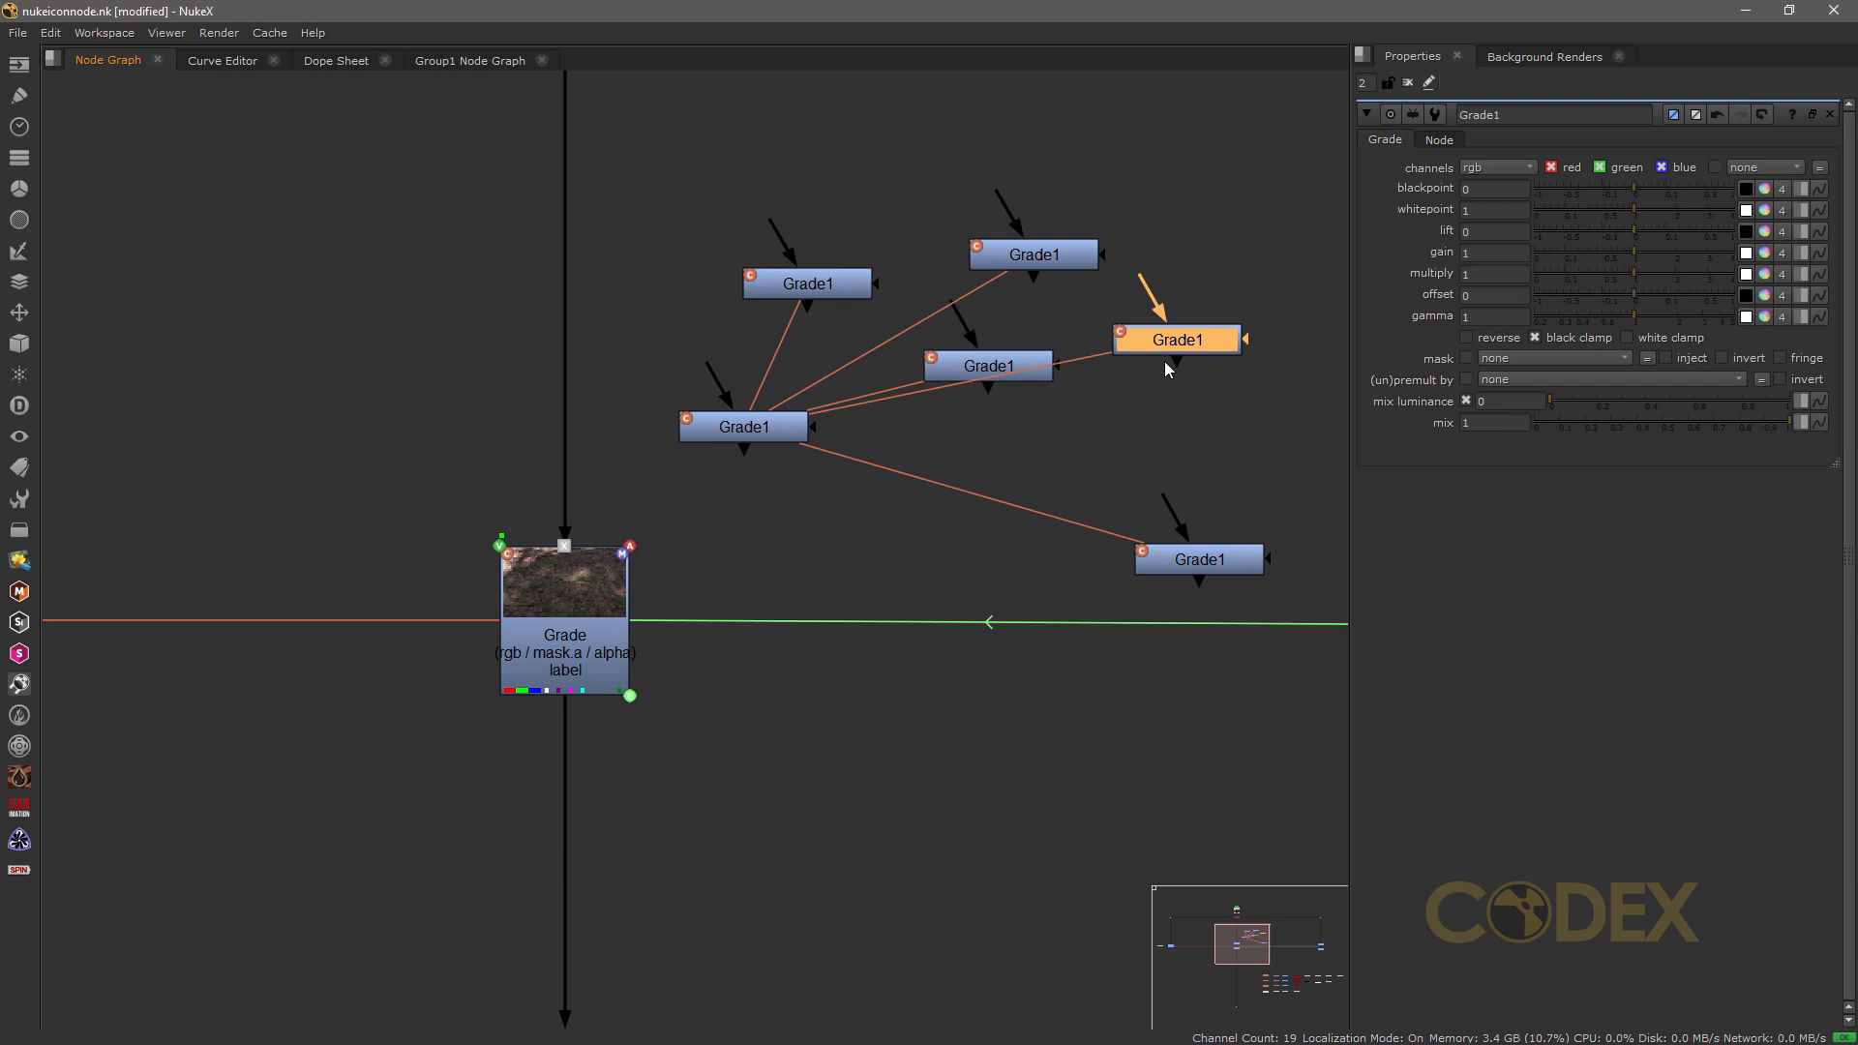
# Step: Clone the original Grade1 two more times and spread the clones around it so their links fan out
pyautogui.click(738, 434)
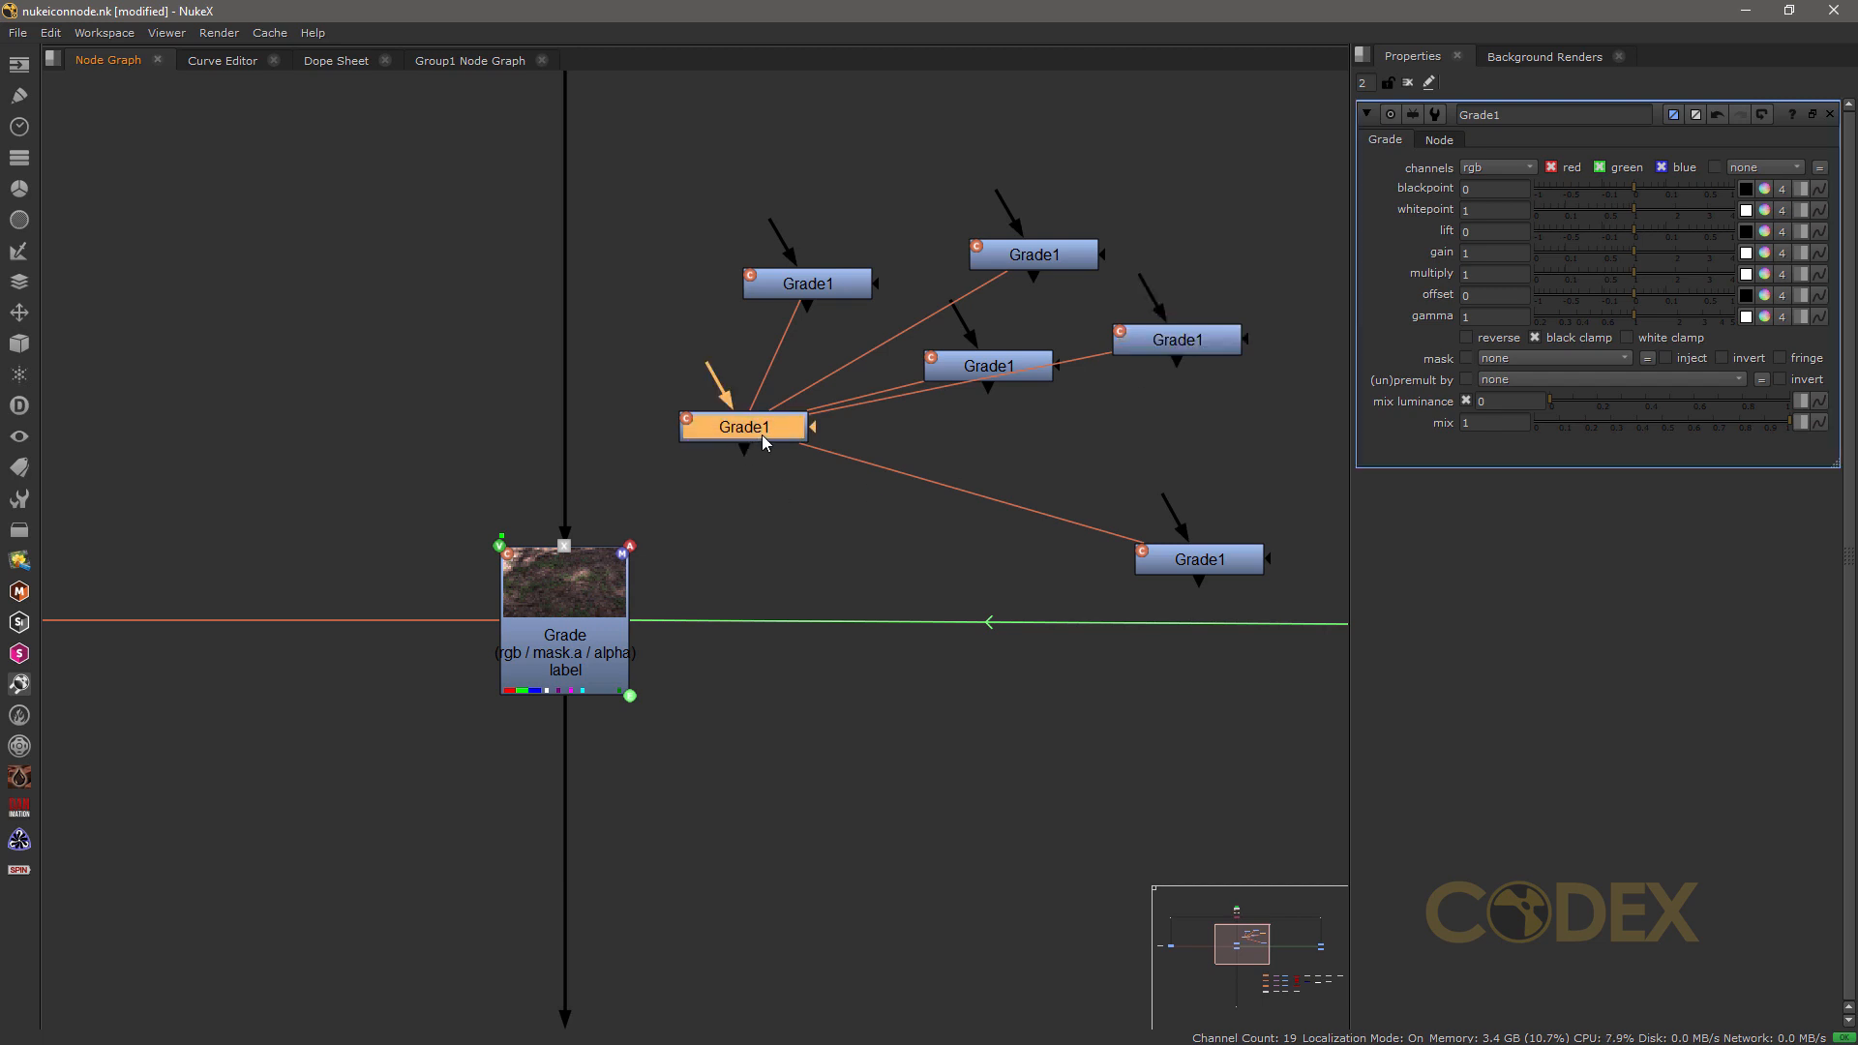
pyautogui.hotkey('alt', 'k')
pyautogui.hotkey('alt', 'k')
pyautogui.click(940, 507)
pyautogui.moveTo(939, 508); pyautogui.dragTo(844, 564)
pyautogui.moveTo(747, 426); pyautogui.dragTo(680, 395)
pyautogui.moveTo(1239, 562)
pyautogui.mouseDown()
pyautogui.moveTo(1231, 496)
pyautogui.moveTo(1115, 568)
pyautogui.mouseUp()
pyautogui.moveTo(863, 556); pyautogui.dragTo(837, 561)
pyautogui.moveTo(687, 404); pyautogui.dragTo(793, 432)
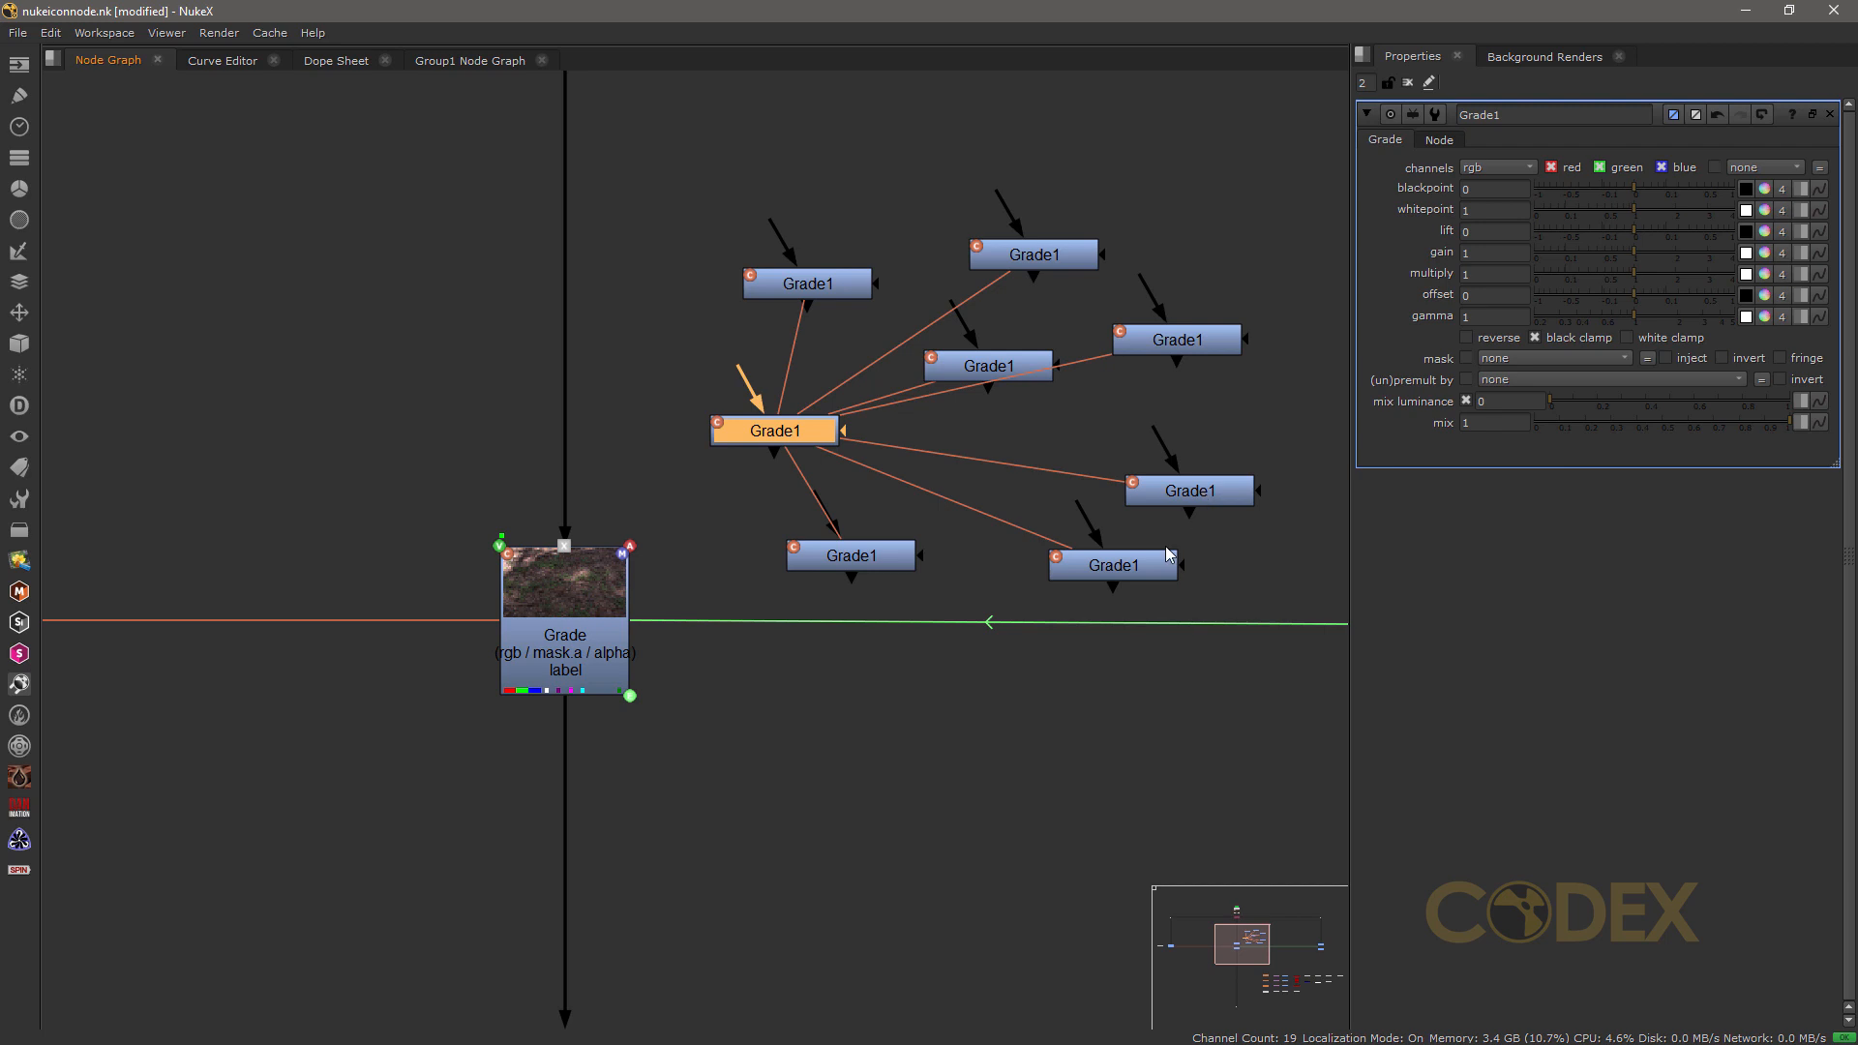
# Step: Open the properties of two Grade1 clones and set the gain of one to 0.32
pyautogui.doubleClick(1002, 373)
pyautogui.doubleClick(1015, 254)
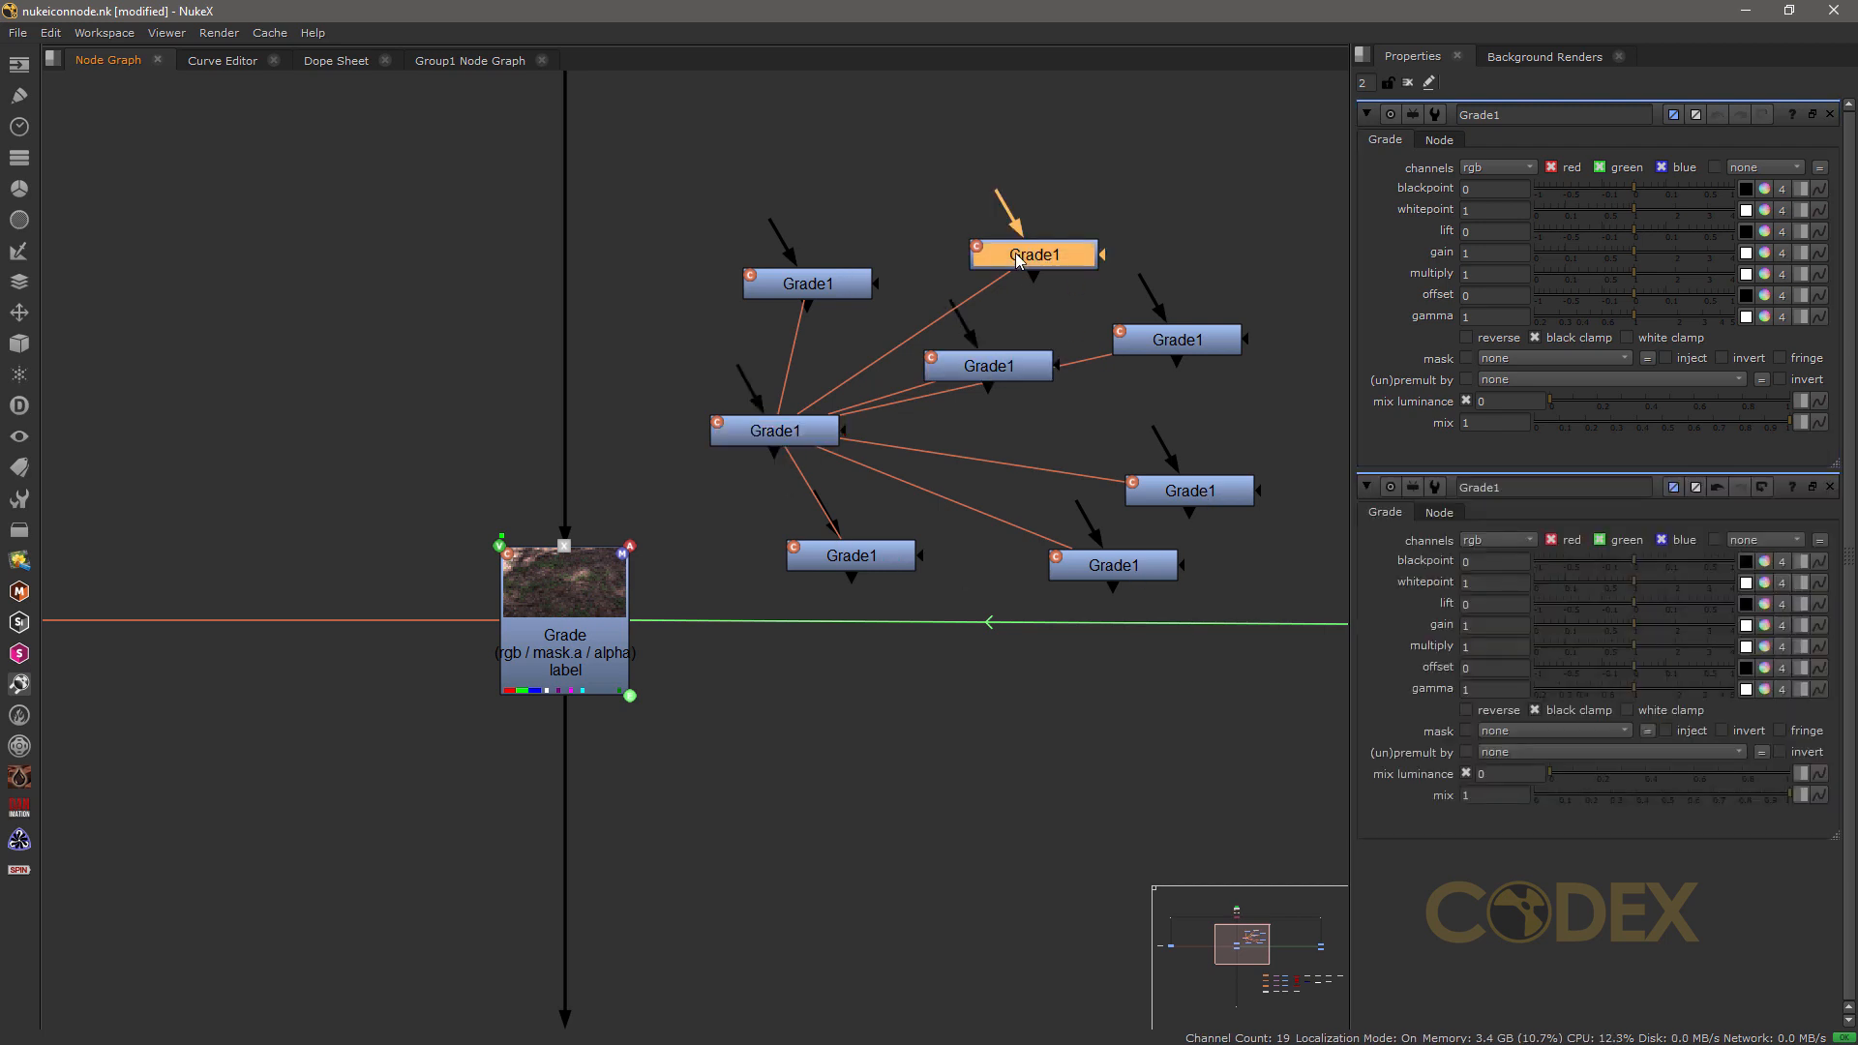
pyautogui.moveTo(1620, 267)
pyautogui.mouseDown()
pyautogui.moveTo(1576, 259)
pyautogui.moveTo(1591, 258)
pyautogui.mouseUp()
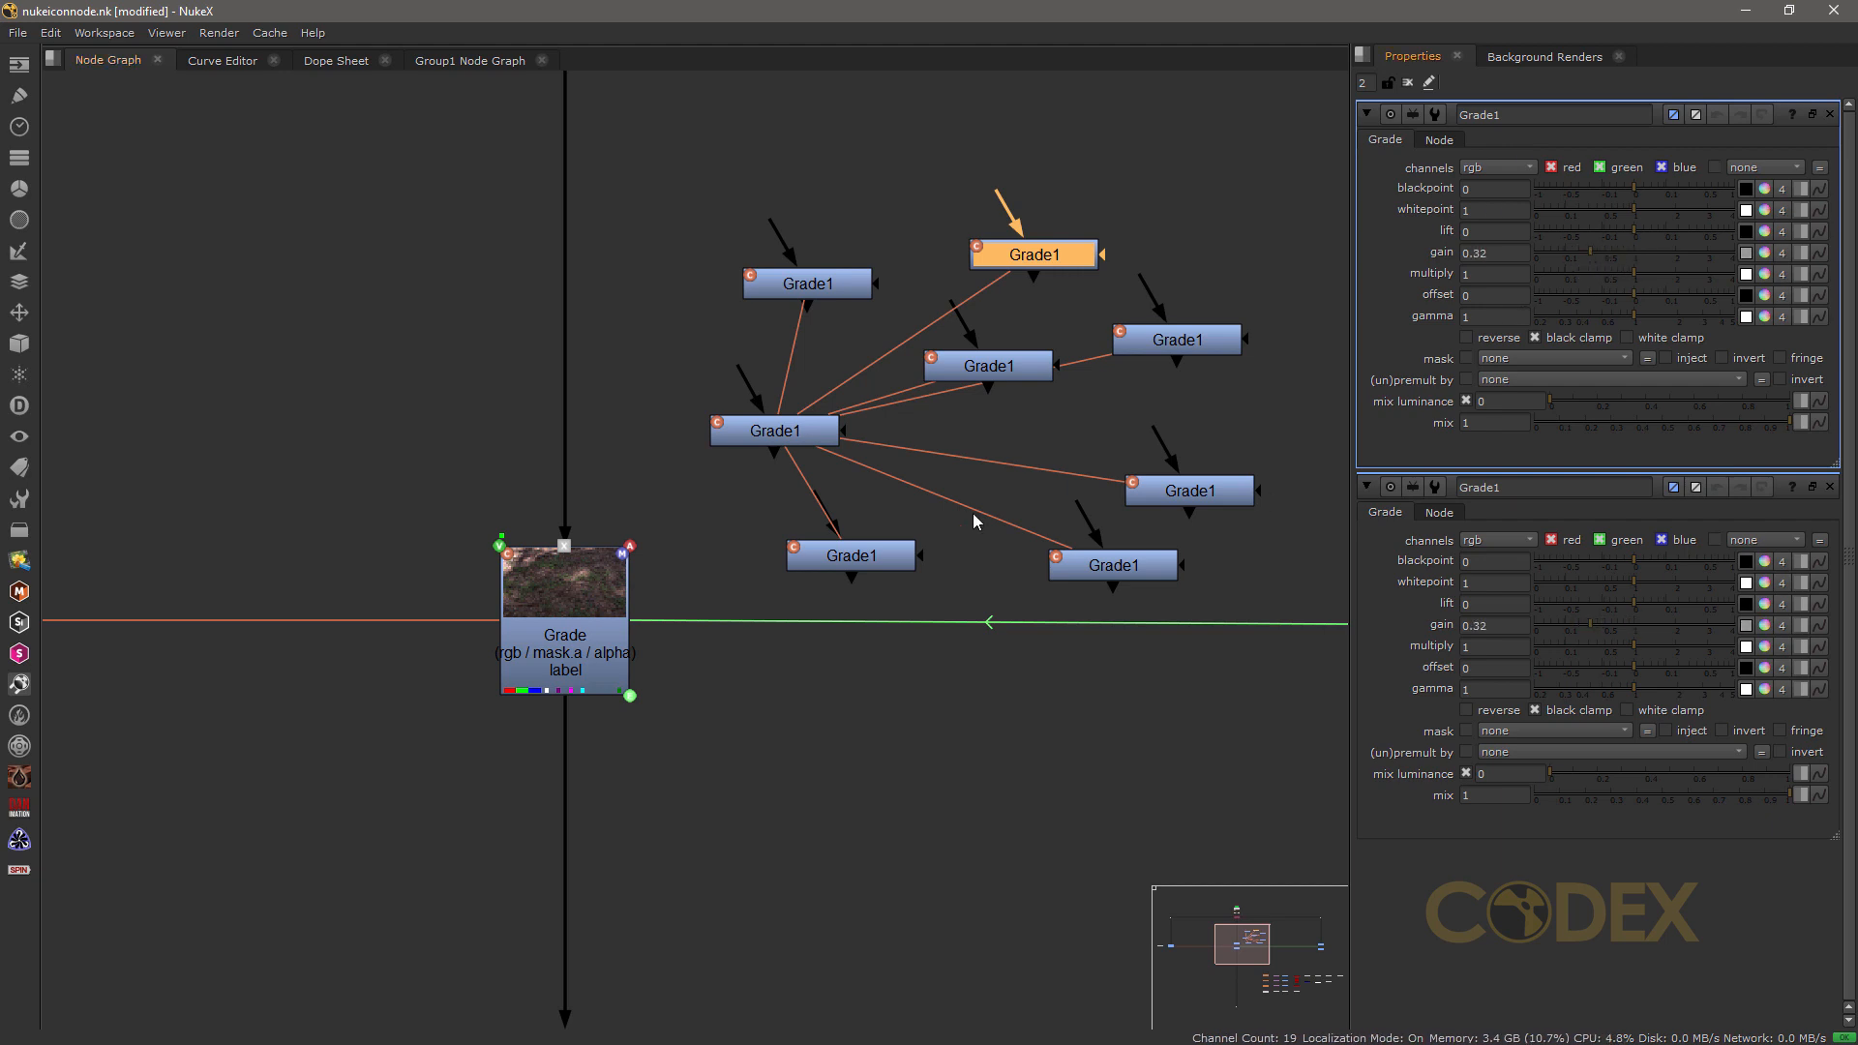
# Step: Move the clone above the original Grade1 slightly, then toggle the clone link lines off and back on
pyautogui.moveTo(829, 283); pyautogui.dragTo(814, 261)
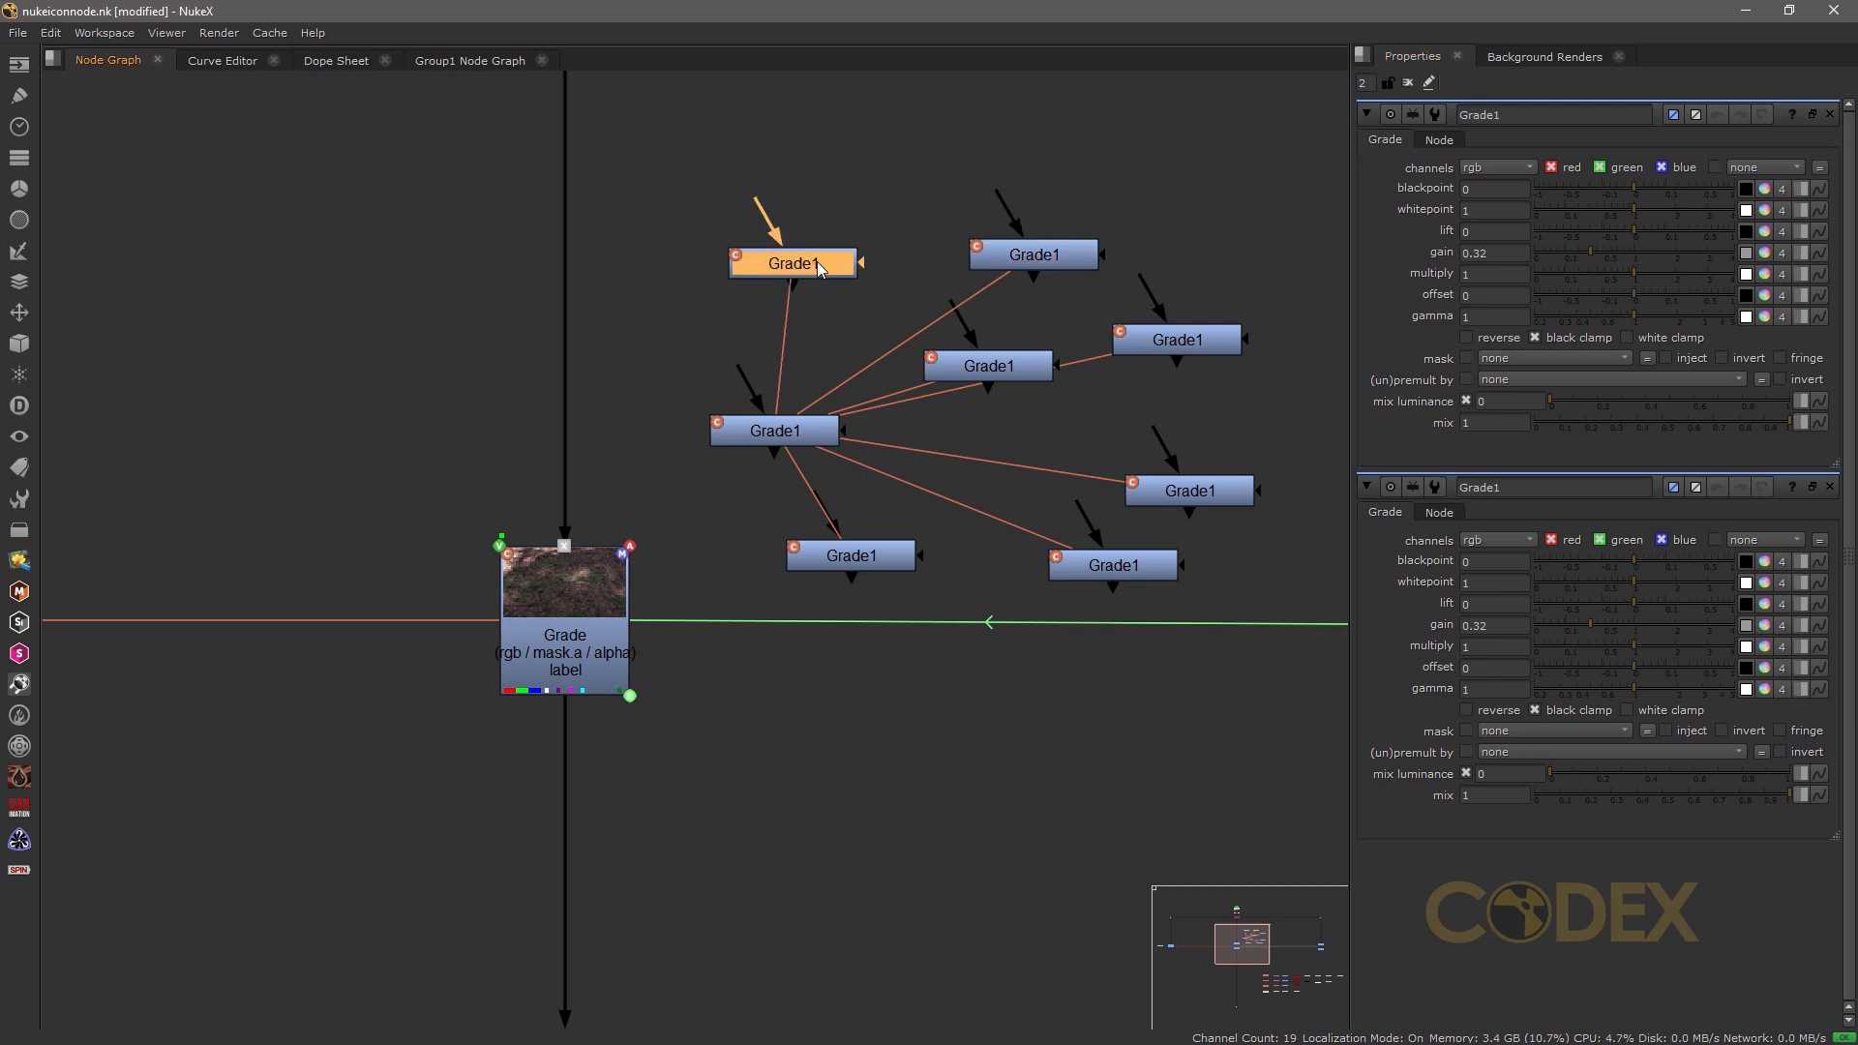
pyautogui.hotkey('alt', 'e')
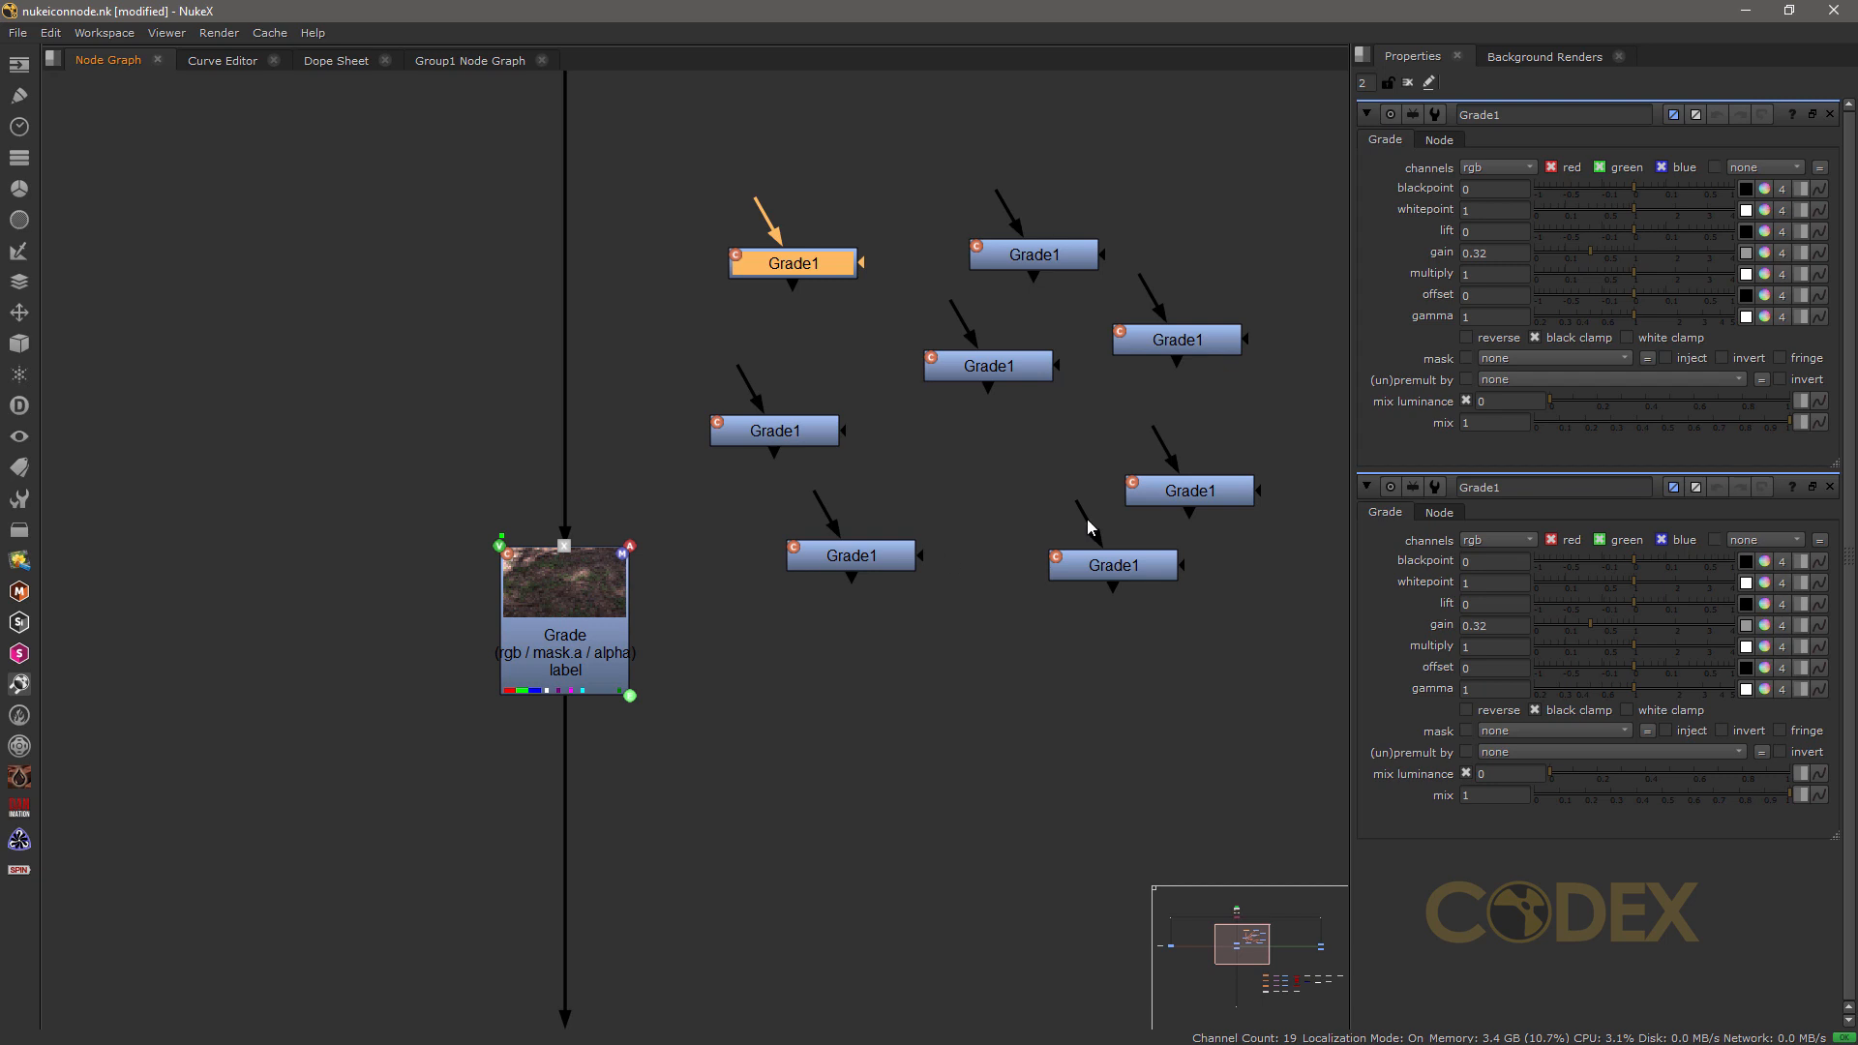
pyautogui.hotkey('alt', 'e')
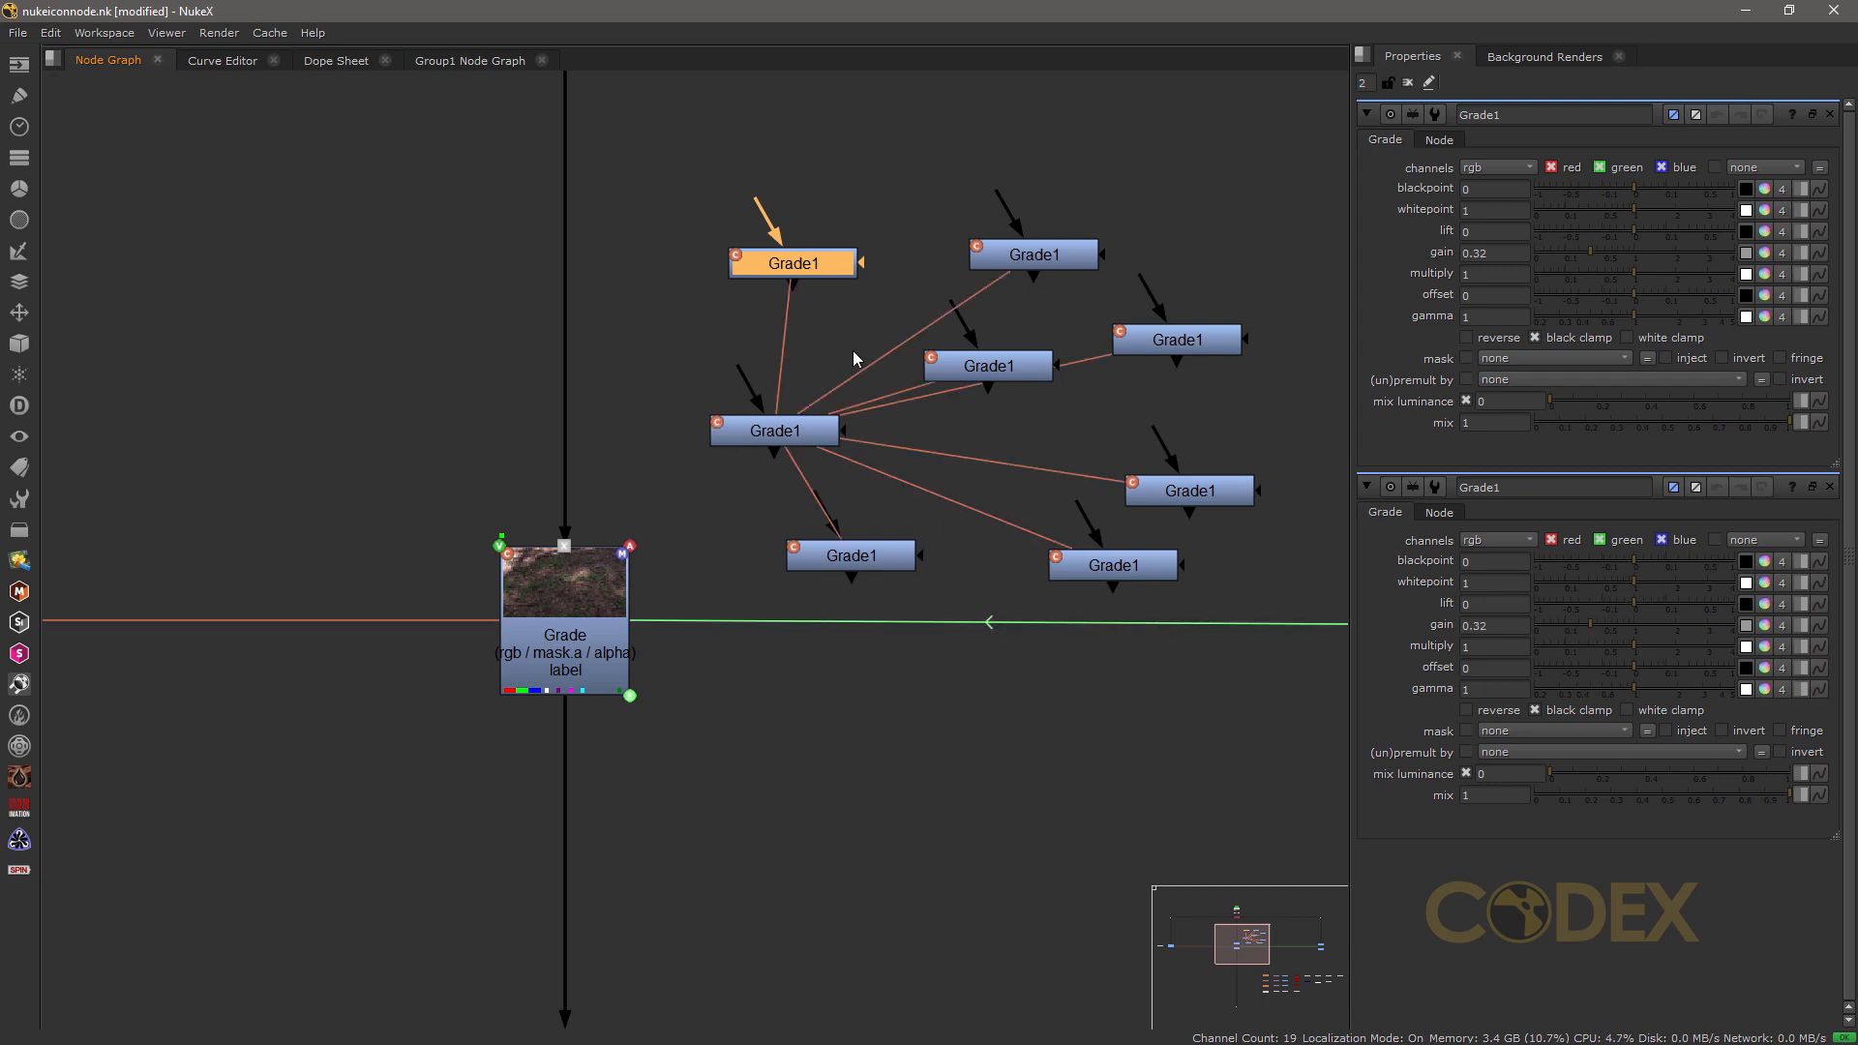
# Step: Select the original Grade1 with all of its clones and delete them
pyautogui.moveTo(689, 178); pyautogui.dragTo(1280, 589)
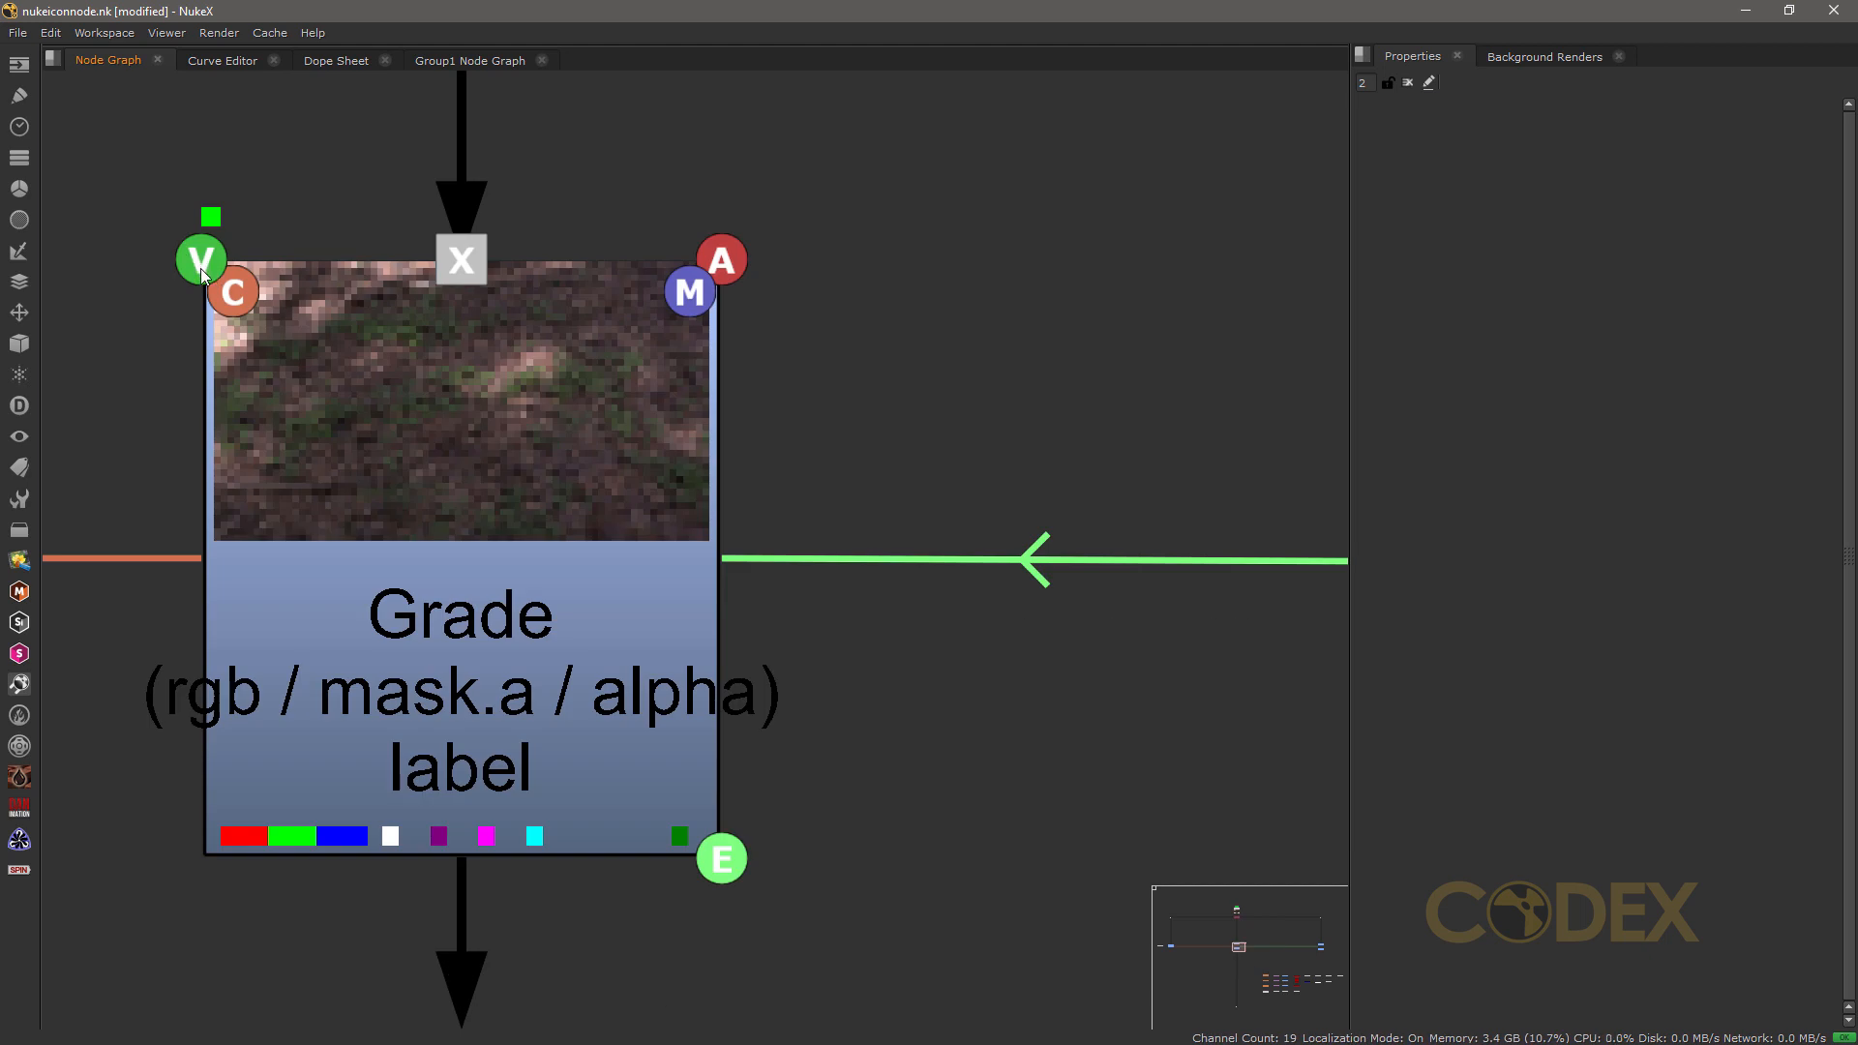
# Step: Show the available Views nodes and close the list again without adding one
pyautogui.click(18, 437)
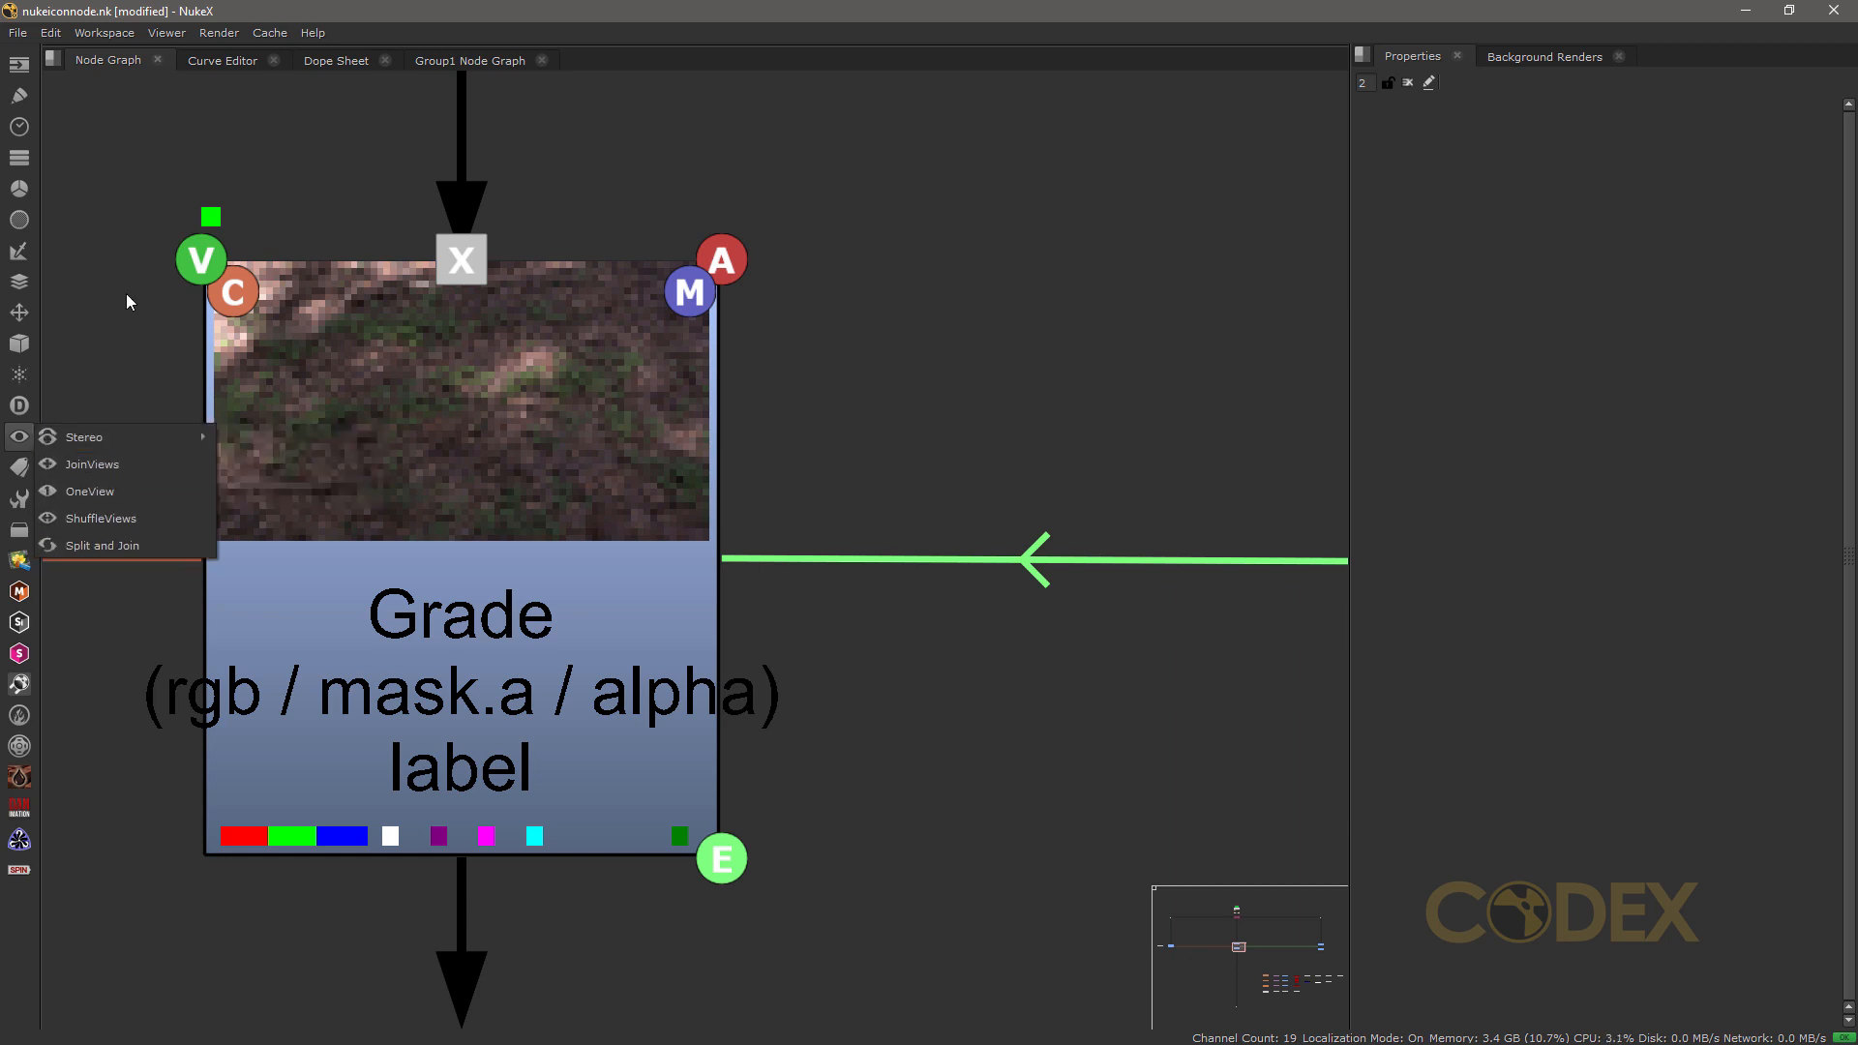
pyautogui.click(107, 352)
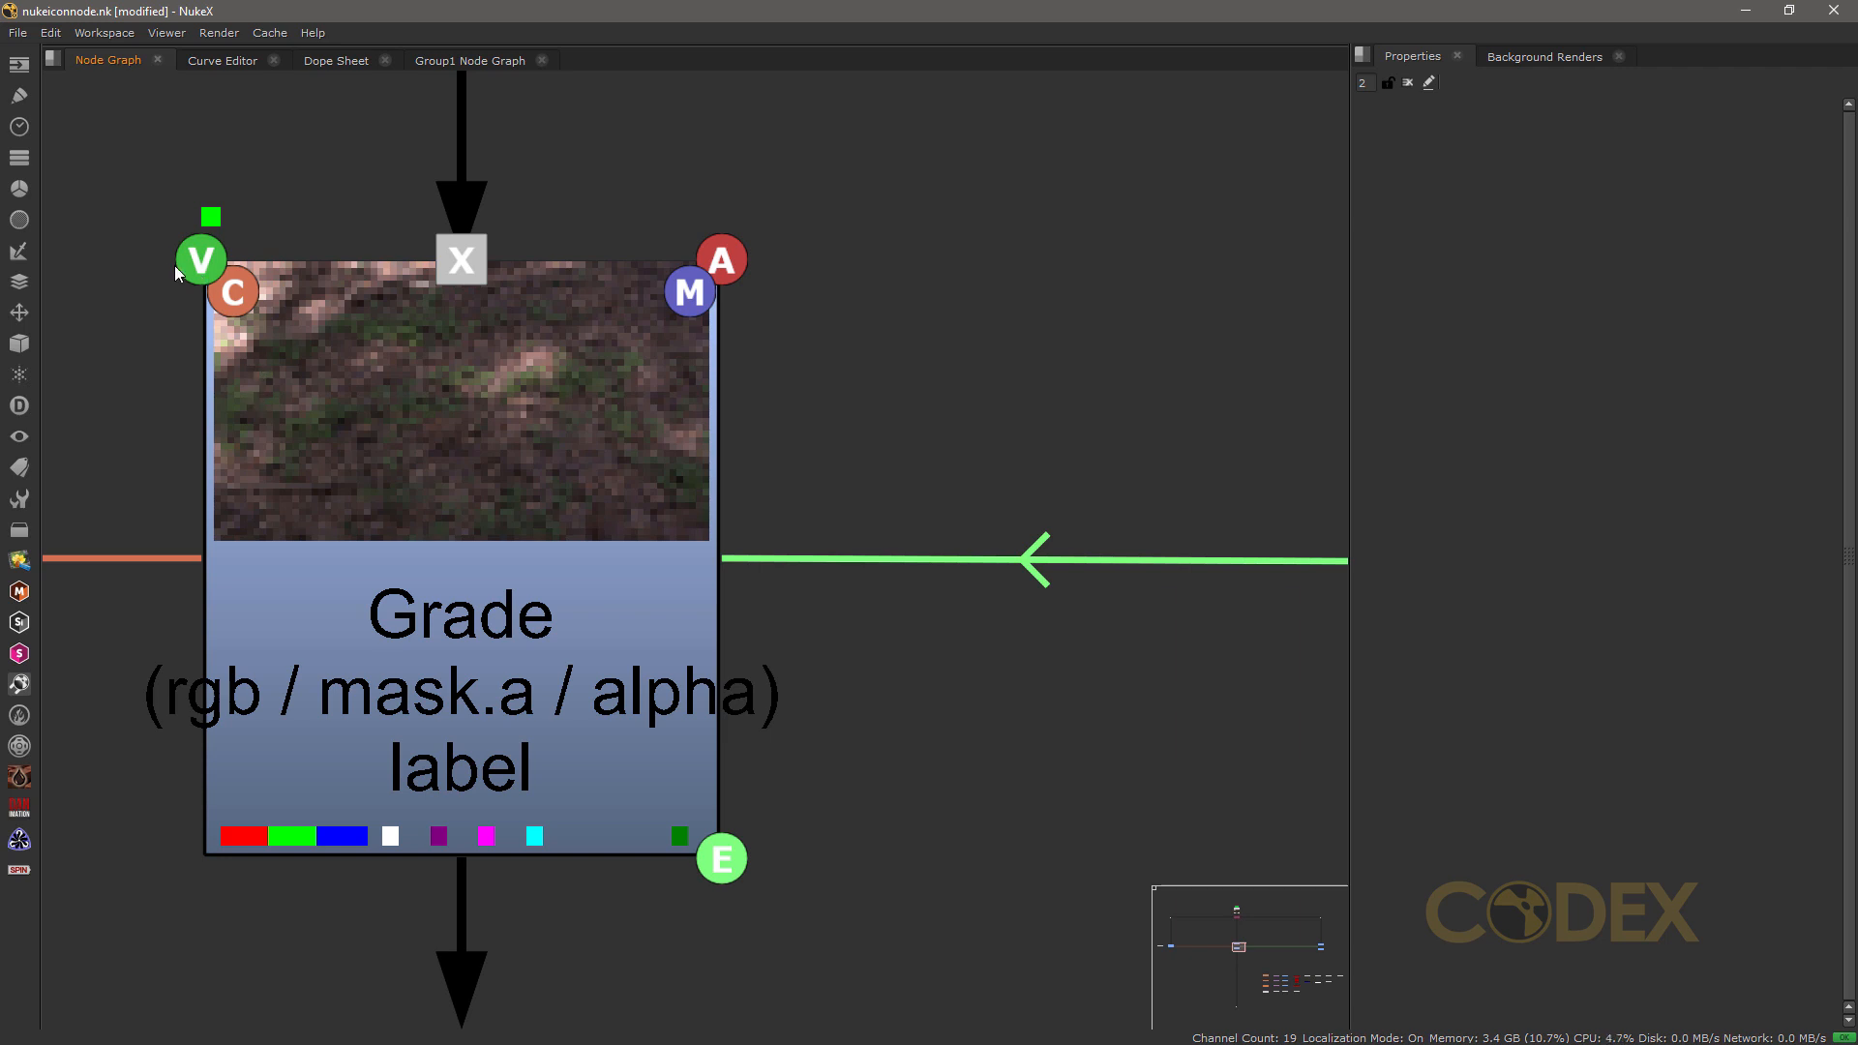
# Step: Open the Grade node's properties and expand gamma and multiply into their separate per-view values
pyautogui.doubleClick(416, 409)
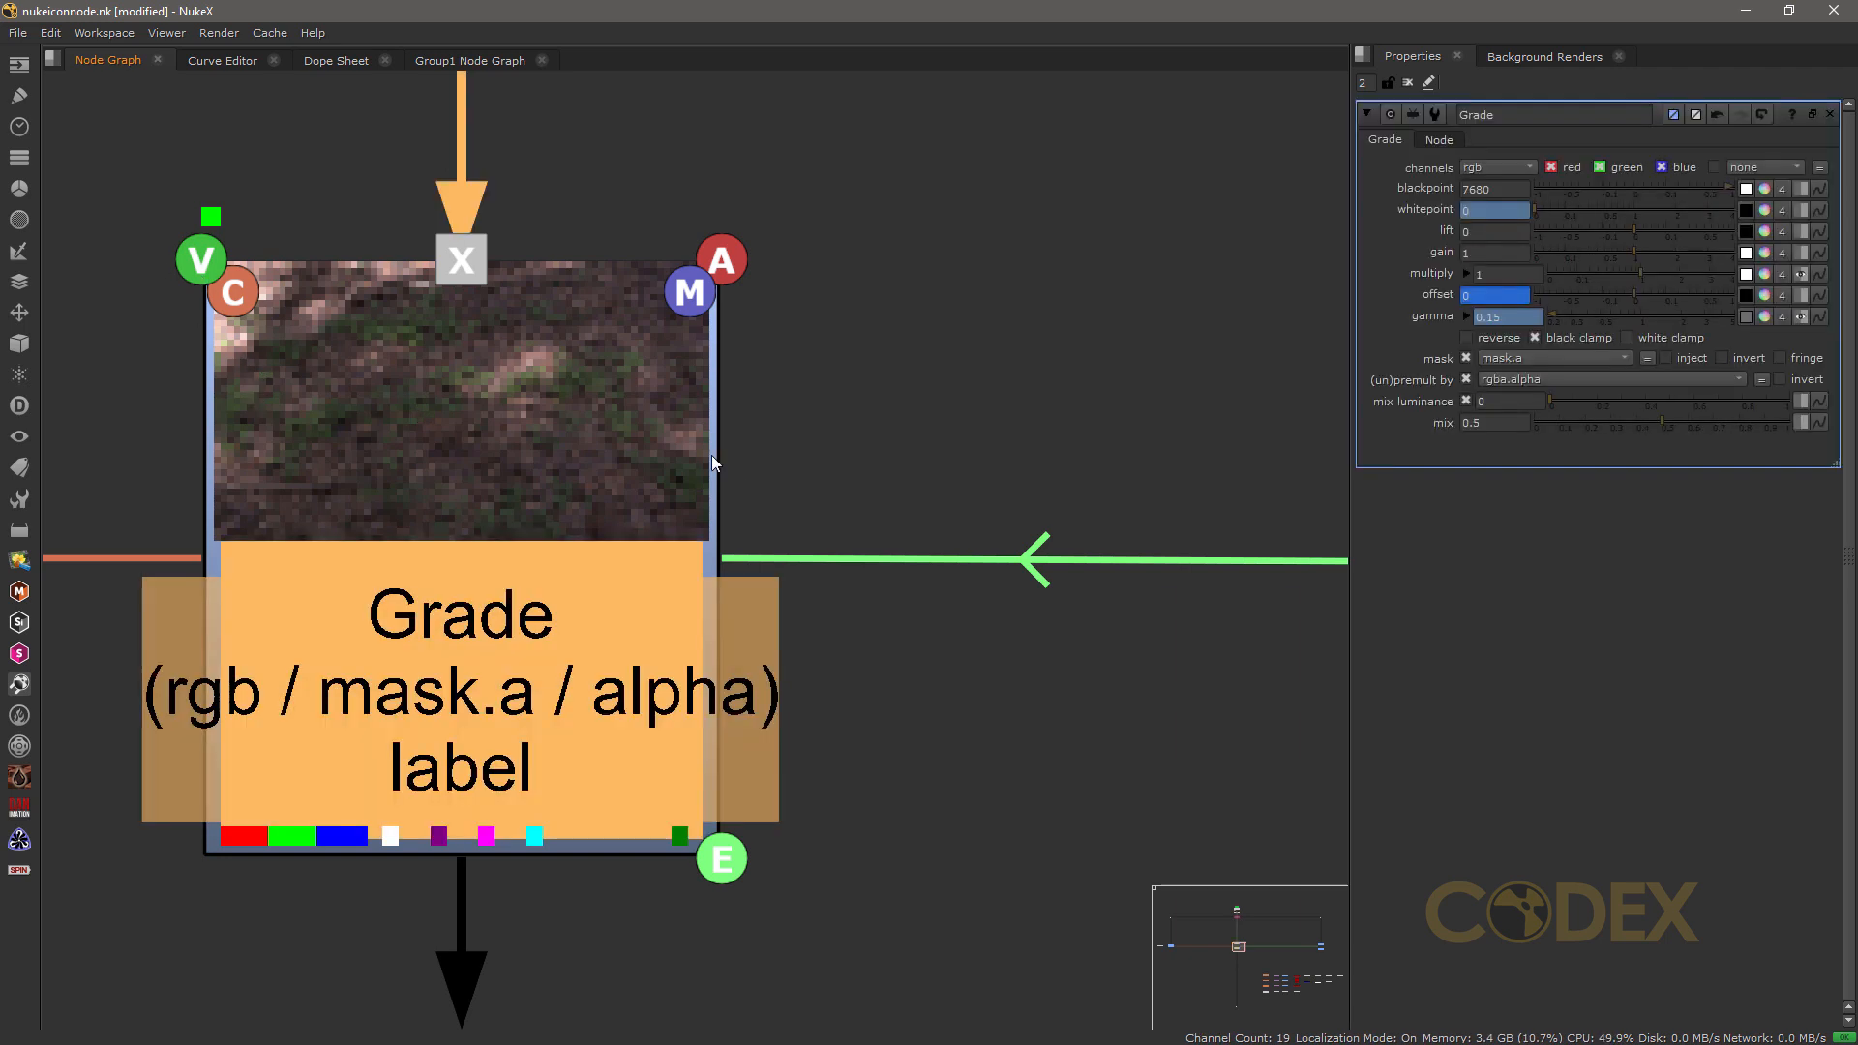
pyautogui.click(1467, 318)
pyautogui.click(1468, 274)
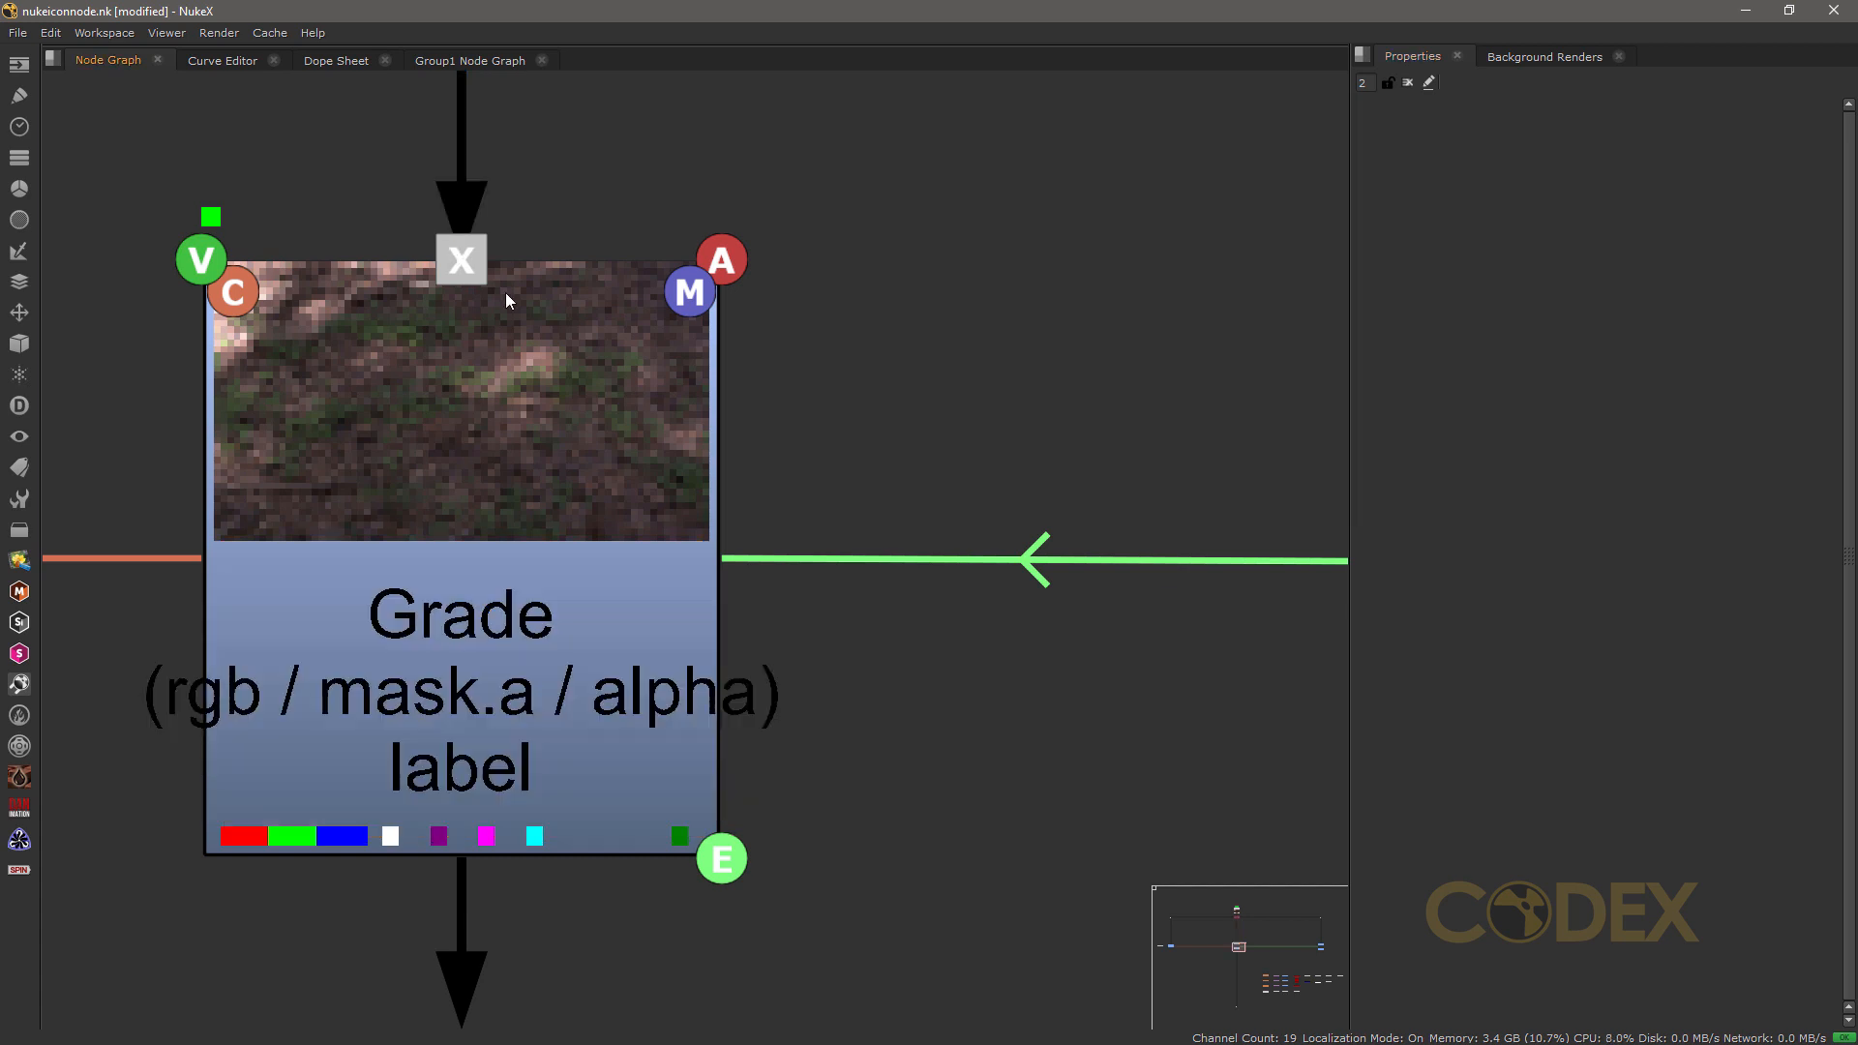
# Step: Reopen the Grade node's properties and change its mix to 1 and then to 0
pyautogui.doubleClick(467, 470)
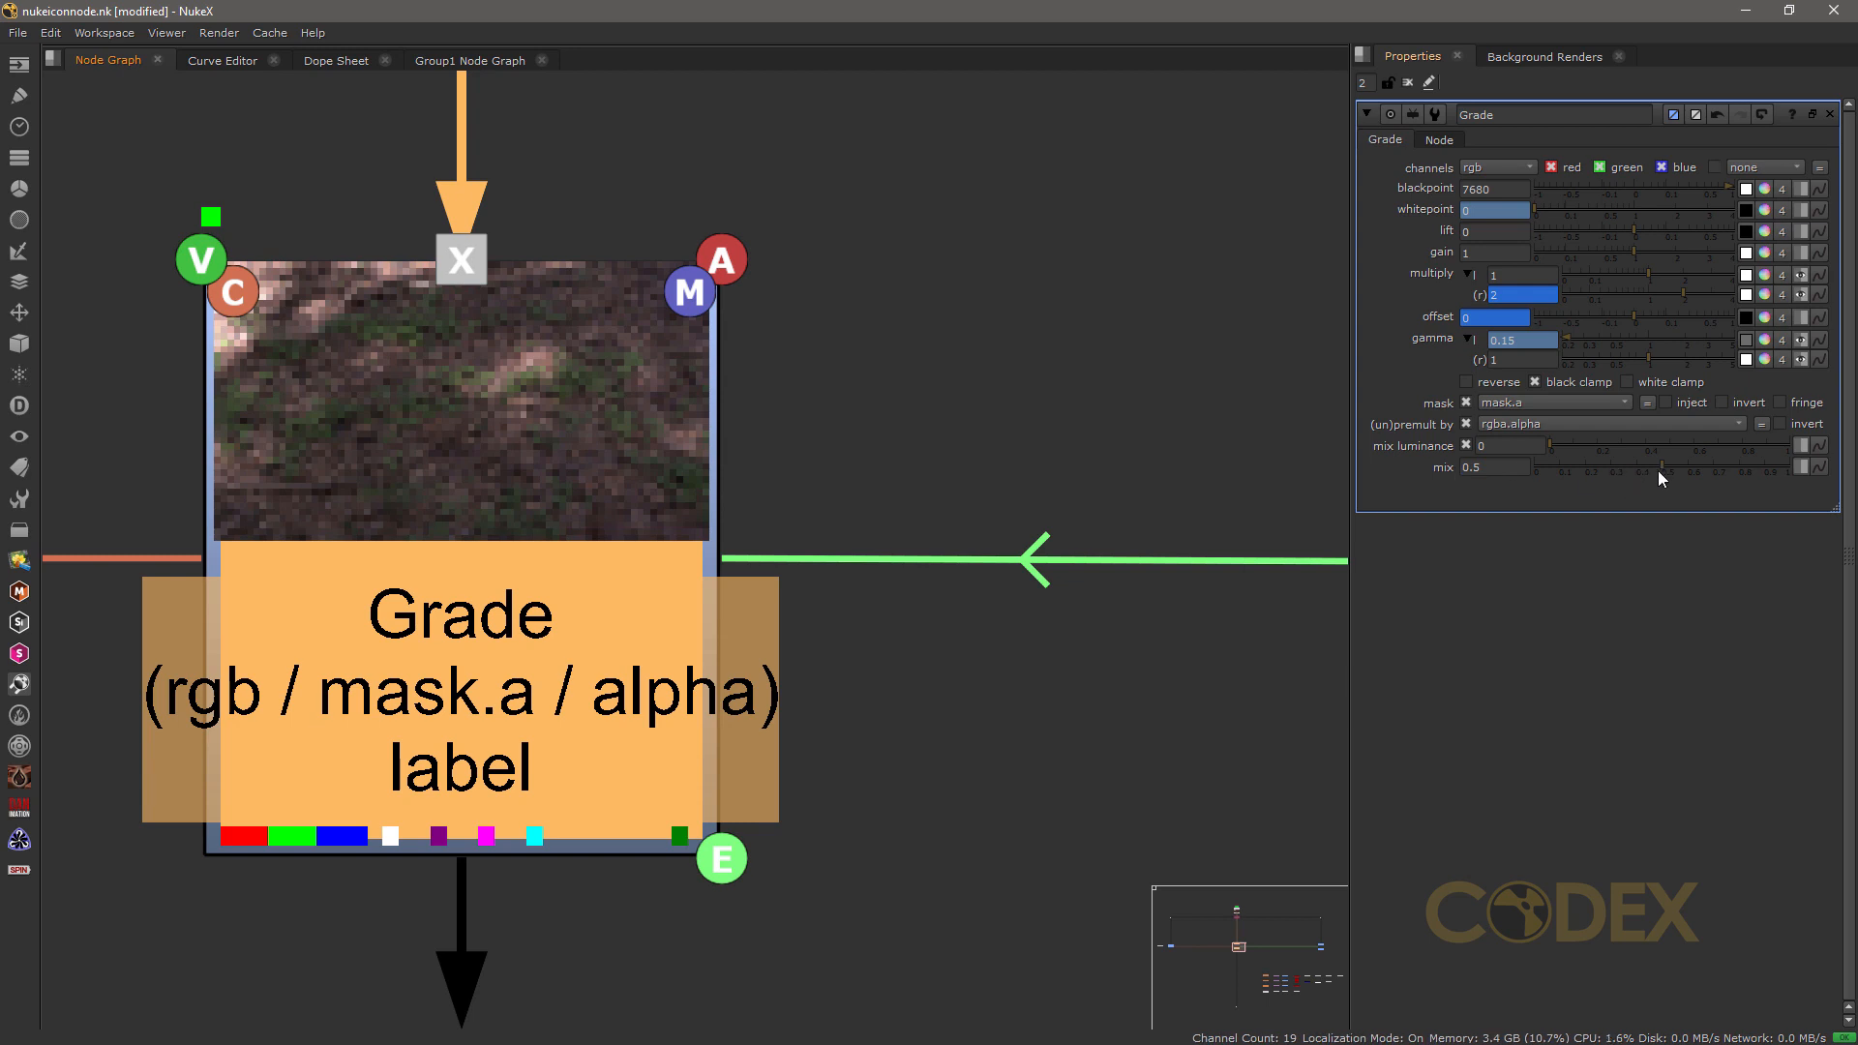
pyautogui.click(1222, 486)
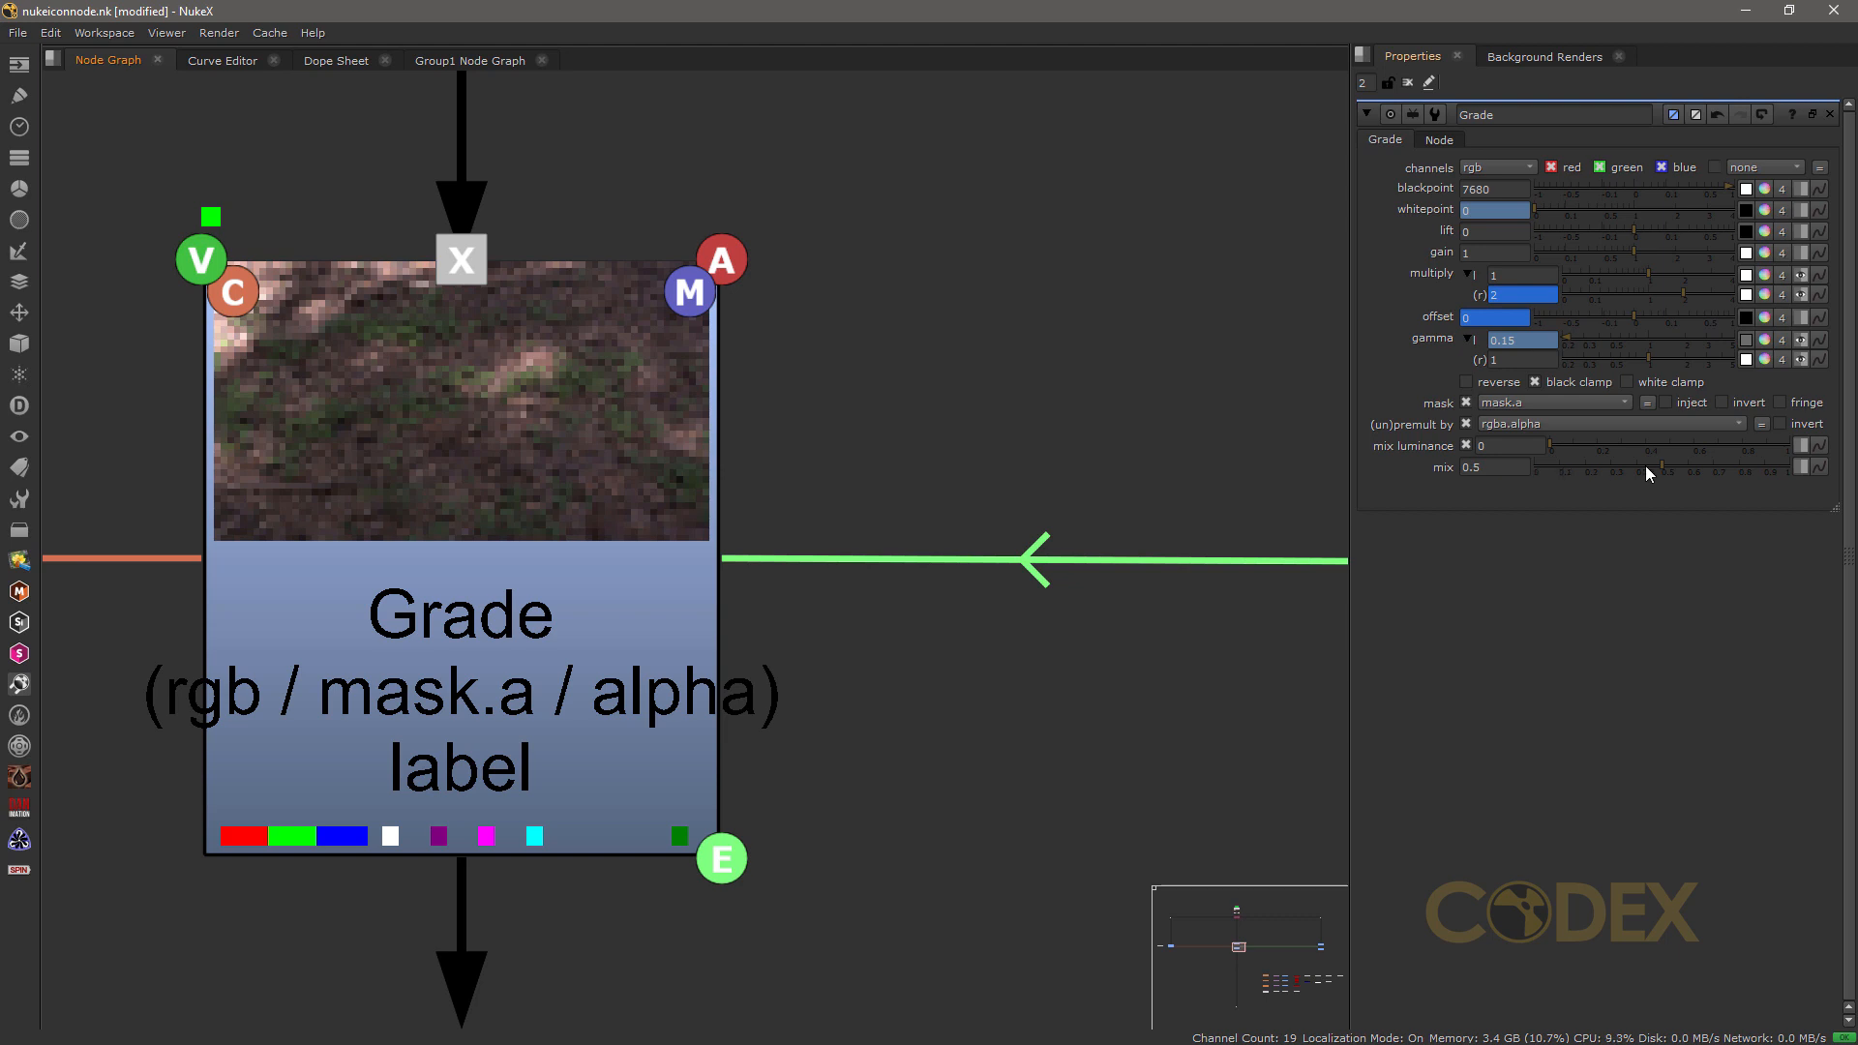
pyautogui.moveTo(1664, 465); pyautogui.dragTo(1835, 475)
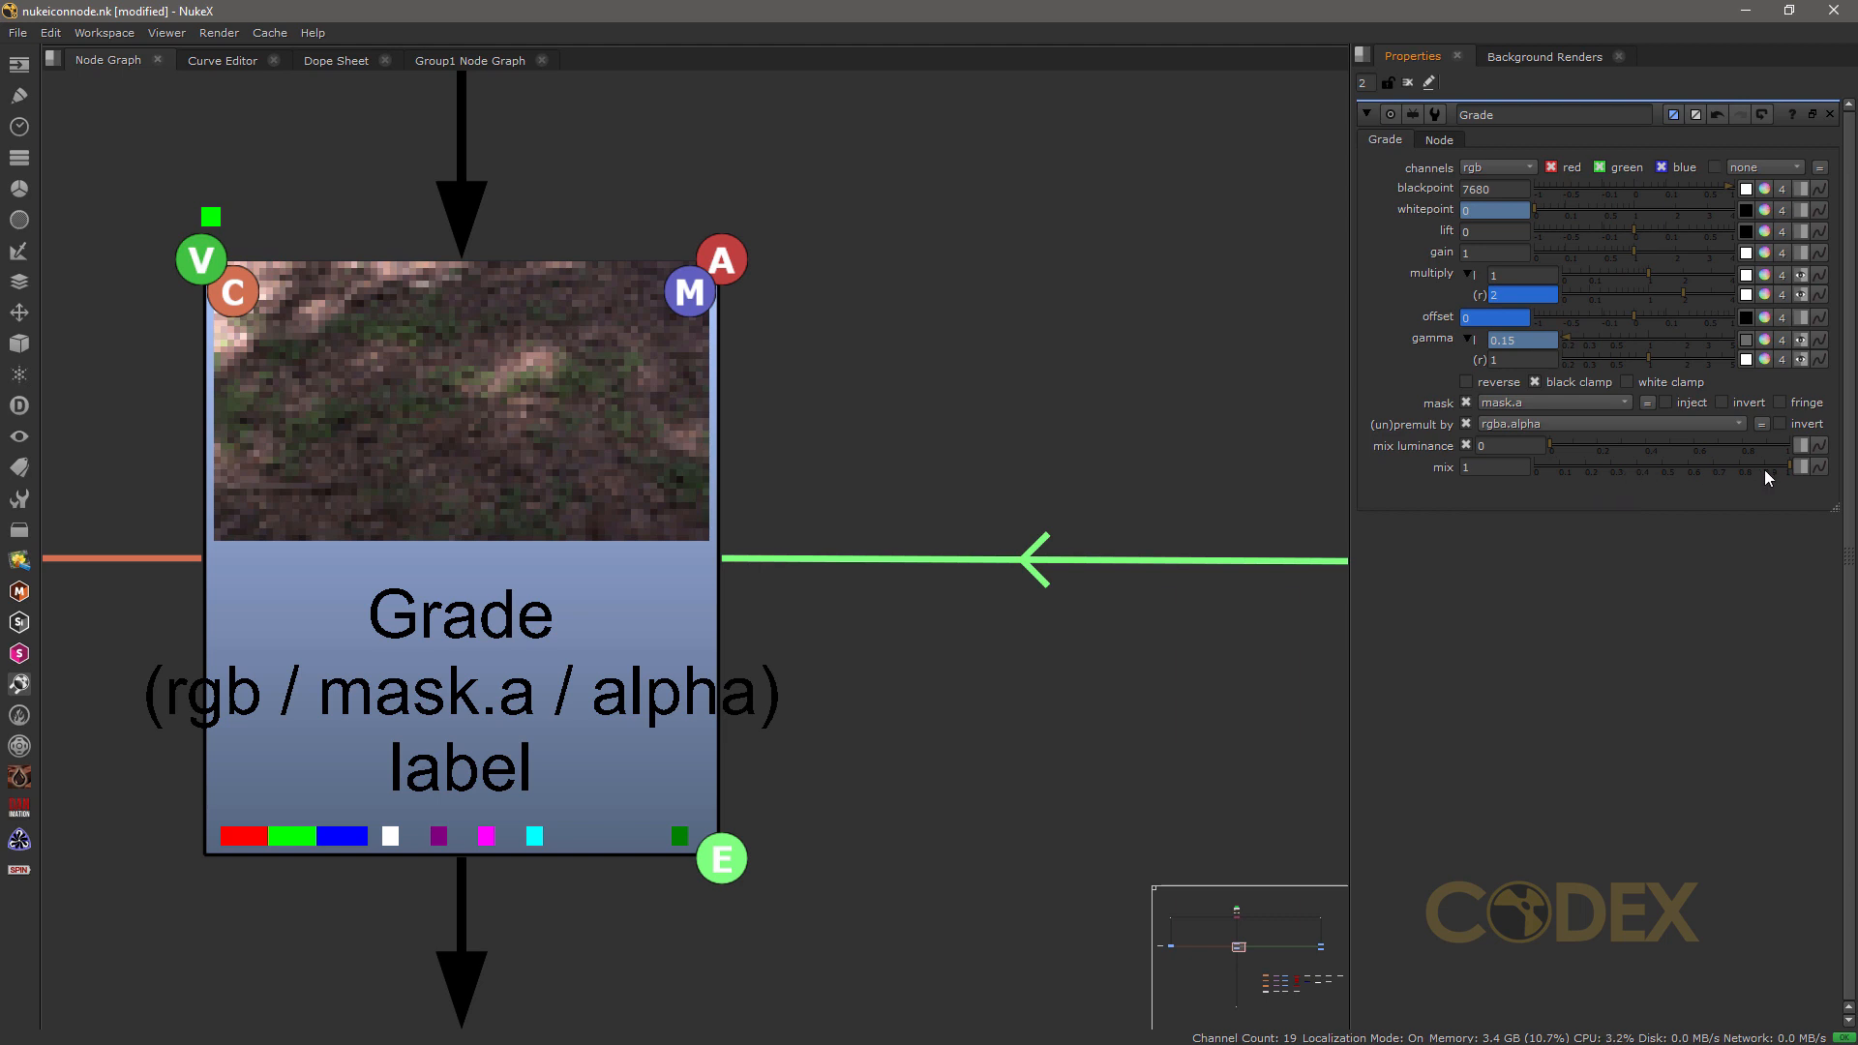
pyautogui.moveTo(1787, 466); pyautogui.dragTo(1502, 507)
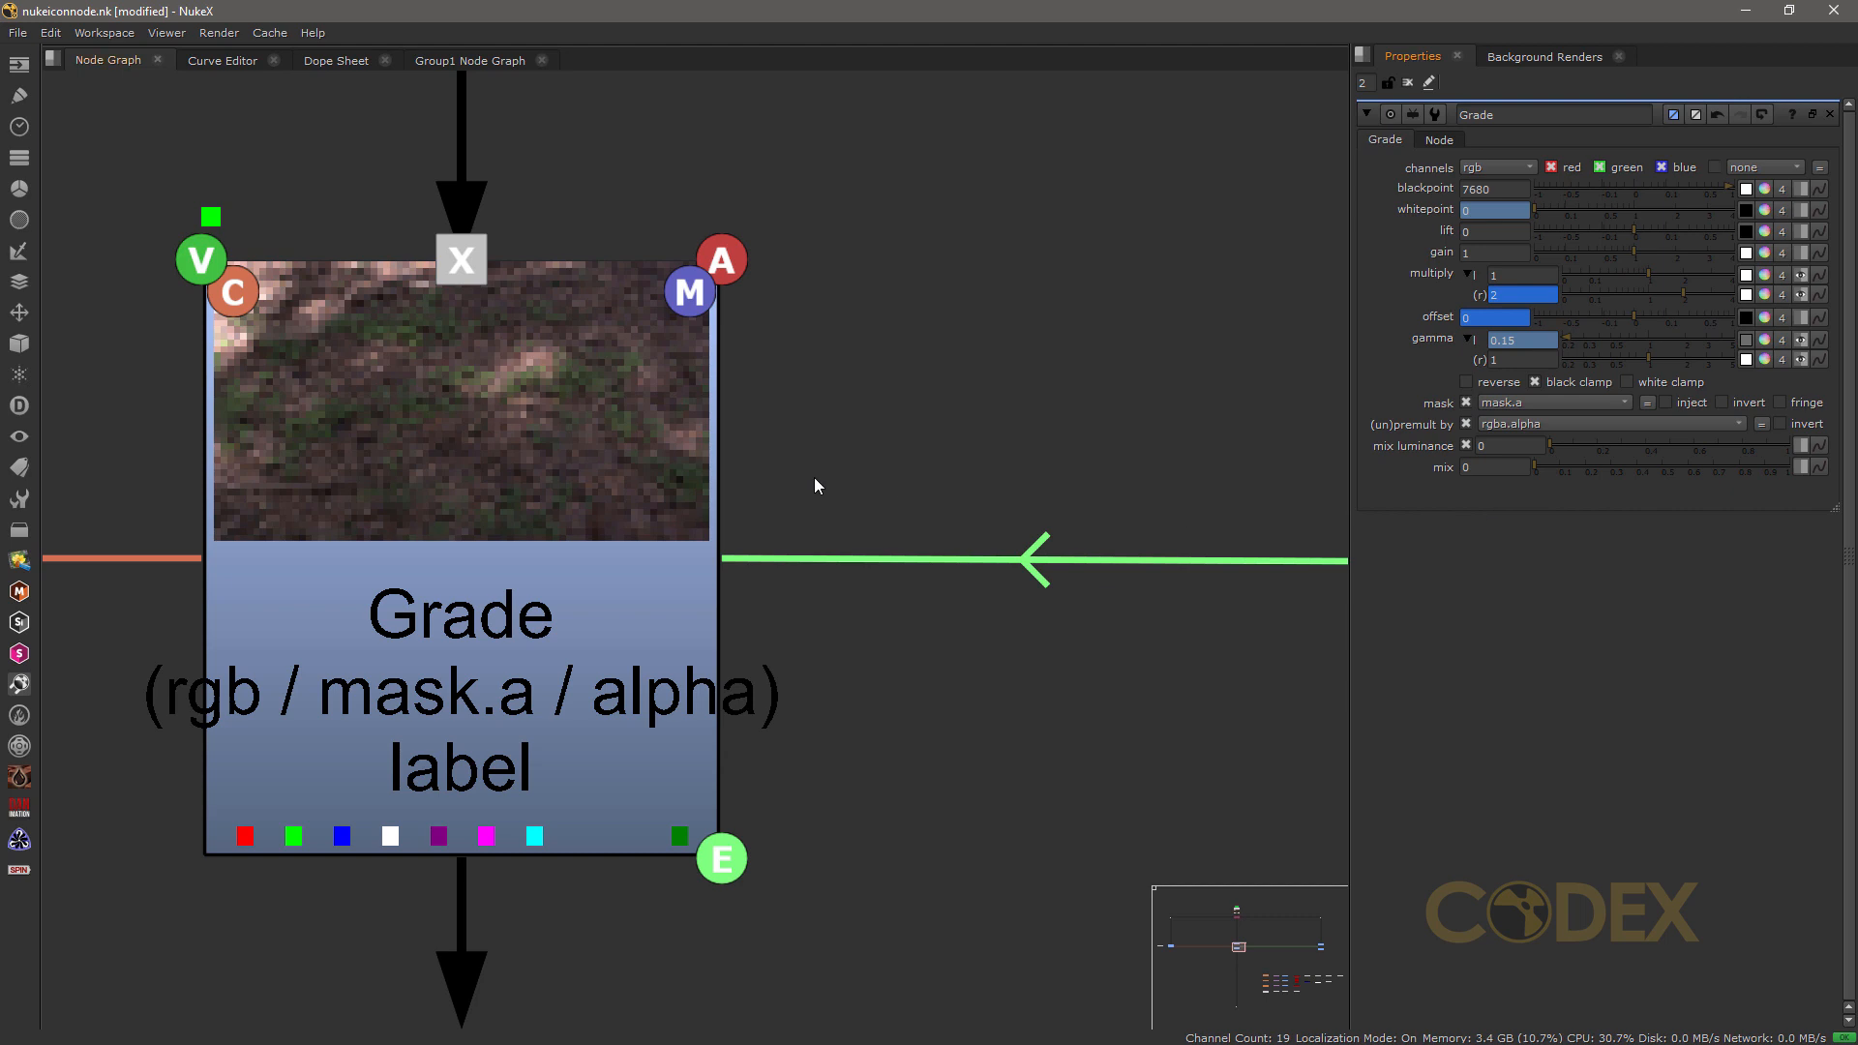
# Step: Disable the Grade node, deselect it, and enable it again
pyautogui.click(588, 509)
pyautogui.press('d')
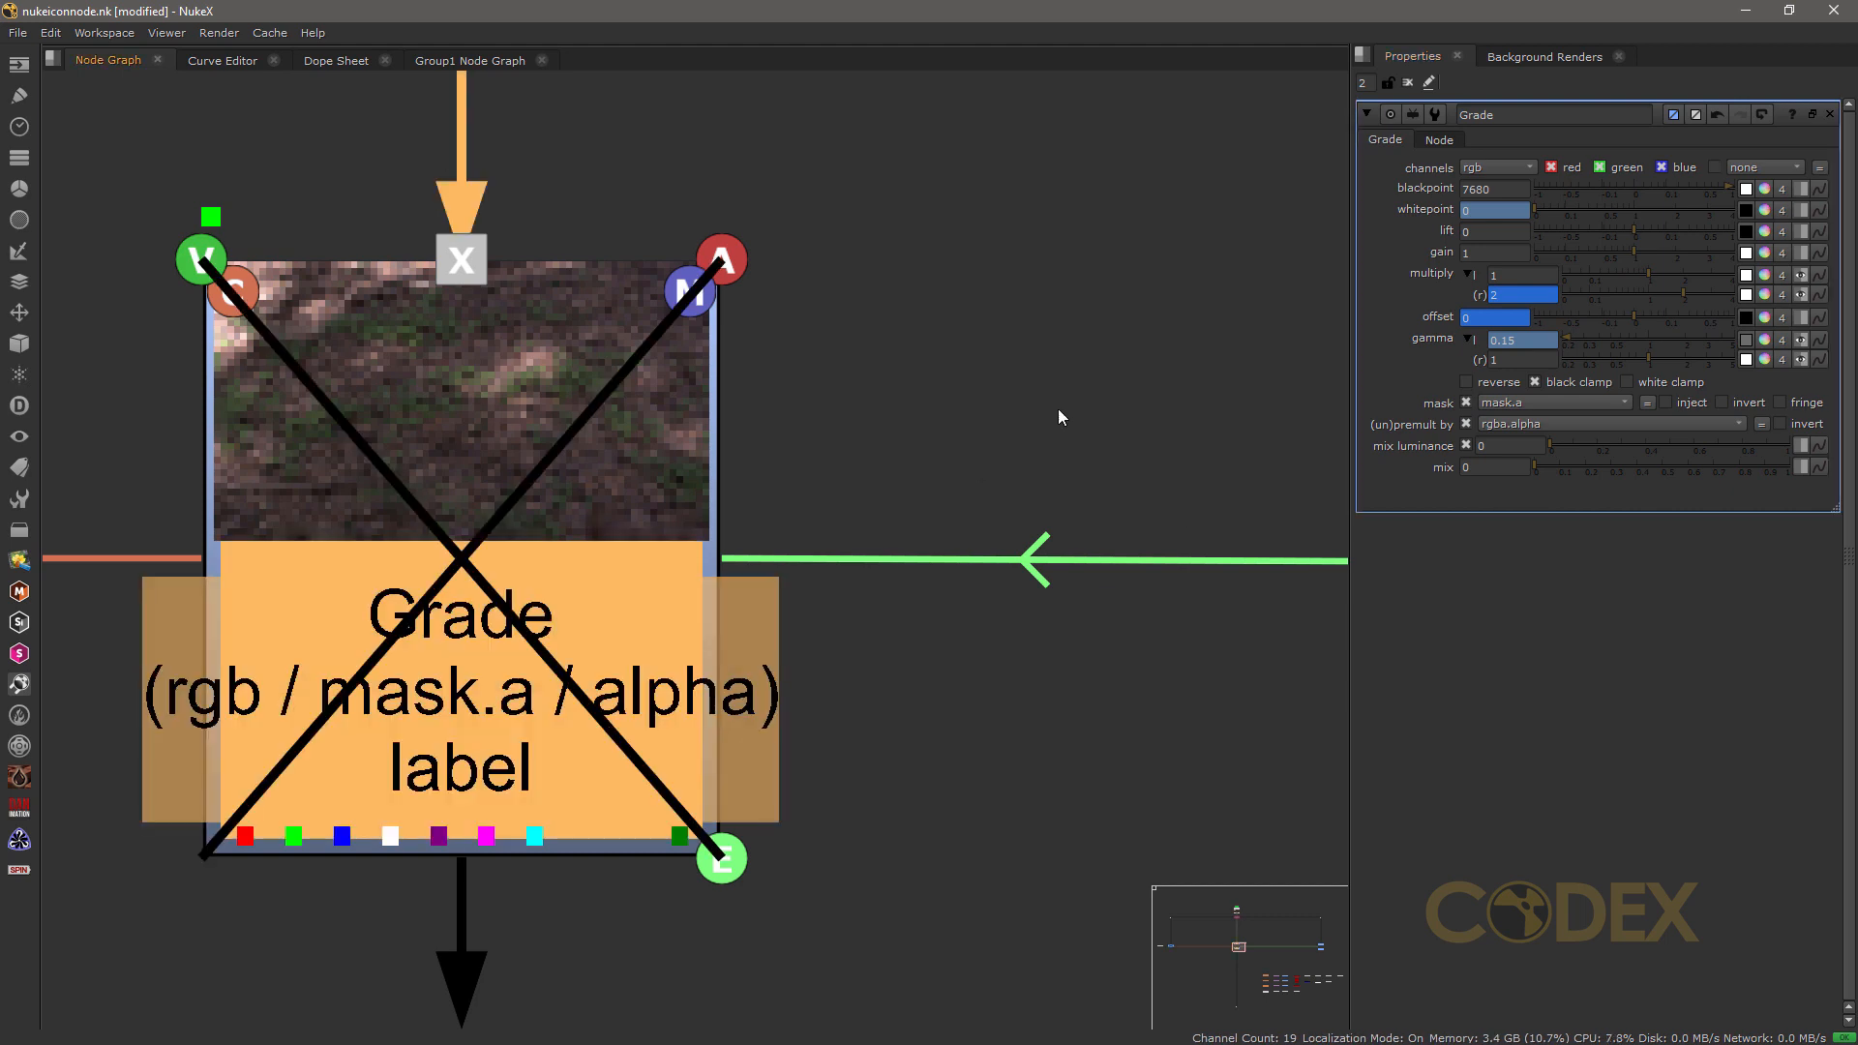
pyautogui.click(1057, 408)
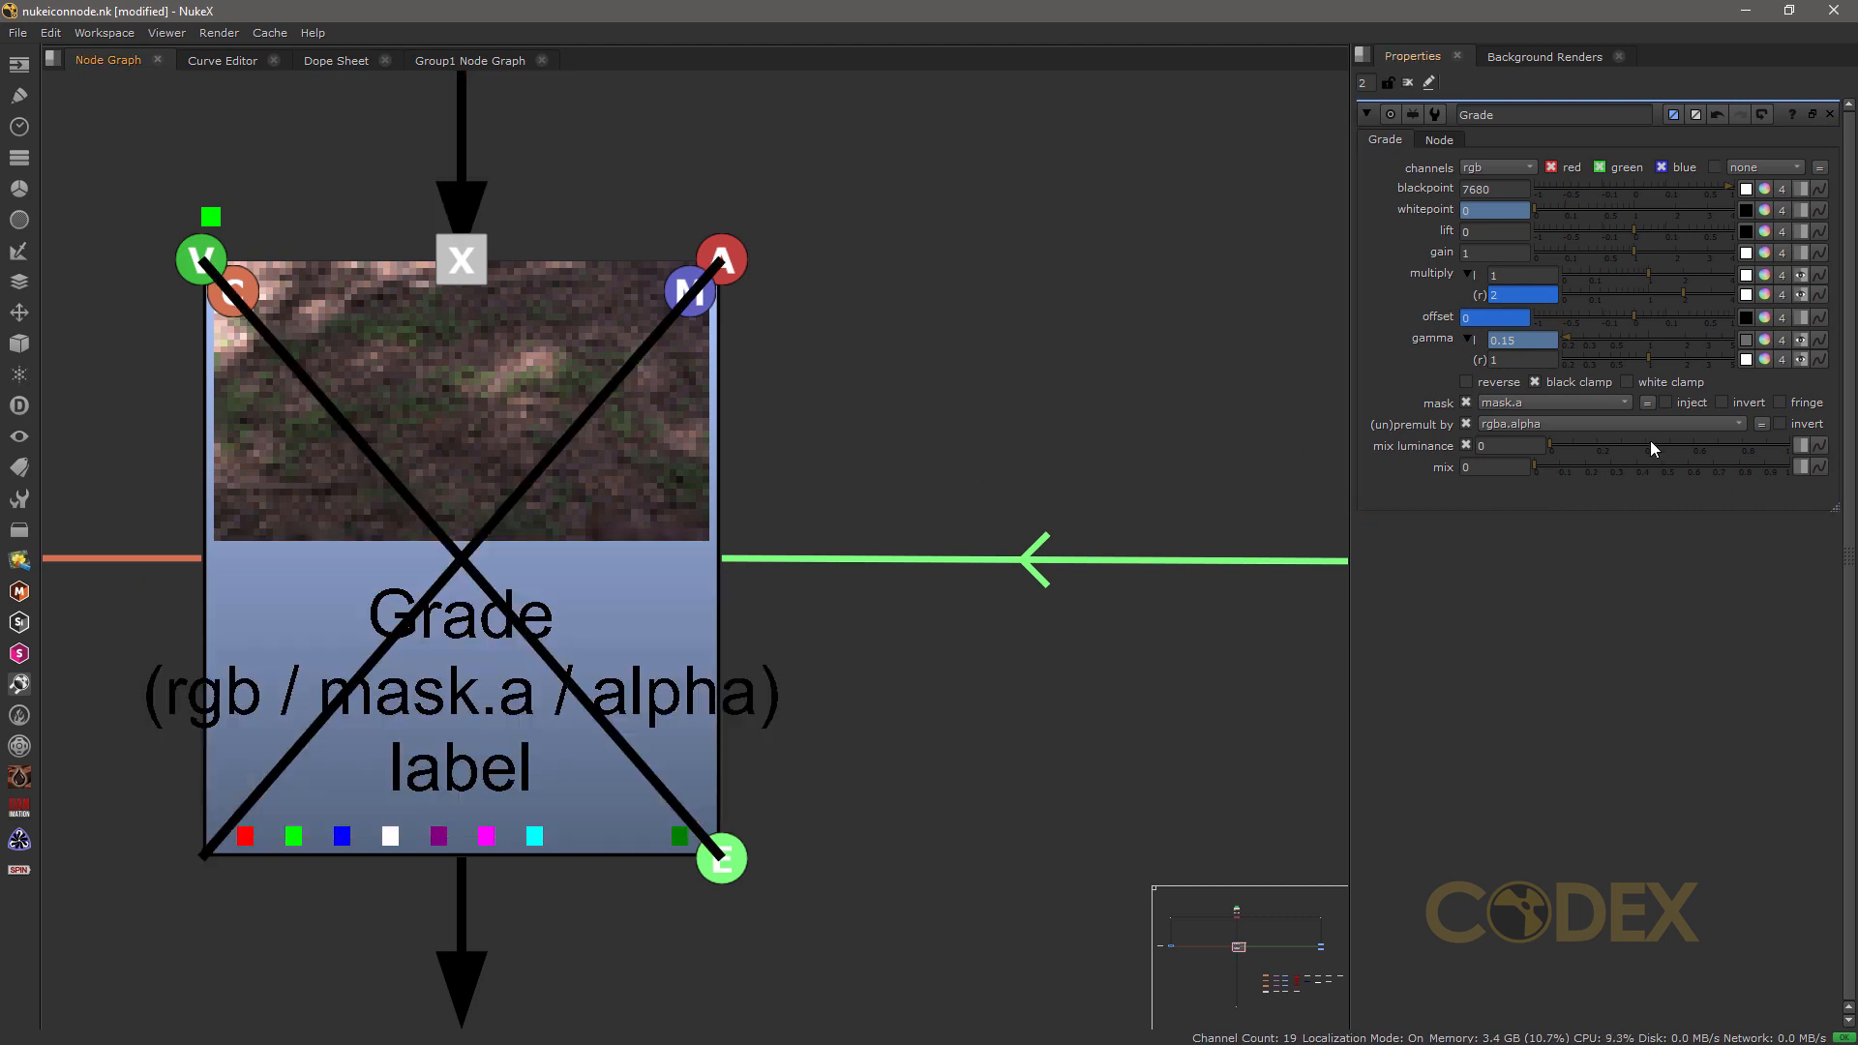
pyautogui.click(602, 424)
pyautogui.press('d')
pyautogui.click(1086, 451)
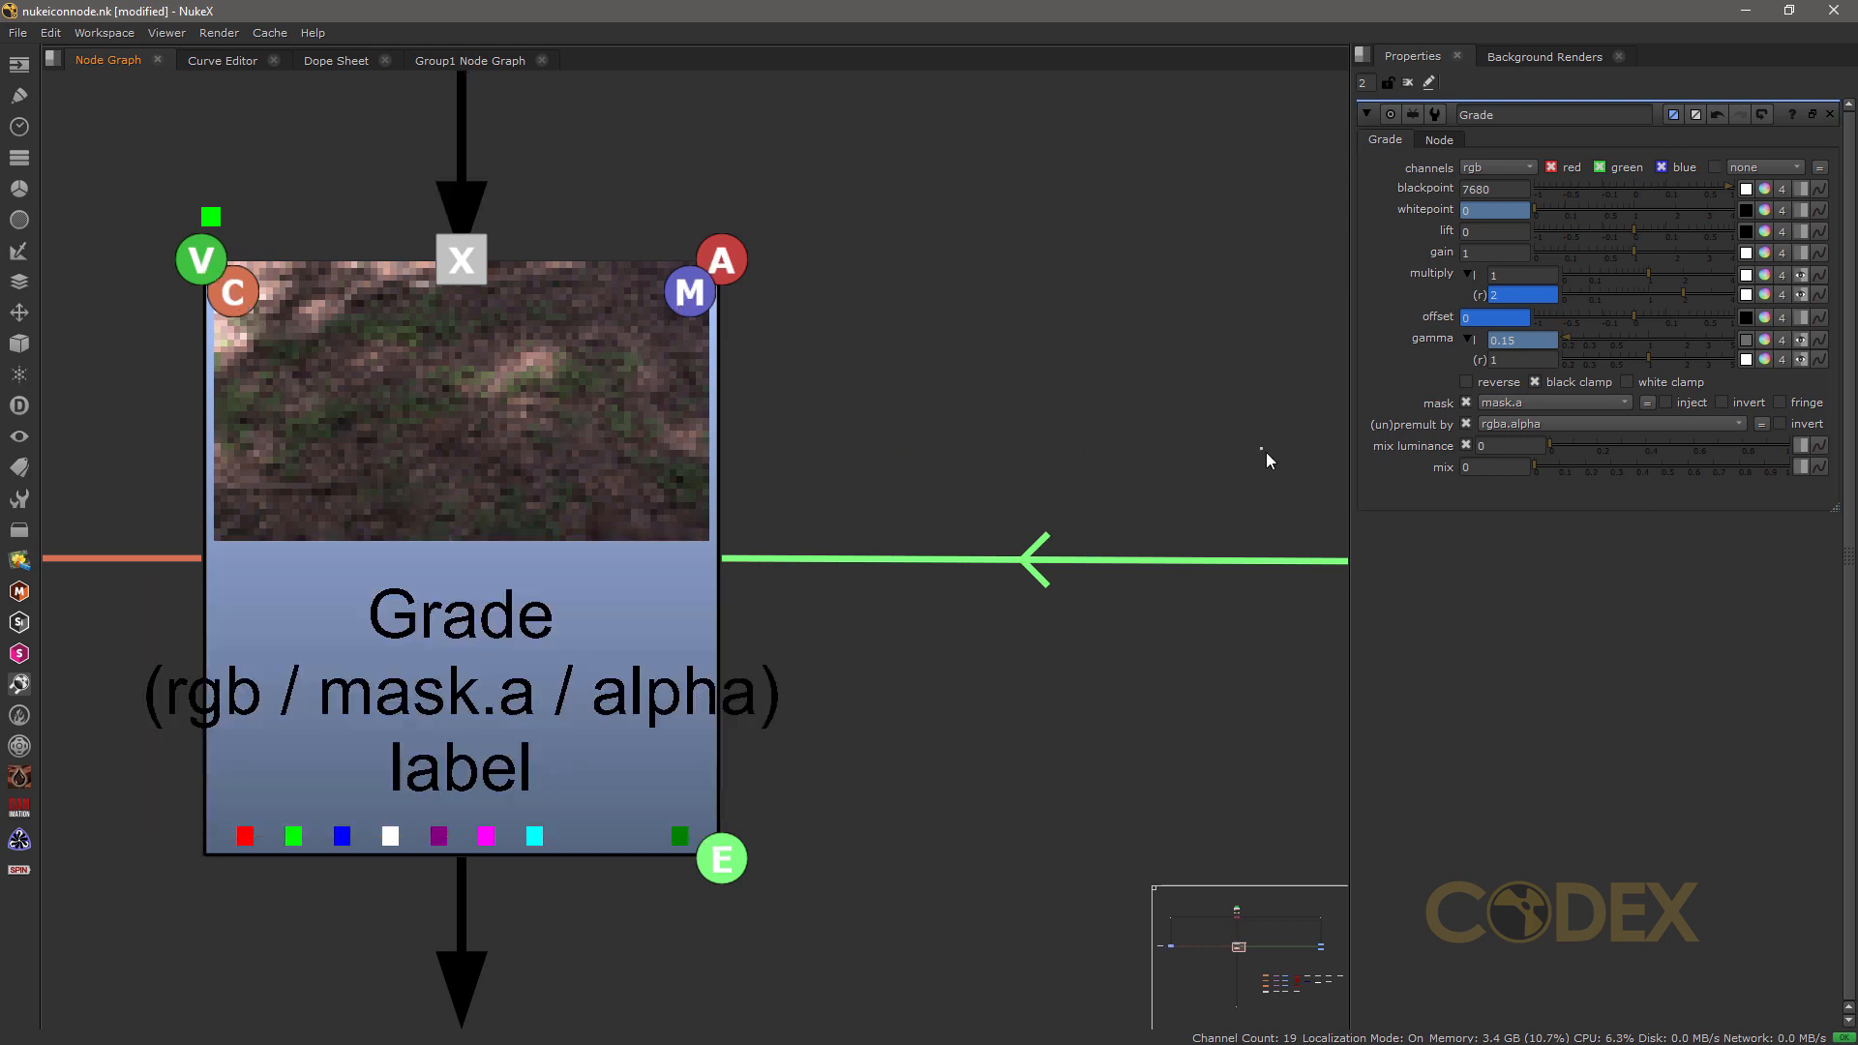
# Step: Raise the Grade node's mix to full and set it to 0.999
pyautogui.moveTo(1536, 465); pyautogui.dragTo(1851, 460)
pyautogui.click(1491, 470)
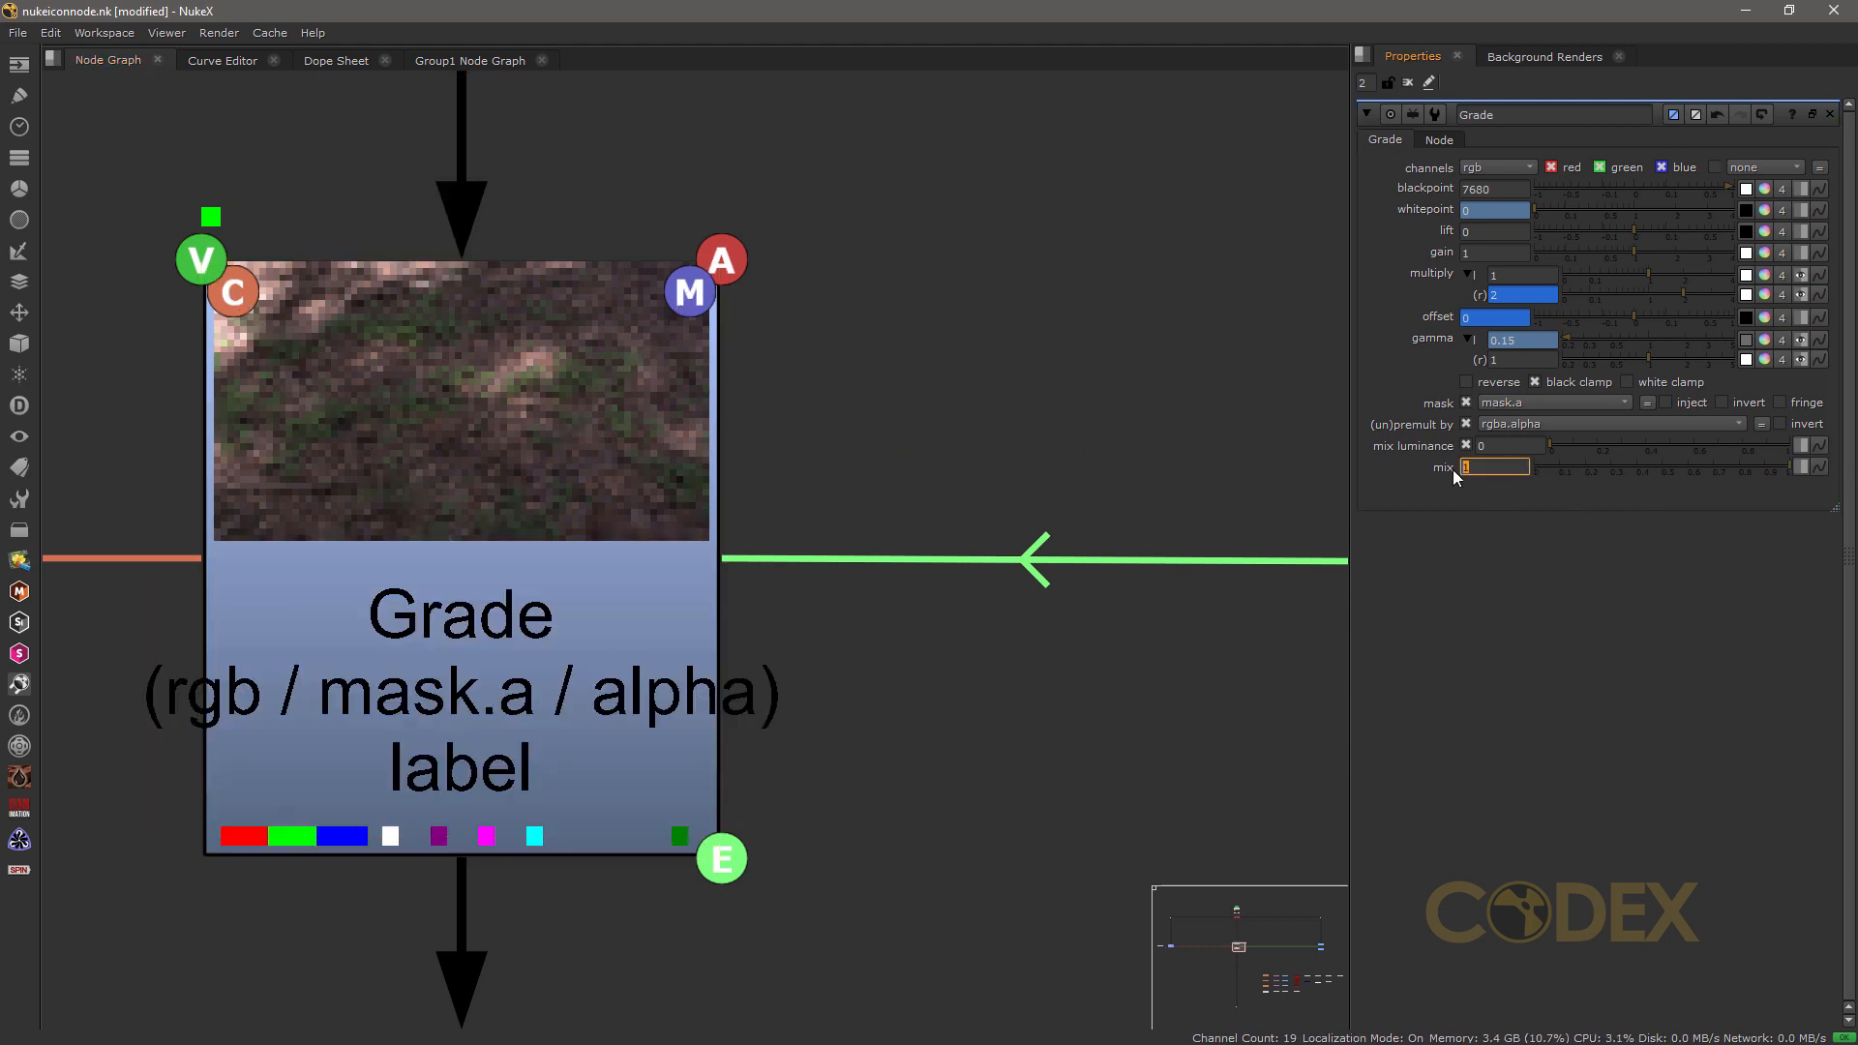
pyautogui.write('.999')
pyautogui.press('Return')
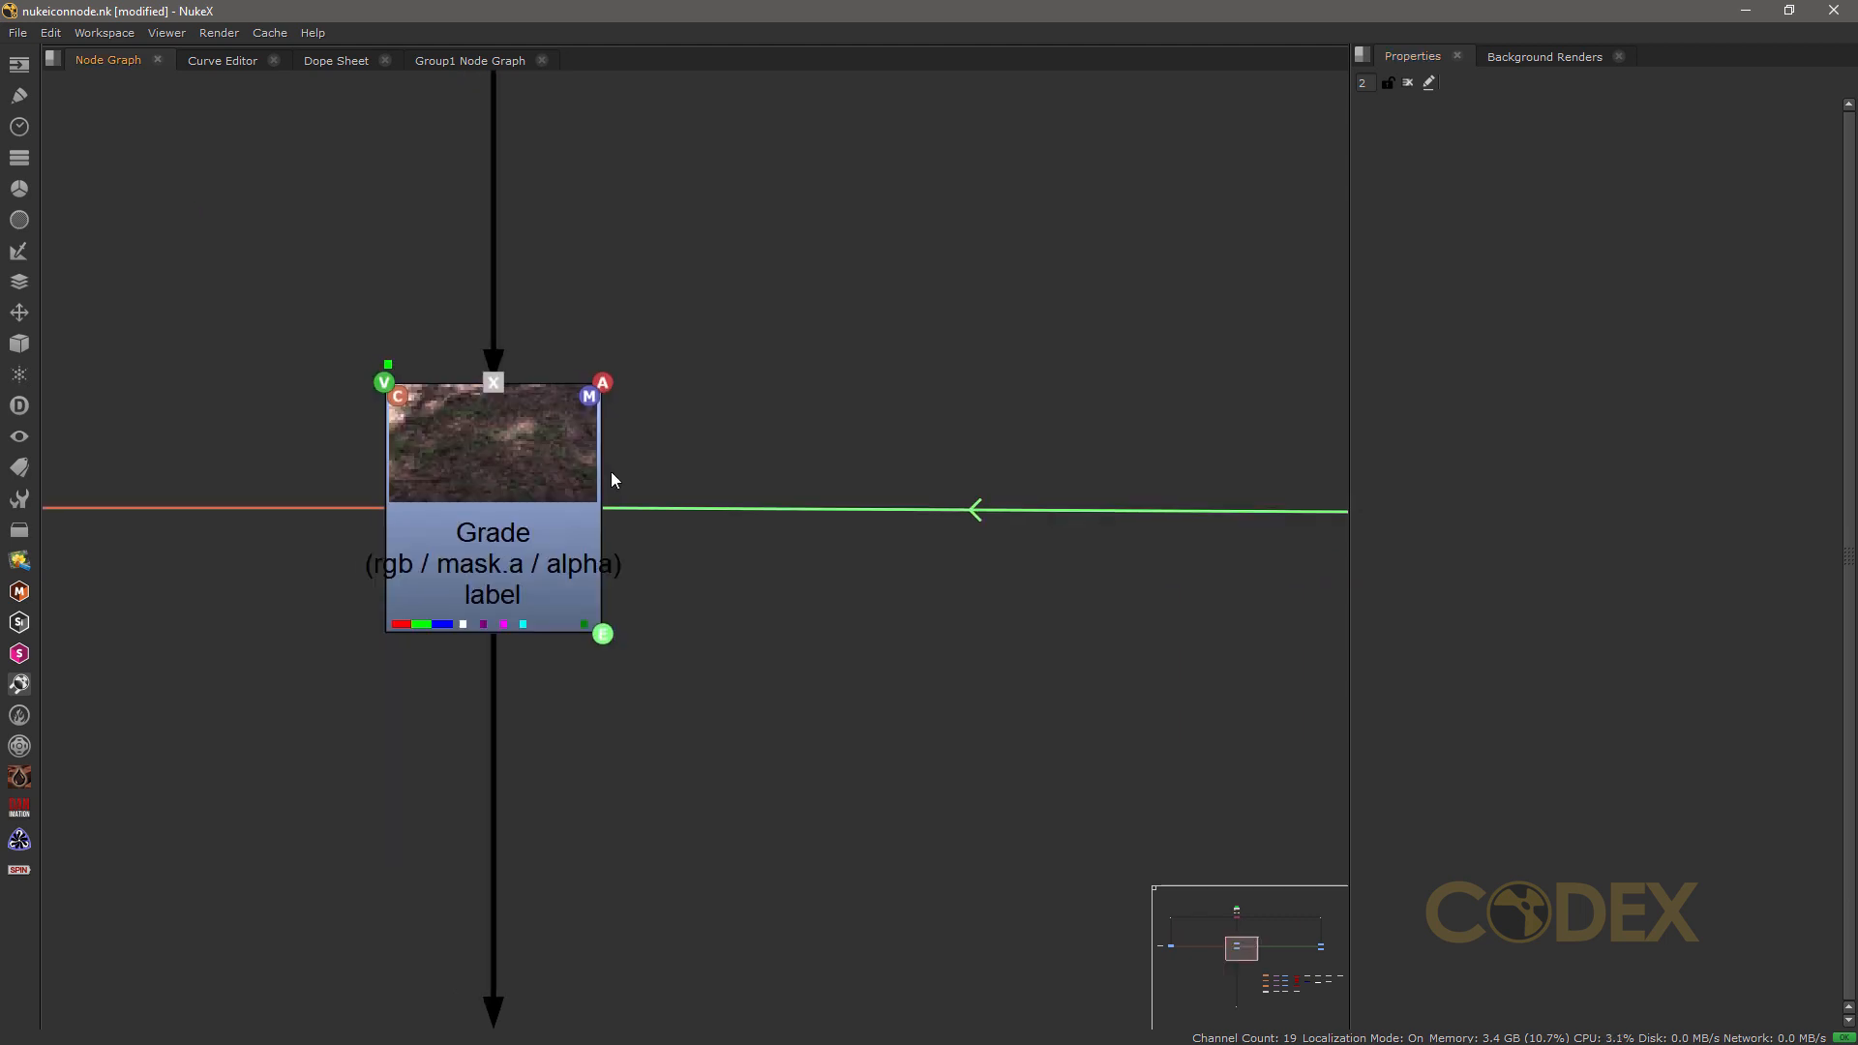
# Step: Examine the grid of example nodes by colour and select the filter column: Blur1, Glow1, Defocus1 and Convolve1
pyautogui.moveTo(611, 472); pyautogui.dragTo(573, 473, button='middle')
pyautogui.scroll(-2, 594, 482)
pyautogui.scroll(2, 594, 482)
pyautogui.scroll(2, 594, 482)
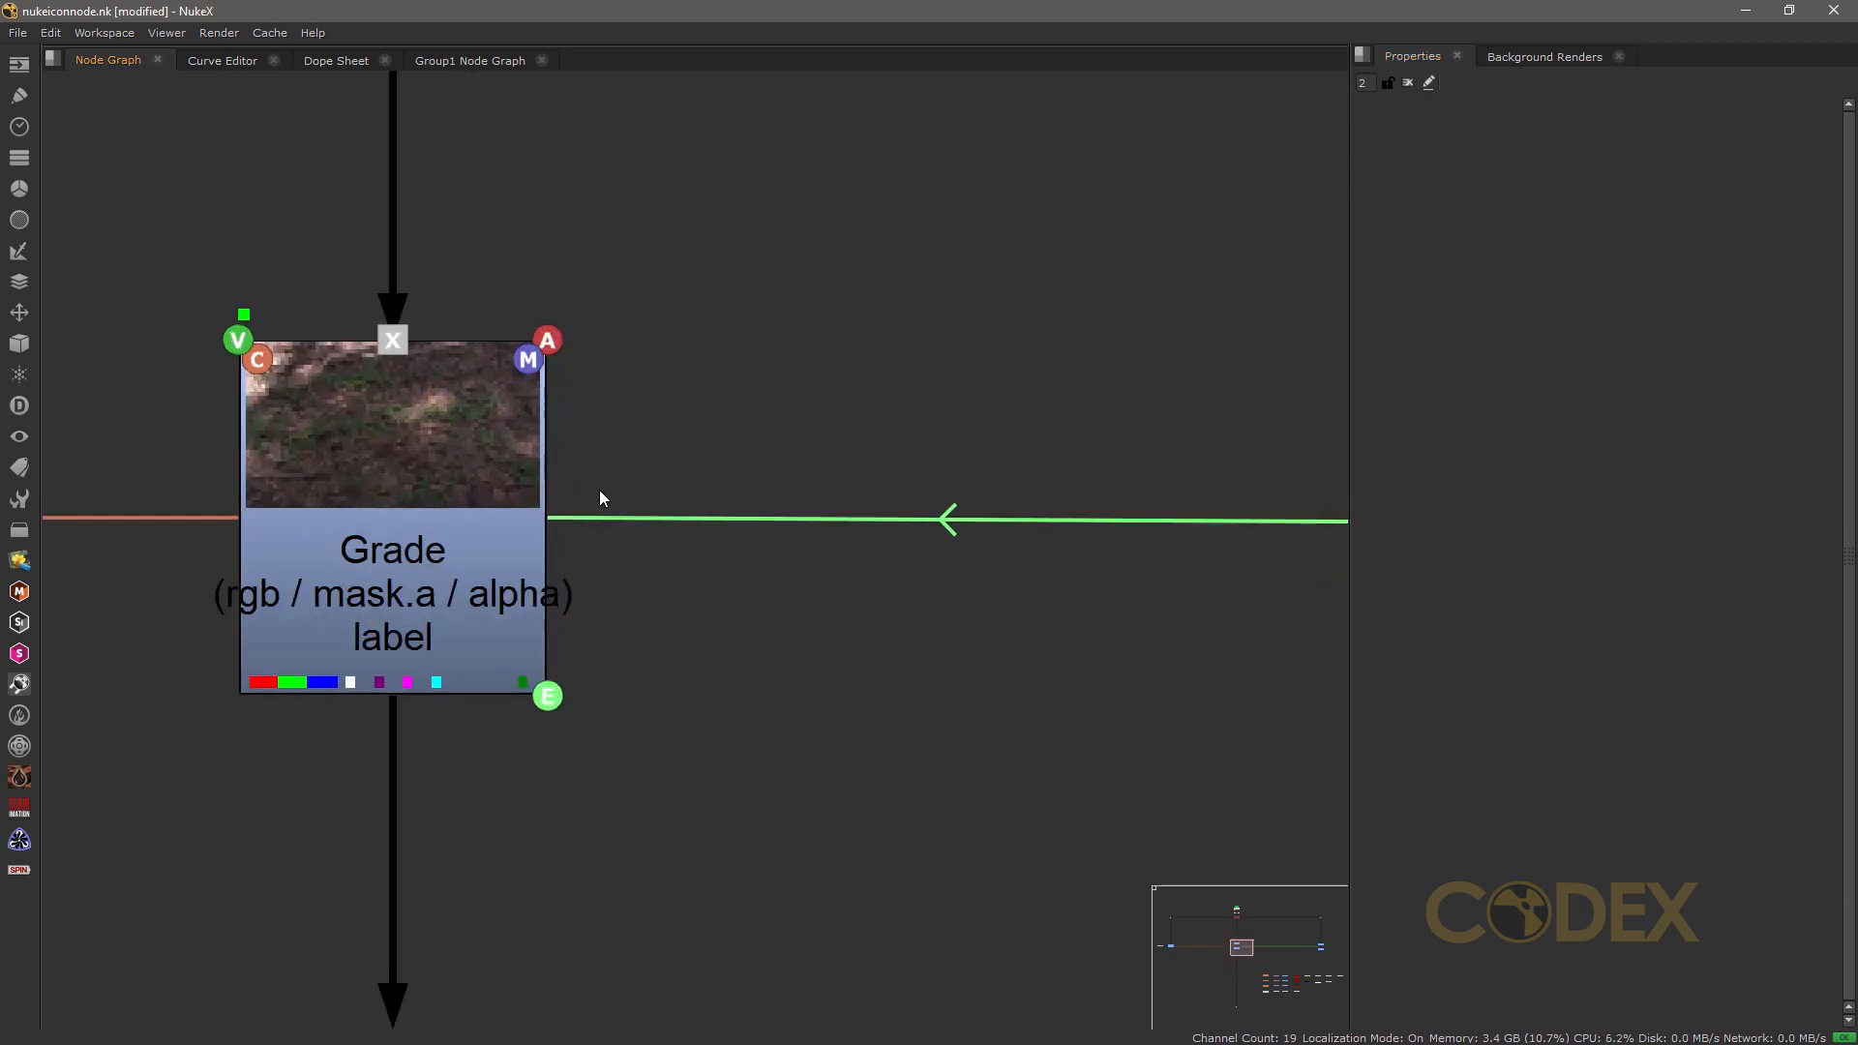
pyautogui.scroll(-4, 676, 513)
pyautogui.moveTo(983, 690); pyautogui.dragTo(407, 506, button='middle')
pyautogui.moveTo(1006, 550); pyautogui.dragTo(155, 428, button='middle')
pyautogui.scroll(-1, 660, 501)
pyautogui.moveTo(910, 435); pyautogui.dragTo(1493, 169, button='middle')
pyautogui.moveTo(812, 550); pyautogui.dragTo(571, 164, button='middle')
pyautogui.scroll(3, 669, 211)
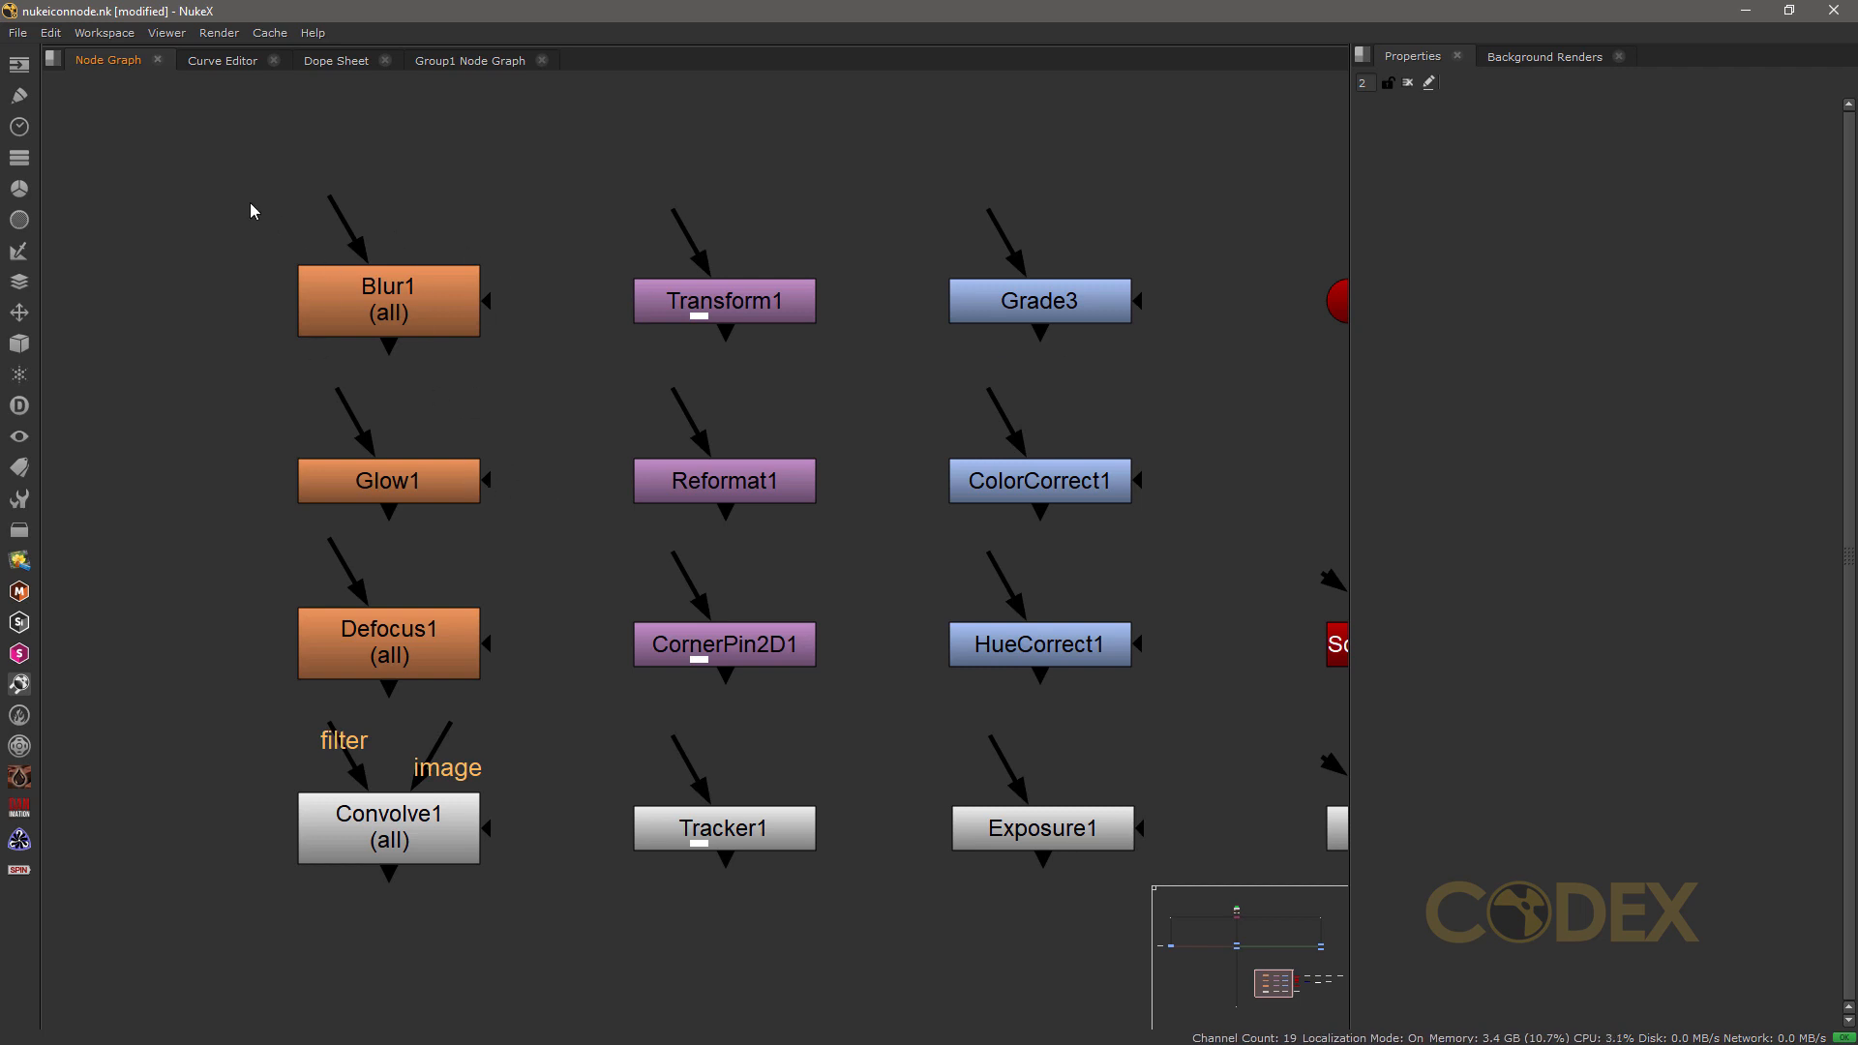
pyautogui.moveTo(217, 180); pyautogui.dragTo(519, 918)
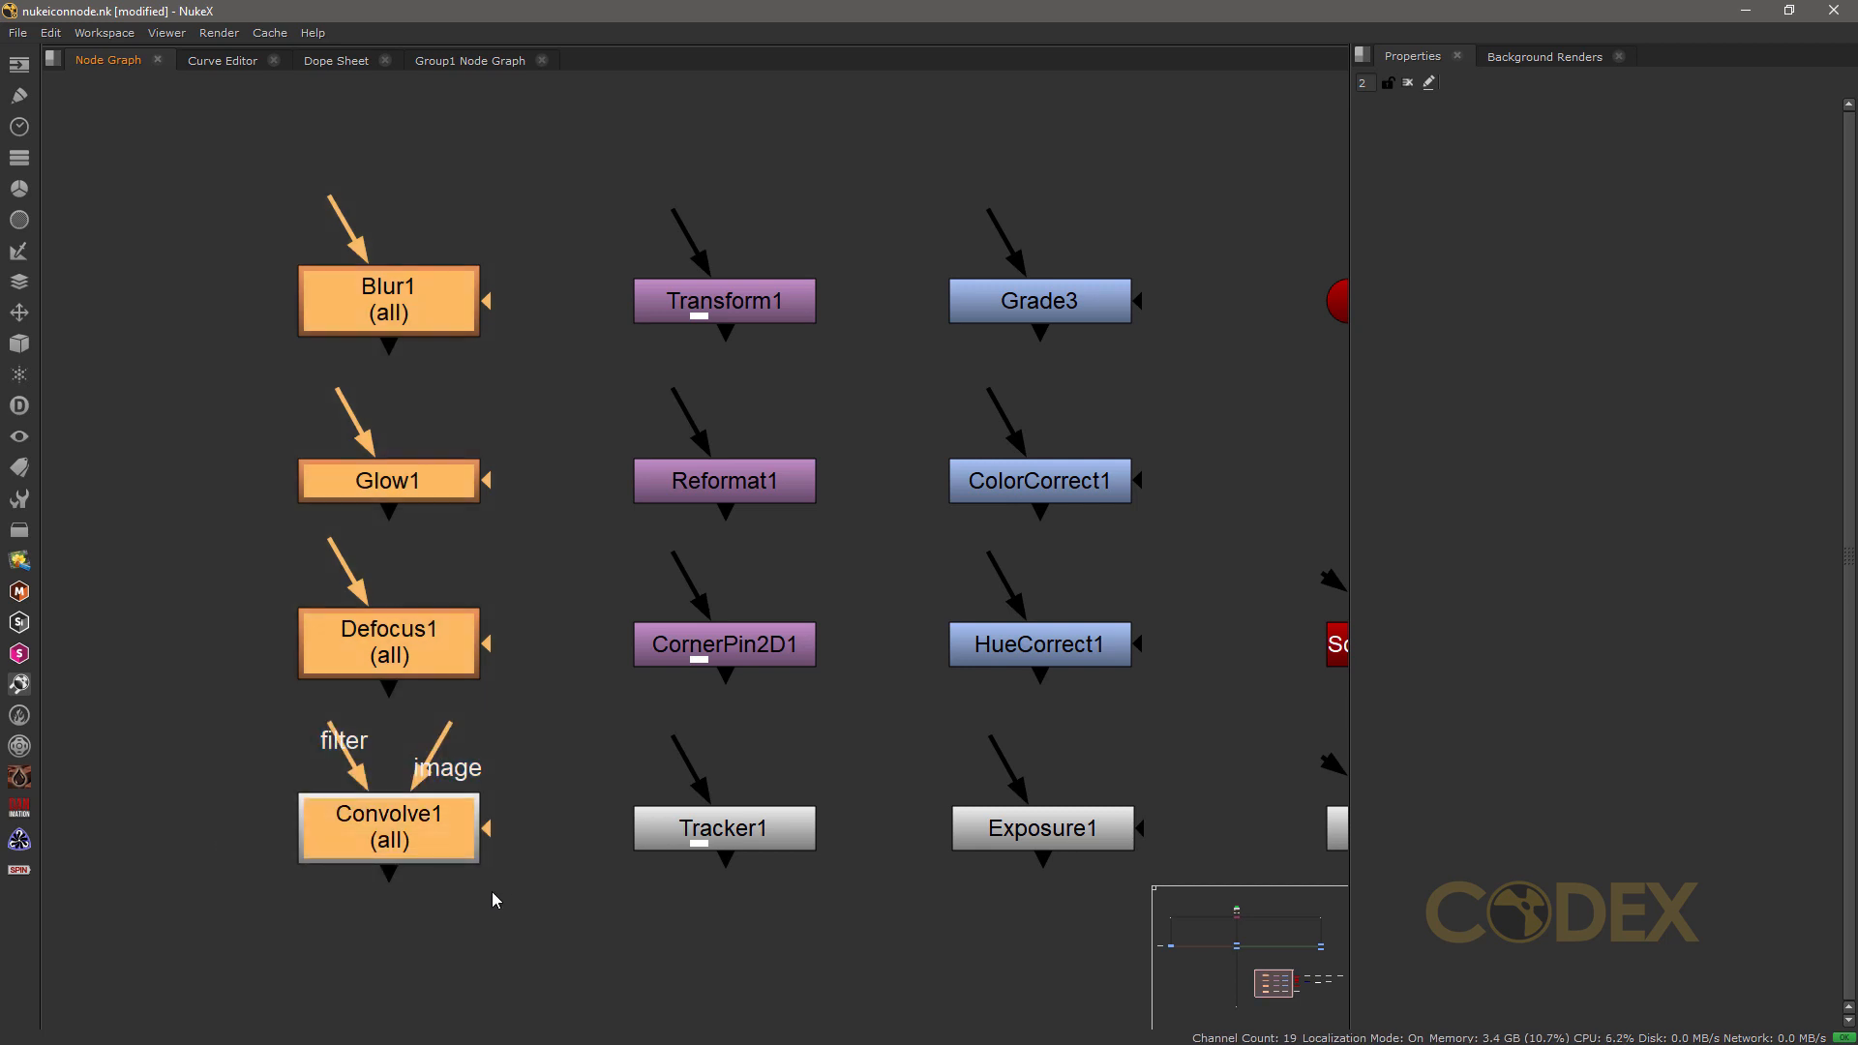
# Step: Add an Erode (fast) node and place it unconnected beside Defocus1
pyautogui.click(19, 220)
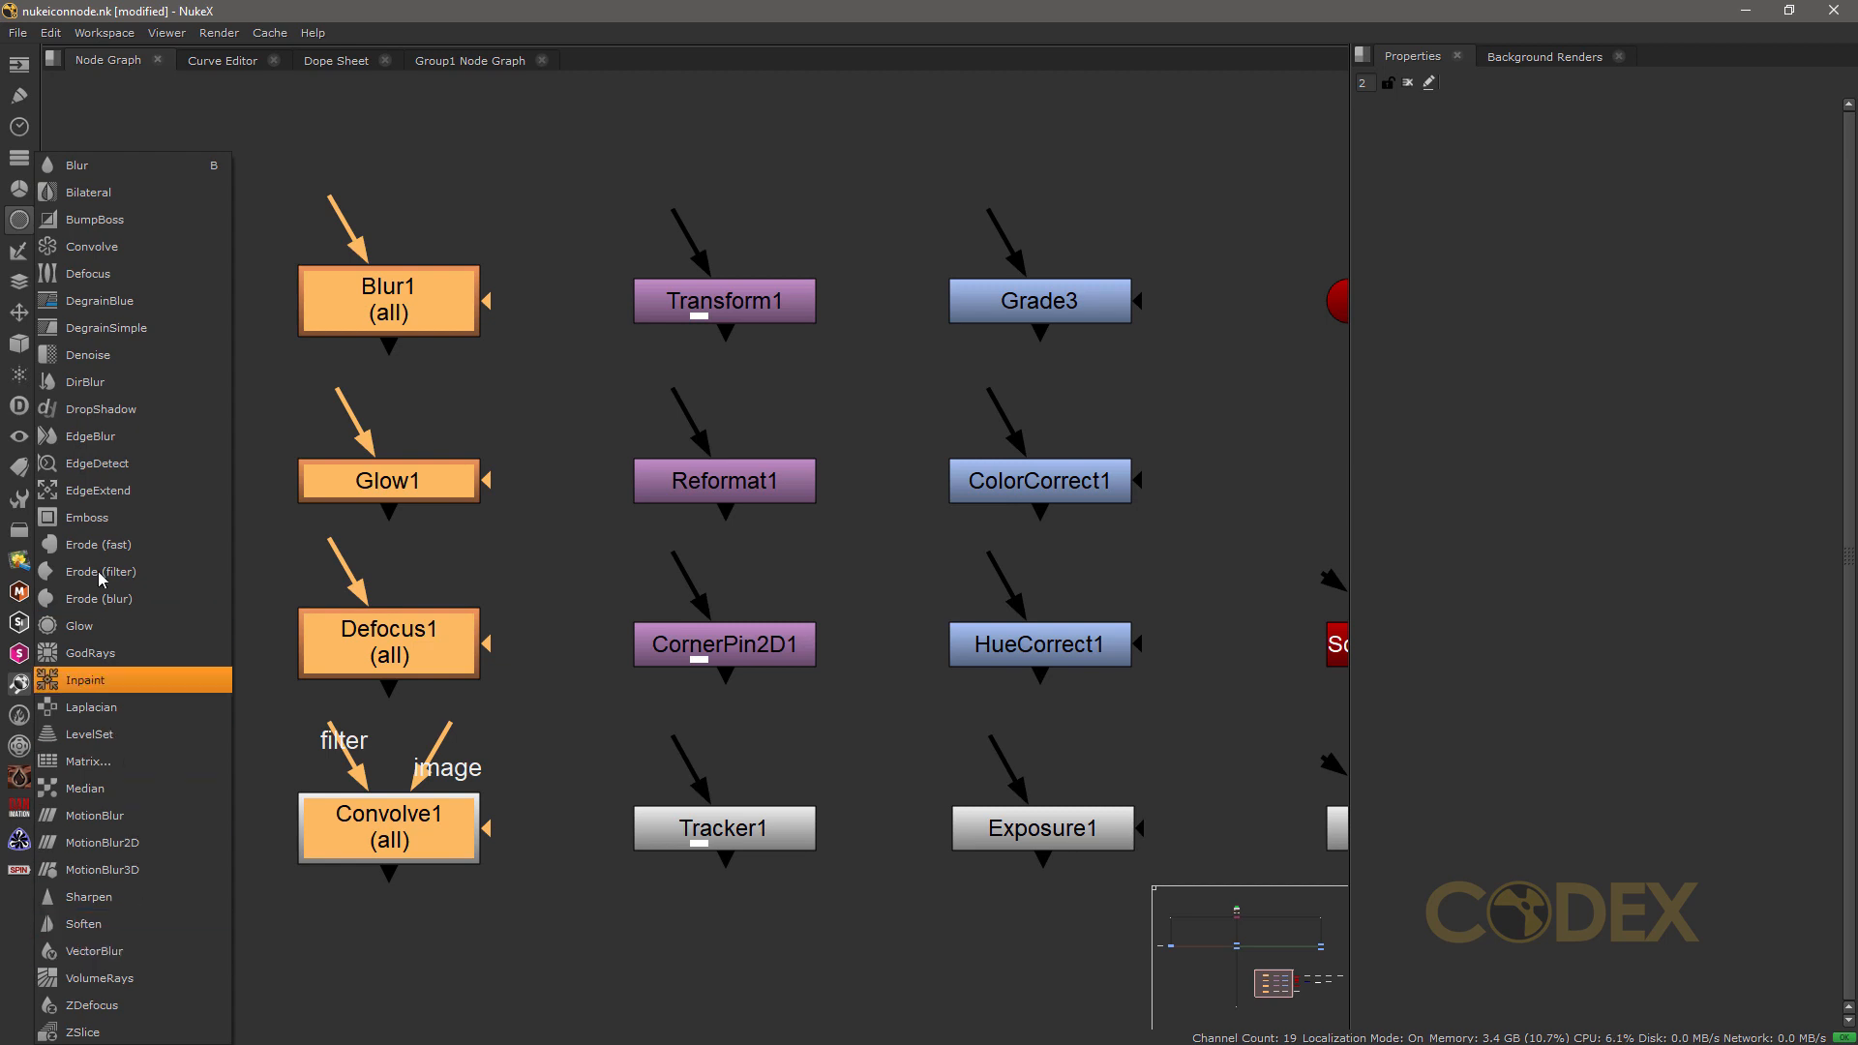
pyautogui.click(144, 545)
pyautogui.moveTo(440, 936); pyautogui.dragTo(368, 964)
pyautogui.moveTo(362, 873); pyautogui.dragTo(182, 691)
pyautogui.click(165, 792)
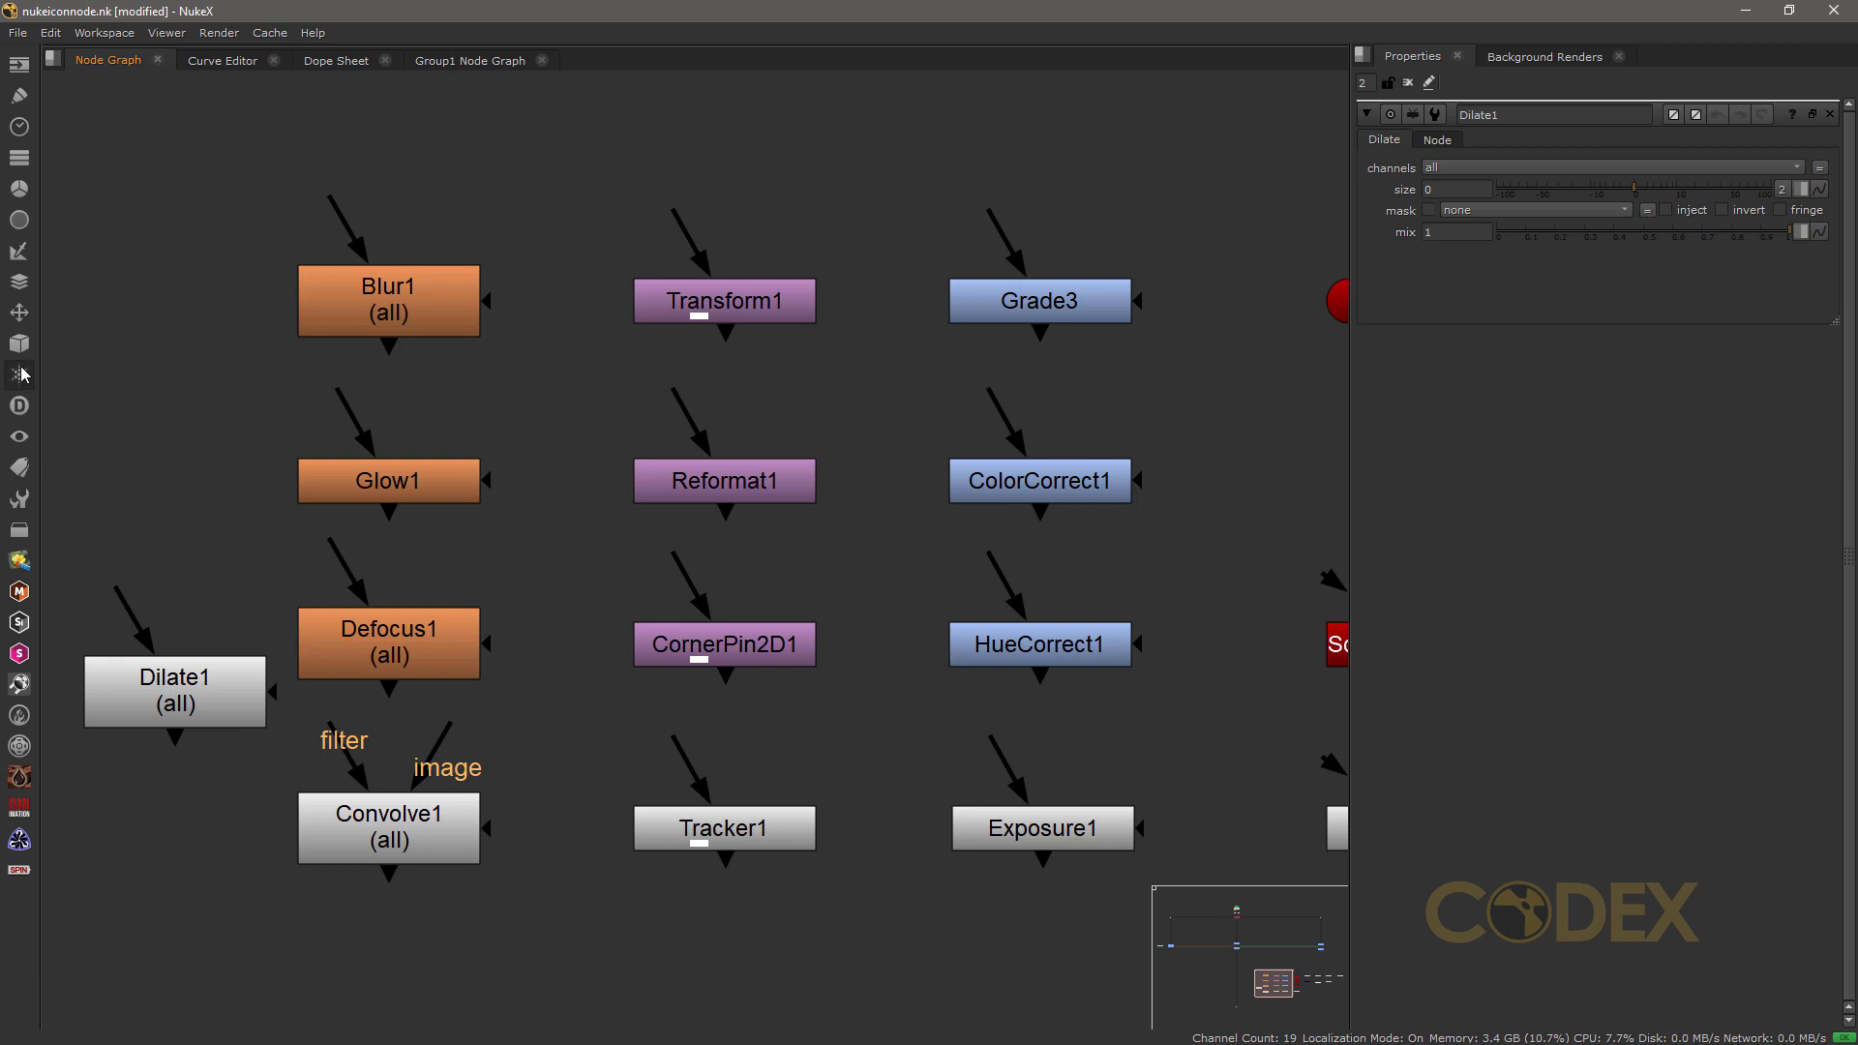
# Step: Add an Erode (filter) node and place it below the Dilate1 node
pyautogui.click(19, 219)
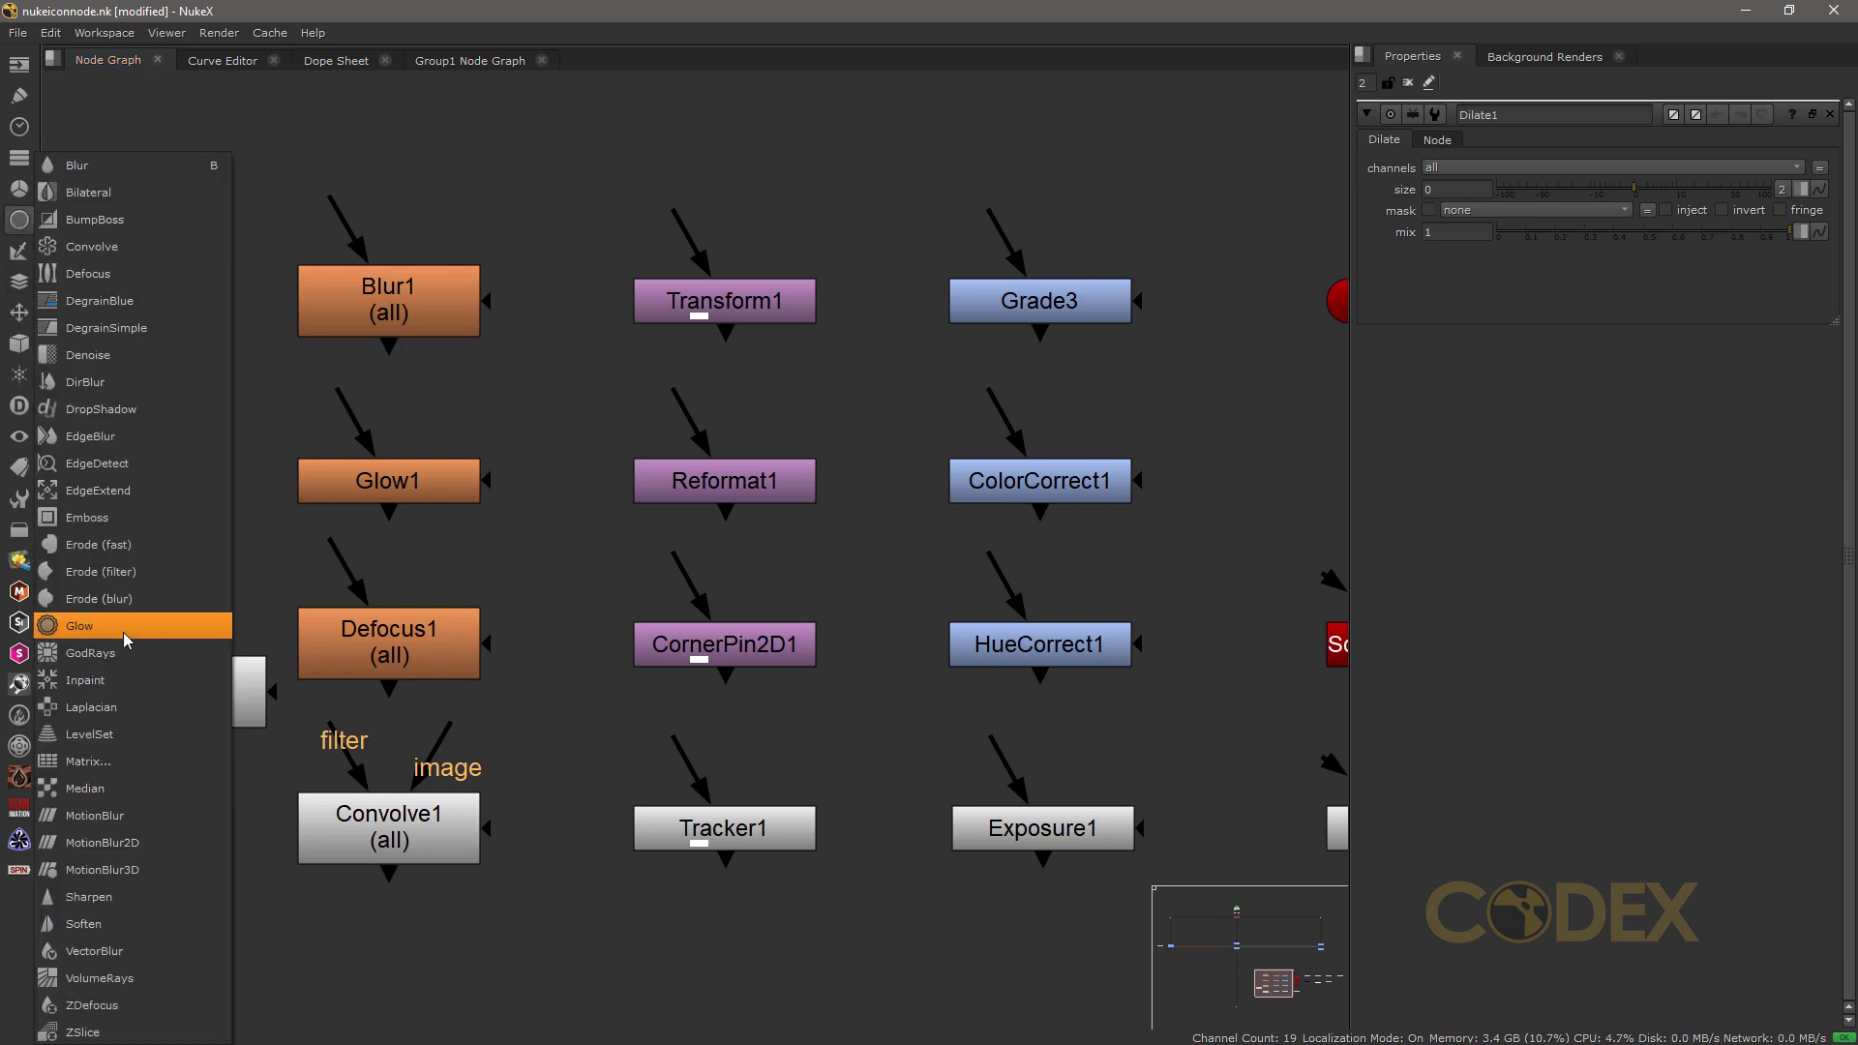
pyautogui.click(126, 575)
pyautogui.click(189, 904)
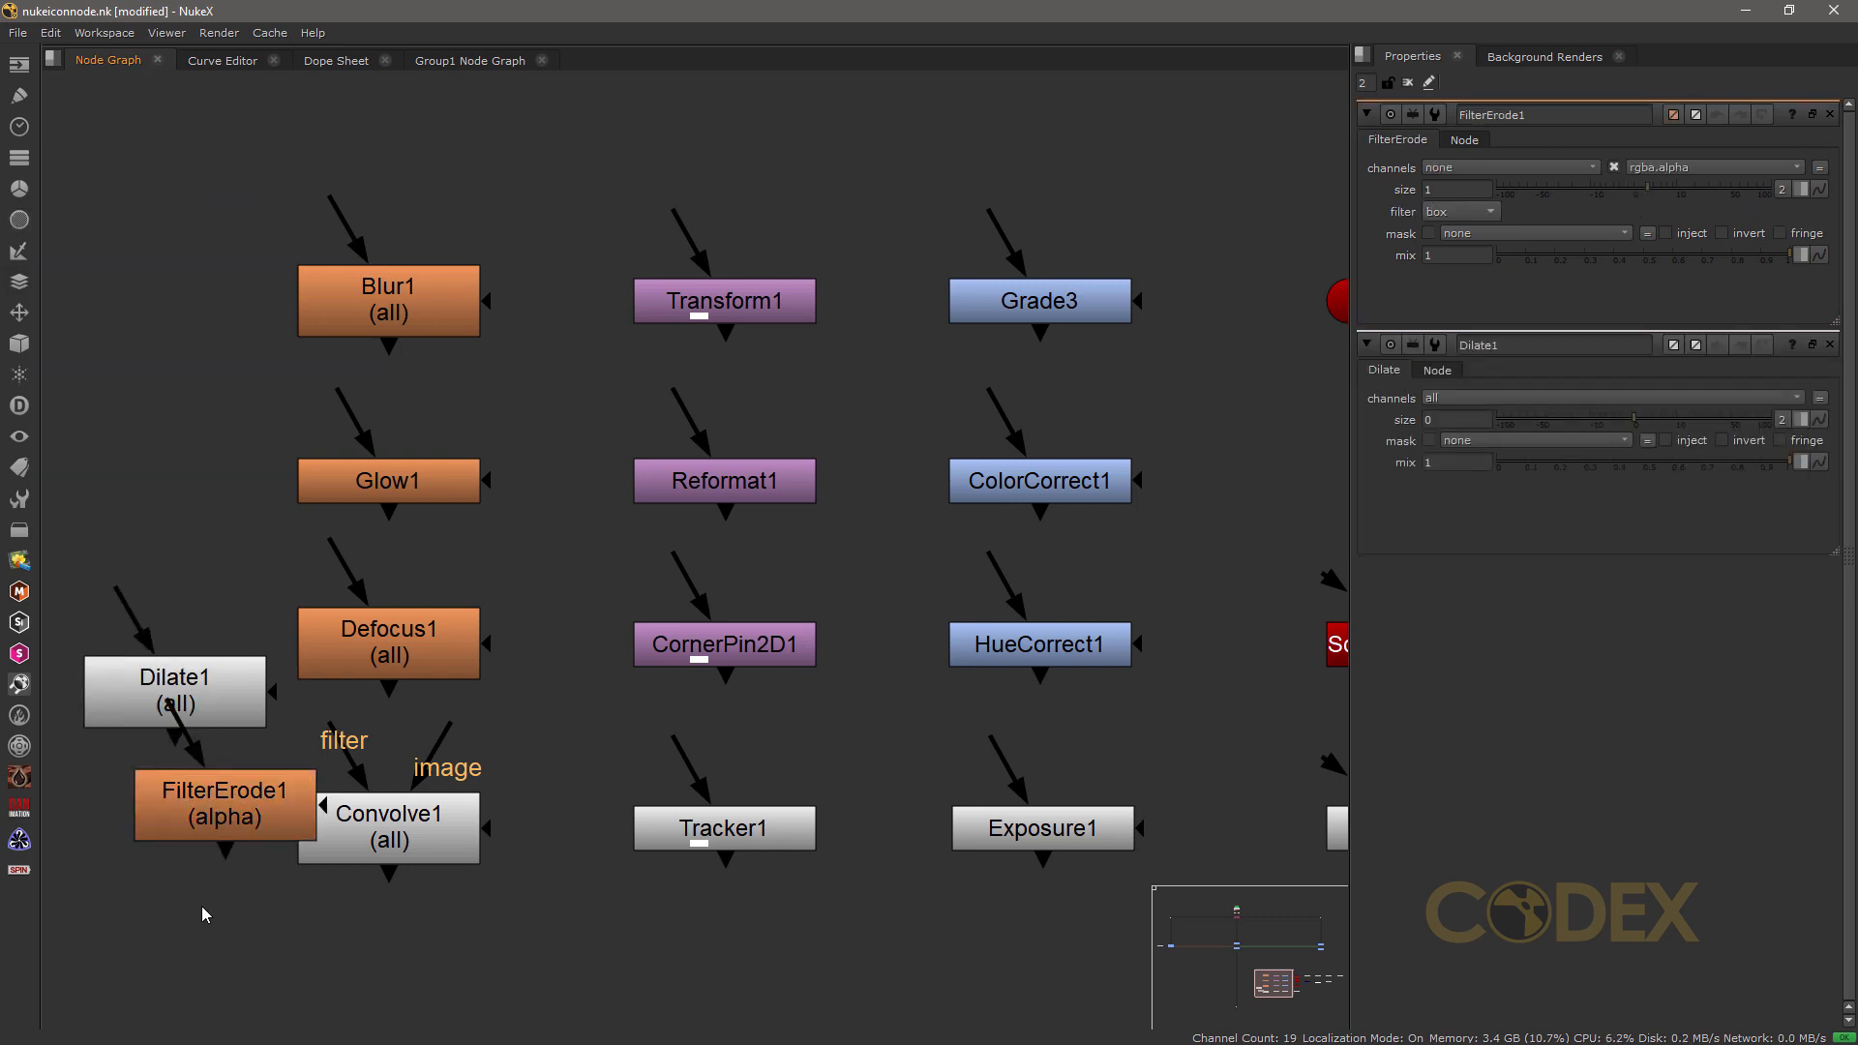
pyautogui.moveTo(223, 822); pyautogui.dragTo(156, 863)
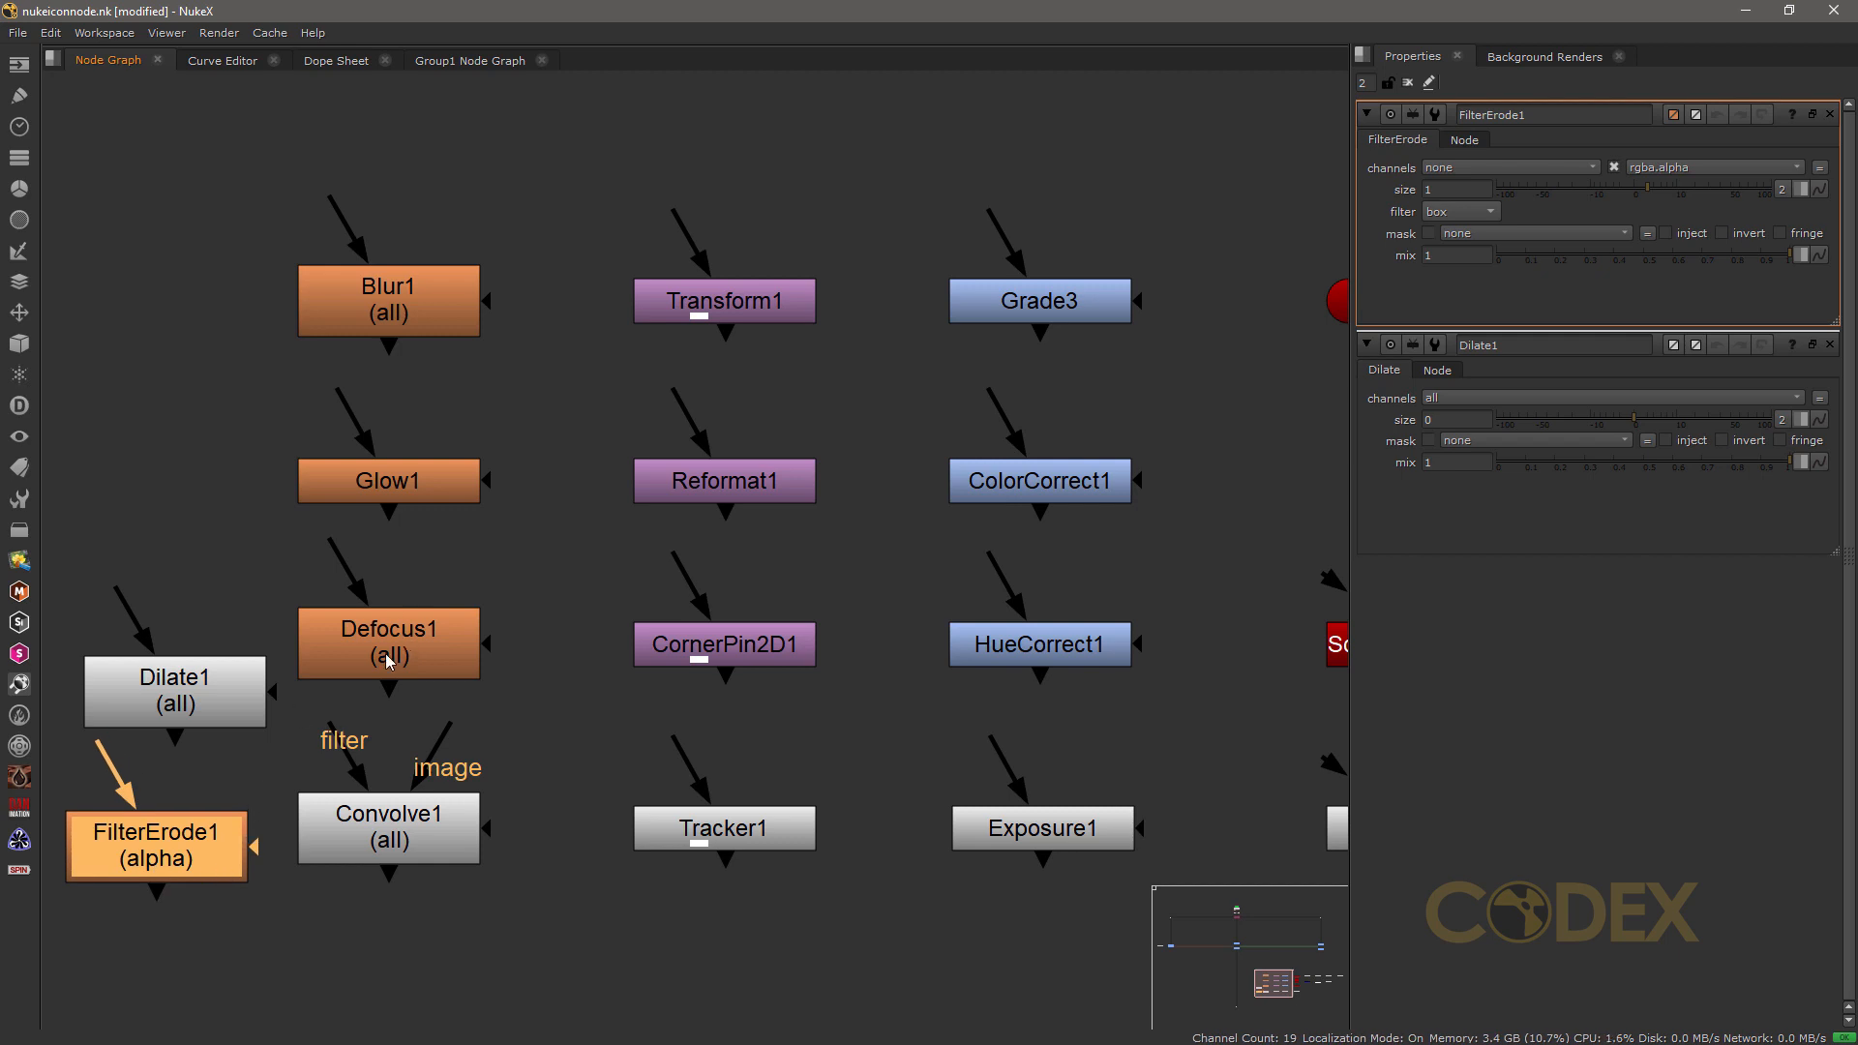
# Step: Delete the Dilate1 and FilterErode1 nodes
pyautogui.click(220, 687)
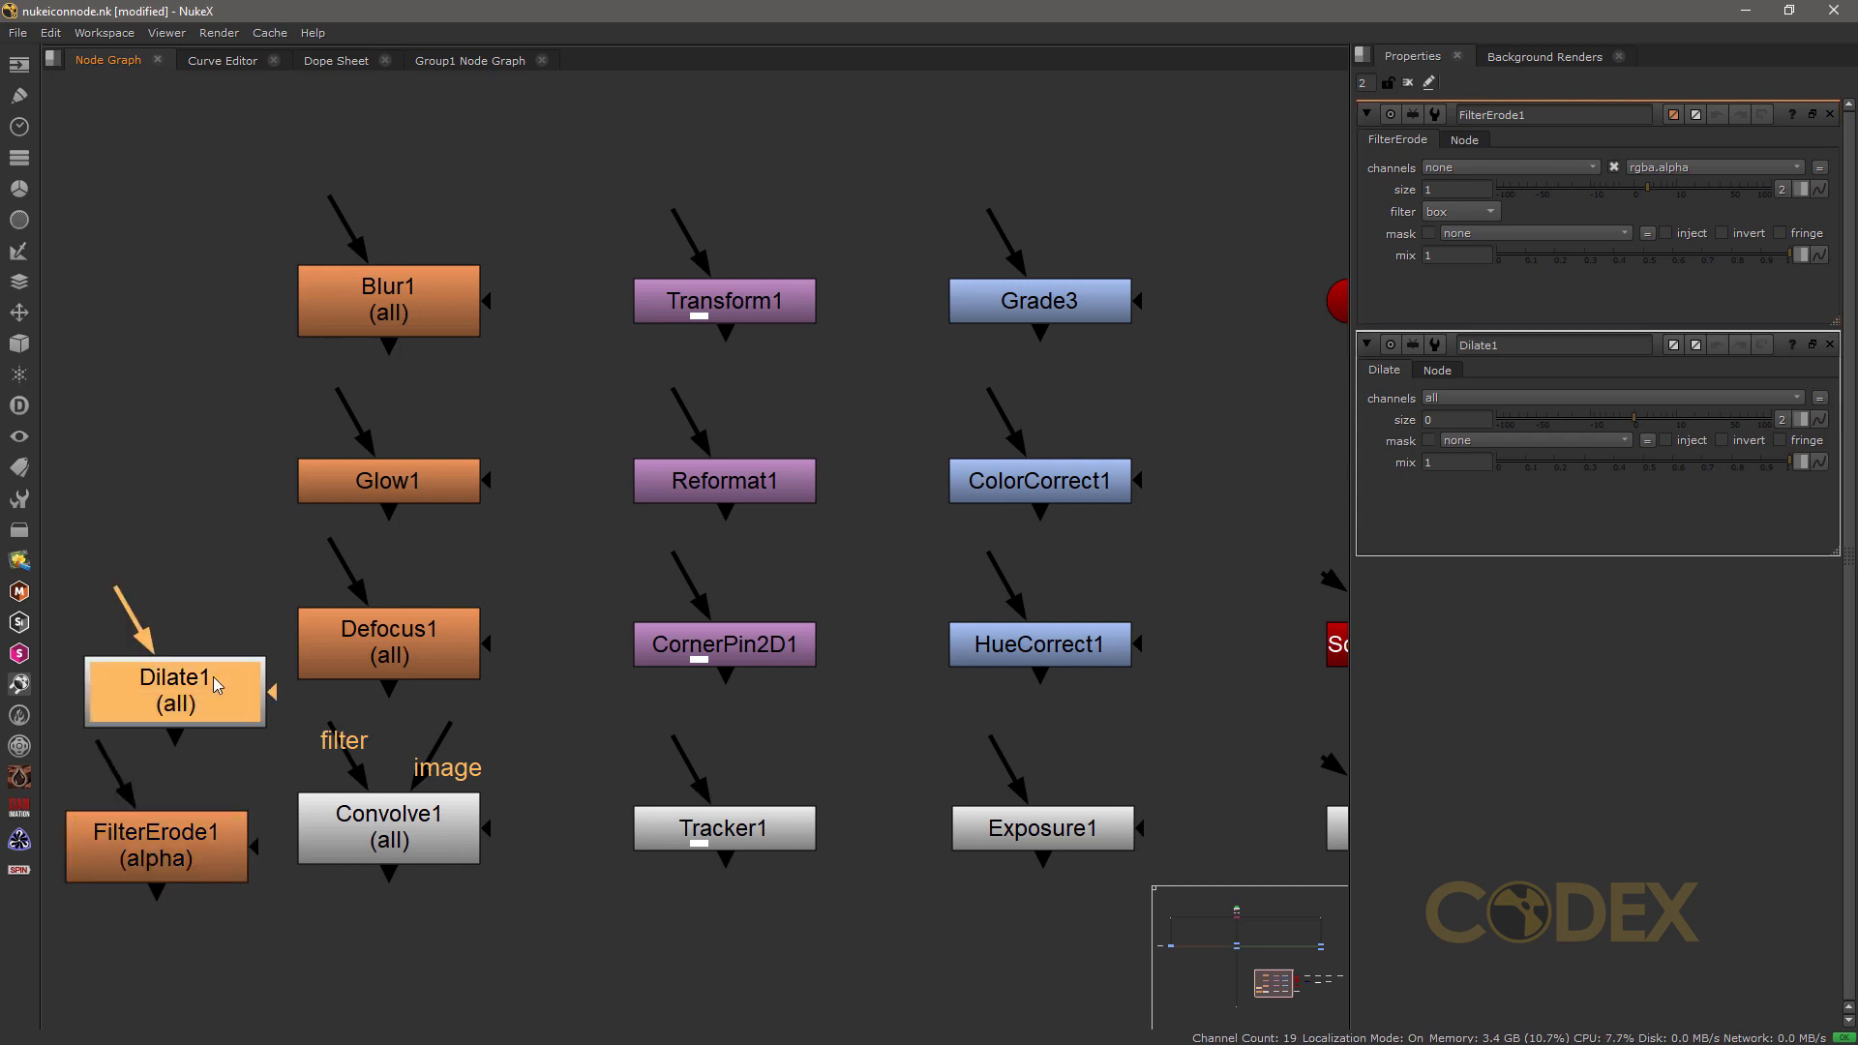
pyautogui.press('Delete')
pyautogui.click(184, 818)
pyautogui.press('Delete')
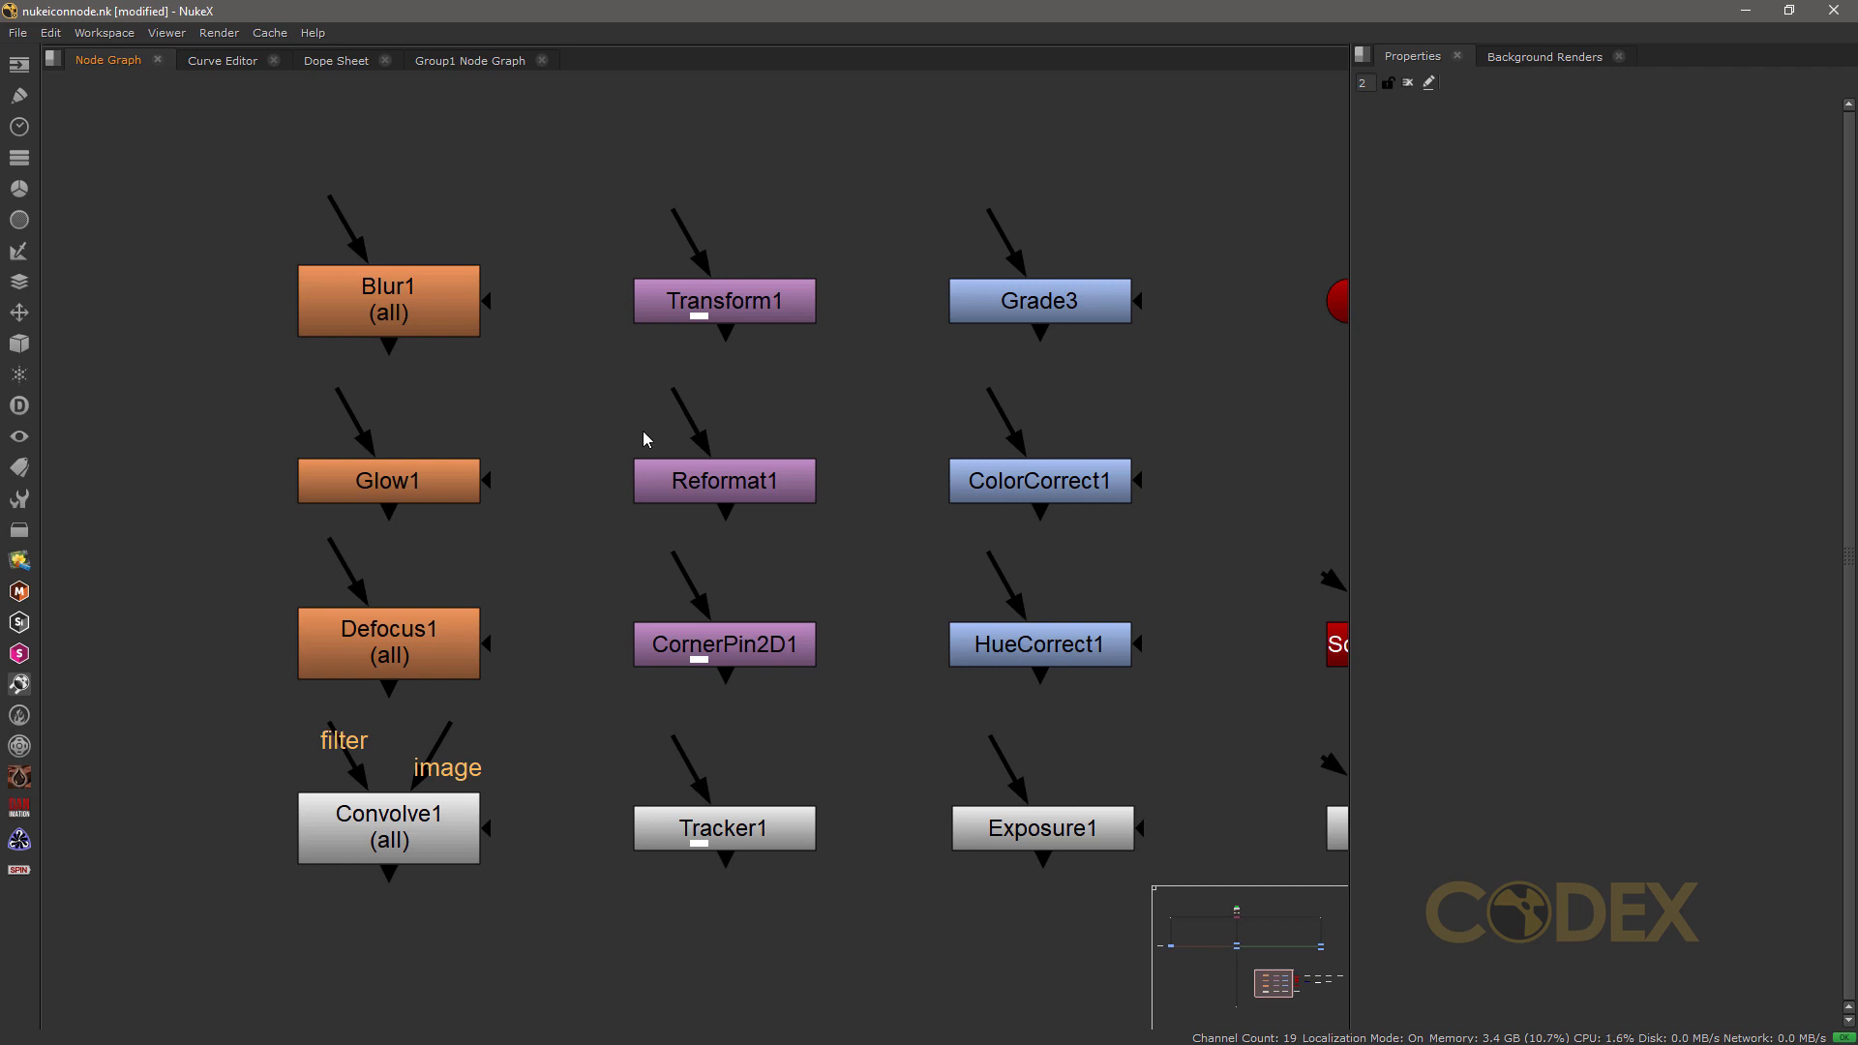
# Step: Add a ParticleMerge node between Scene1 and ParticleEmitter1, and a regular Merge node below it for comparison
pyautogui.moveTo(1086, 538); pyautogui.dragTo(183, 517, button='middle')
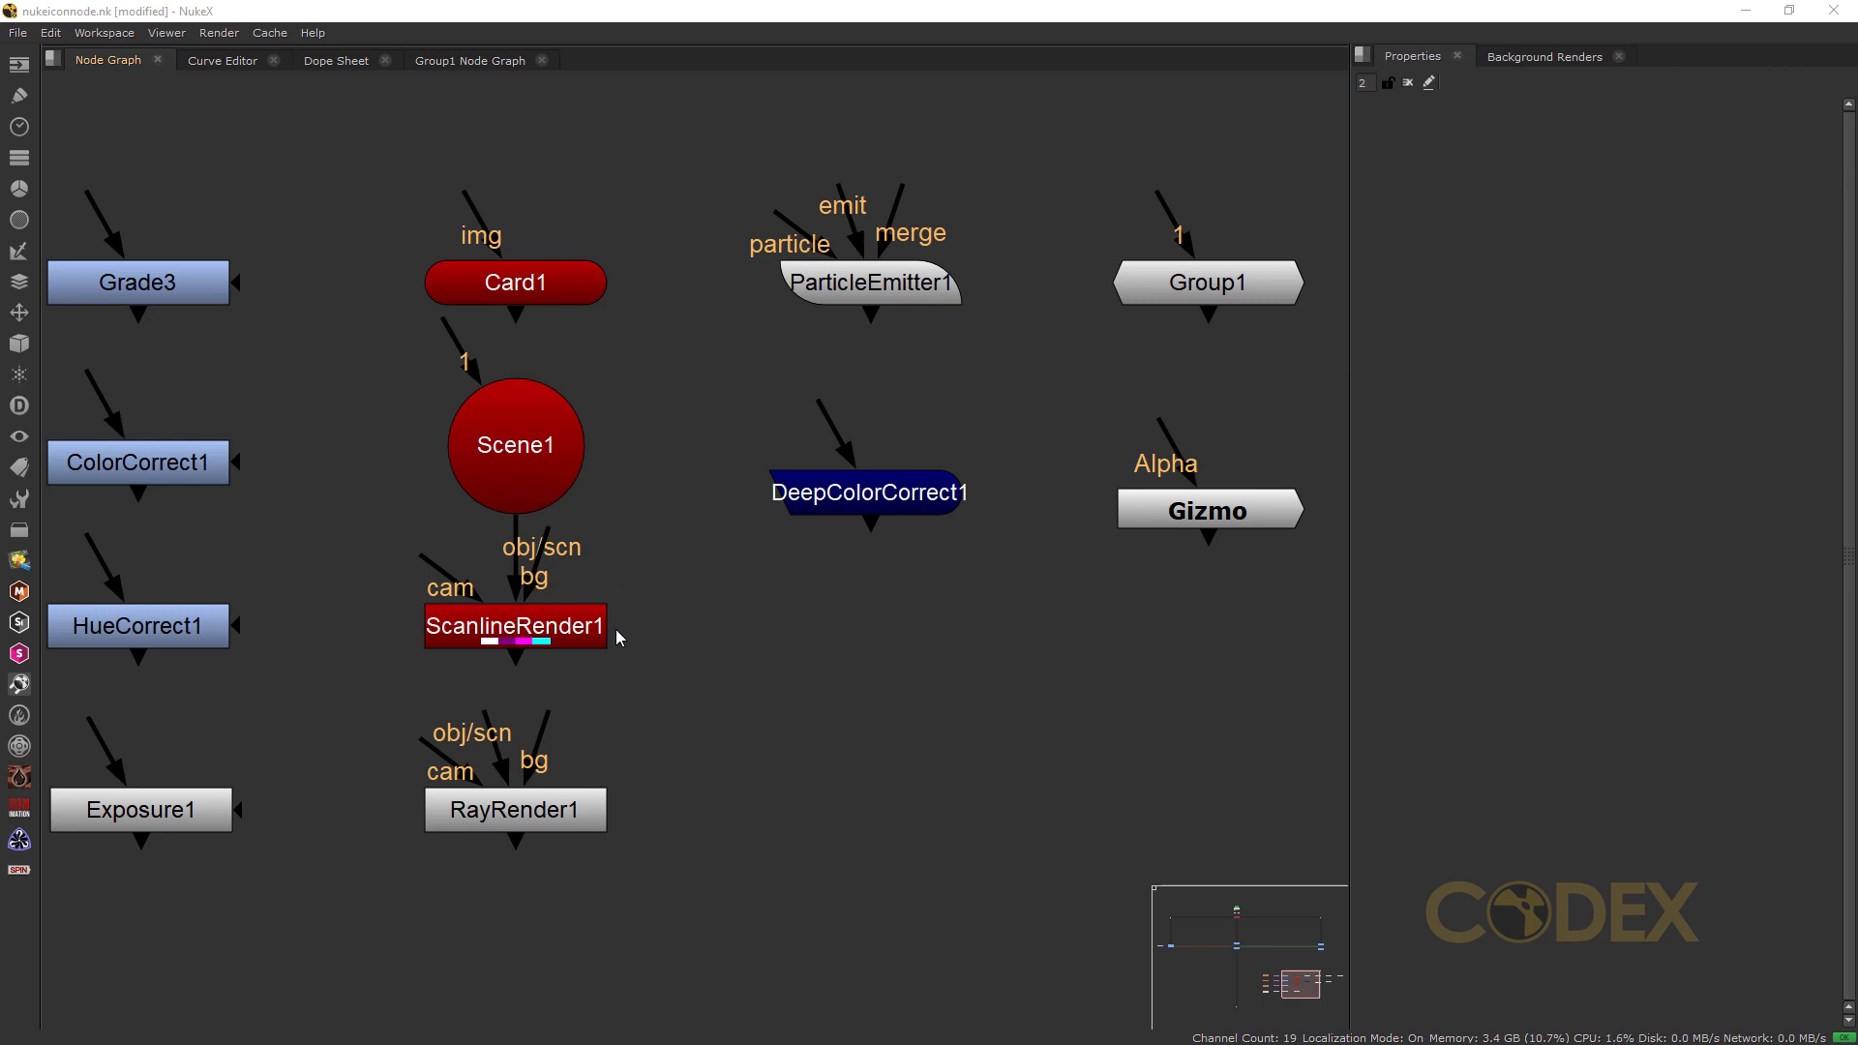
pyautogui.moveTo(518, 526); pyautogui.dragTo(518, 445)
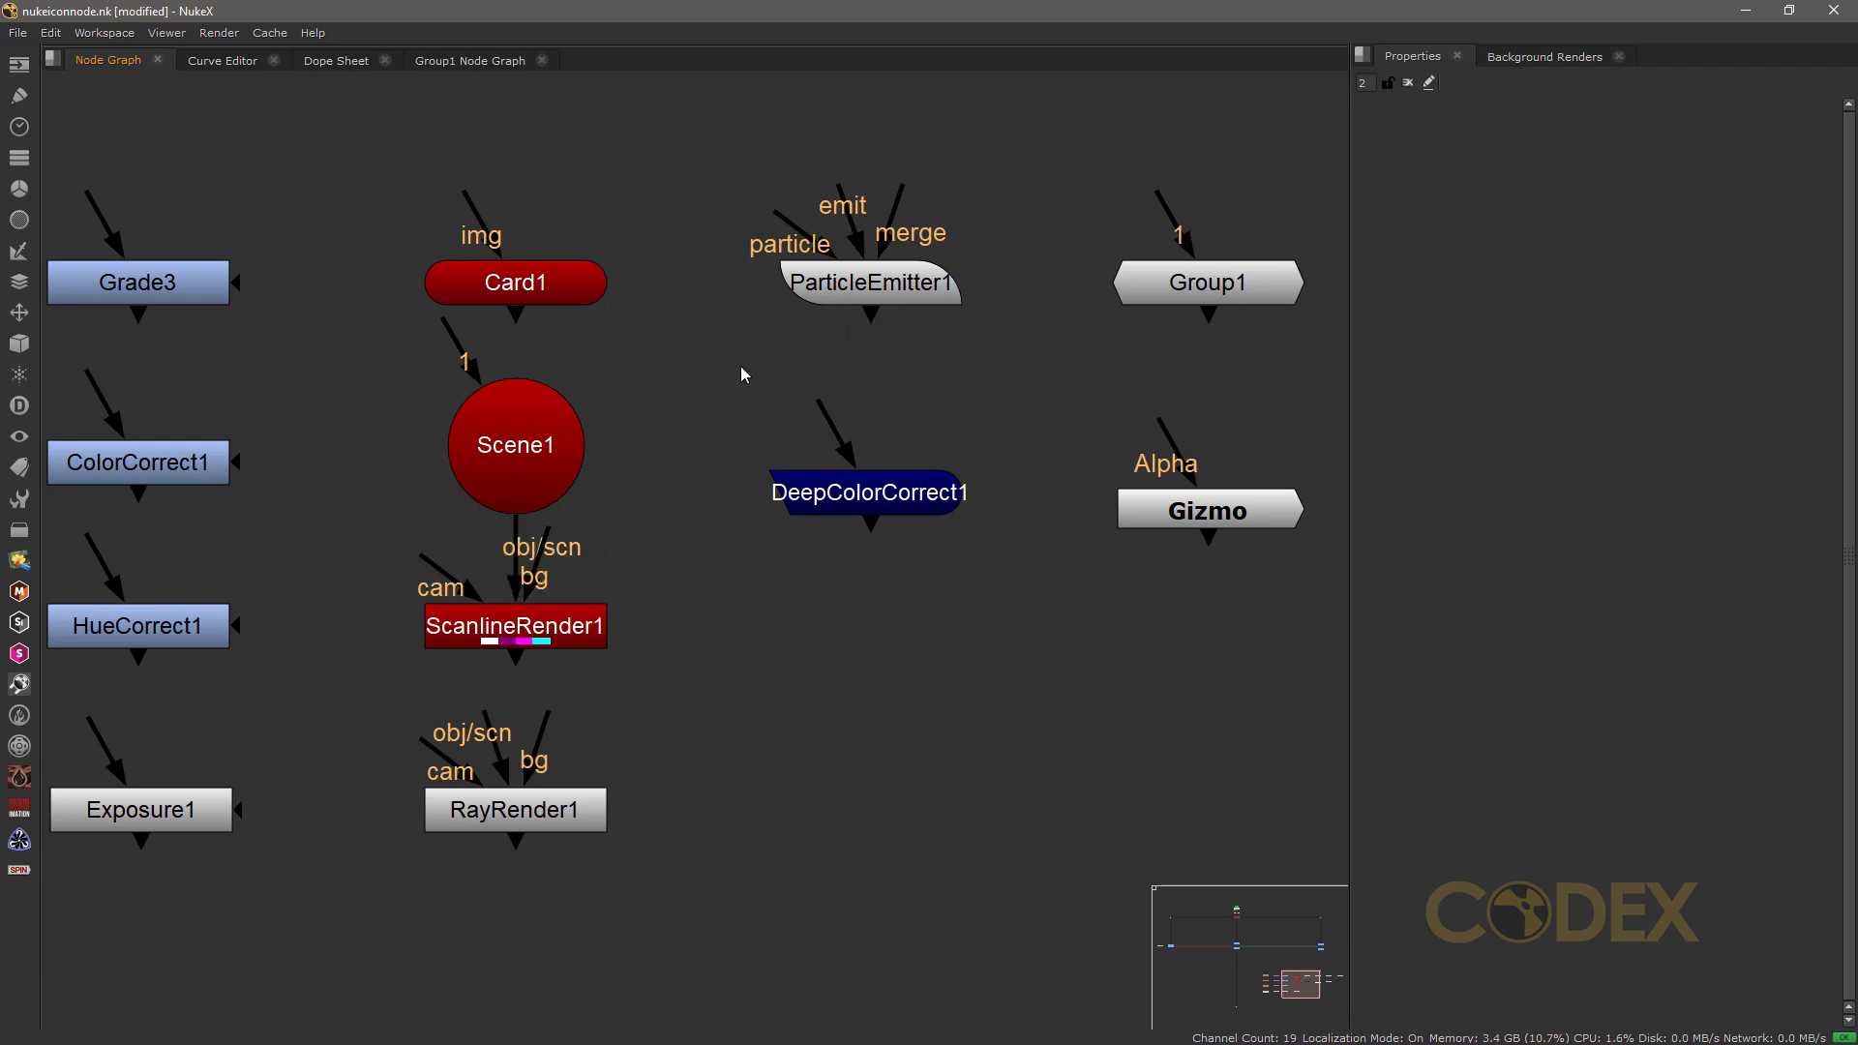
pyautogui.click(21, 377)
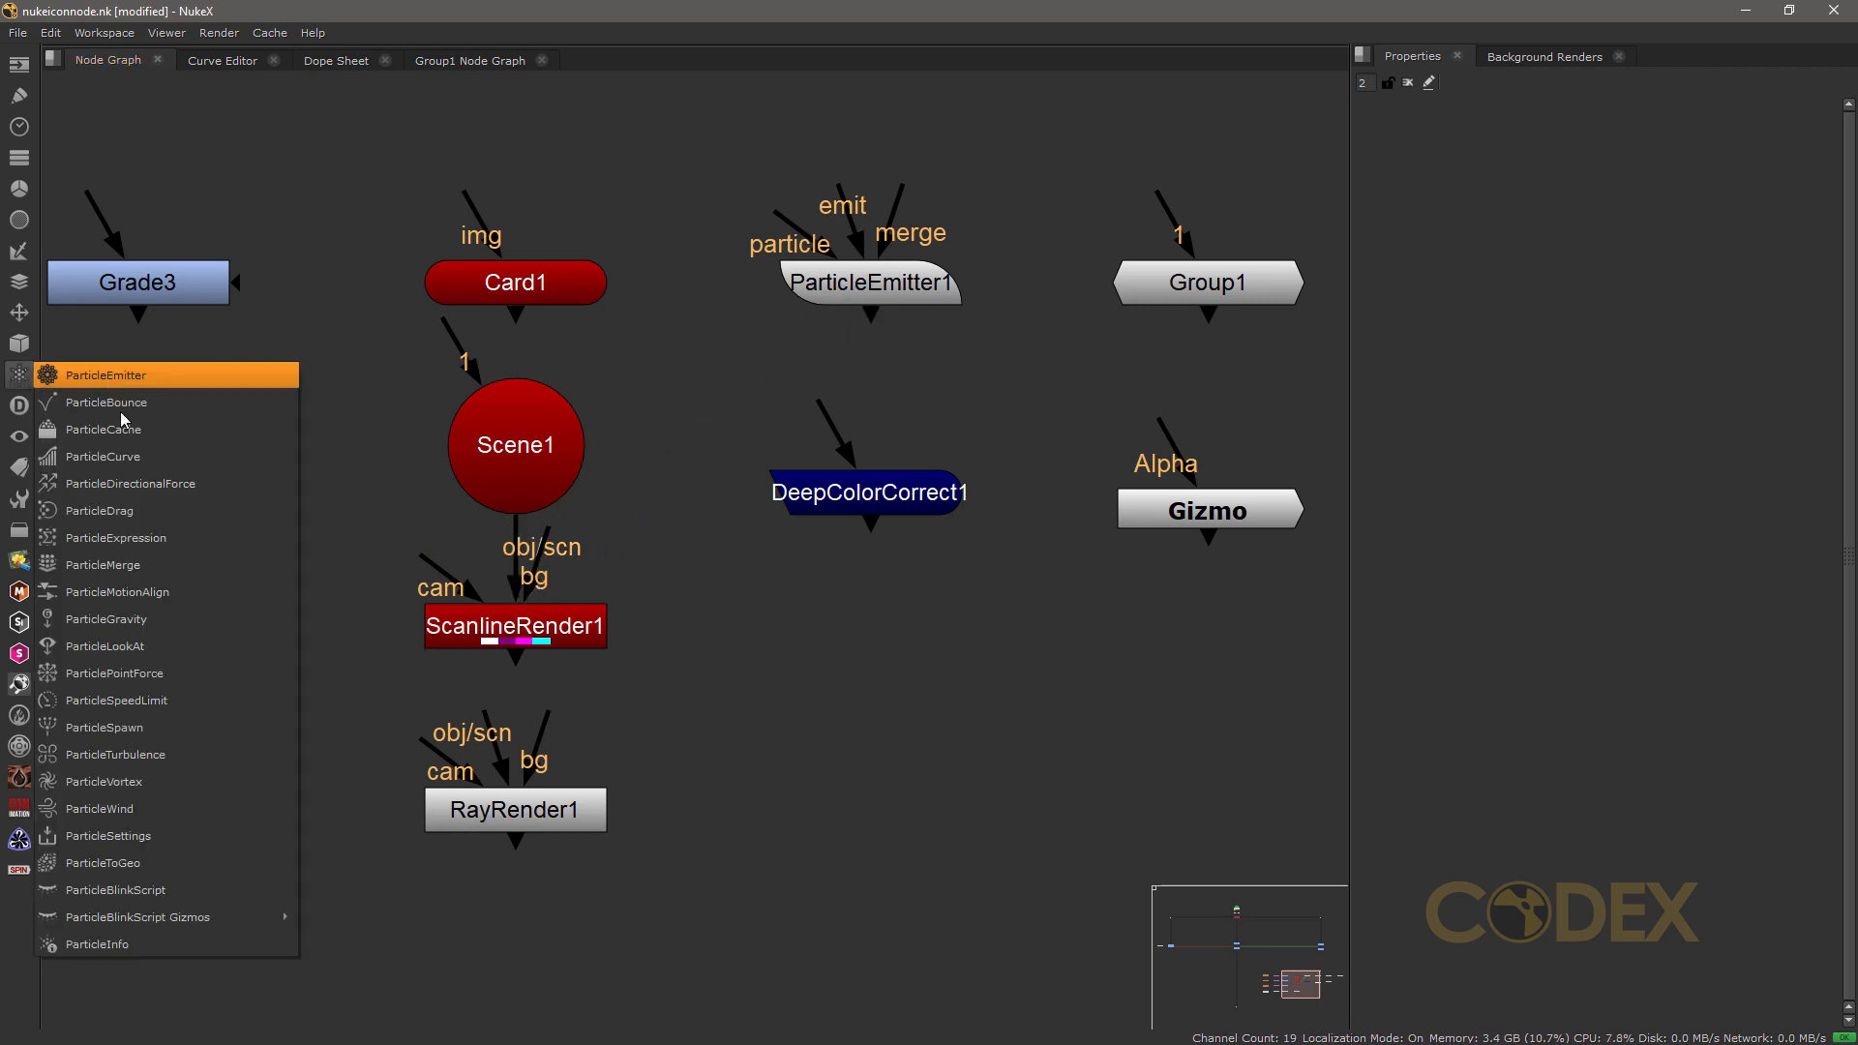
pyautogui.click(105, 565)
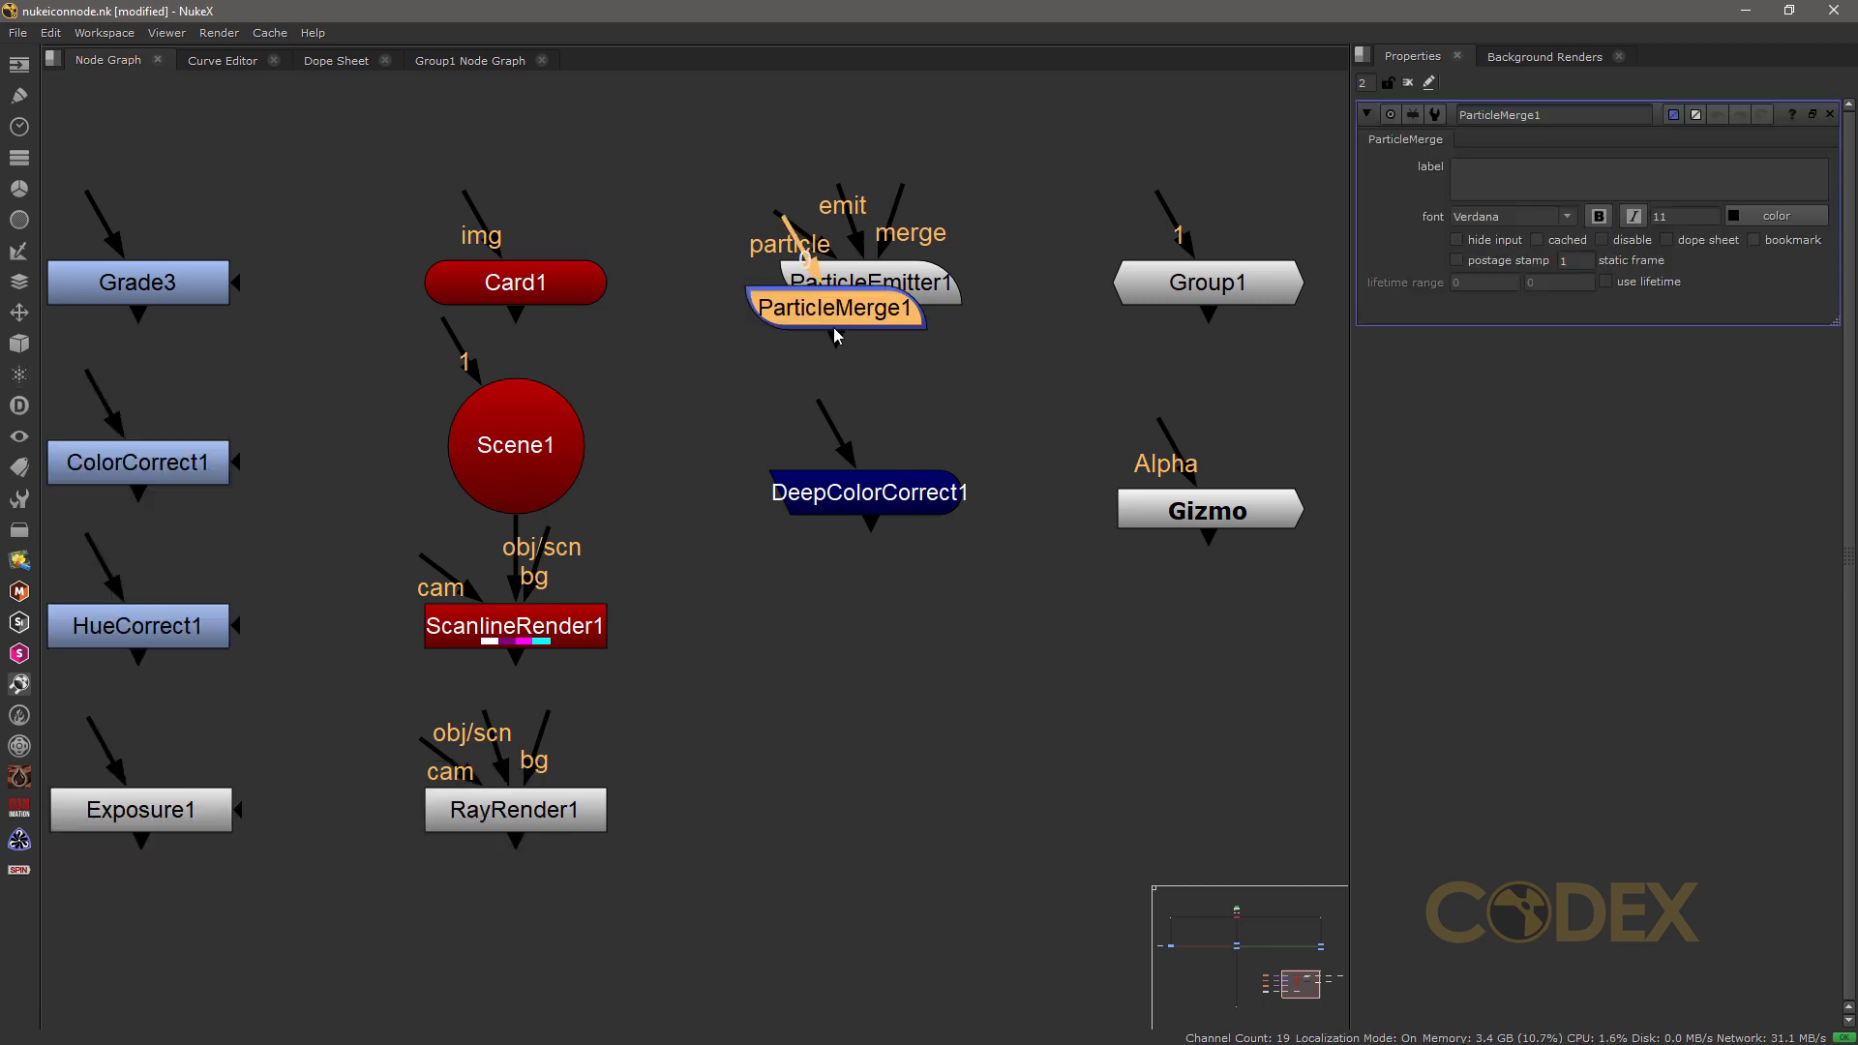
pyautogui.click(705, 377)
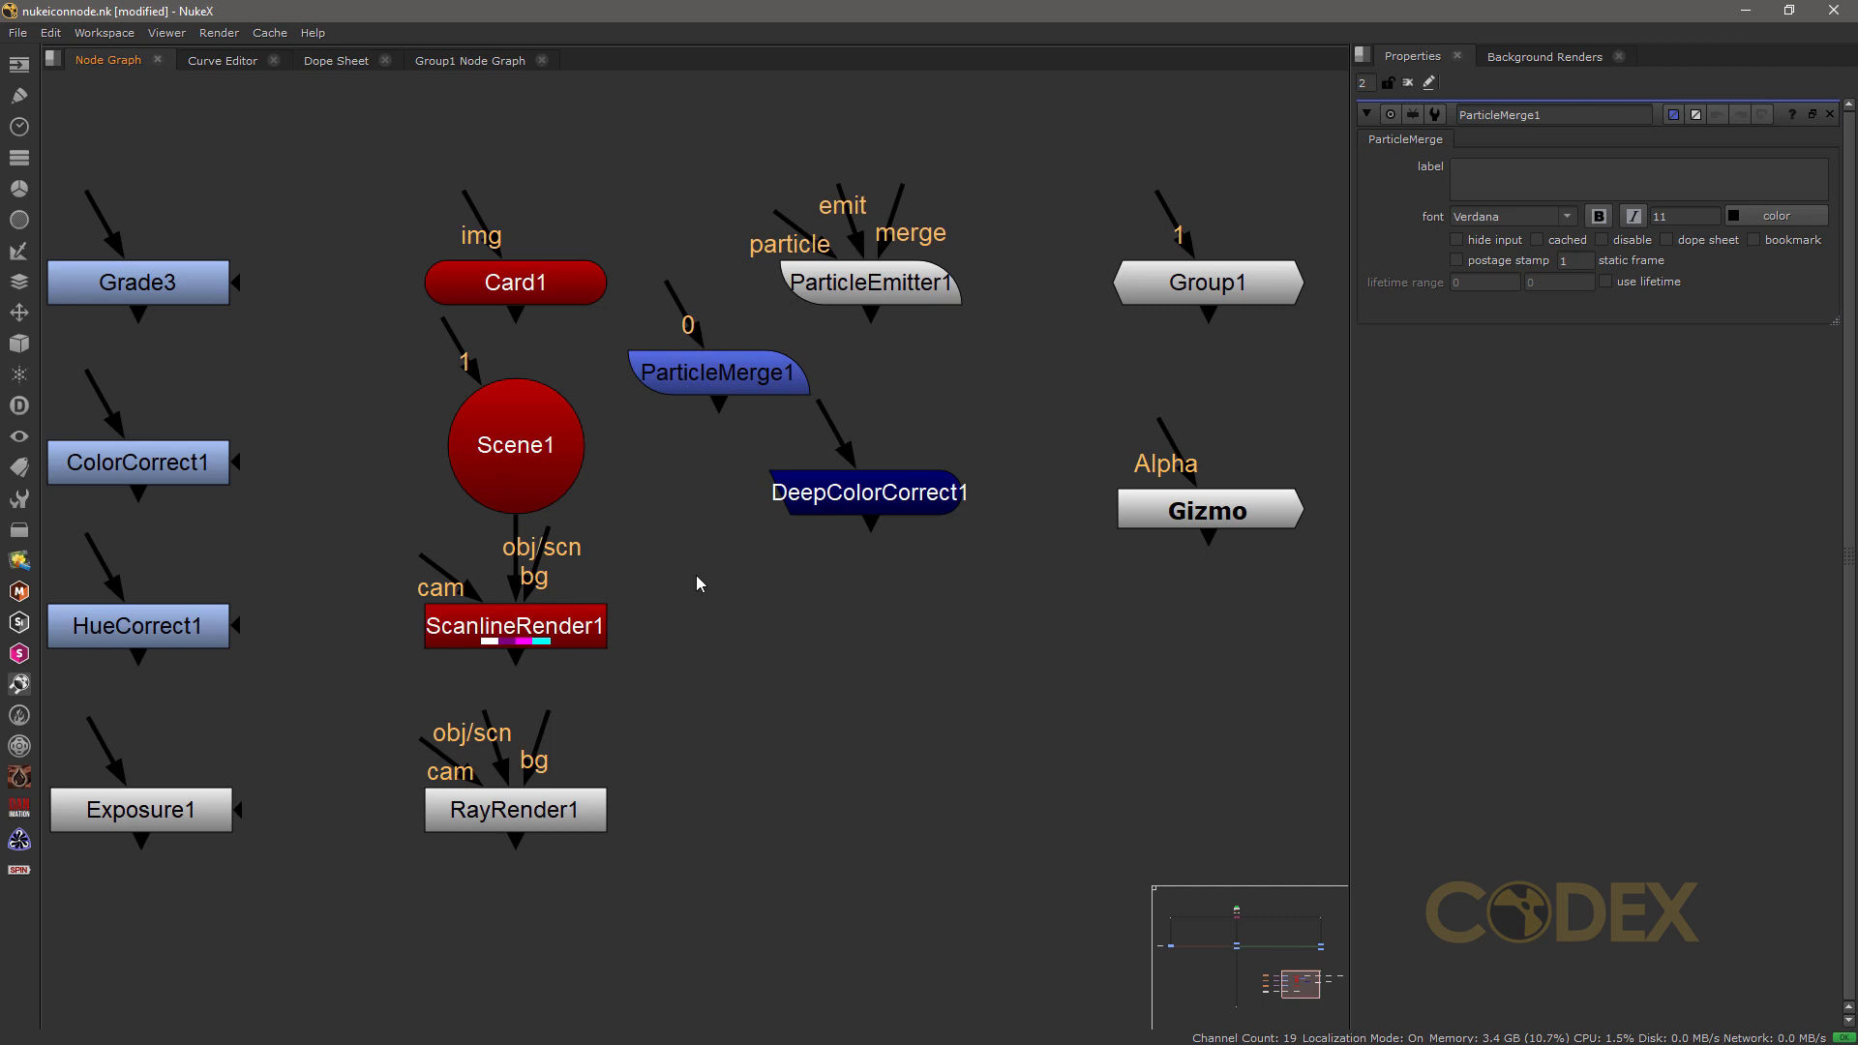
pyautogui.press('m')
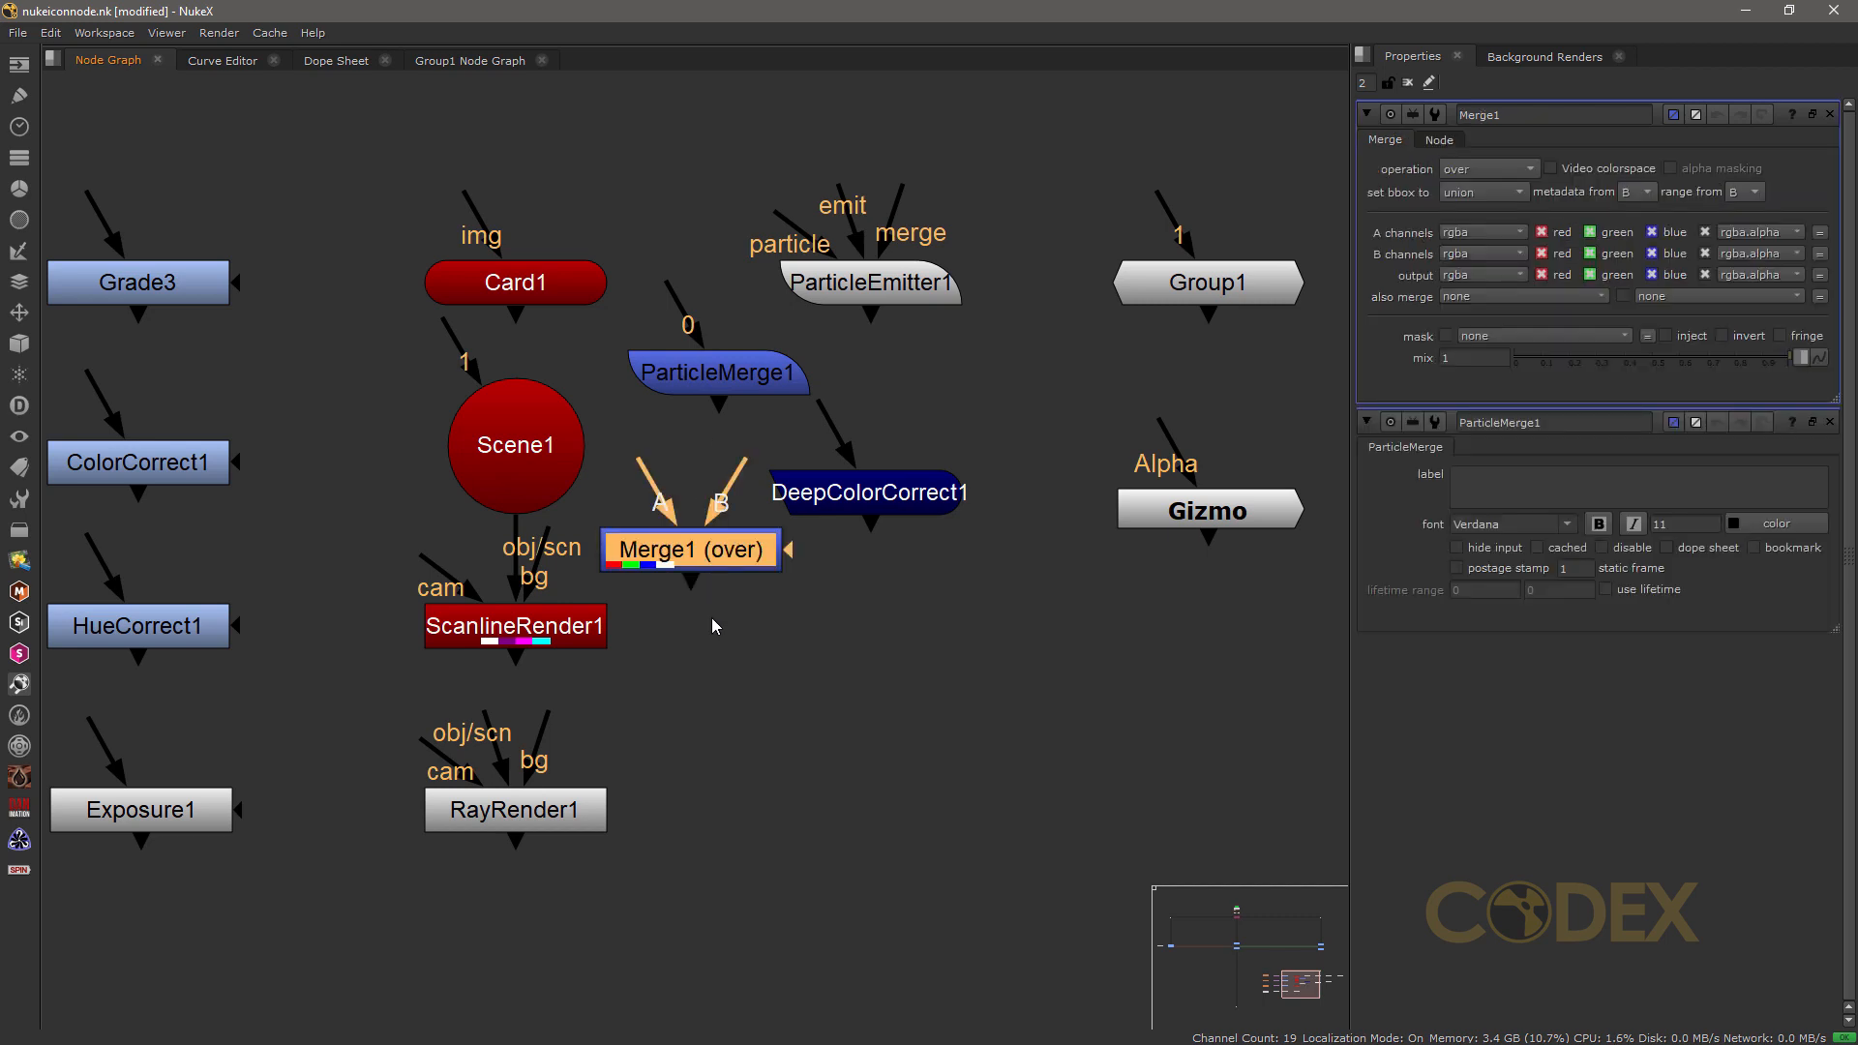
pyautogui.click(711, 618)
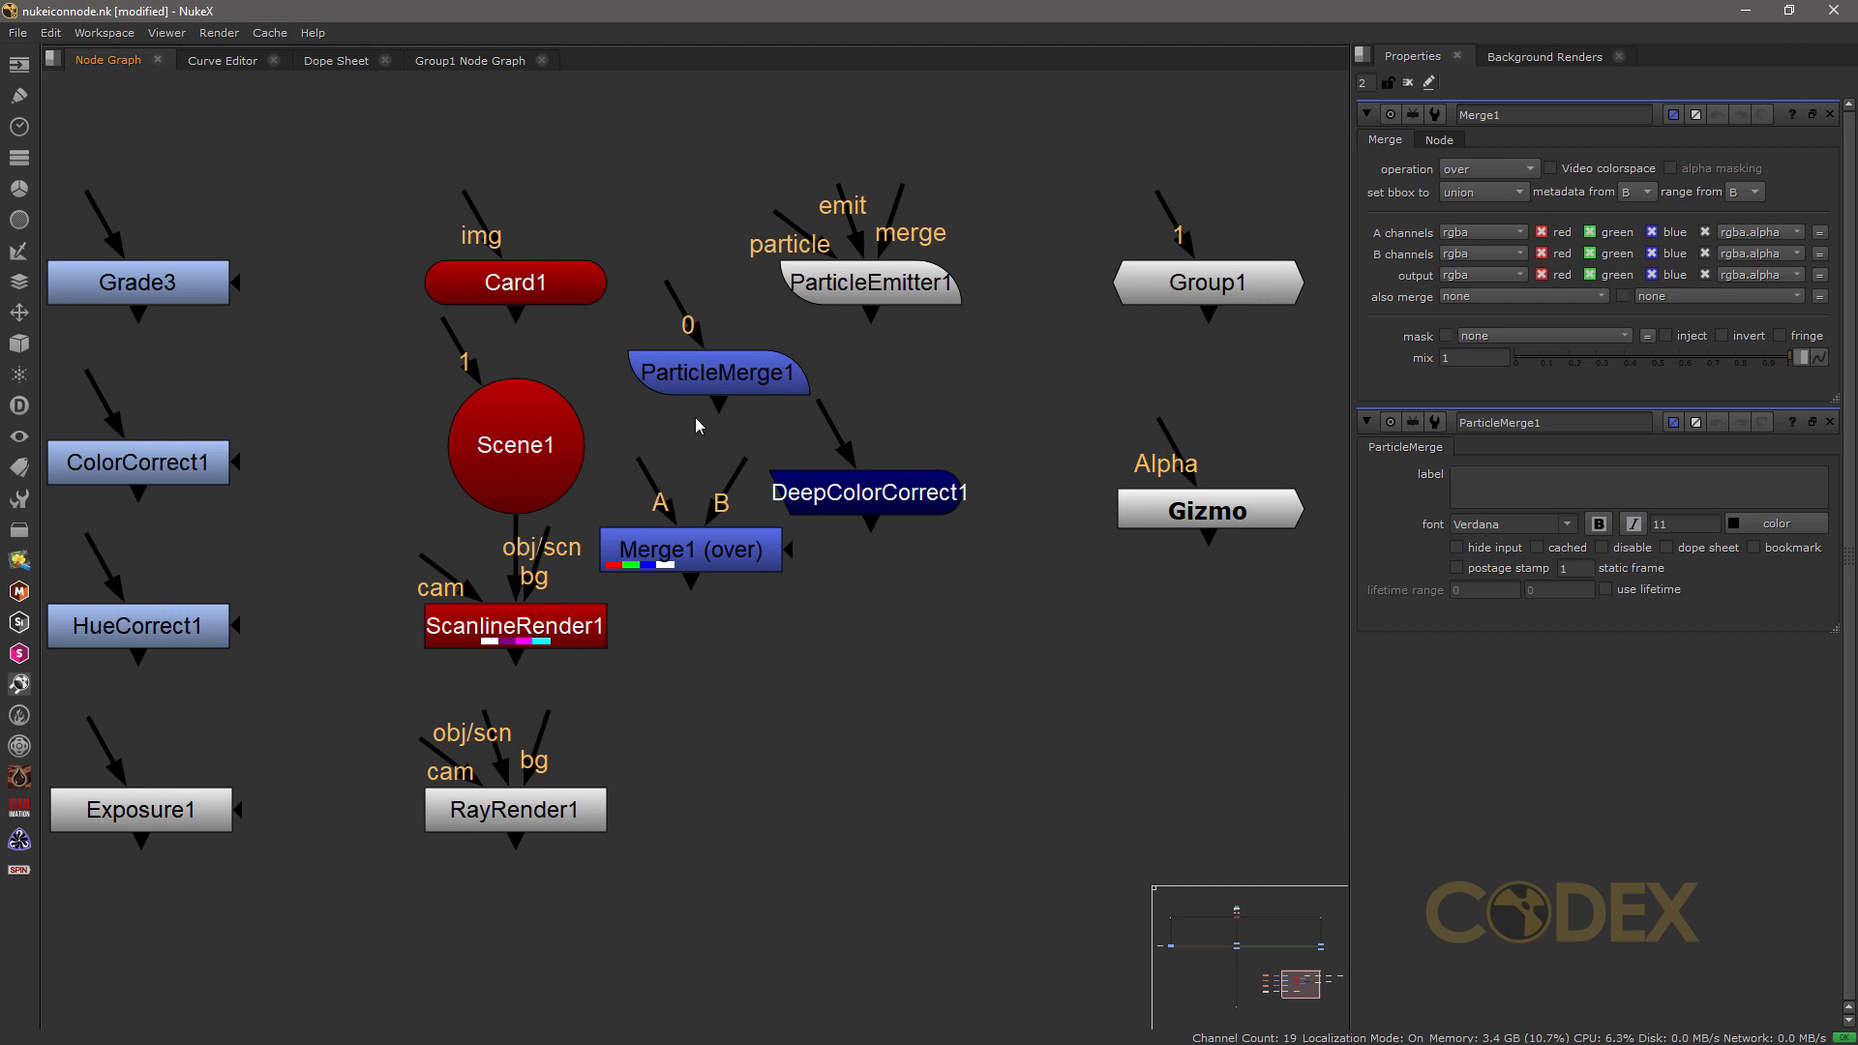
# Step: Delete the Merge1 and ParticleMerge1 nodes
pyautogui.click(676, 538)
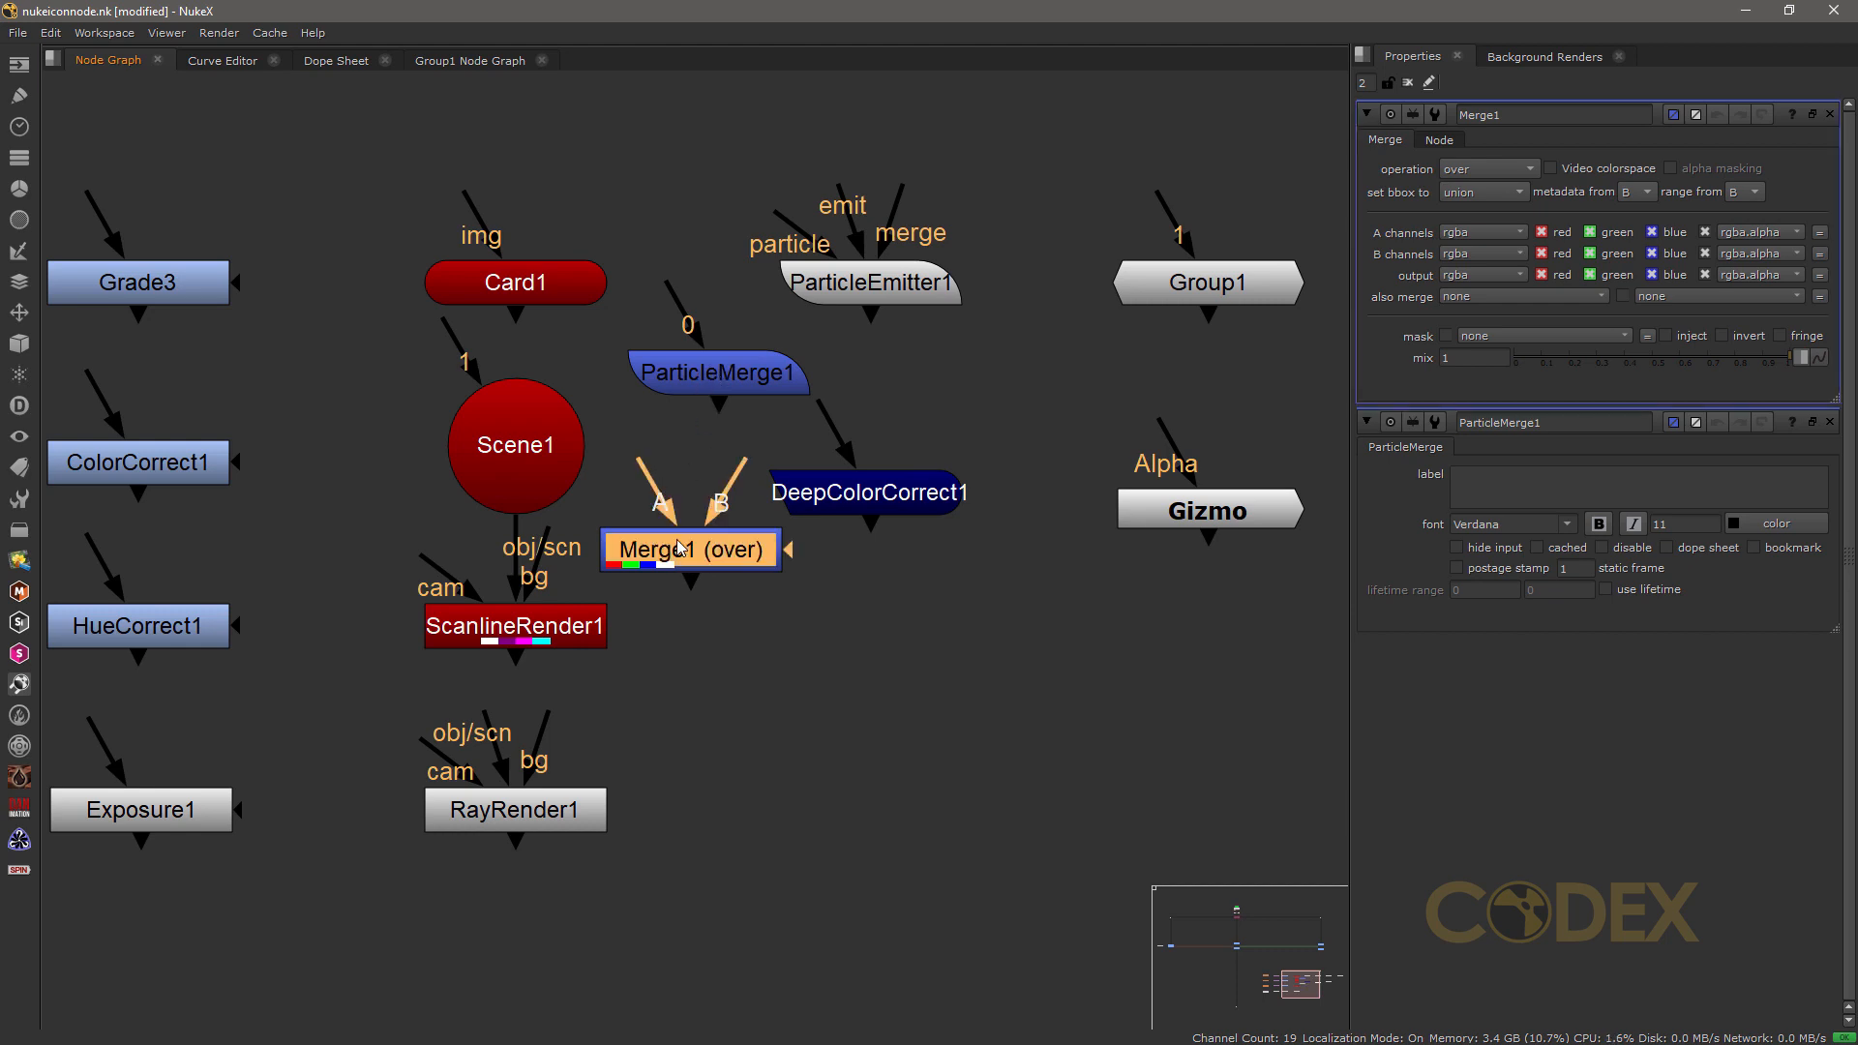
pyautogui.press('Delete')
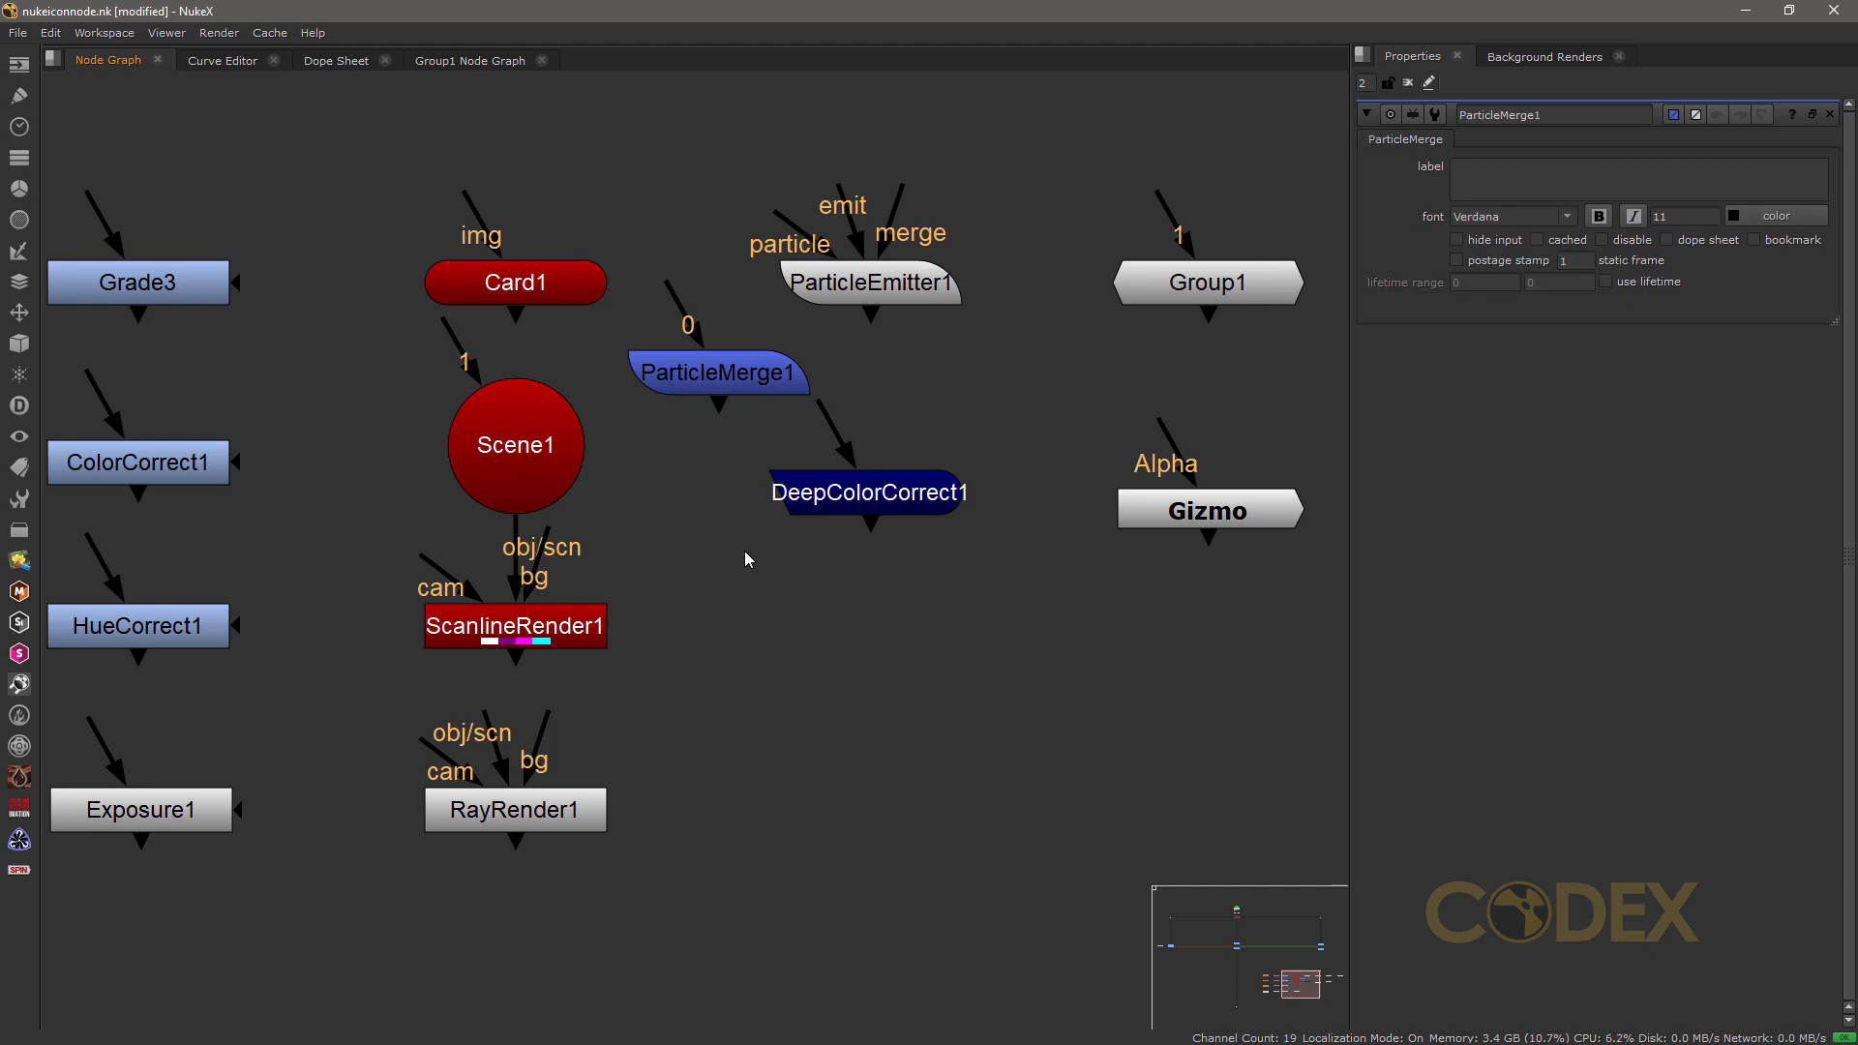
pyautogui.click(716, 377)
pyautogui.press('Delete')
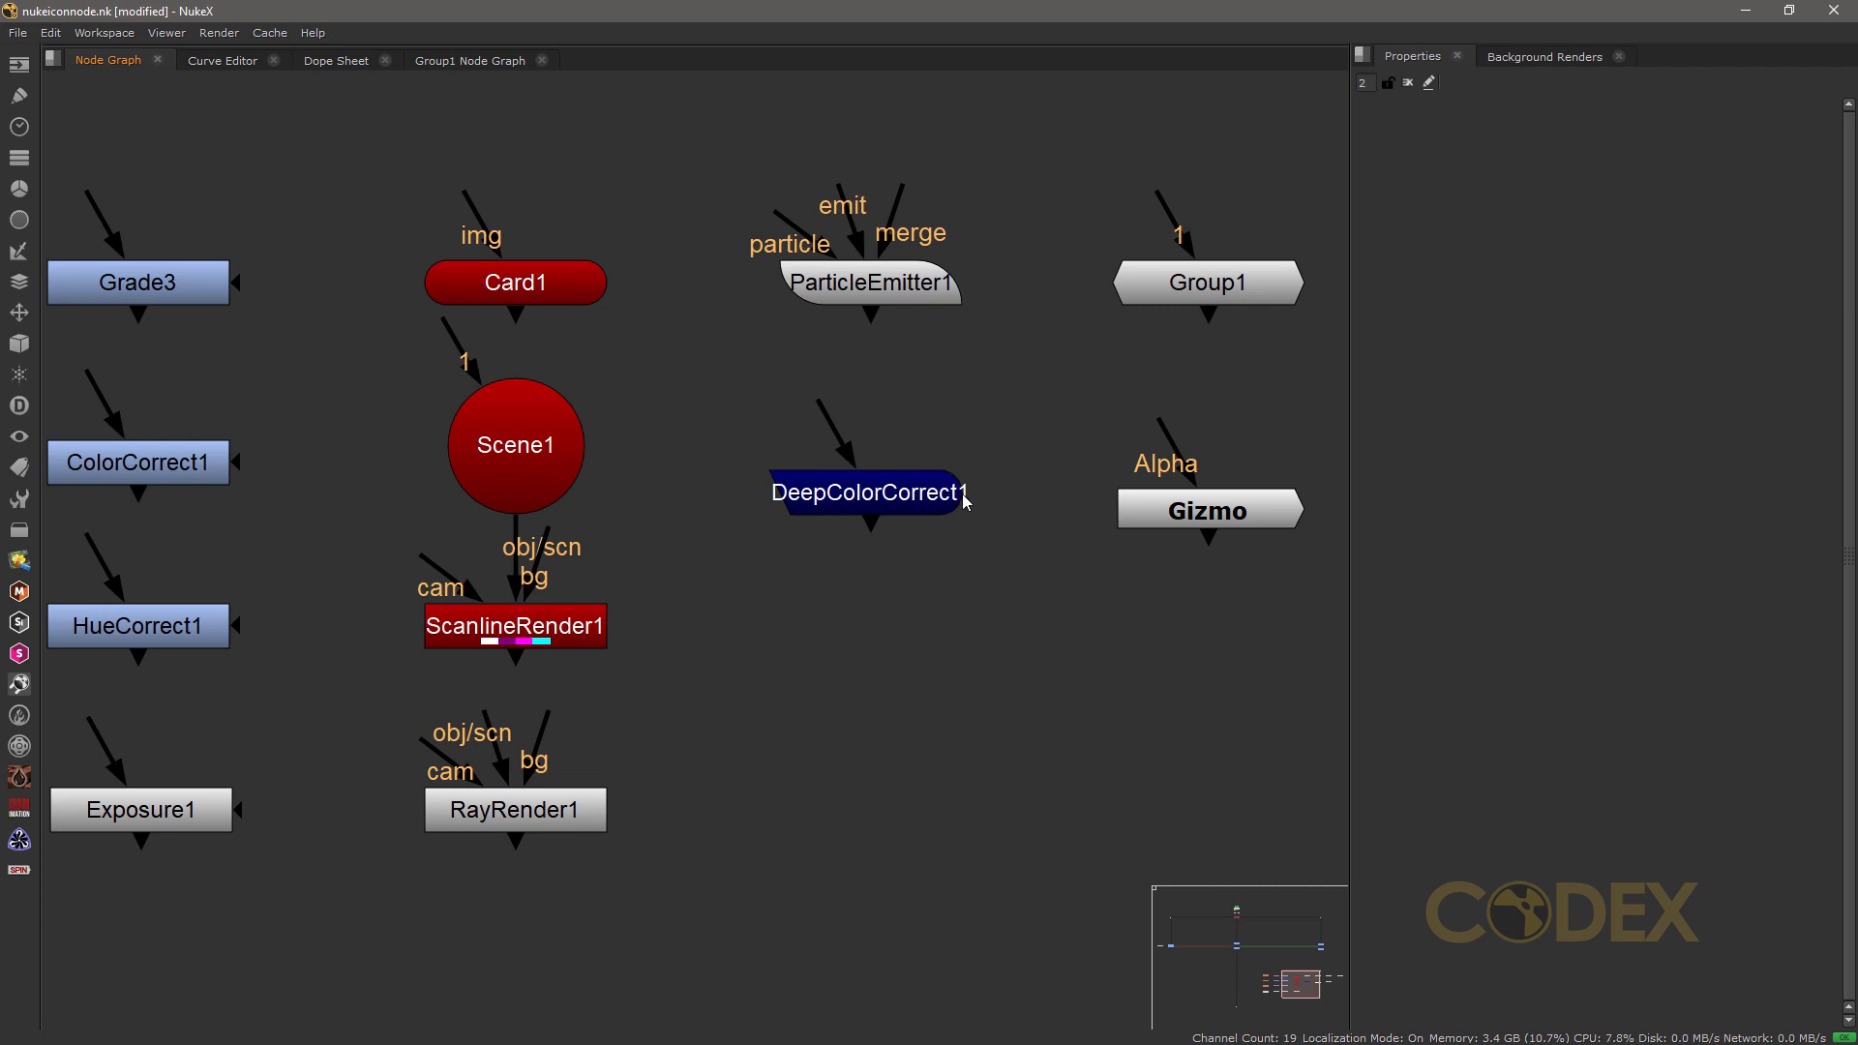
# Step: Open the Group1 node's properties and show its internal node graph
pyautogui.scroll(2, 953, 494)
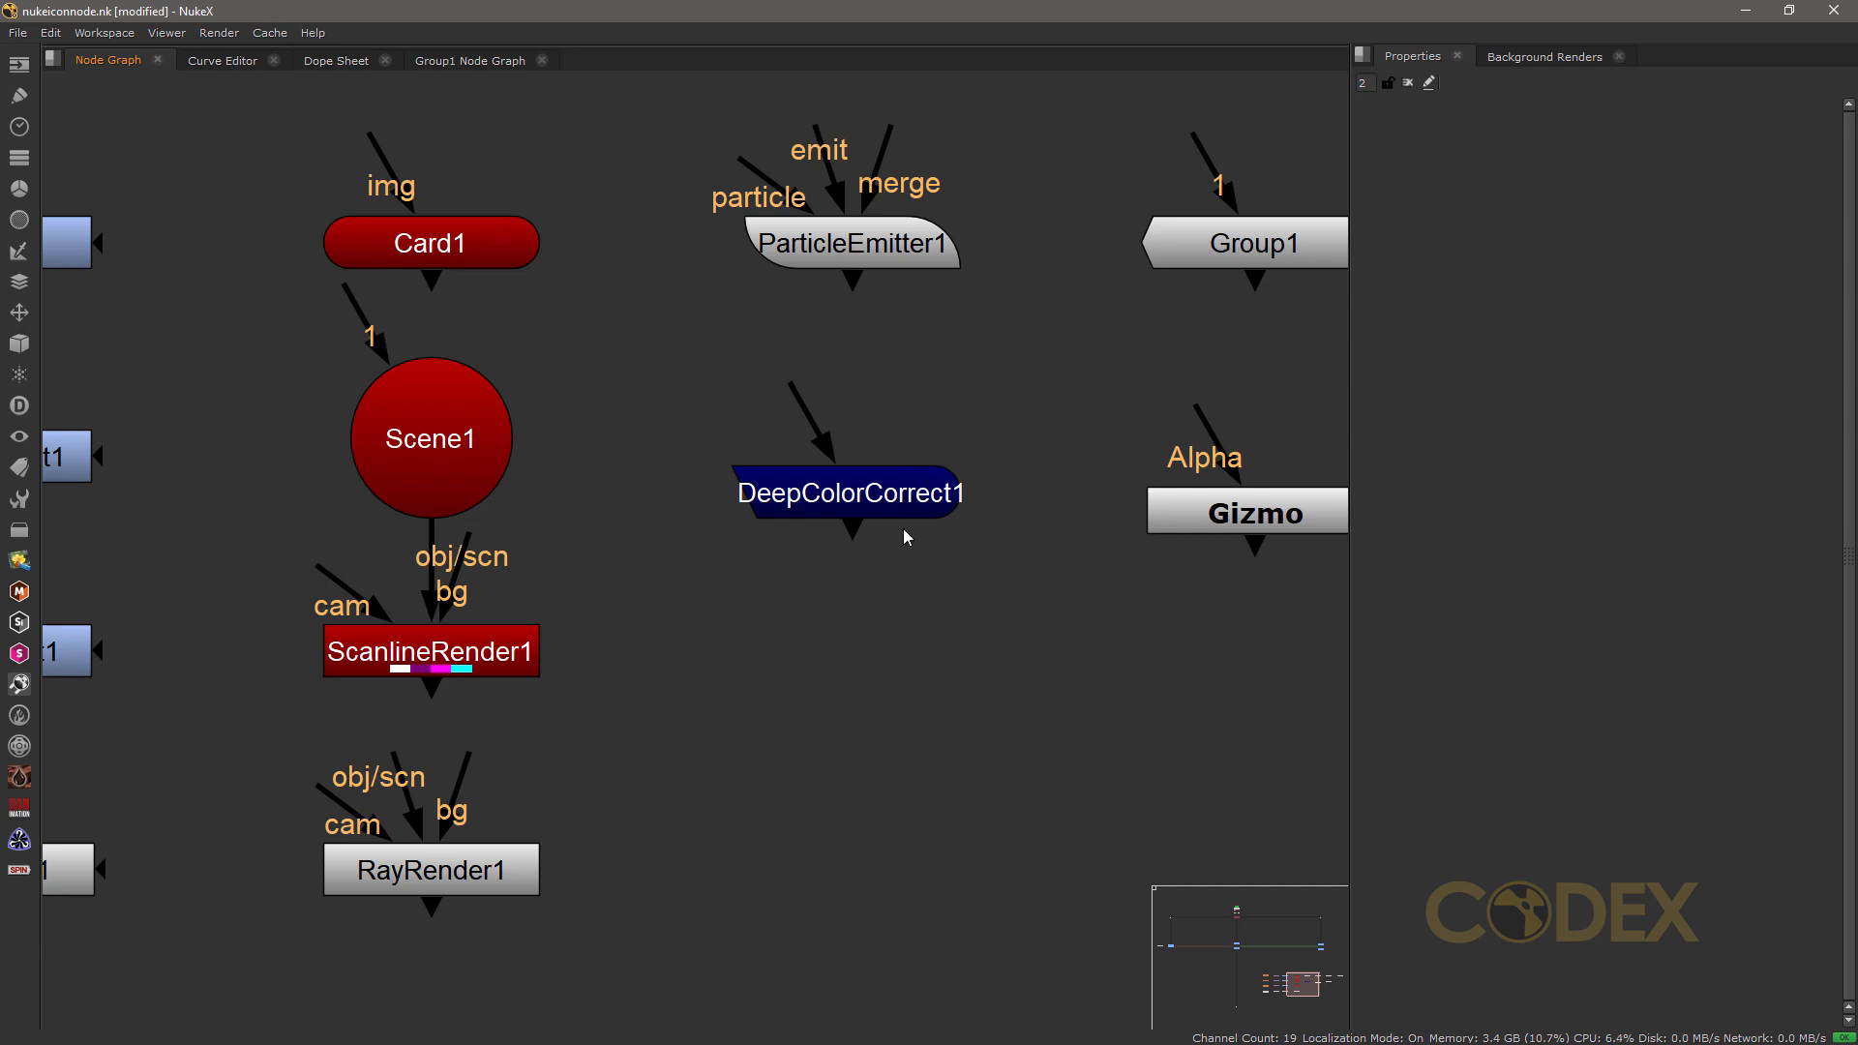
pyautogui.moveTo(907, 538); pyautogui.dragTo(380, 480, button='middle')
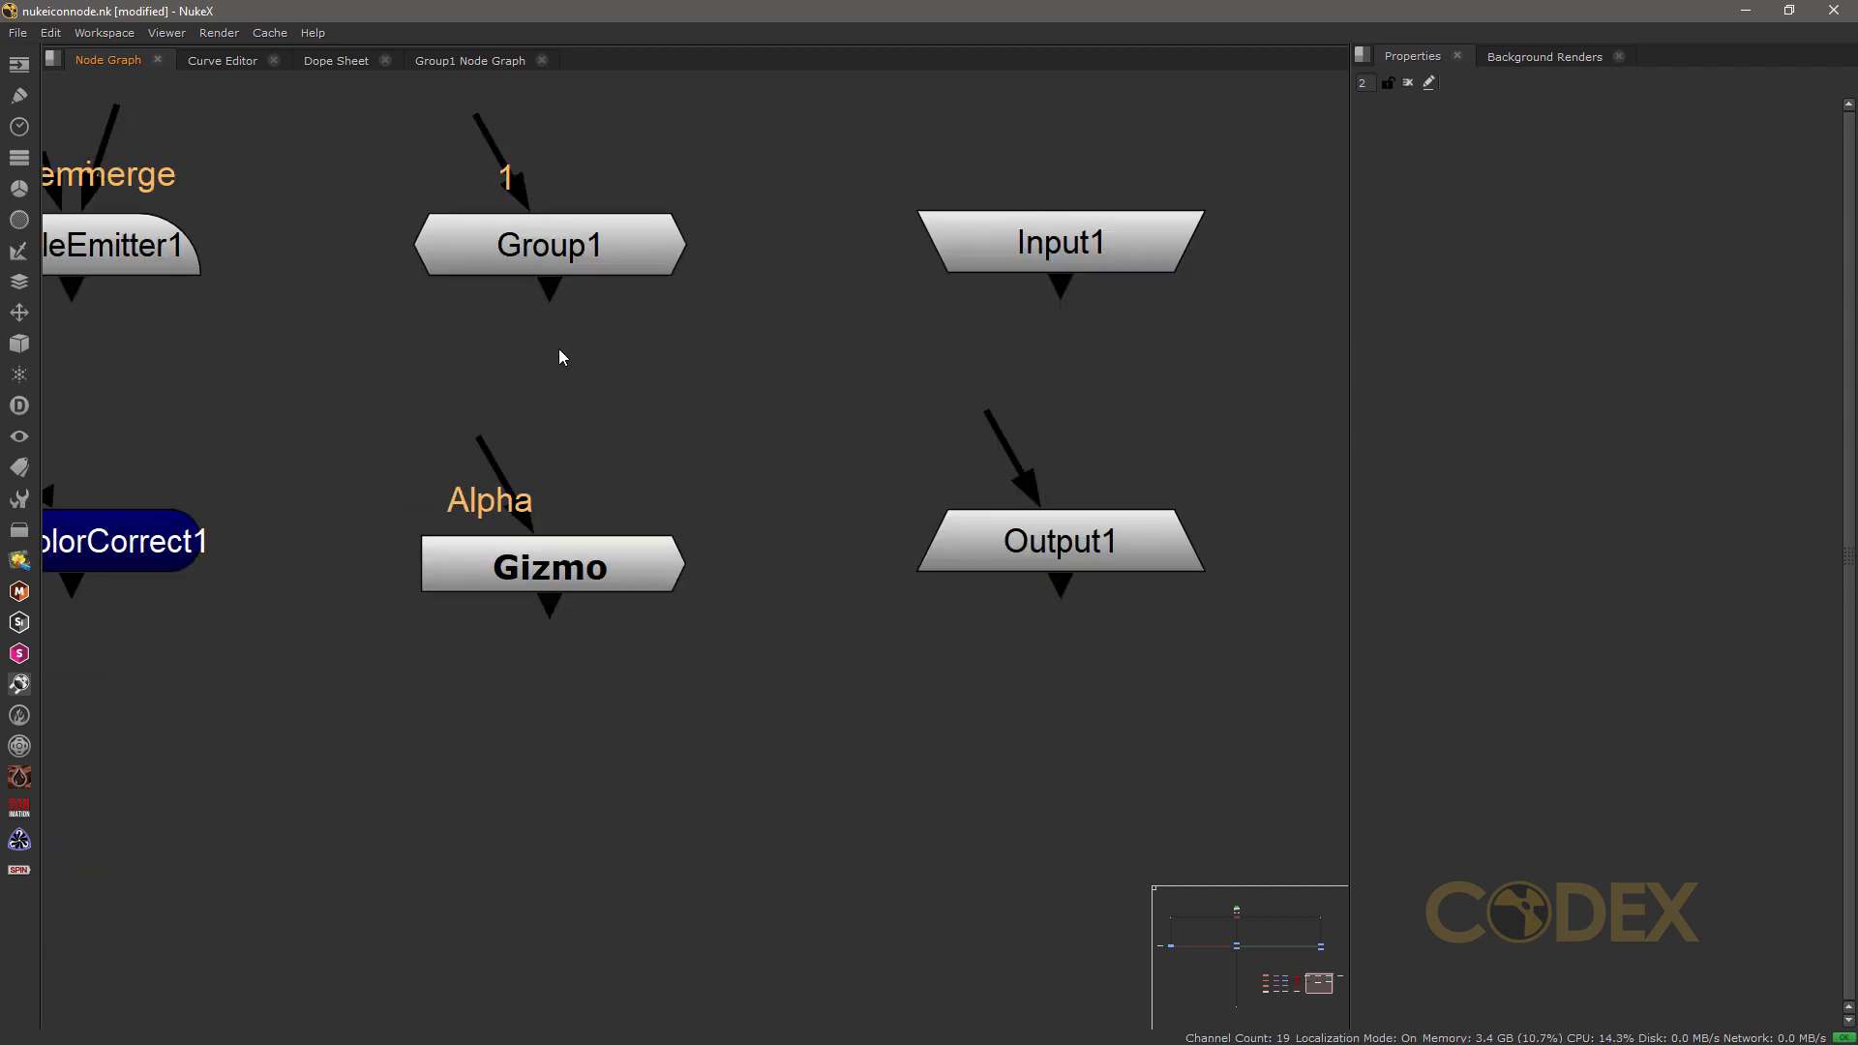
pyautogui.click(580, 257)
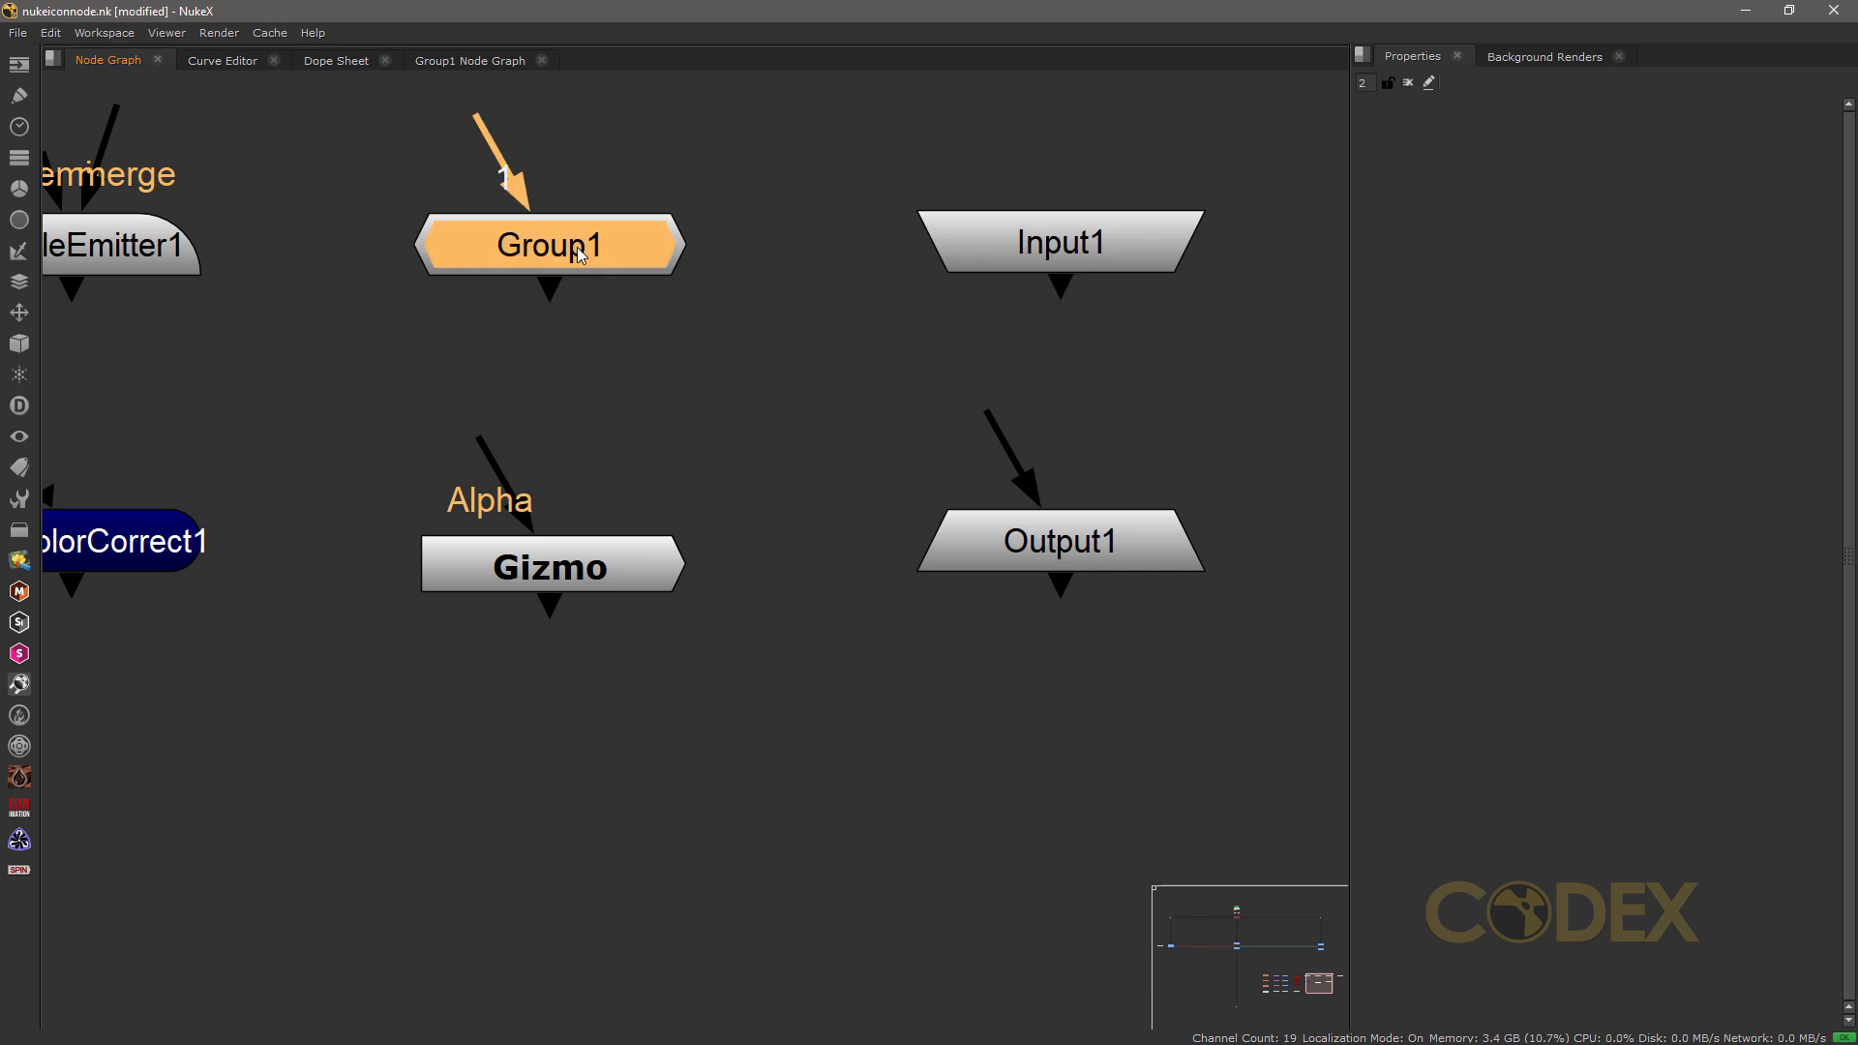
pyautogui.doubleClick(580, 255)
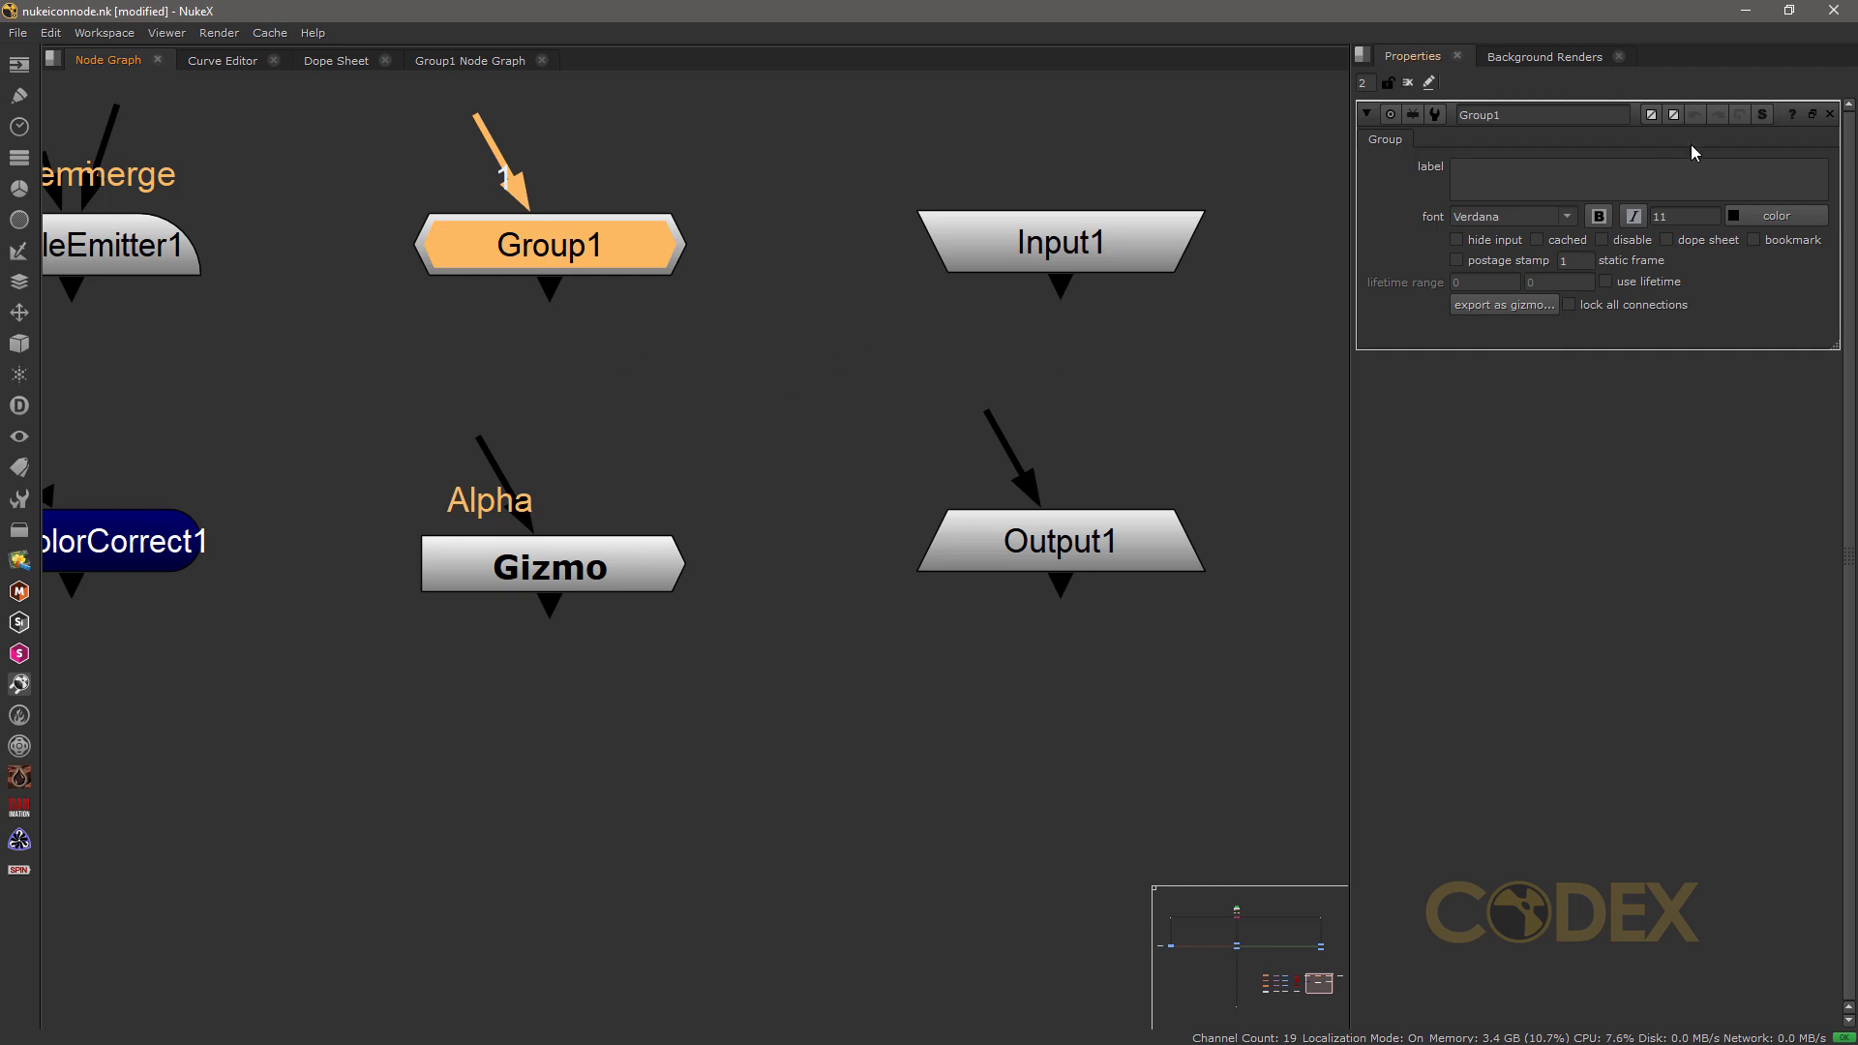
pyautogui.click(1763, 116)
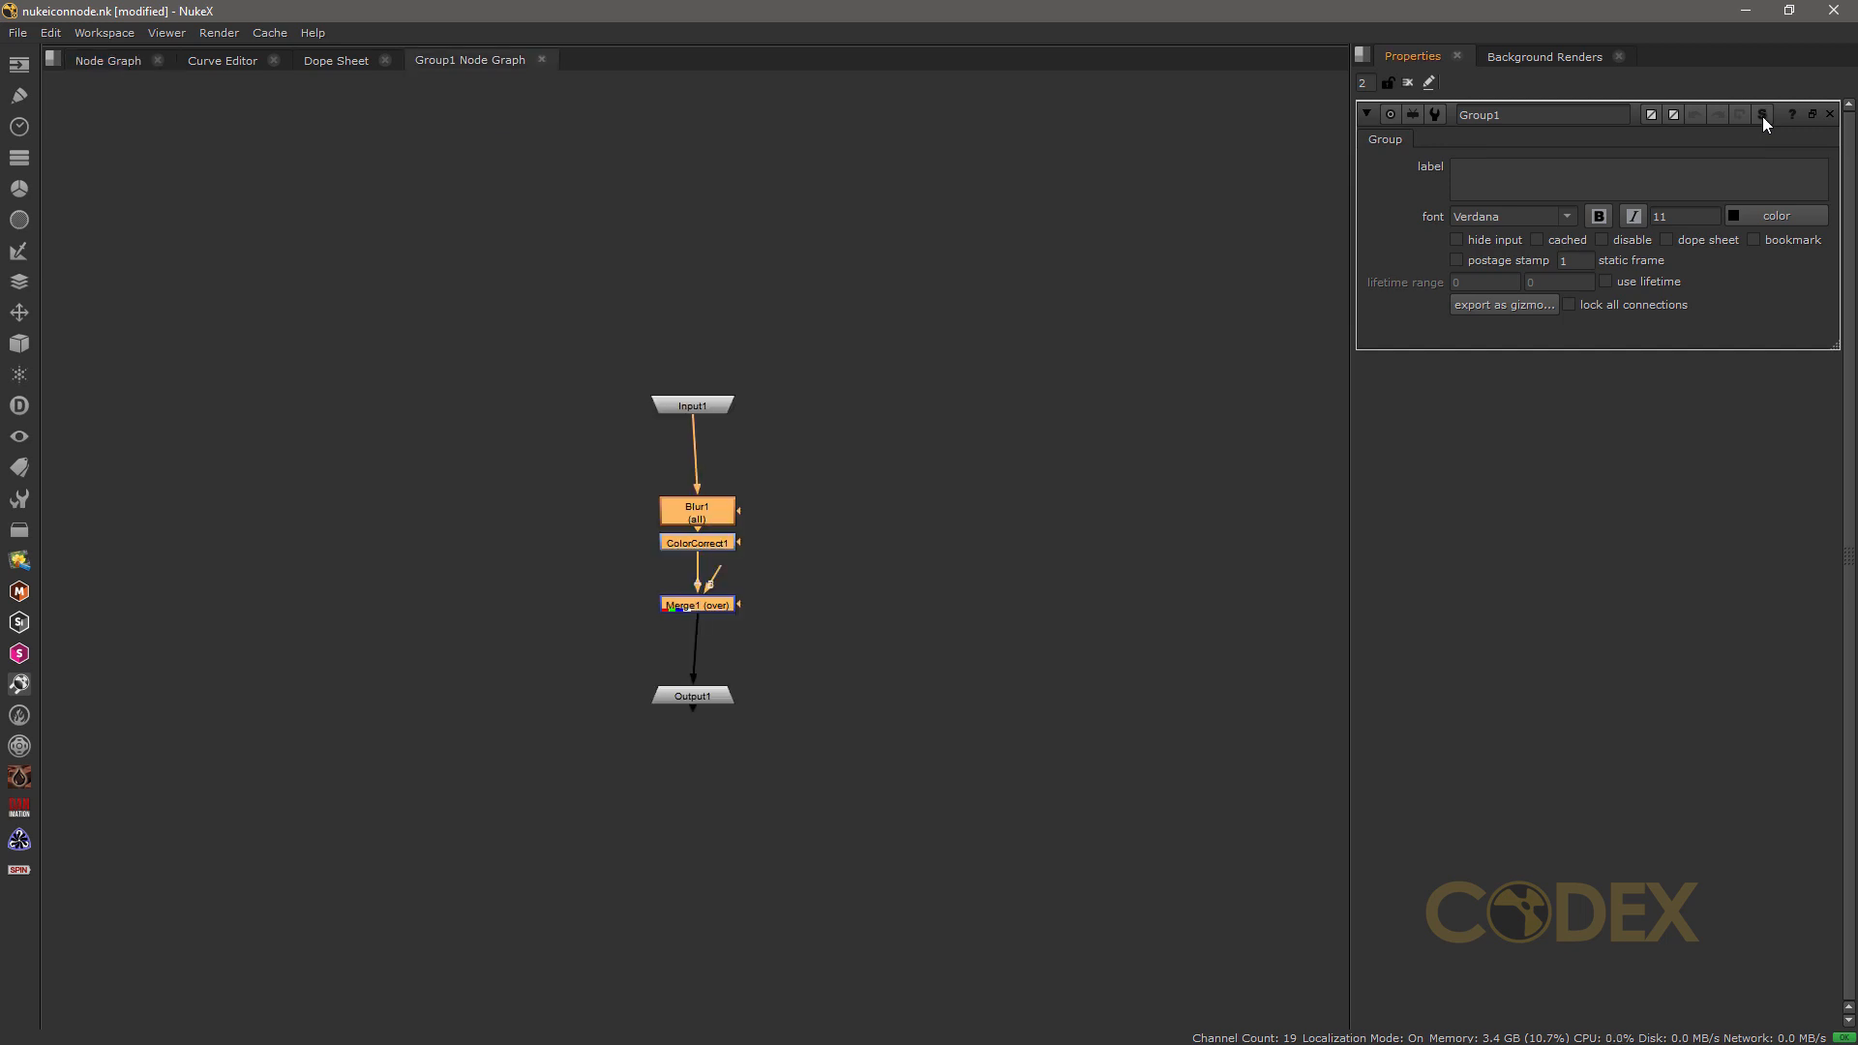
# Step: Examine the Blur, ColorCorrect and Merge nodes between the Input1 and Output1 nodes inside Group1
pyautogui.scroll(5, 730, 602)
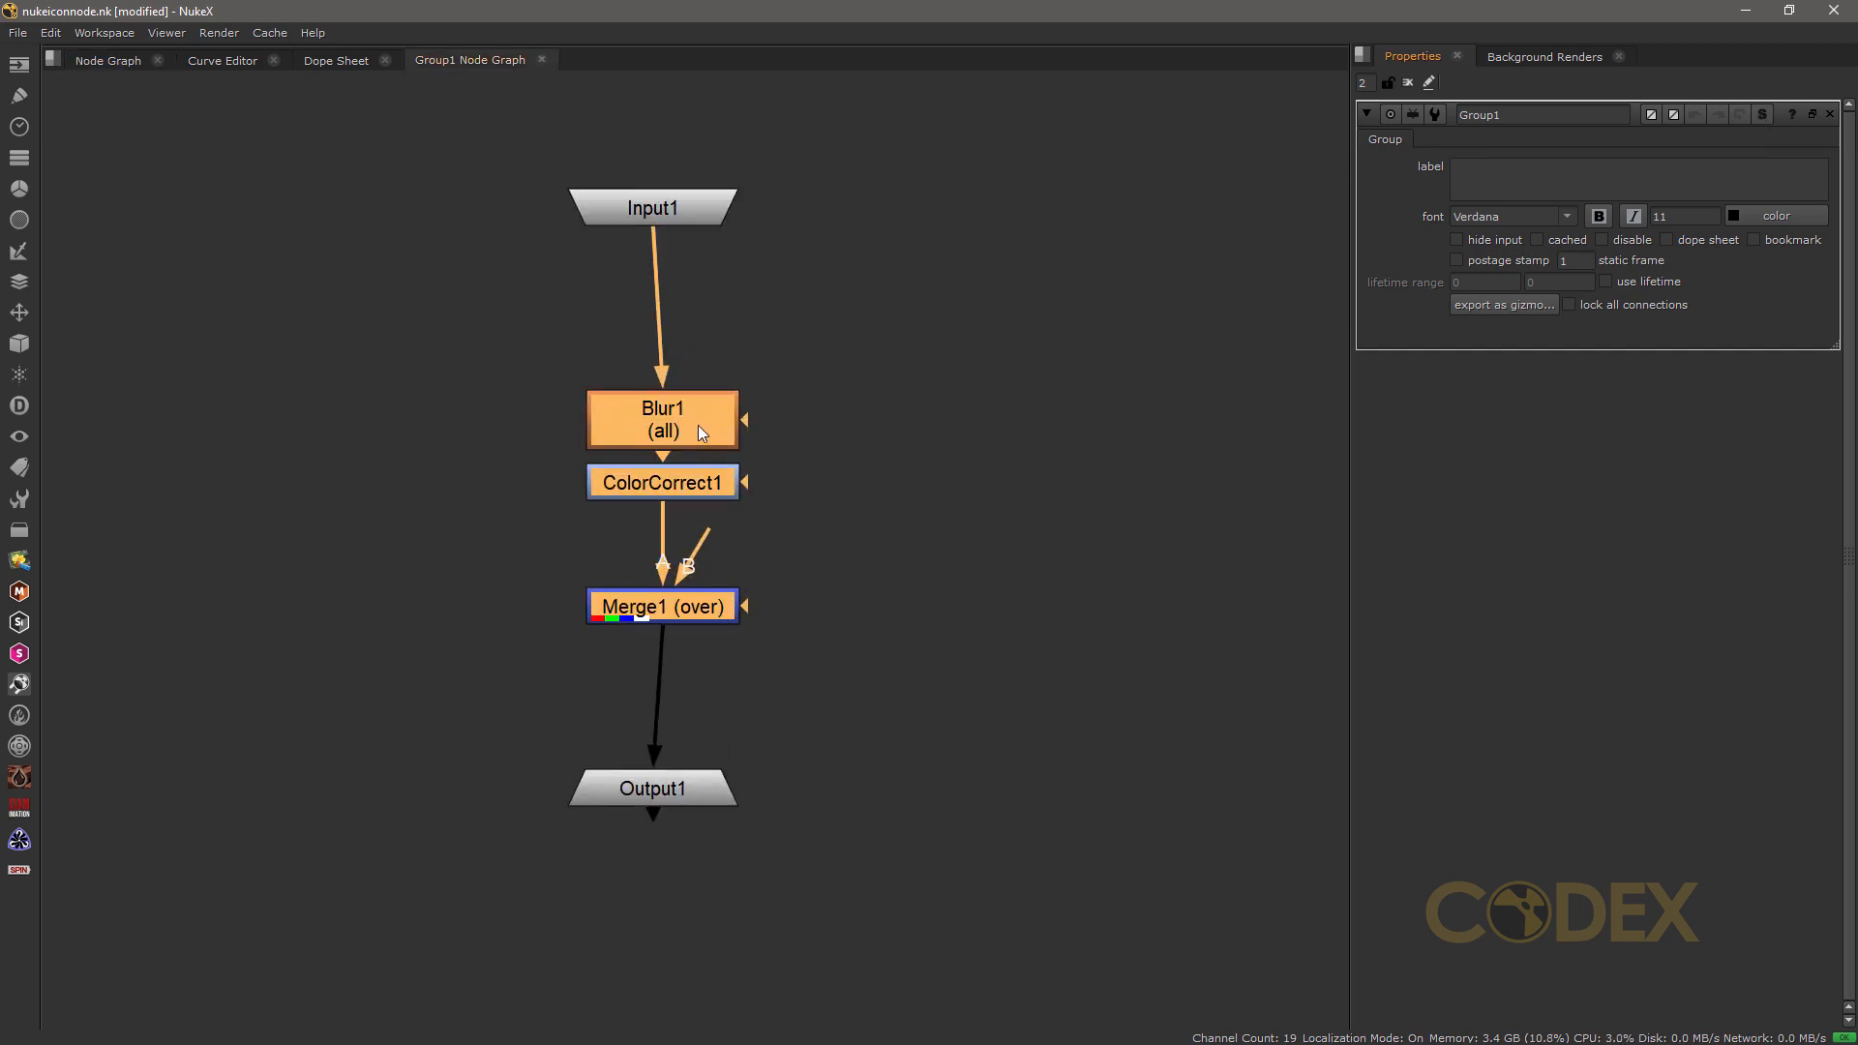
pyautogui.moveTo(694, 422); pyautogui.dragTo(685, 407)
pyautogui.click(809, 498)
pyautogui.moveTo(693, 474); pyautogui.dragTo(683, 500)
pyautogui.moveTo(685, 589); pyautogui.dragTo(687, 605)
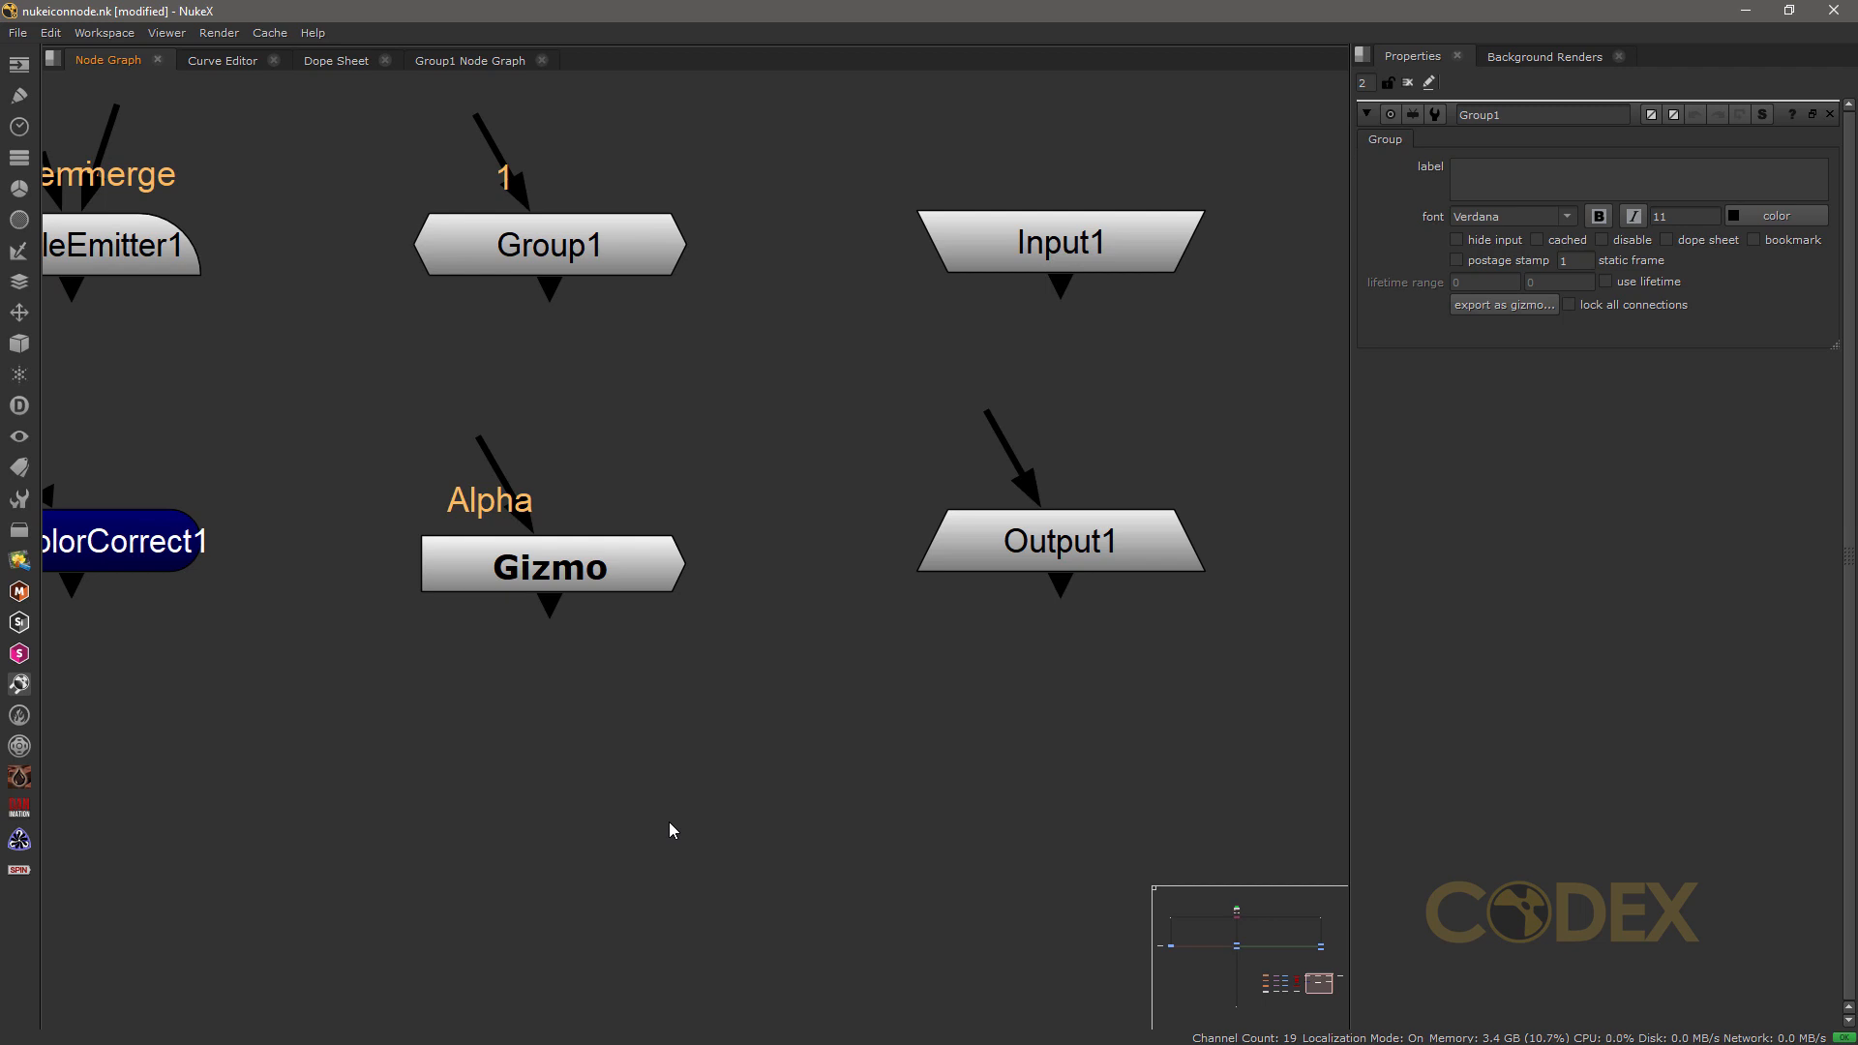
# Step: Copy the Gizmo node to an editable group and place the copy below the Gizmo node
pyautogui.click(584, 573)
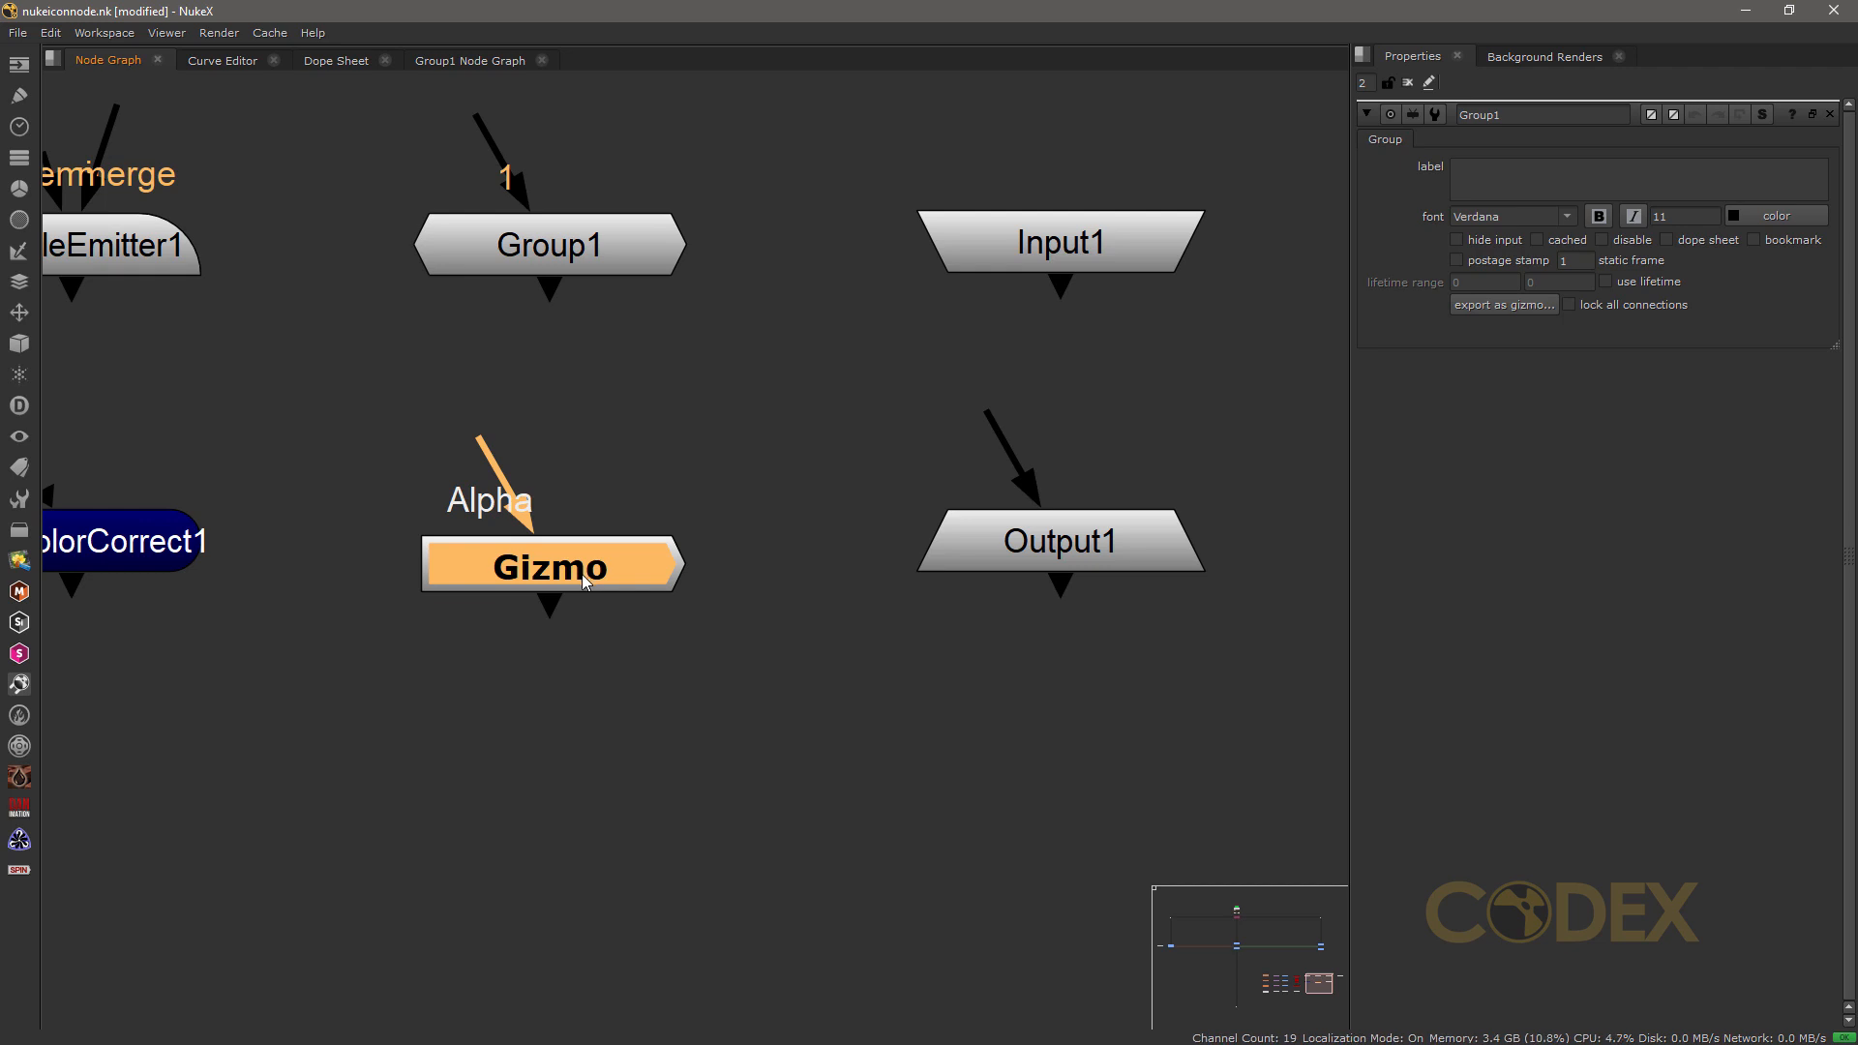
pyautogui.doubleClick(582, 573)
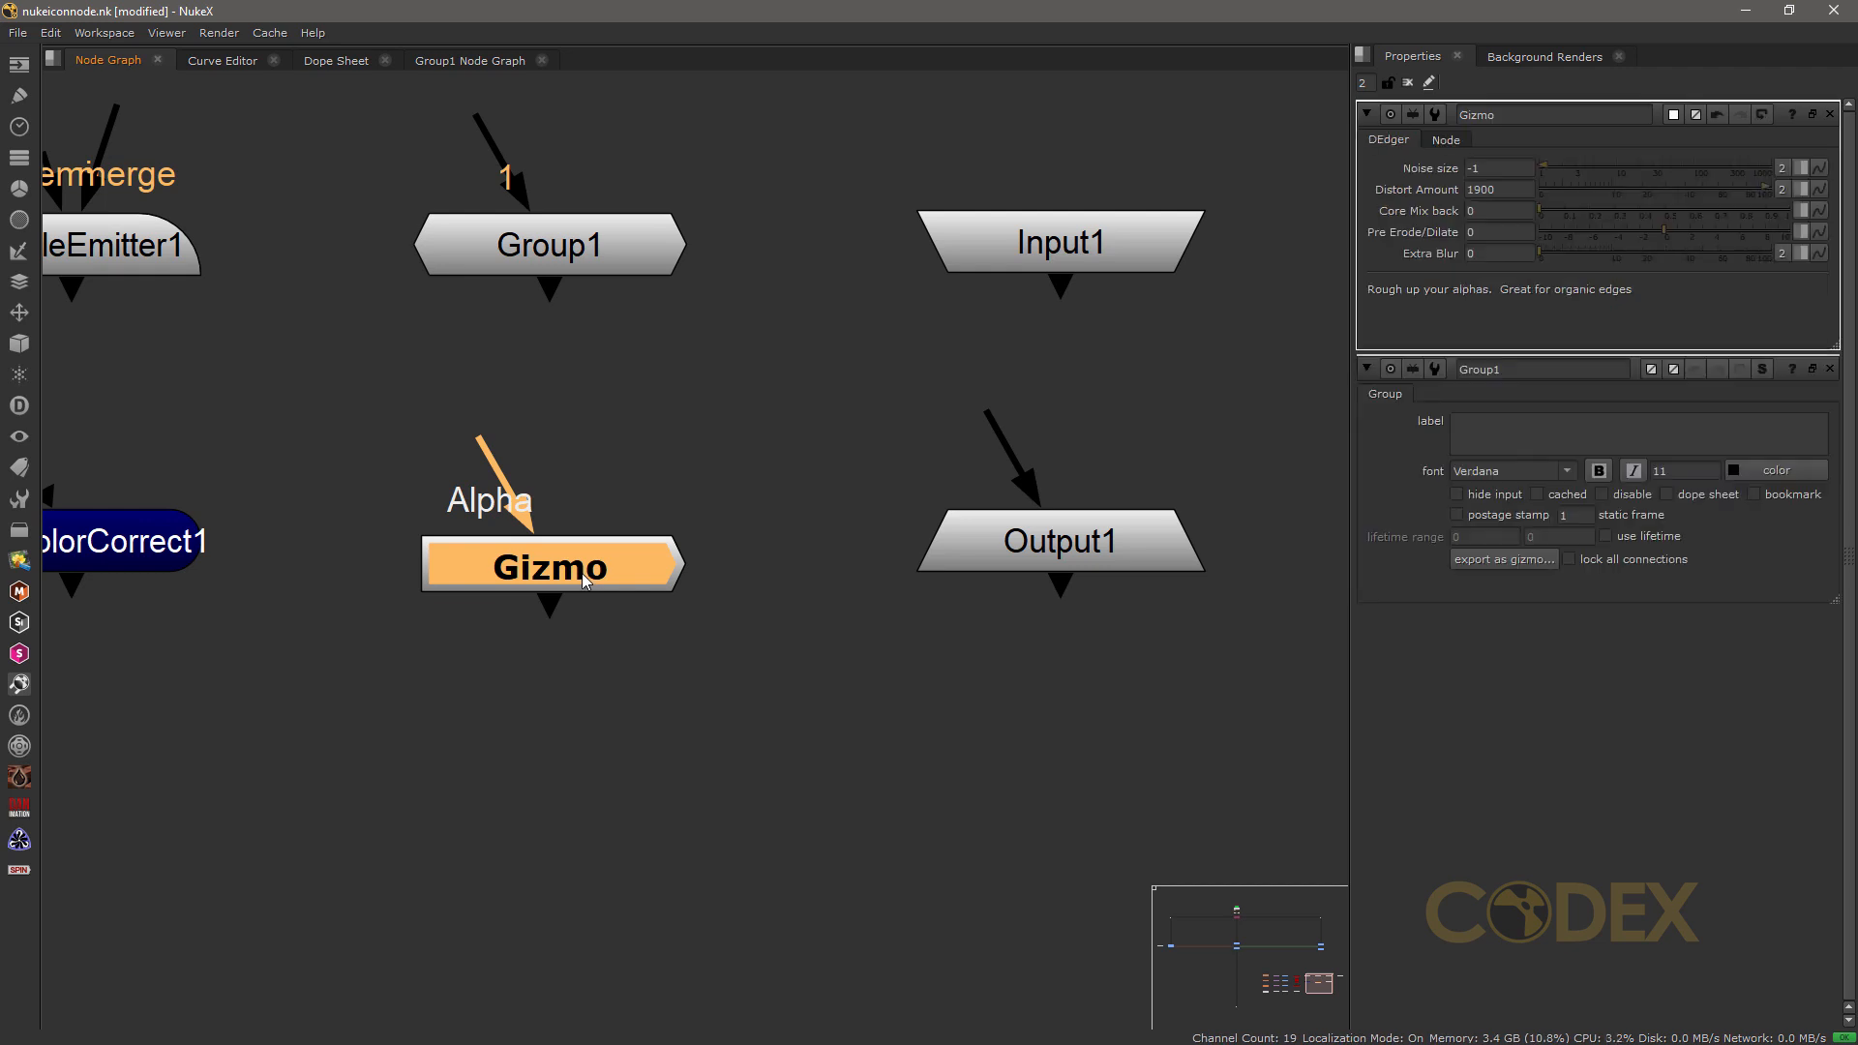
pyautogui.click(1443, 141)
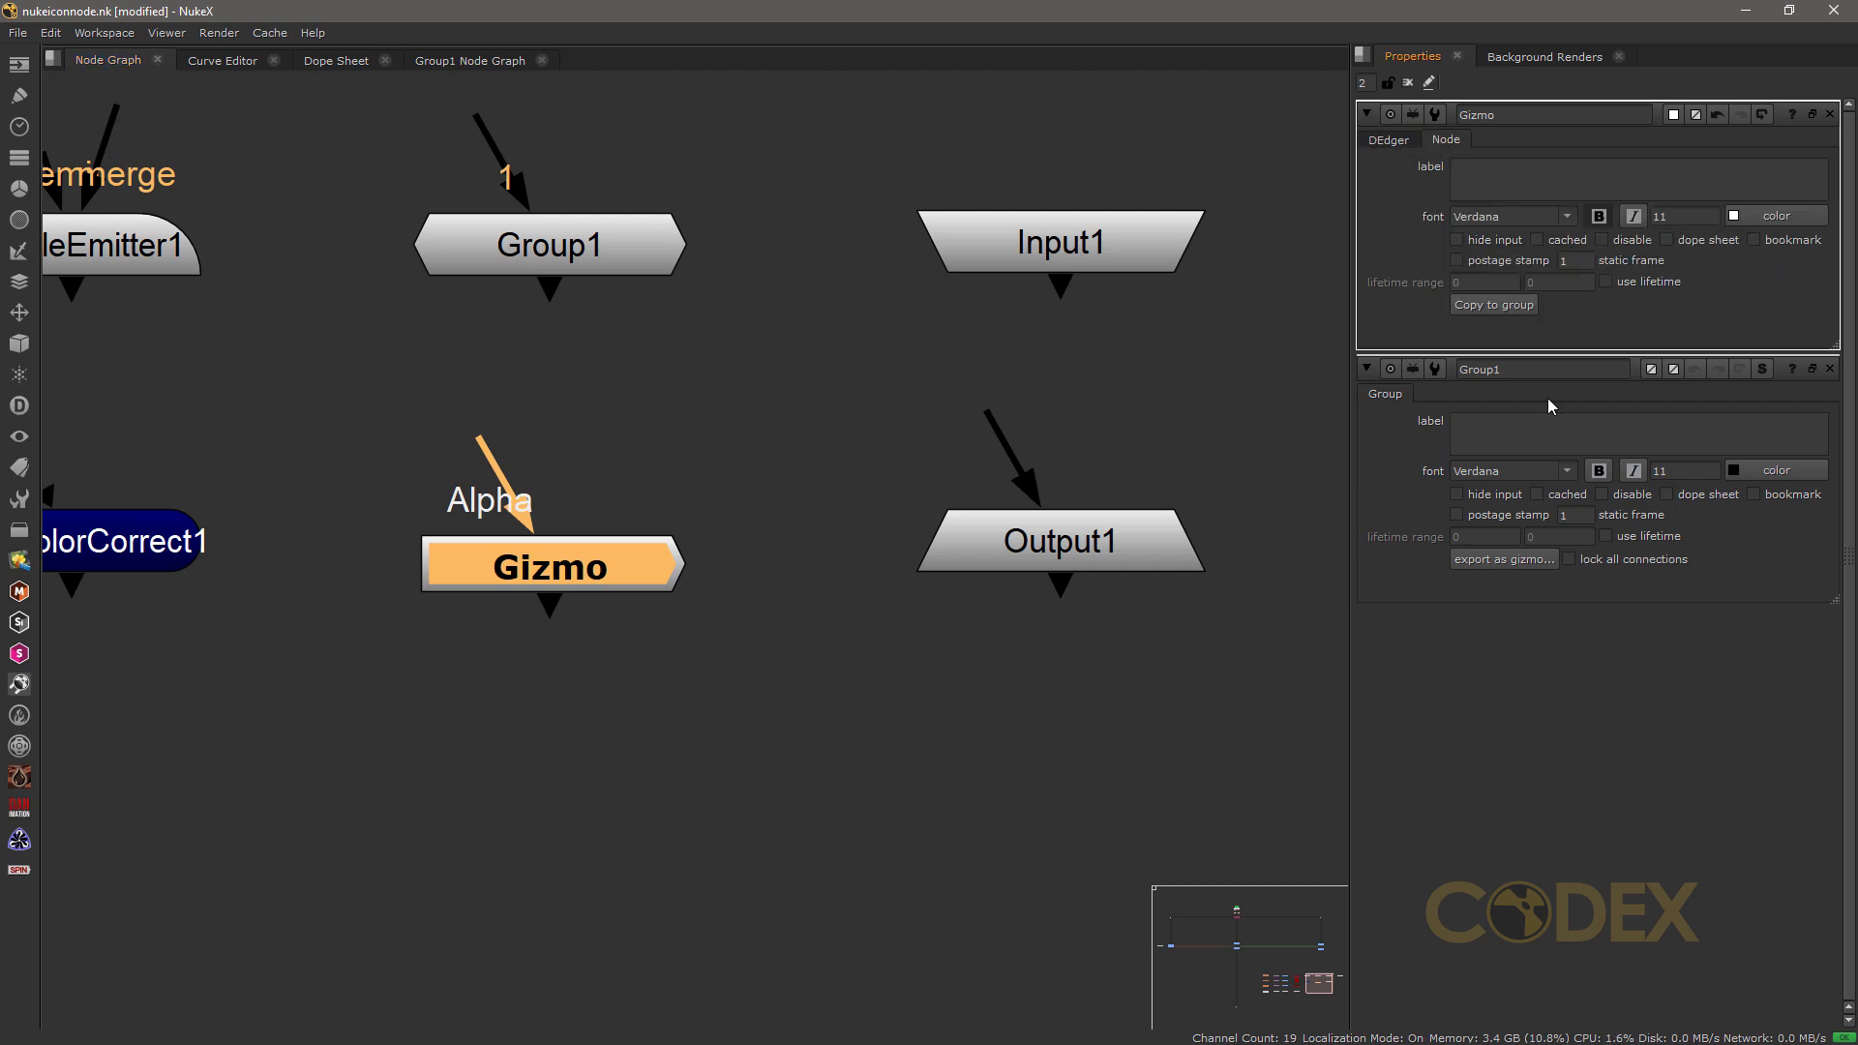
pyautogui.click(1501, 307)
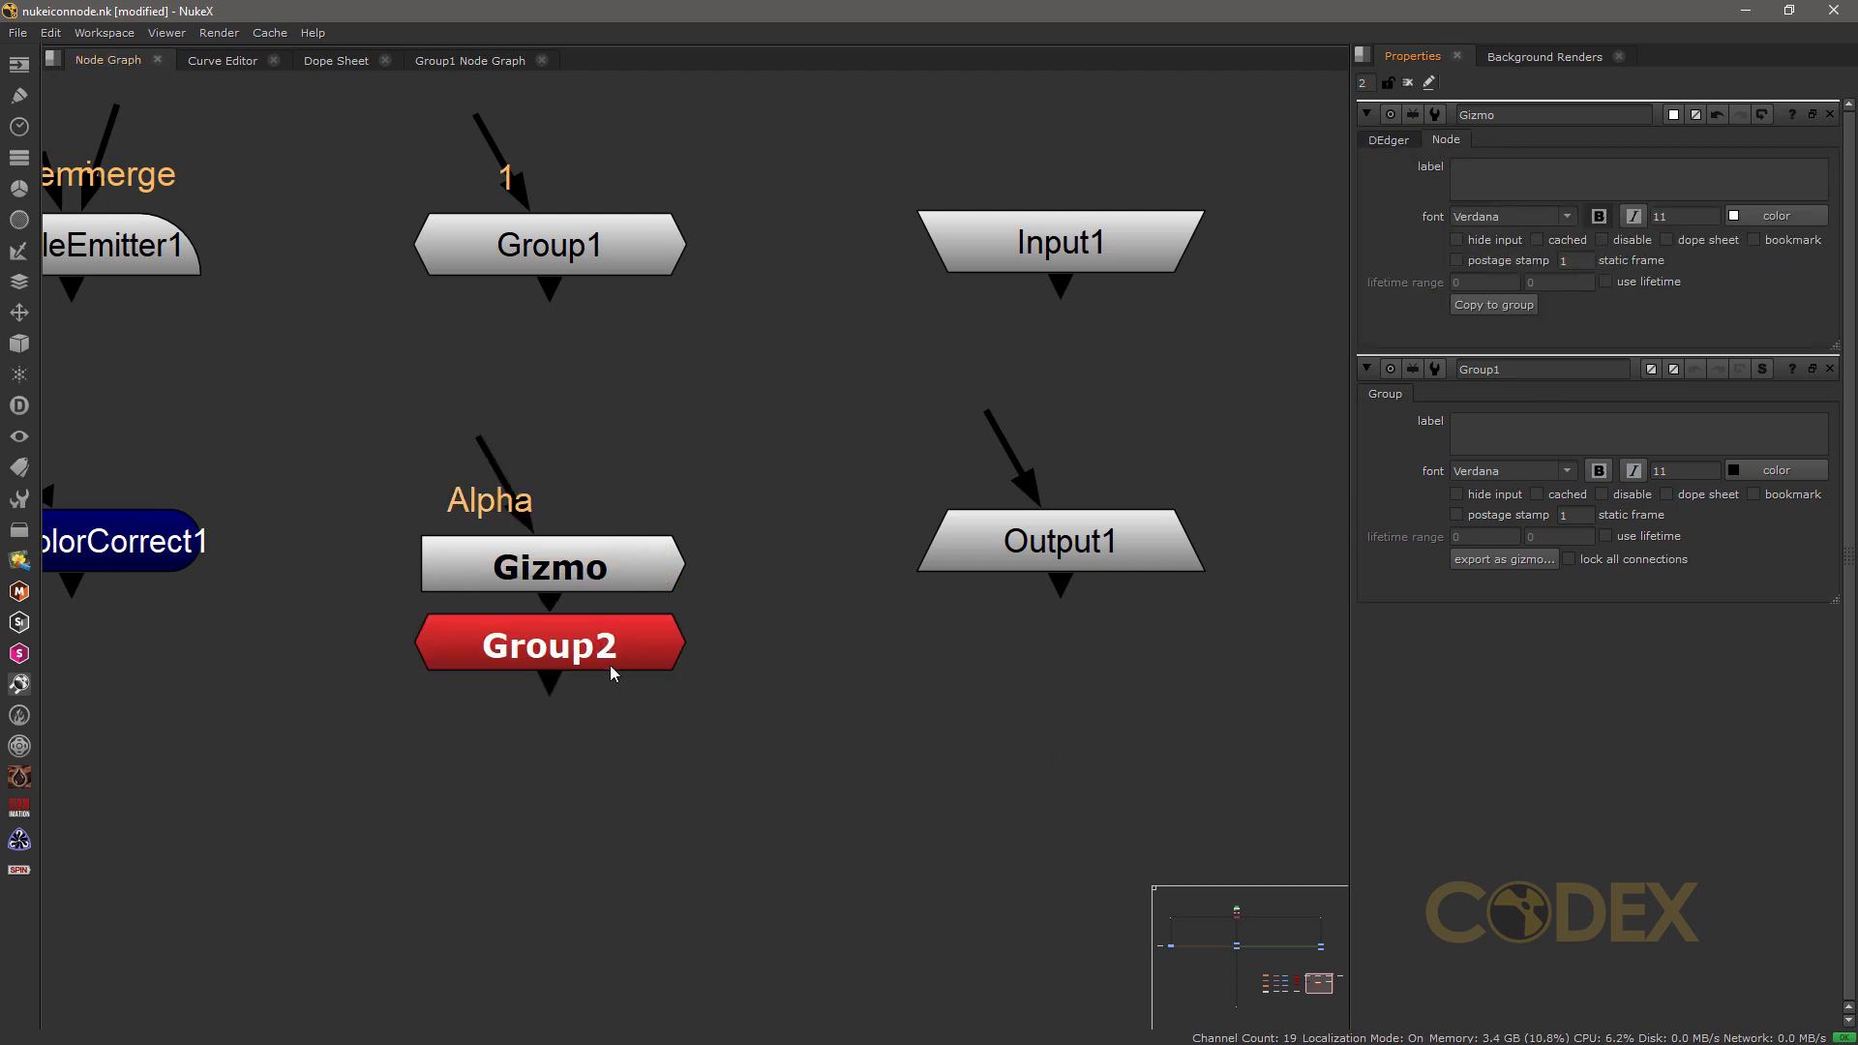
pyautogui.click(617, 776)
pyautogui.moveTo(617, 776); pyautogui.dragTo(571, 815)
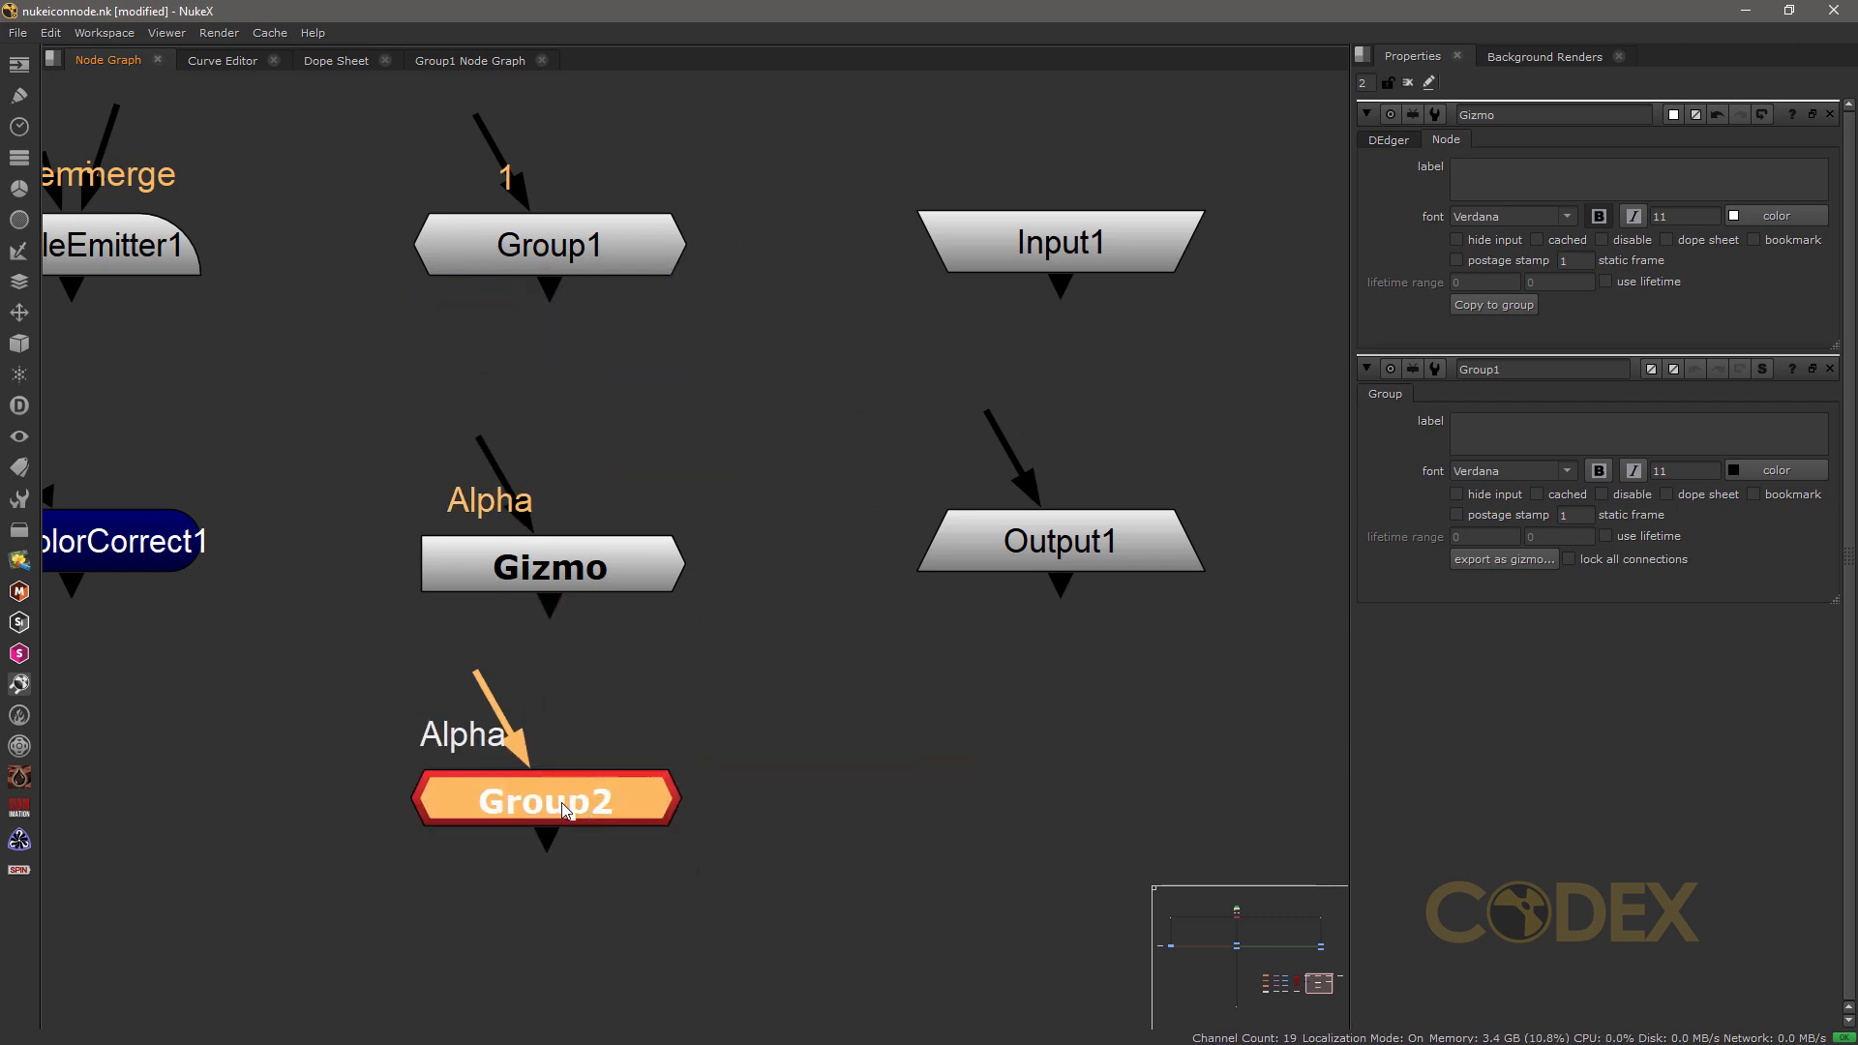
# Step: View the internal node graph of the group copied from the Gizmo, and return to the main node graph
pyautogui.doubleClick(566, 811)
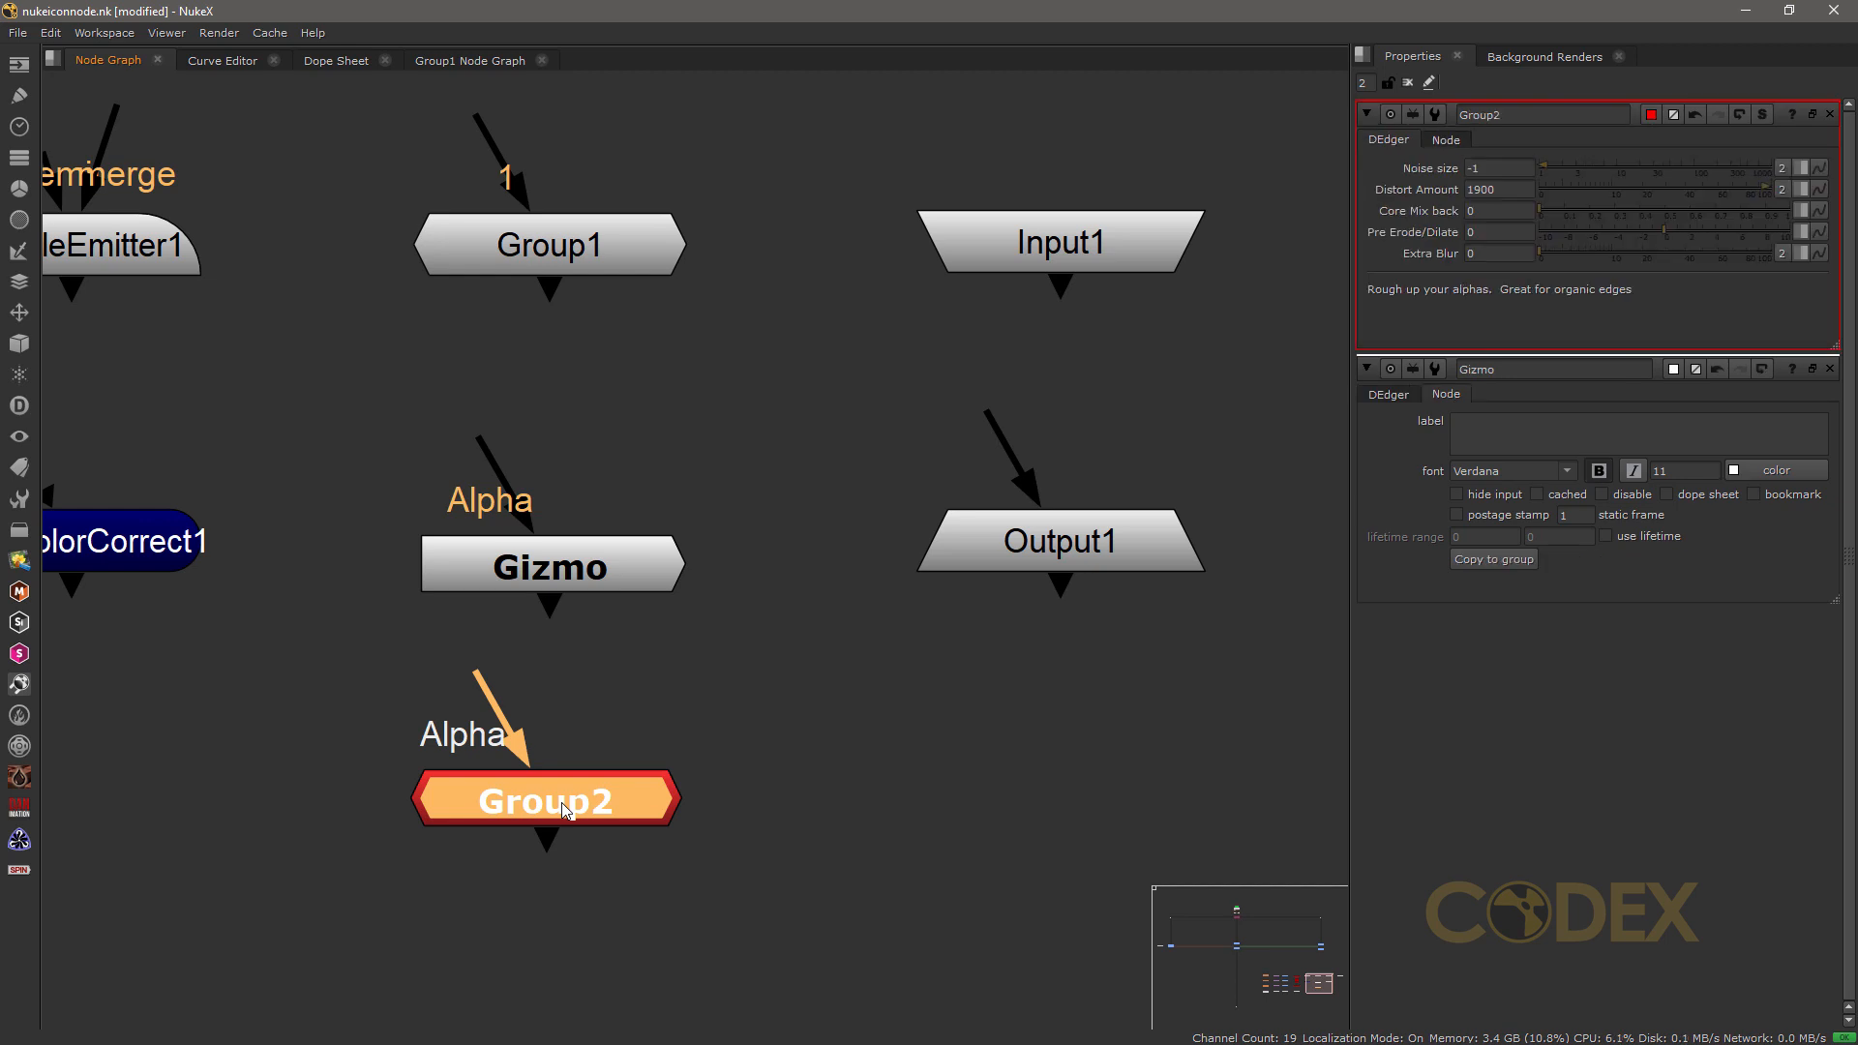
pyautogui.click(1762, 115)
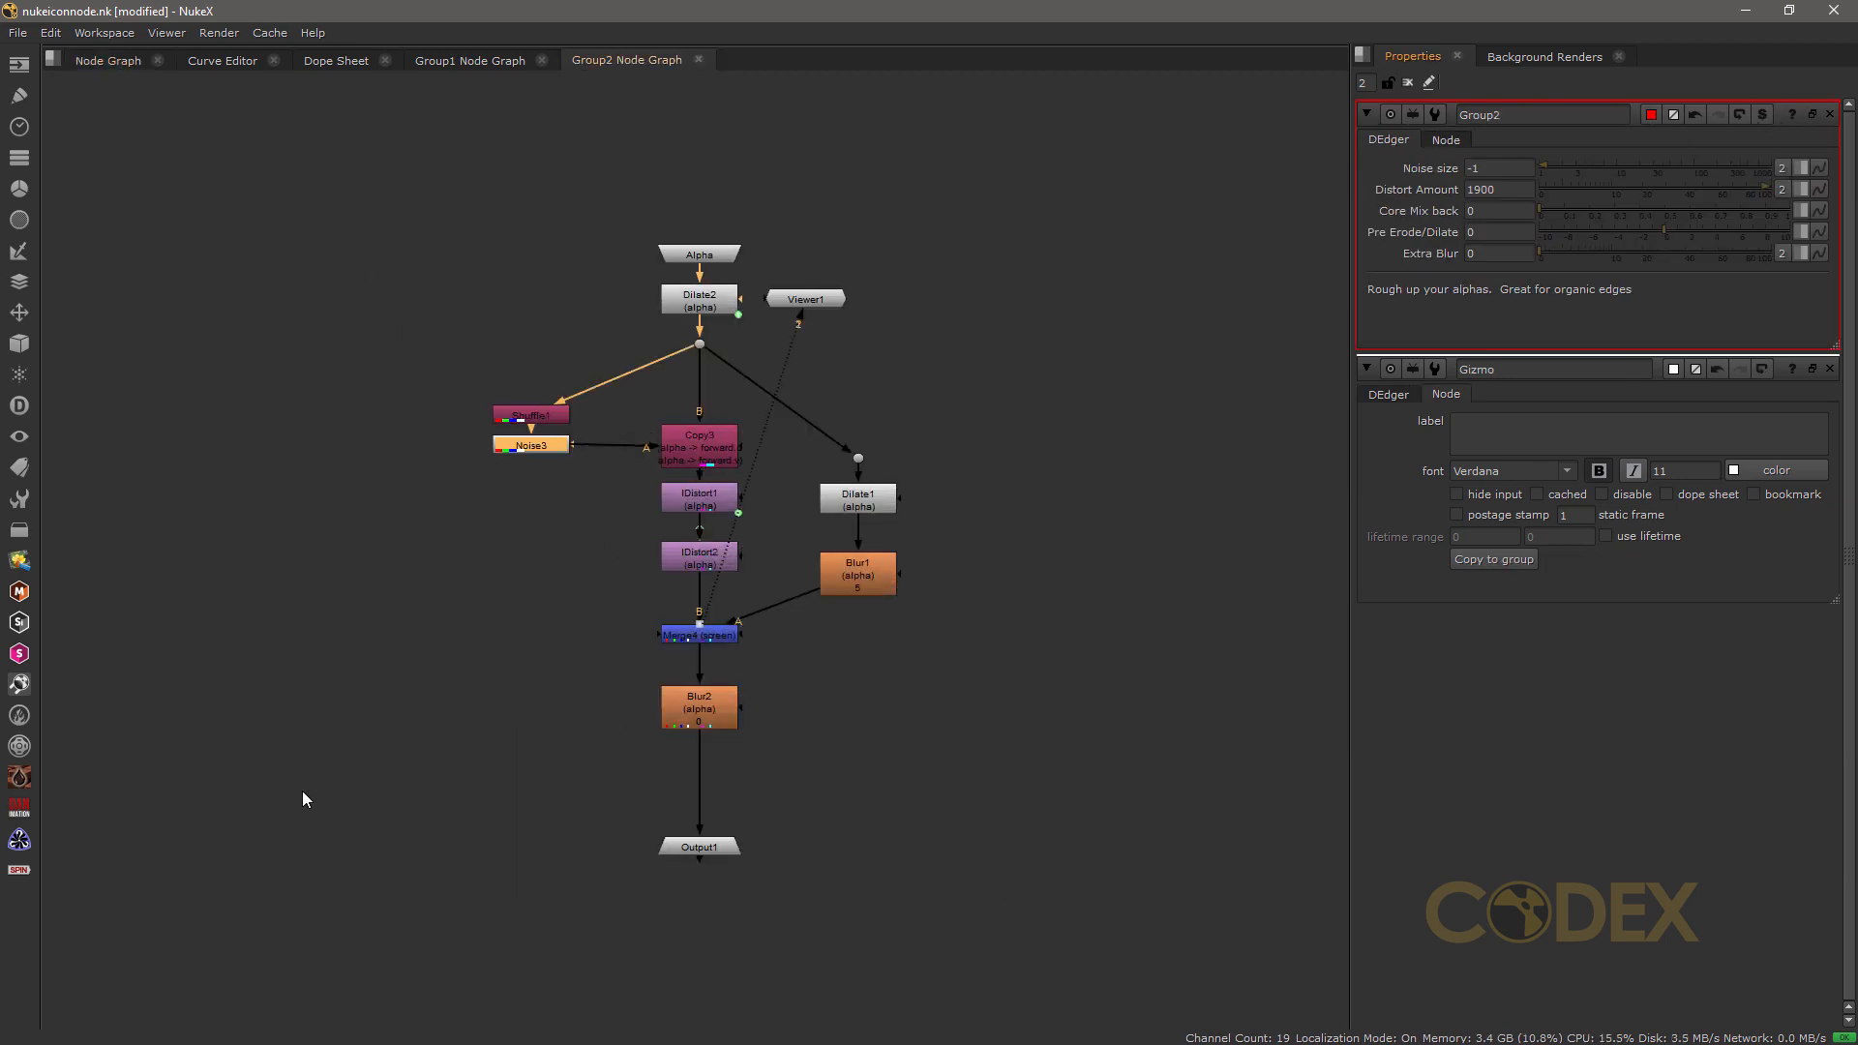
pyautogui.click(101, 62)
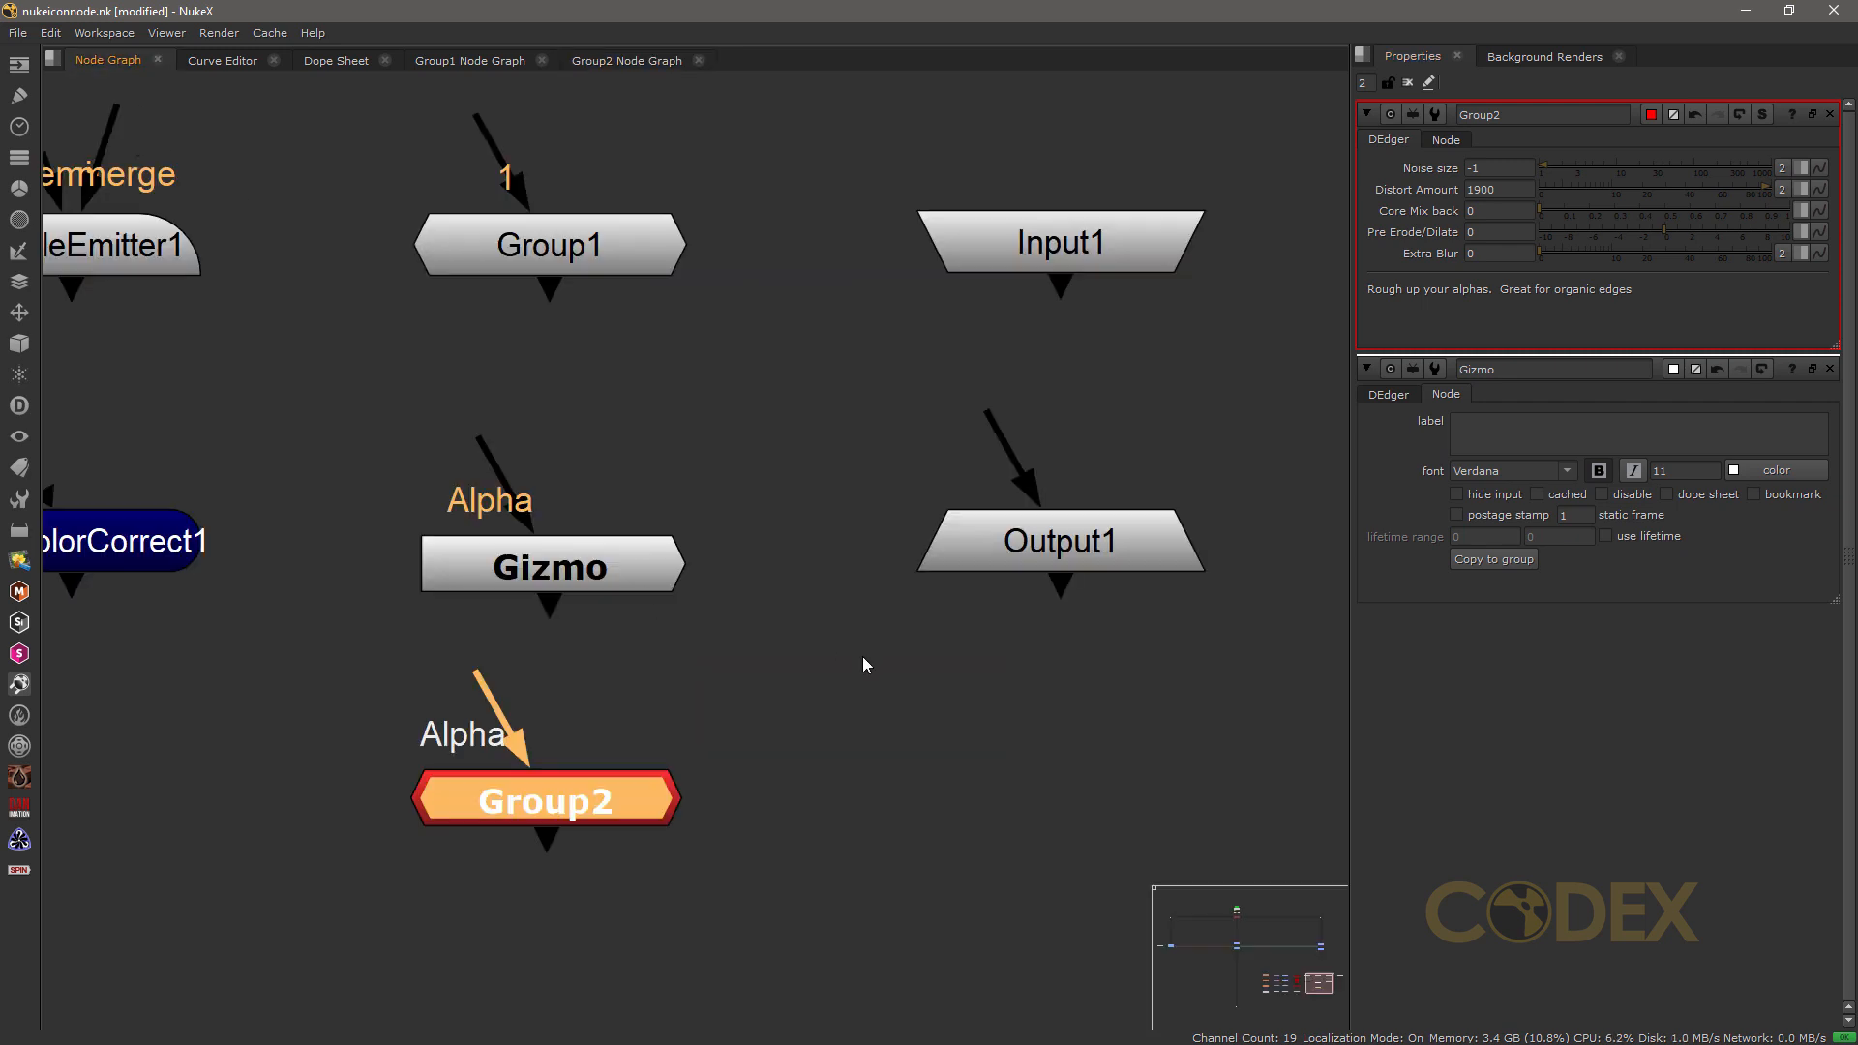
# Step: Examine the shapes of the Input1, Output1 and Viewer2 nodes and the Viewer2 node's dashed input arrow
pyautogui.moveTo(999, 362); pyautogui.dragTo(542, 411, button='middle')
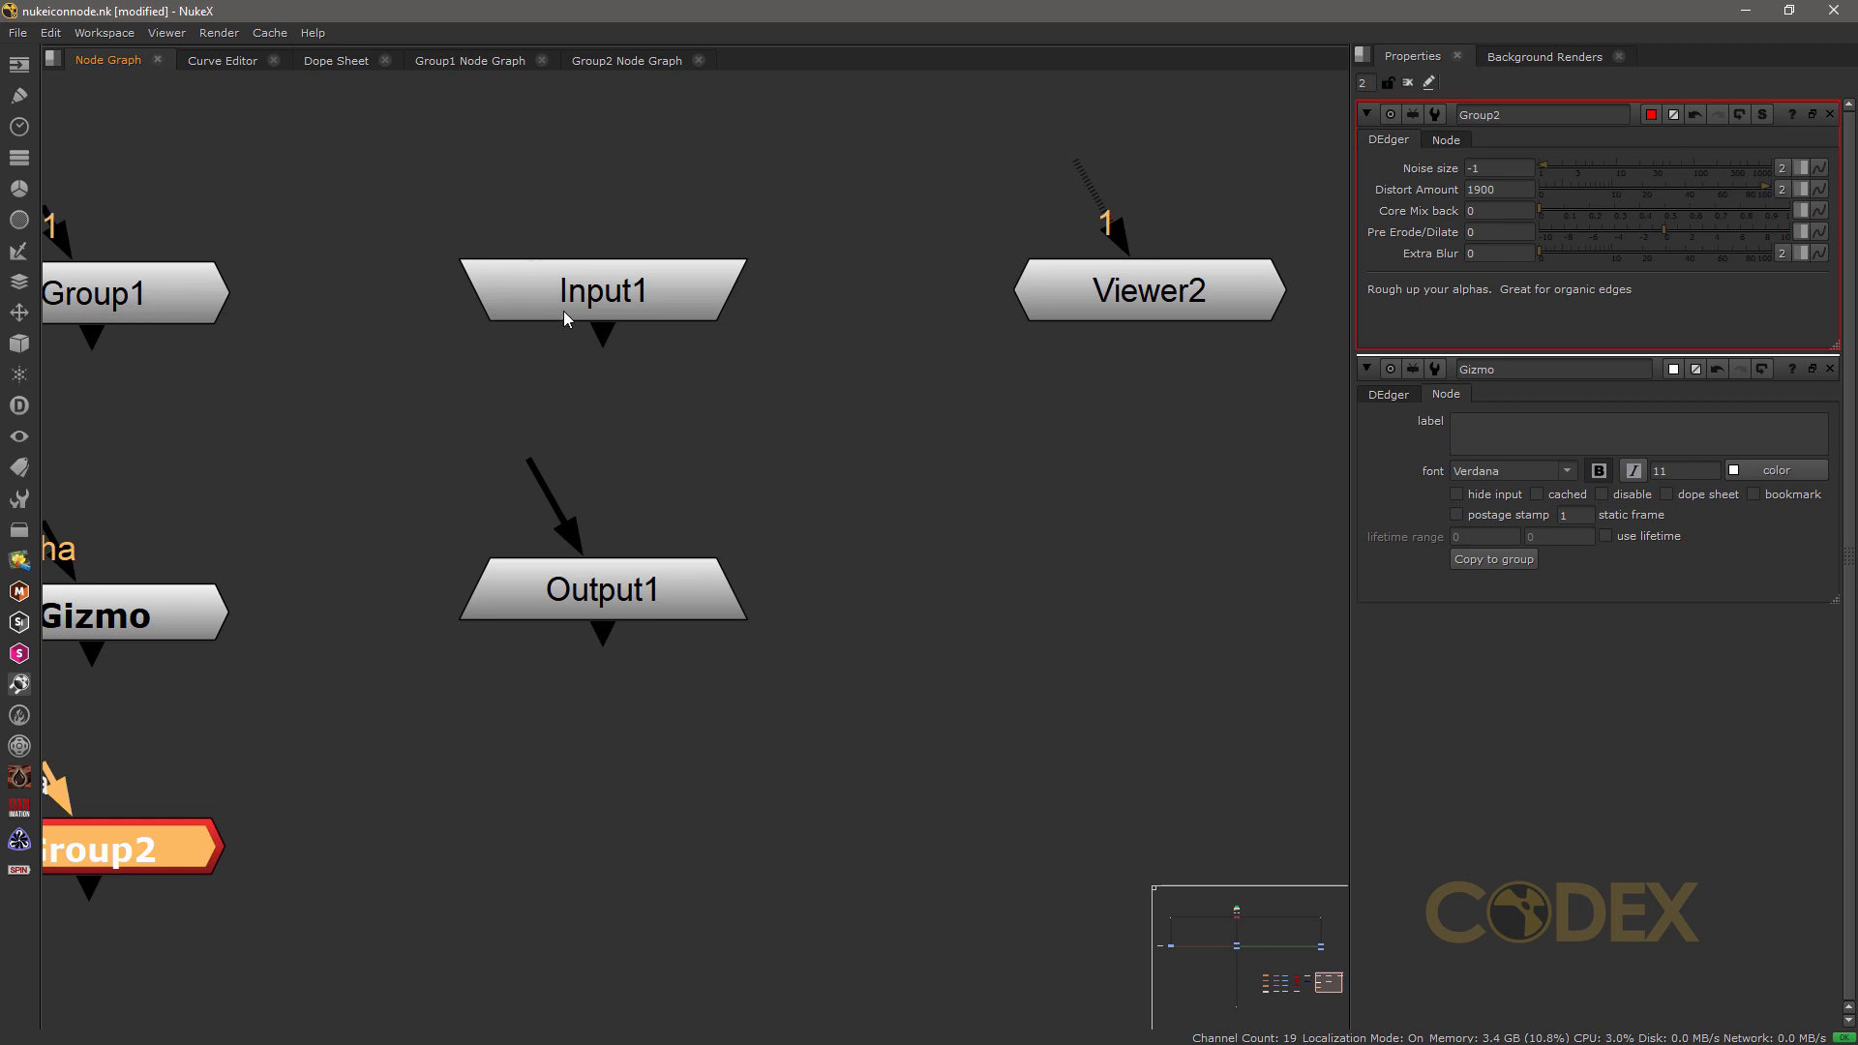
pyautogui.moveTo(838, 534); pyautogui.dragTo(577, 612, button='middle')
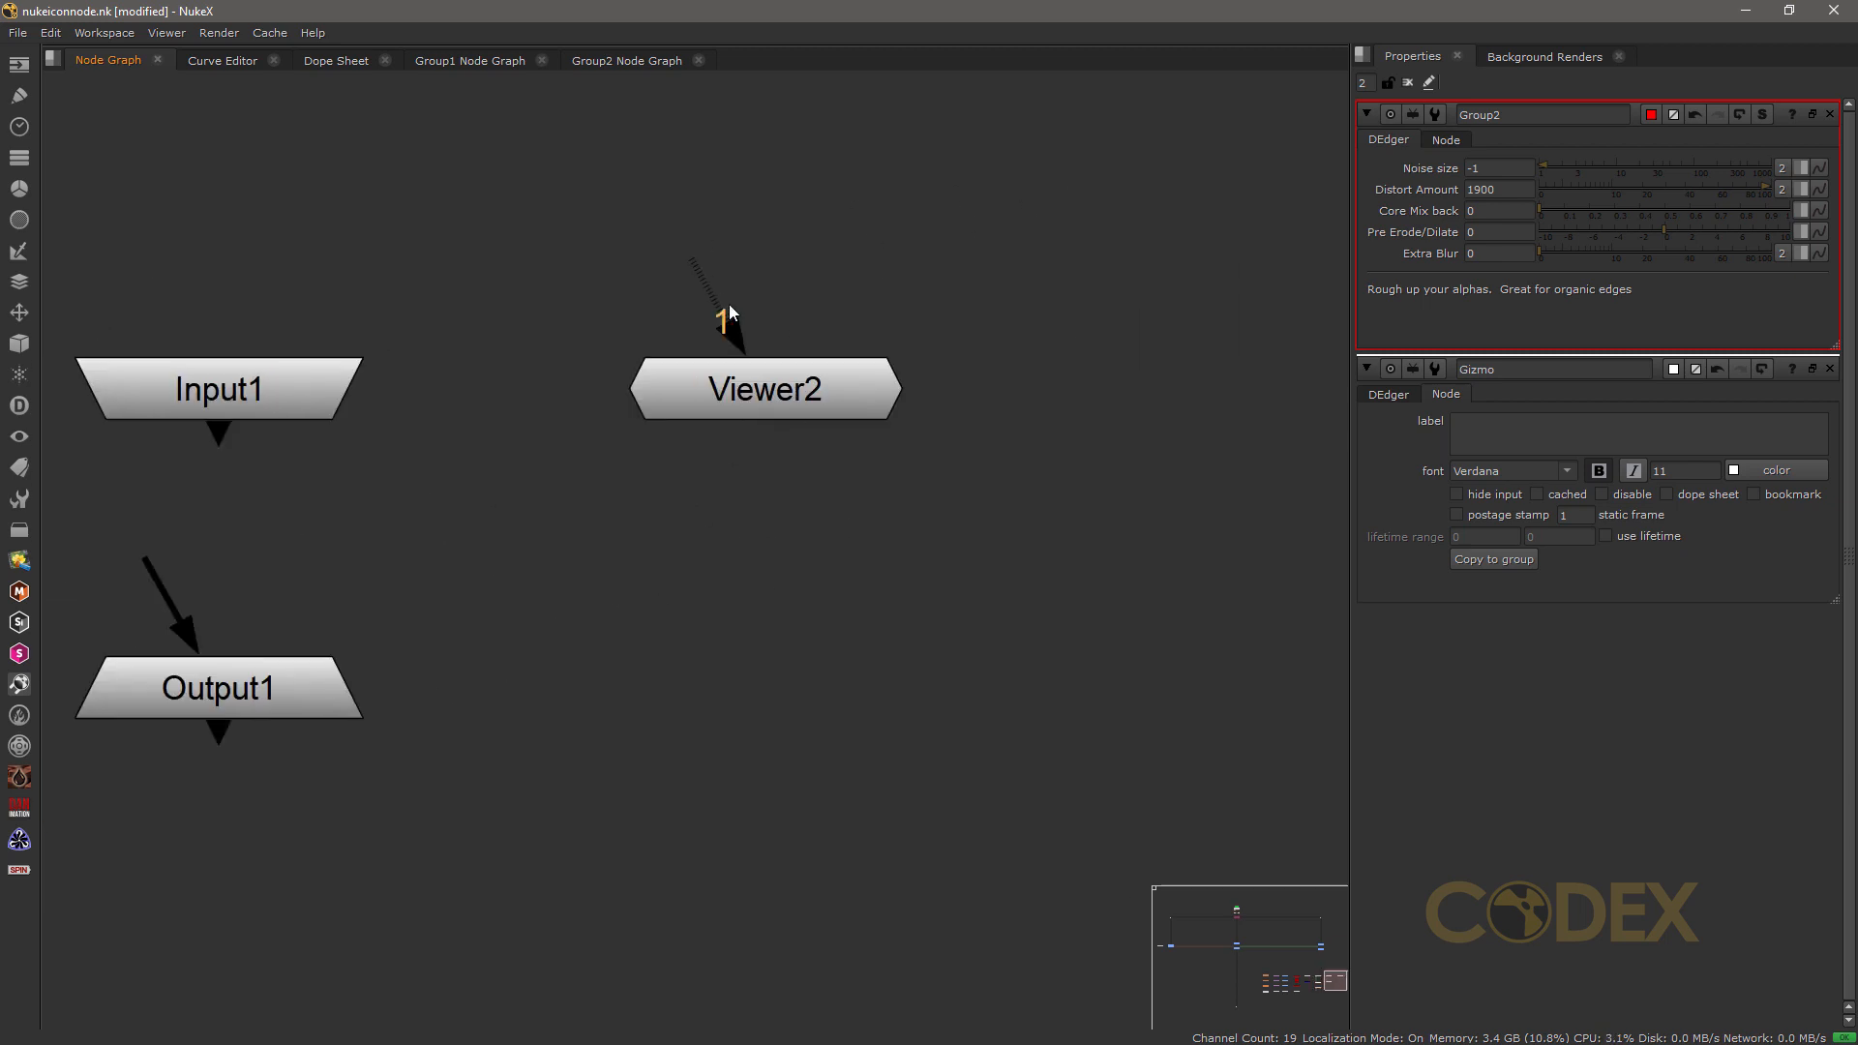
pyautogui.scroll(5, 759, 328)
pyautogui.moveTo(761, 375); pyautogui.dragTo(624, 505, button='middle')
pyautogui.scroll(-1, 627, 501)
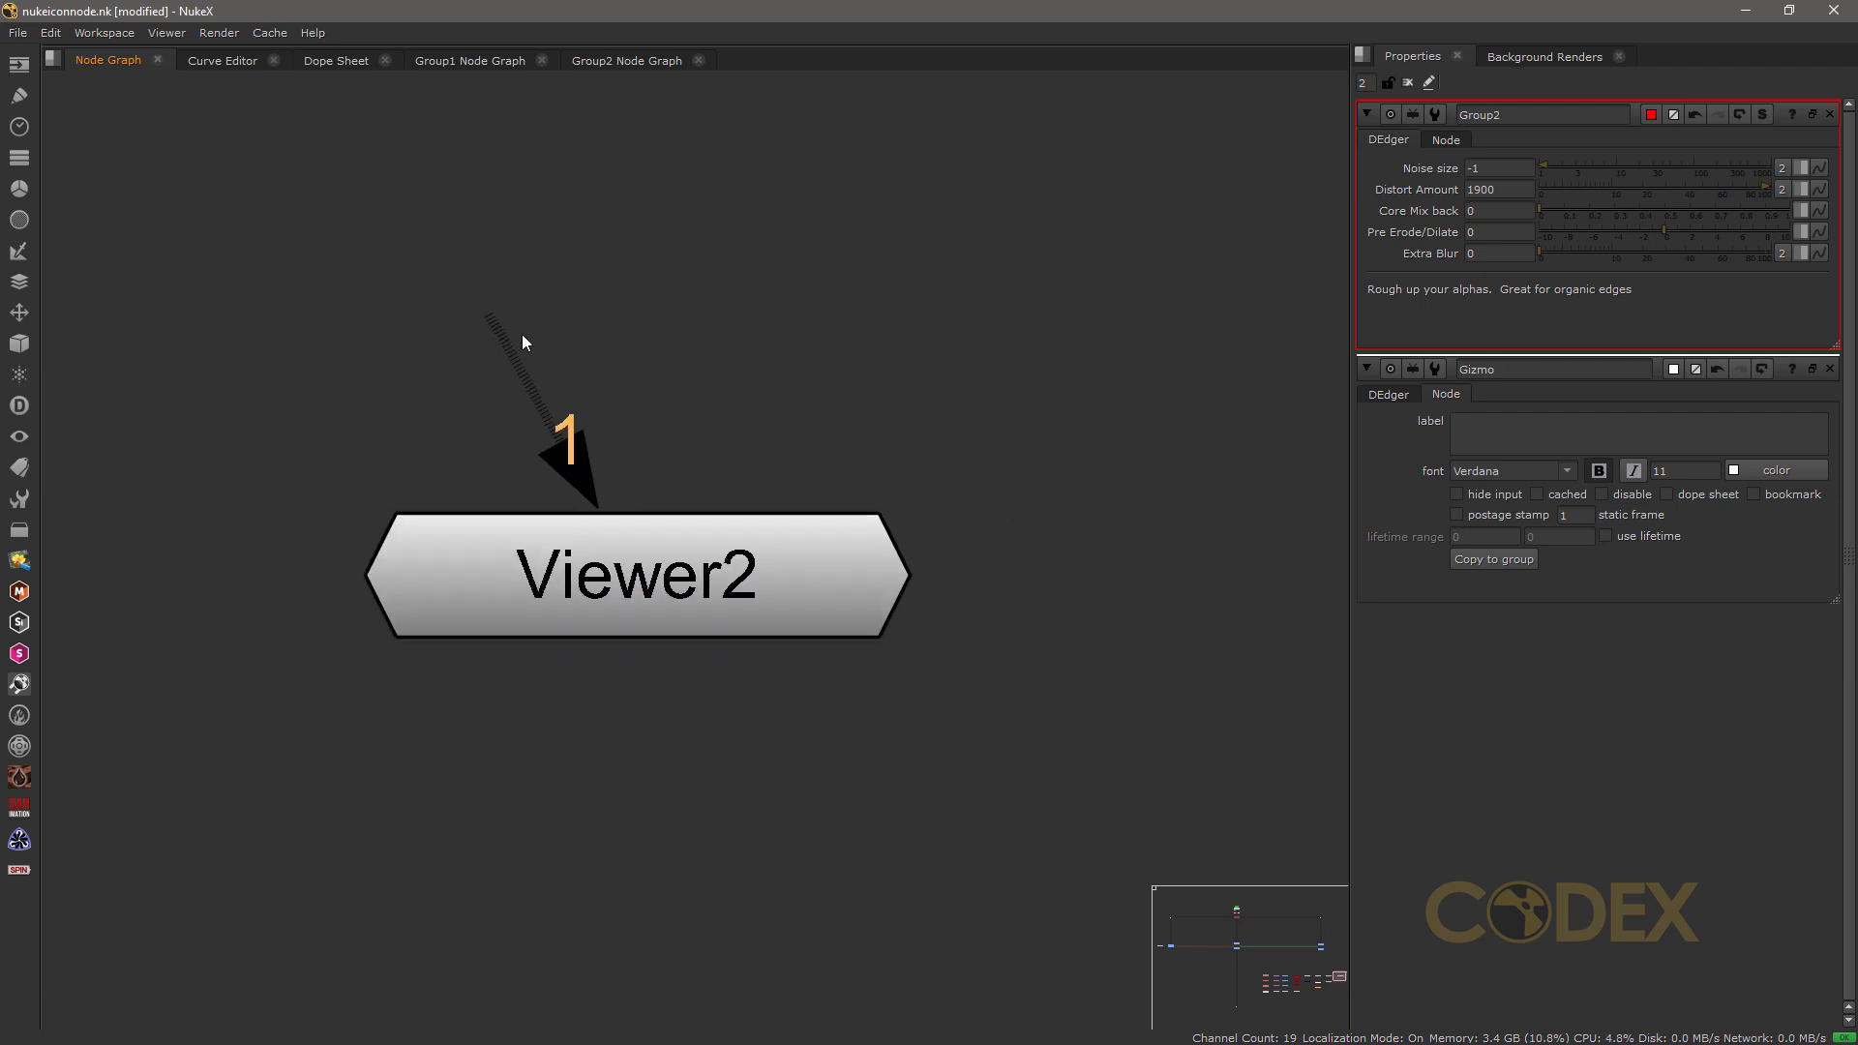
# Step: Add a Dot node above Viewer2 and connect several of Viewer2's inputs to it
pyautogui.moveTo(505, 308); pyautogui.dragTo(702, 326)
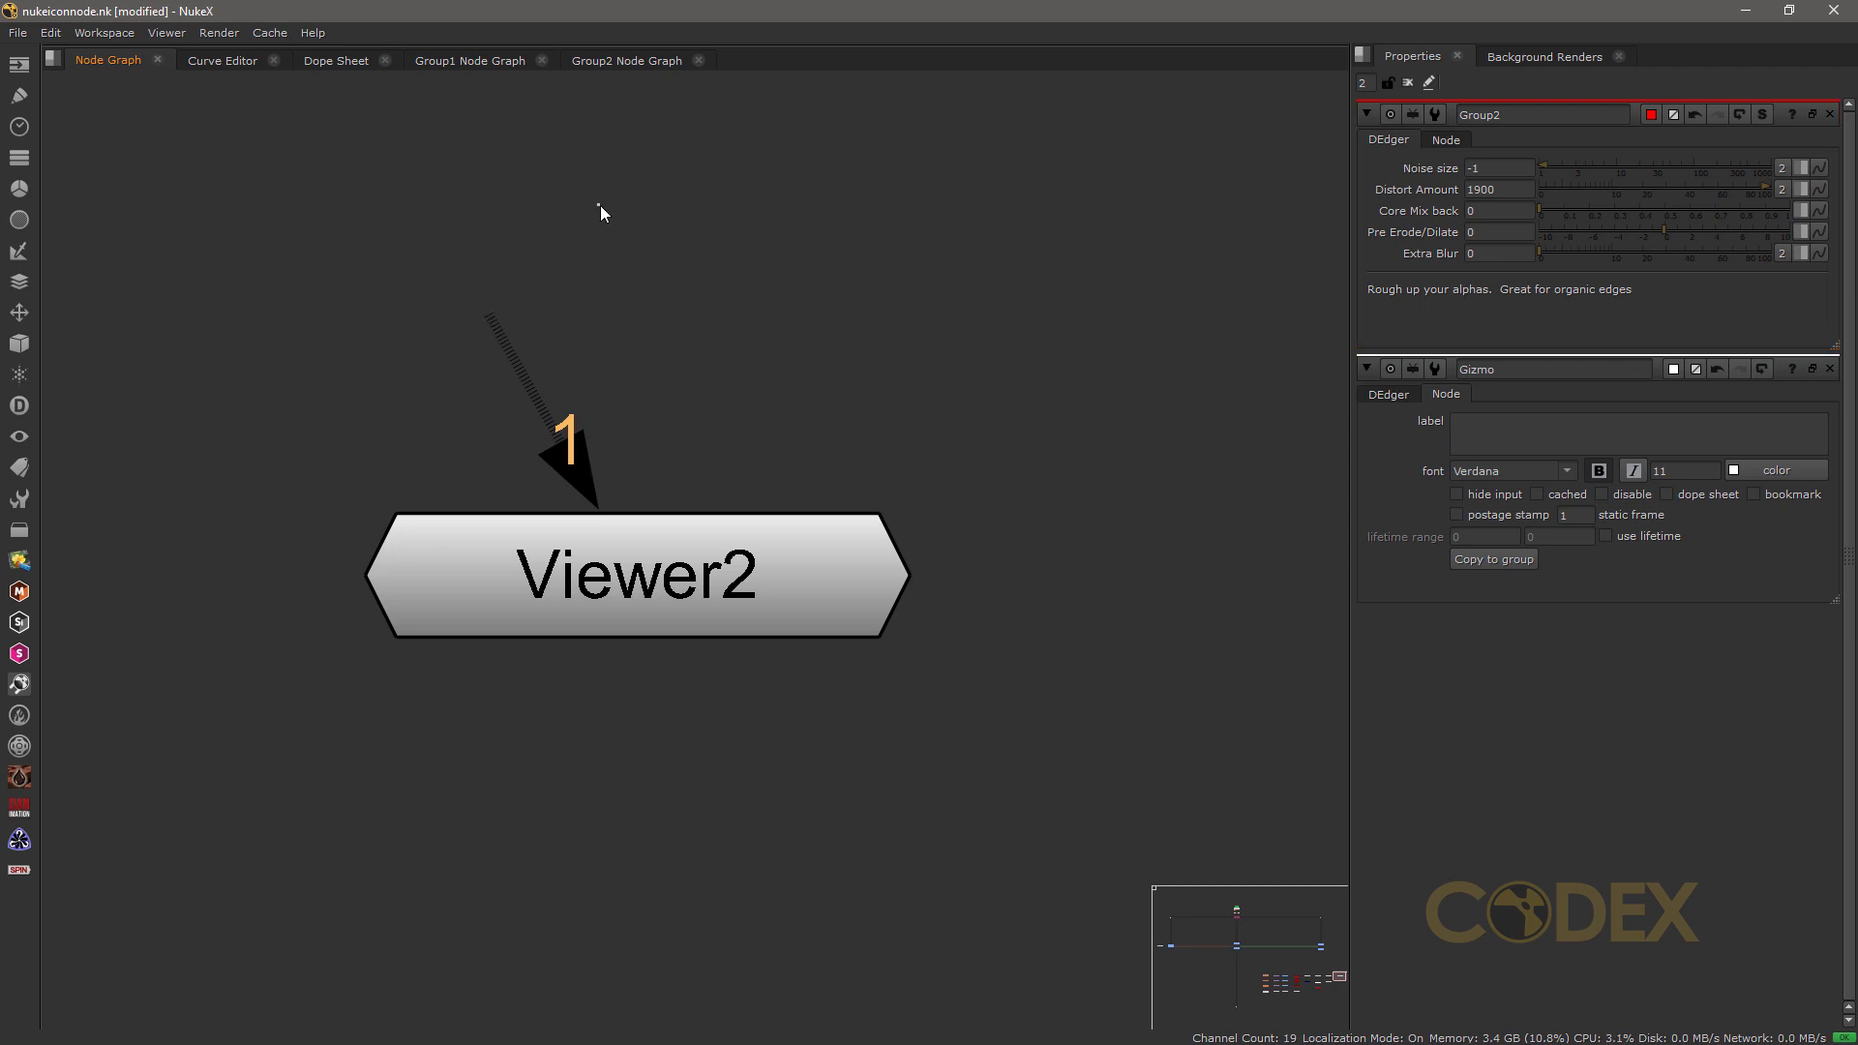
pyautogui.press('.')
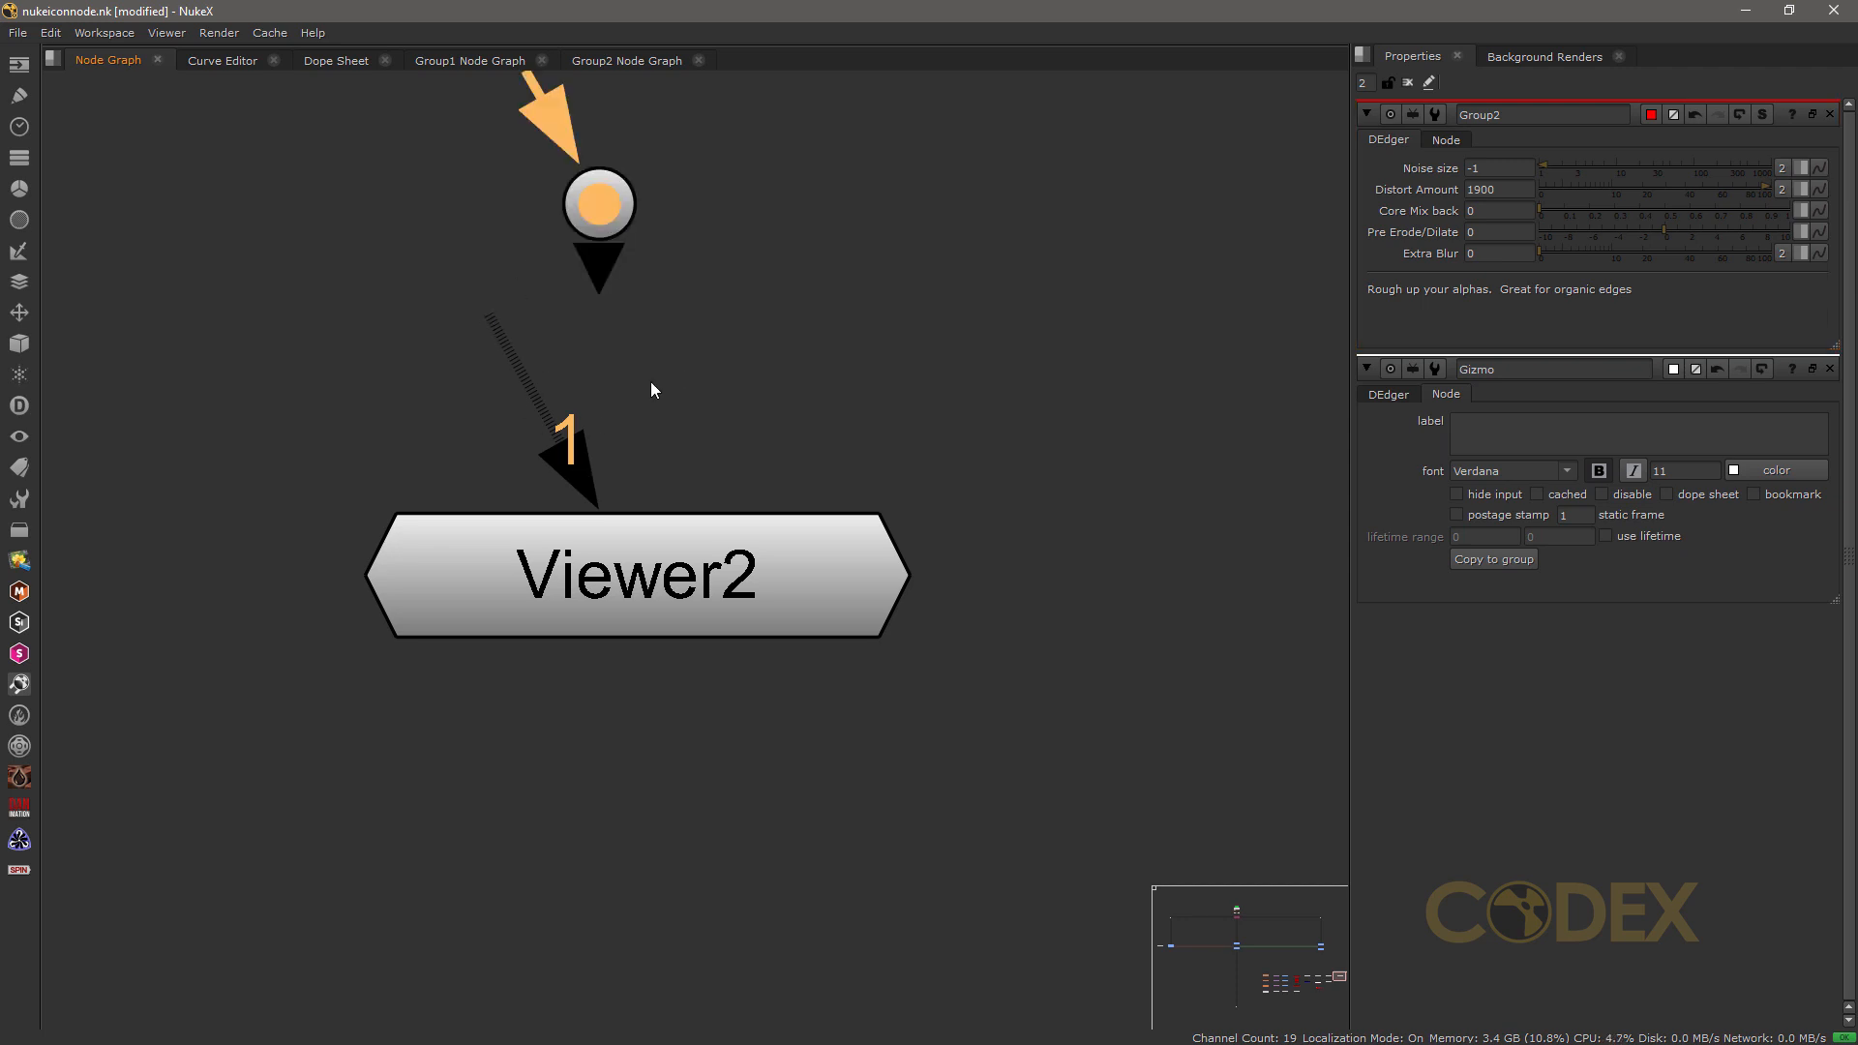
pyautogui.moveTo(505, 339); pyautogui.dragTo(592, 205)
pyautogui.moveTo(357, 572); pyautogui.dragTo(476, 451)
pyautogui.moveTo(357, 572); pyautogui.dragTo(625, 197)
pyautogui.moveTo(358, 571); pyautogui.dragTo(610, 199)
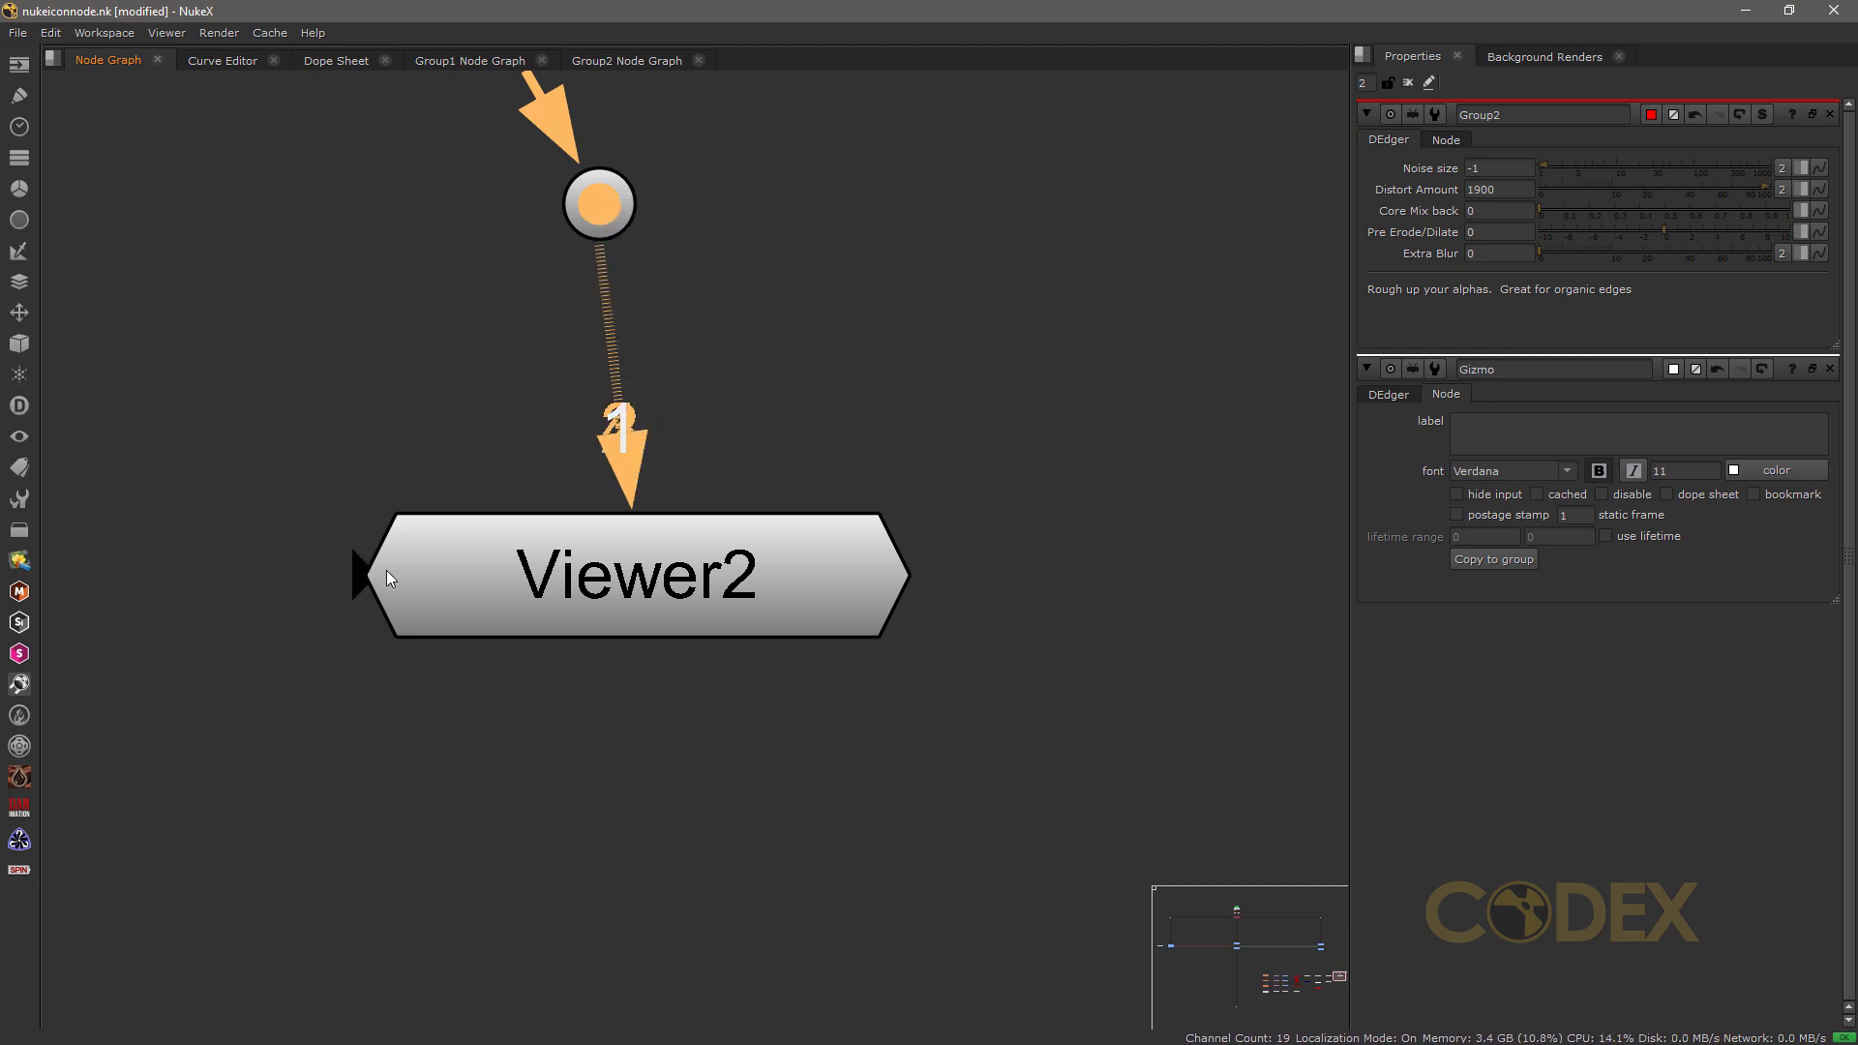
pyautogui.moveTo(356, 579); pyautogui.dragTo(592, 208)
pyautogui.moveTo(357, 576); pyautogui.dragTo(594, 207)
pyautogui.moveTo(355, 570); pyautogui.dragTo(591, 230)
# Step: Return to the Grade node with the postage stamp and examine its badges and channel indicators
pyautogui.scroll(-10, 602, 410)
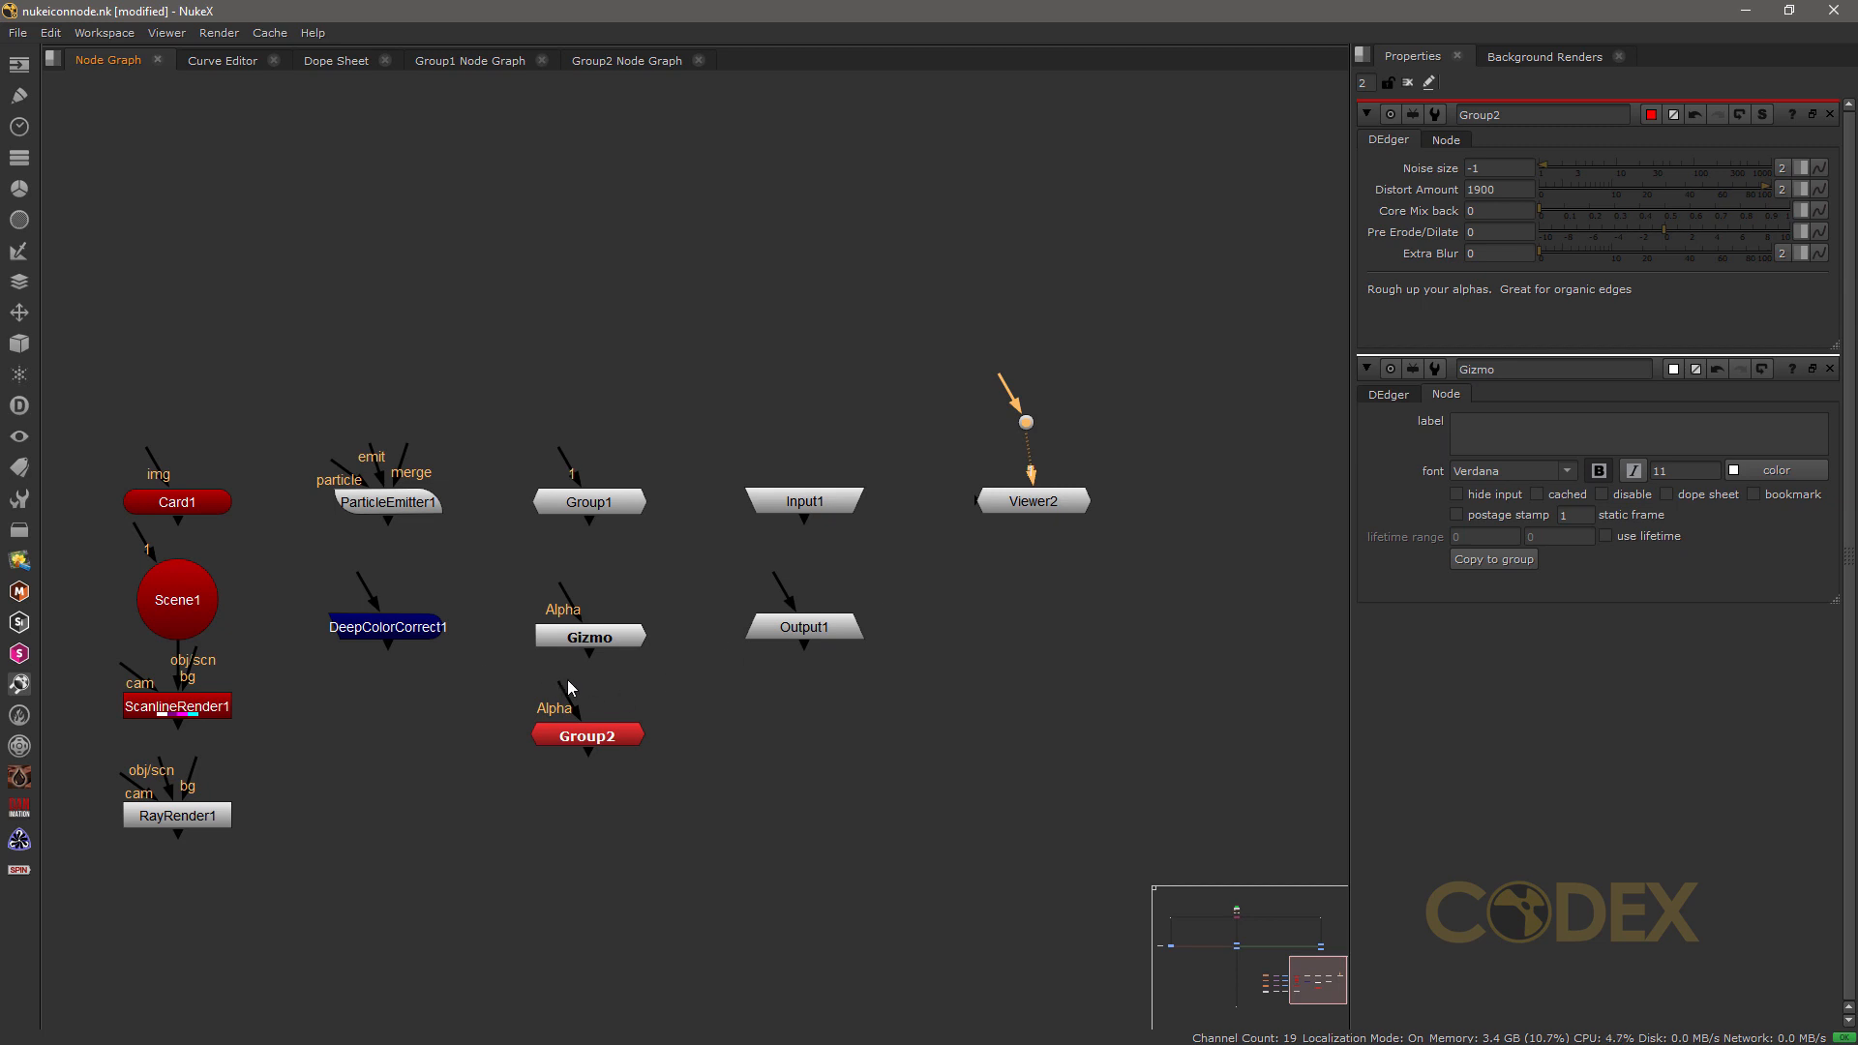
pyautogui.moveTo(464, 670); pyautogui.dragTo(1133, 790, button='middle')
pyautogui.moveTo(583, 740)
pyautogui.mouseDown(button='middle')
pyautogui.moveTo(697, 699)
pyautogui.moveTo(1174, 853)
pyautogui.mouseUp(button='middle')
pyautogui.moveTo(369, 331)
pyautogui.mouseDown(button='middle')
pyautogui.moveTo(699, 675)
pyautogui.moveTo(619, 600)
pyautogui.mouseUp(button='middle')
pyautogui.scroll(5, 617, 584)
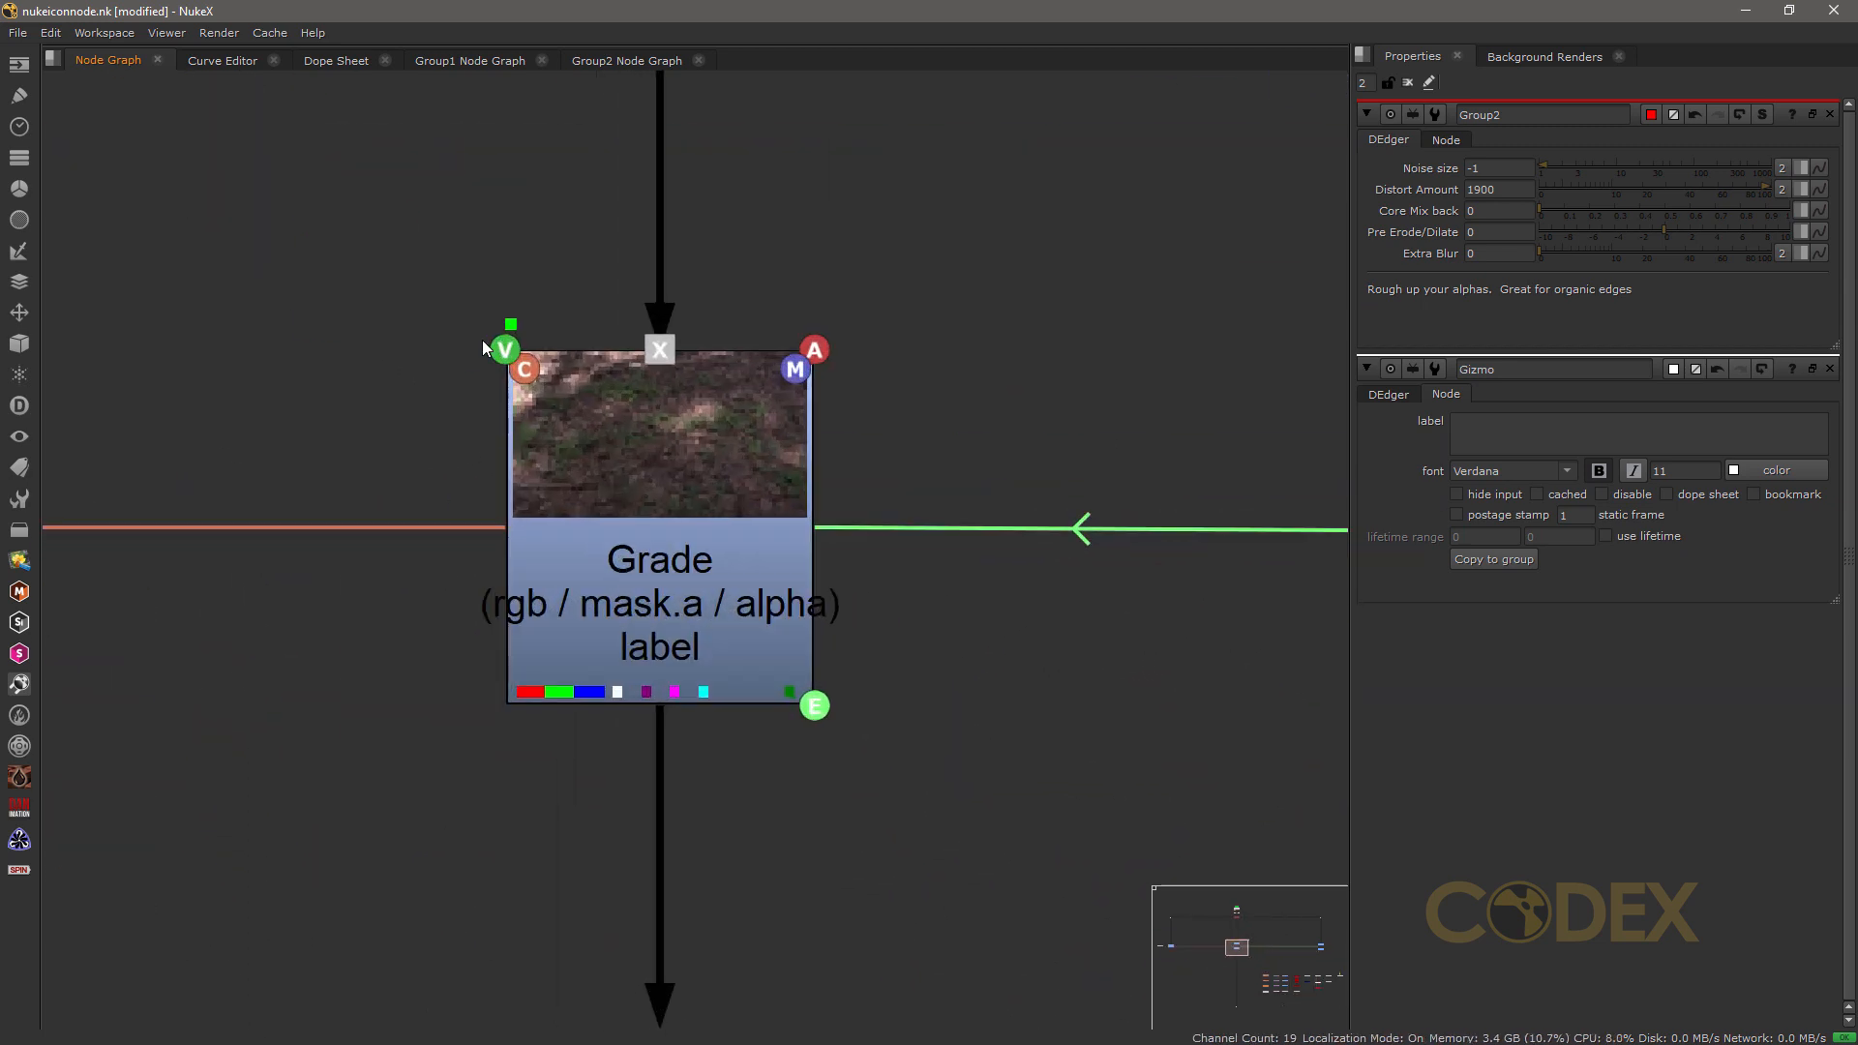